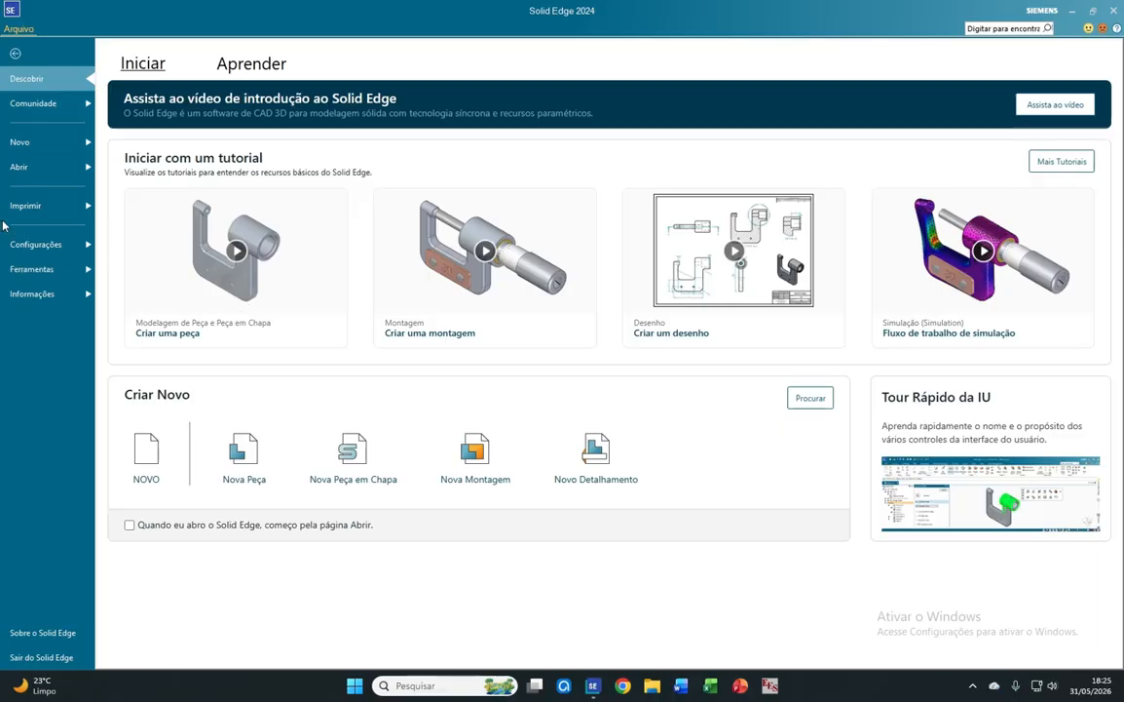
Create a new ISO metric assembly and insert the Superfícies.par part from the Prova P1 folder.
{"action": "left_click", "coordinate": [56, 143]}
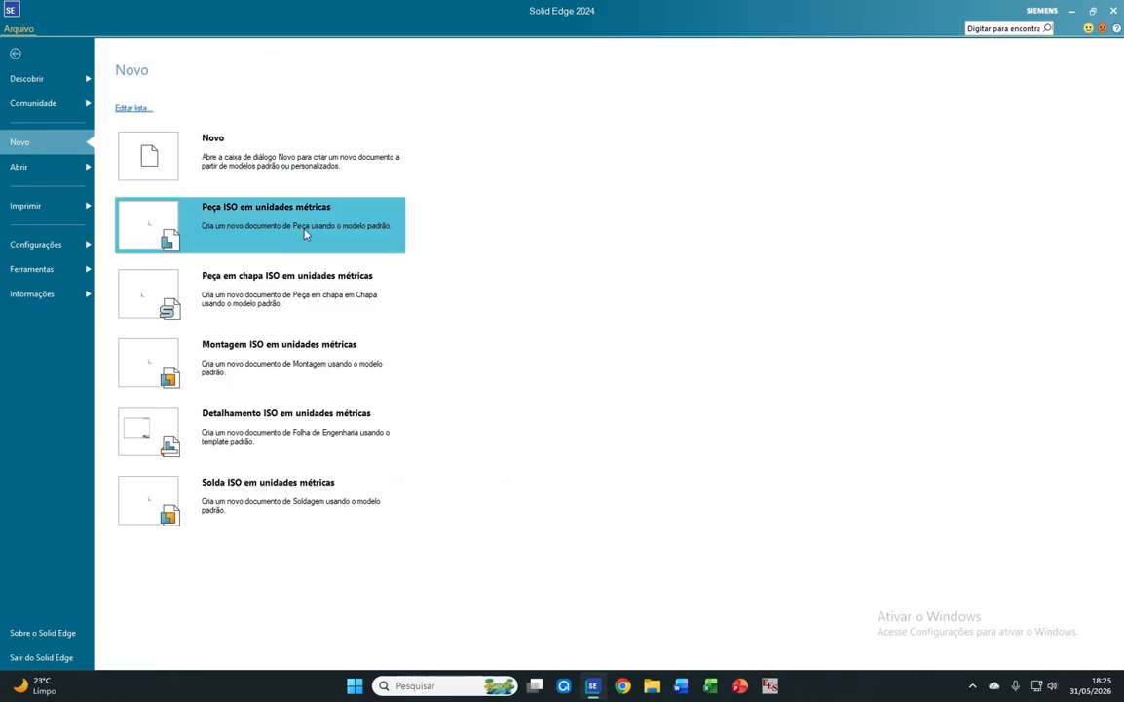
{"action": "left_click", "coordinate": [297, 356]}
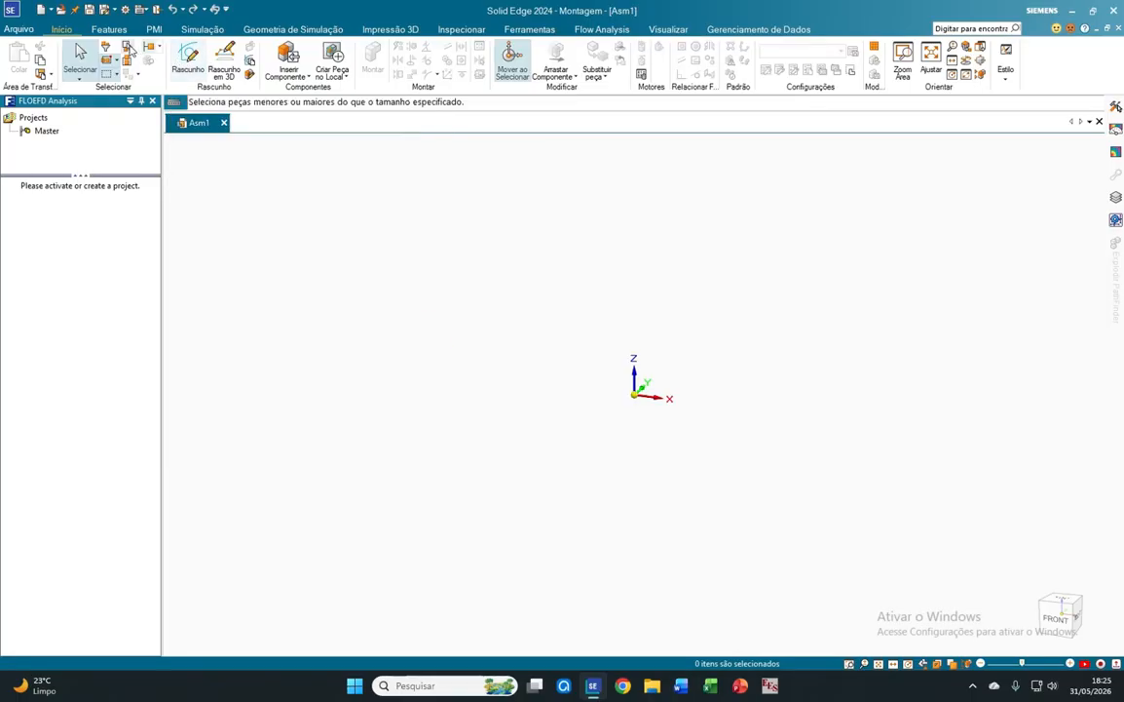
{"action": "left_click", "coordinate": [288, 70]}
{"action": "left_click", "coordinate": [304, 87]}
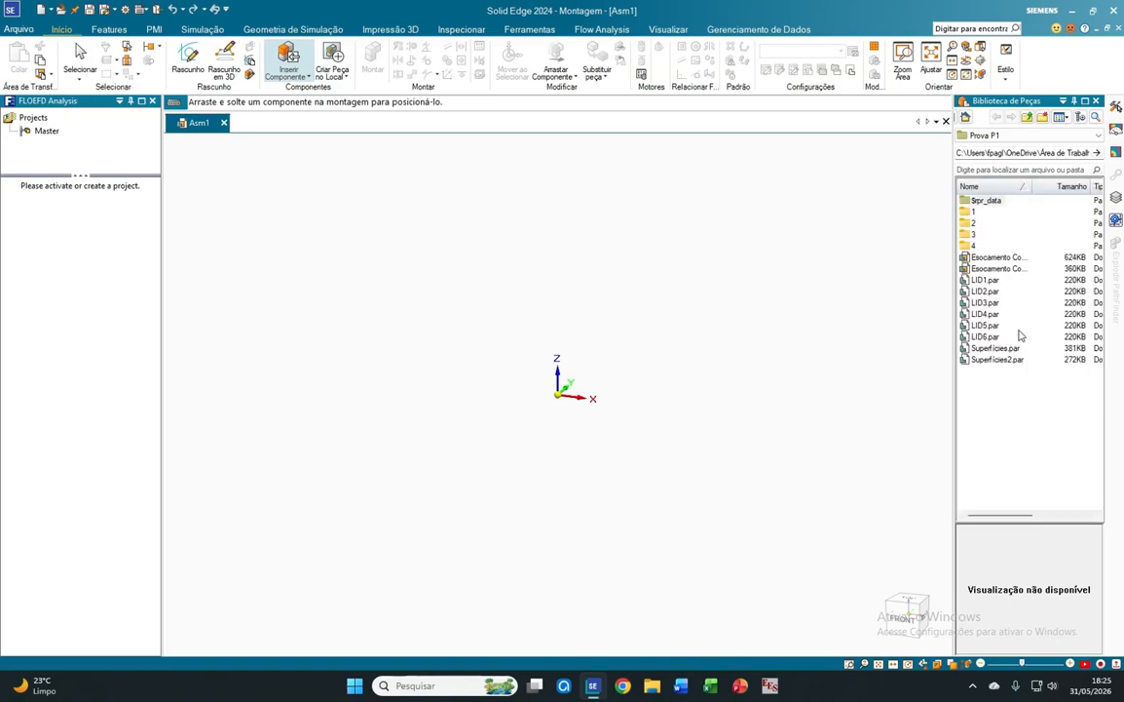
{"action": "left_click", "coordinate": [1013, 360]}
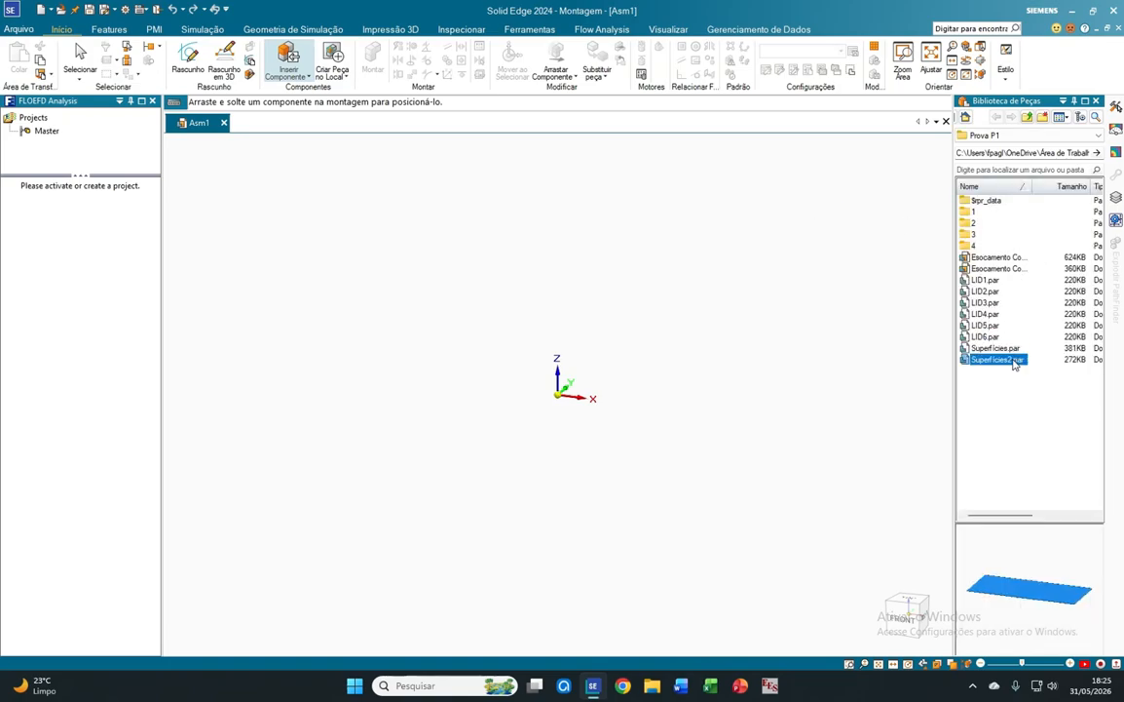
{"action": "left_click", "coordinate": [1010, 351]}
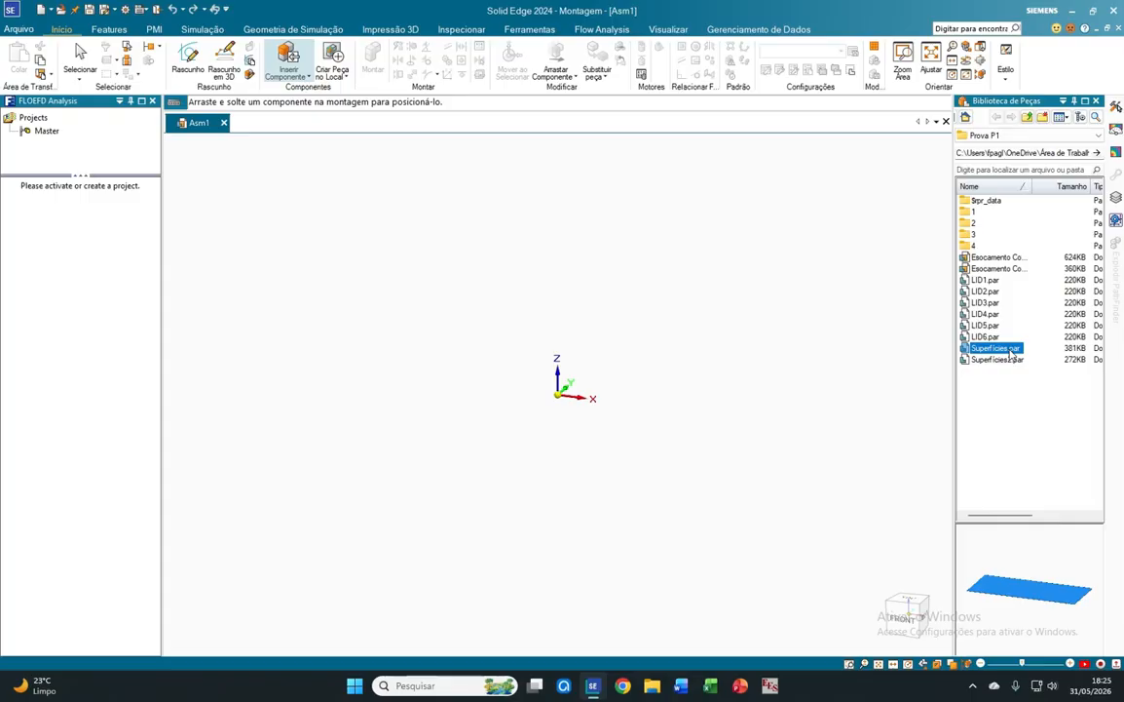
{"action": "left_click_drag", "start_coordinate": [1010, 353], "coordinate": [728, 381]}
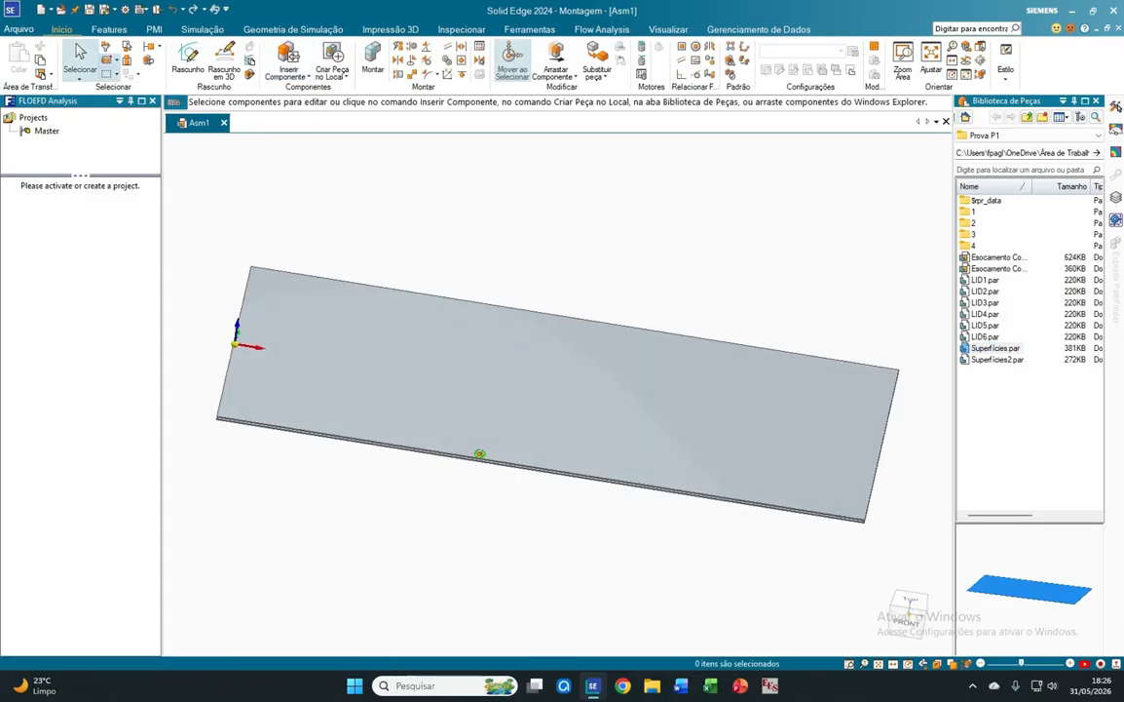
Delete the placed plate from the assembly and insert Superfícies.par again.
{"action": "left_click", "coordinate": [485, 458]}
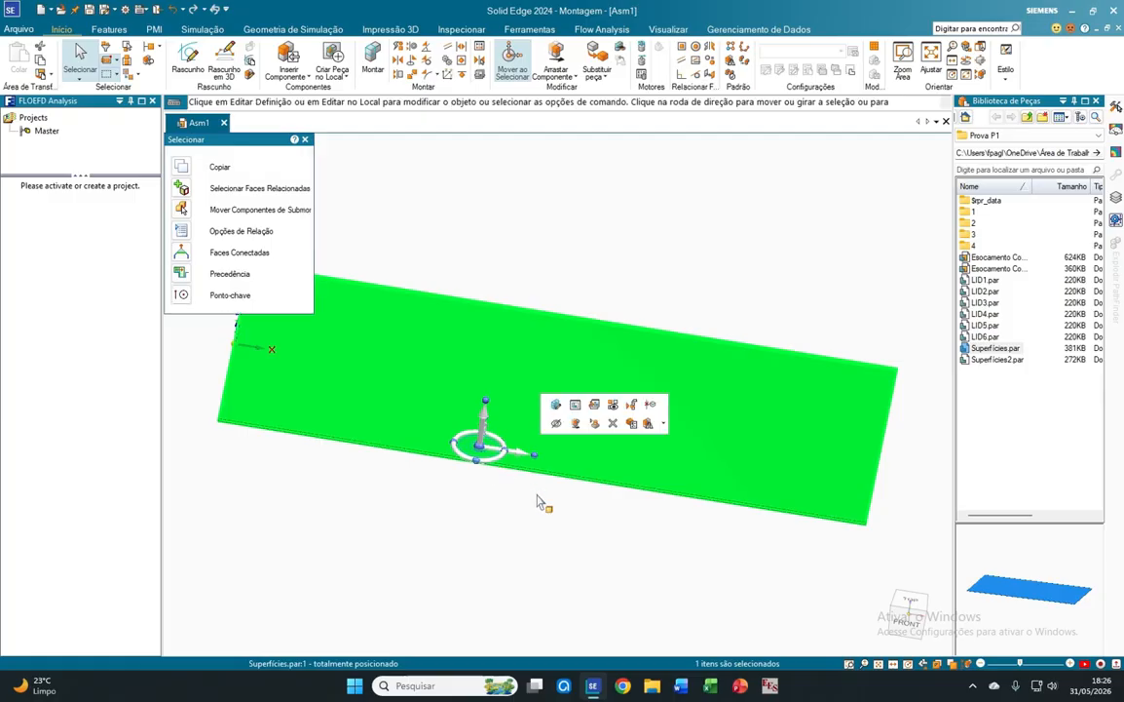
{"action": "key", "text": "Delete"}
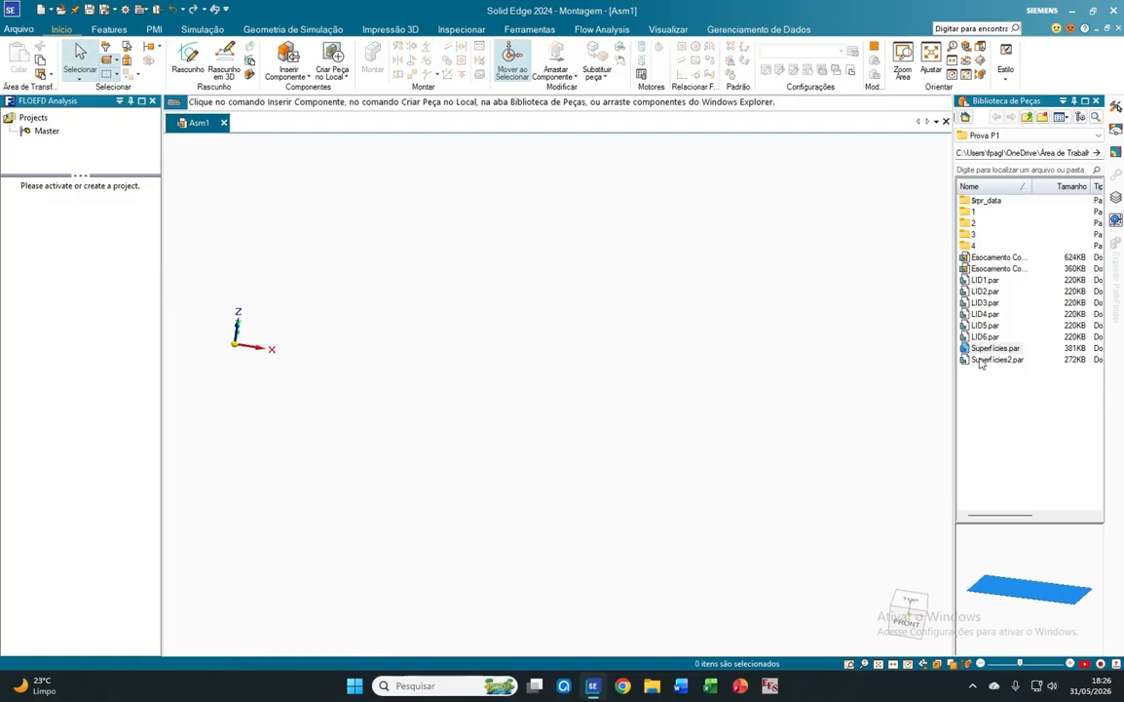
{"action": "left_click", "coordinate": [987, 354]}
{"action": "left_click_drag", "start_coordinate": [988, 353], "coordinate": [575, 381]}
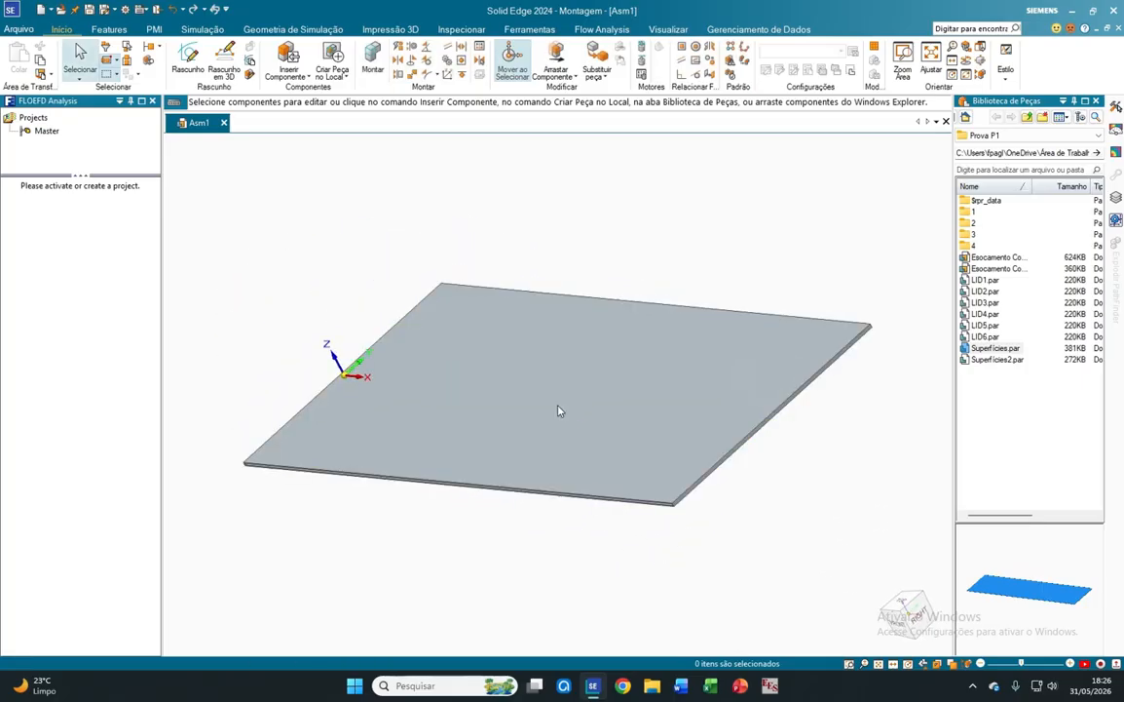
Open the inserted plate part for editing and display its PathFinder beside the model area.
{"action": "left_click", "coordinate": [559, 412]}
{"action": "left_click", "coordinate": [654, 363]}
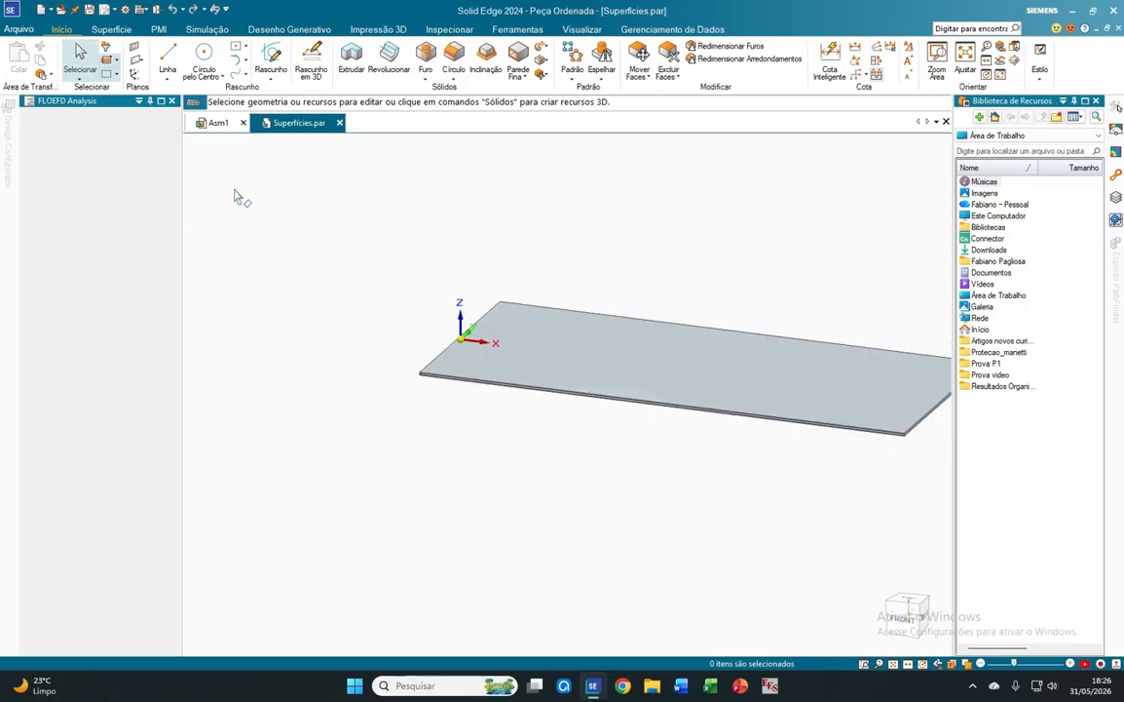
{"action": "left_click", "coordinate": [140, 9]}
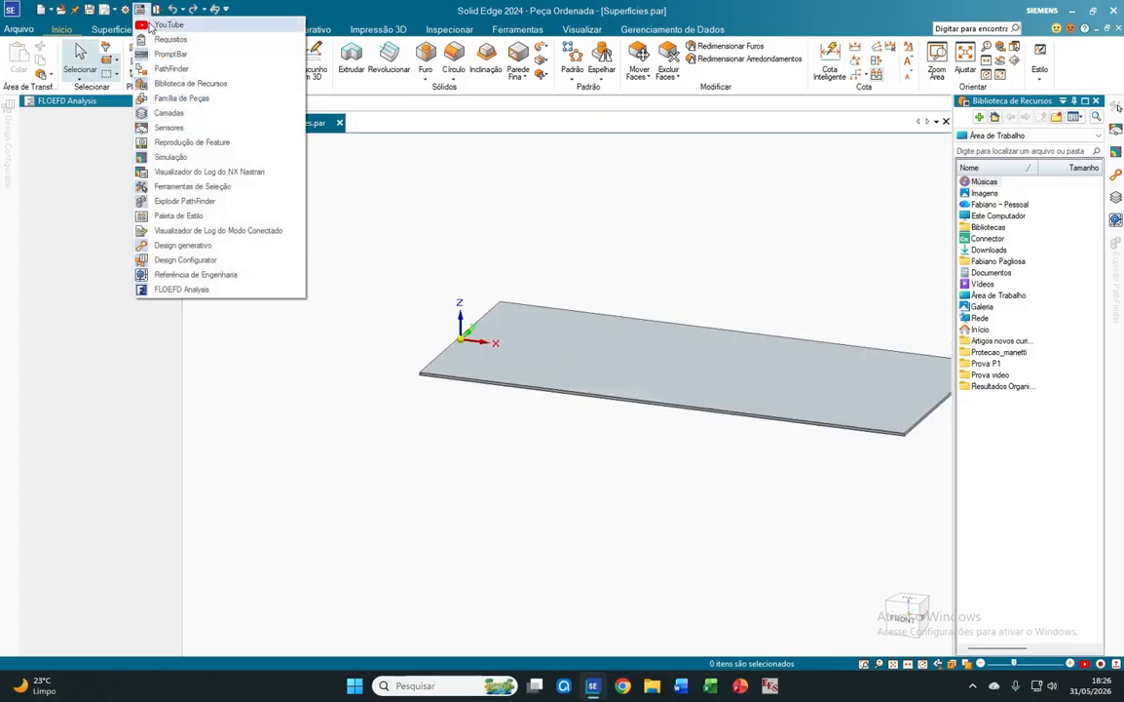
{"action": "left_click", "coordinate": [185, 69]}
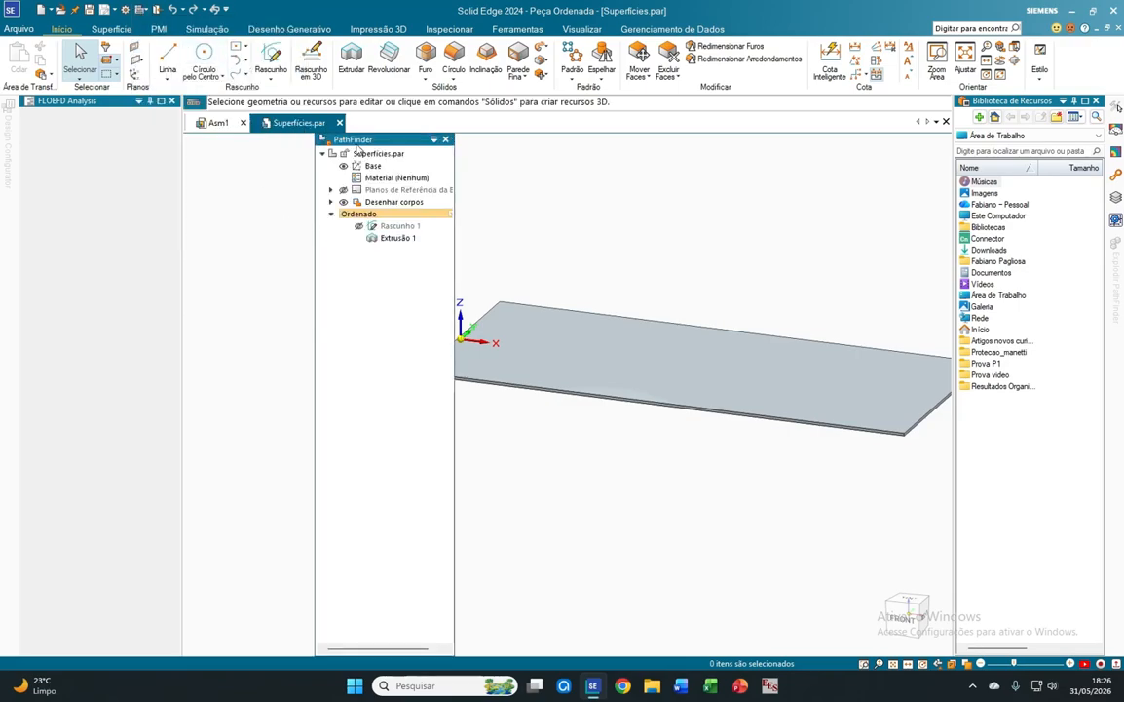
{"action": "left_click_drag", "start_coordinate": [356, 144], "coordinate": [225, 144]}
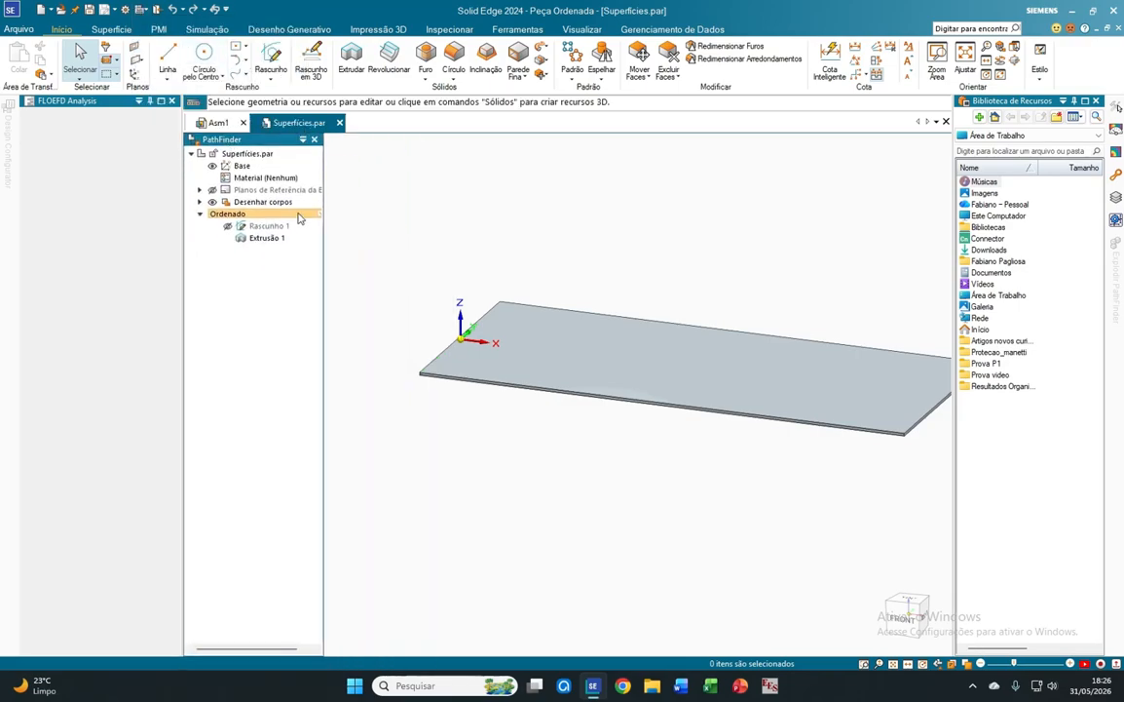
Open the profile of Rascunho 1, examine its dimensions from end to end, and exit the sketch.
{"action": "left_click", "coordinate": [263, 226]}
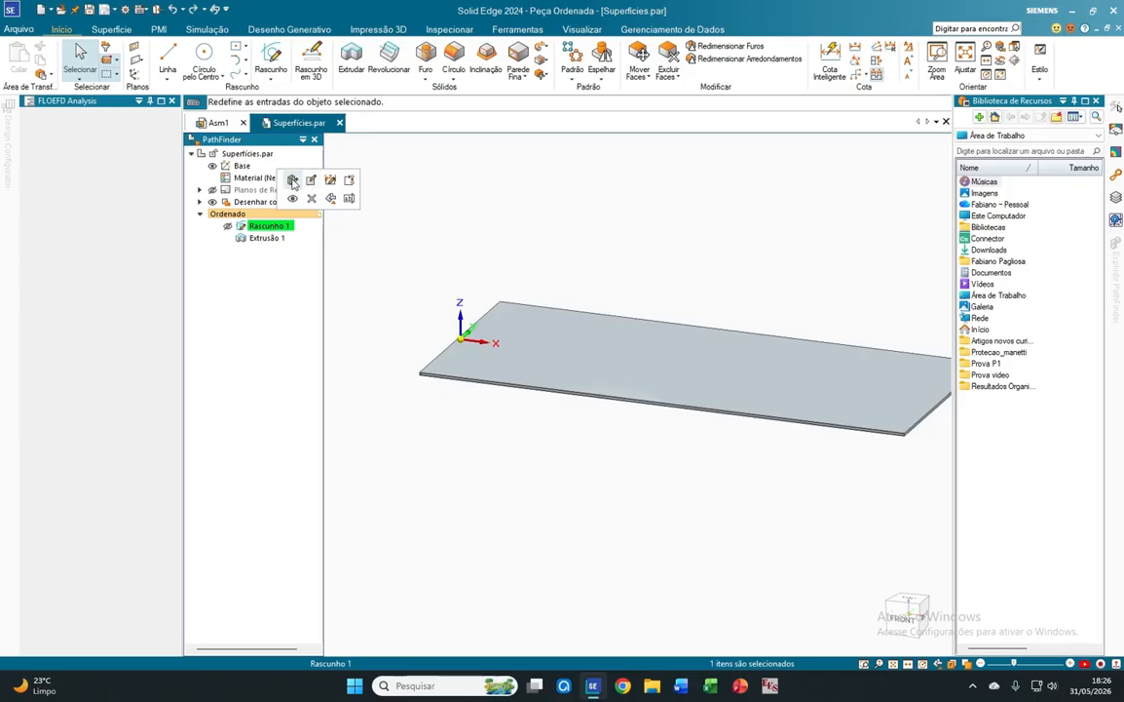
{"action": "left_click", "coordinate": [292, 182]}
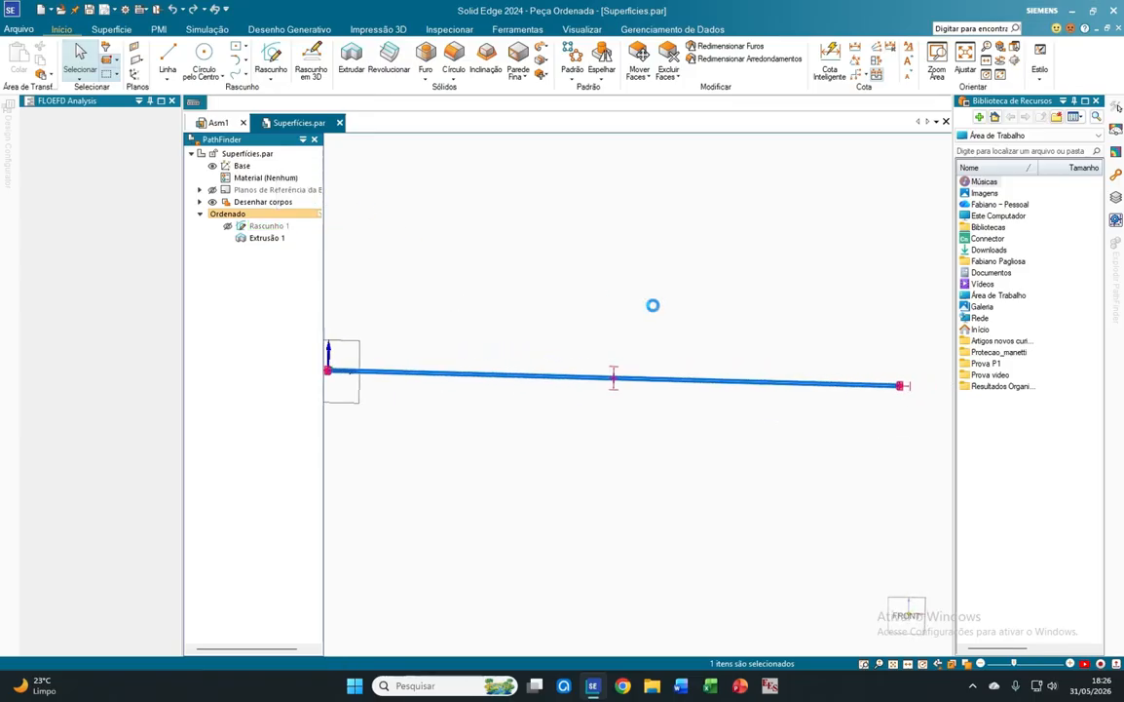
{"action": "scroll", "coordinate": [891, 417], "scroll_direction": "down", "scroll_amount": 3}
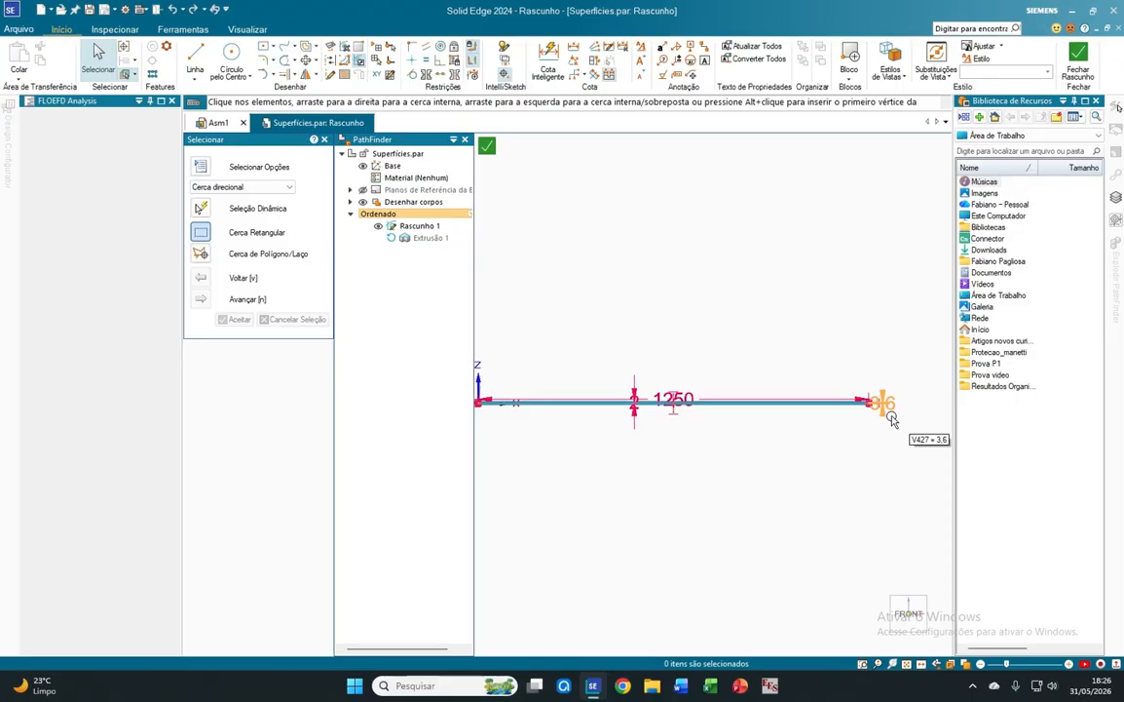
{"action": "middle_click_drag", "start_coordinate": [891, 417], "coordinate": [839, 501]}
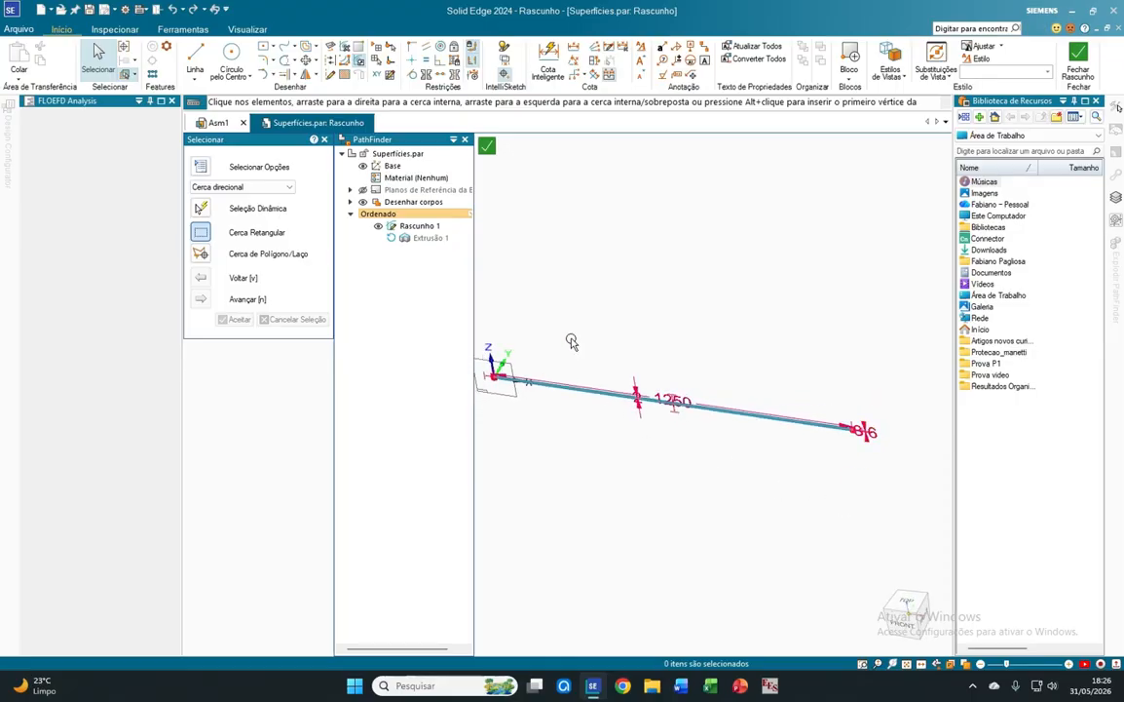
{"action": "mouse_move", "coordinate": [738, 426]}
{"action": "middle_mouse_down"}
{"action": "mouse_move", "coordinate": [594, 422]}
{"action": "mouse_move", "coordinate": [618, 420]}
{"action": "middle_mouse_up"}
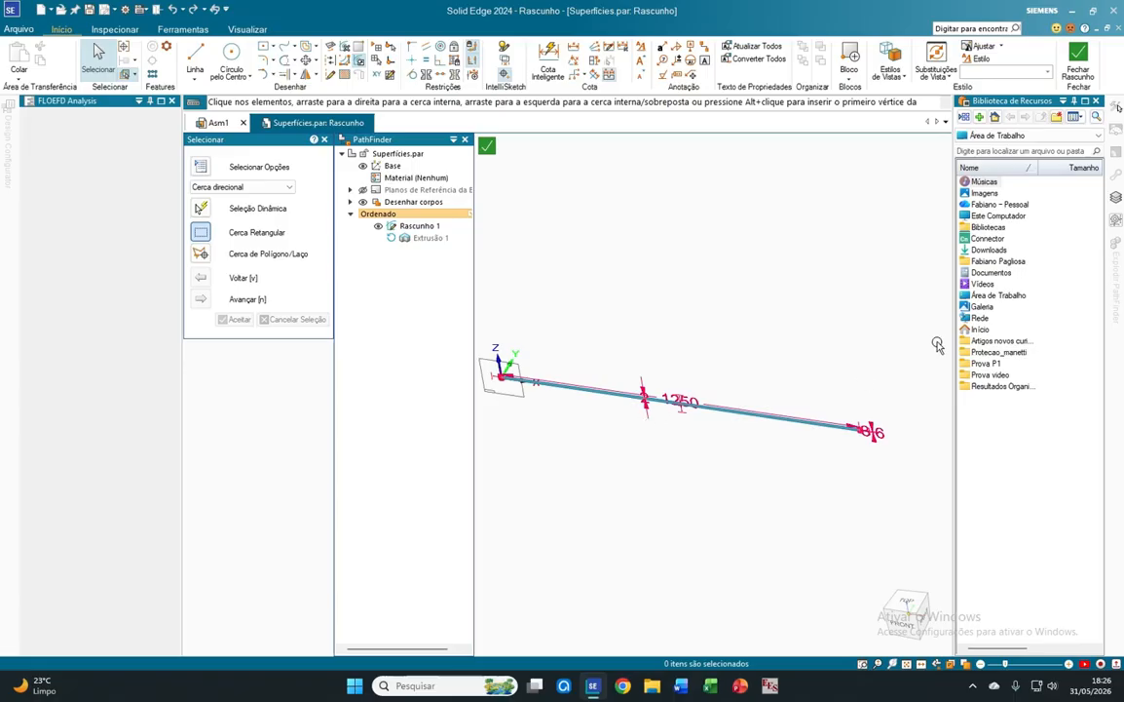
{"action": "left_click", "coordinate": [1096, 100]}
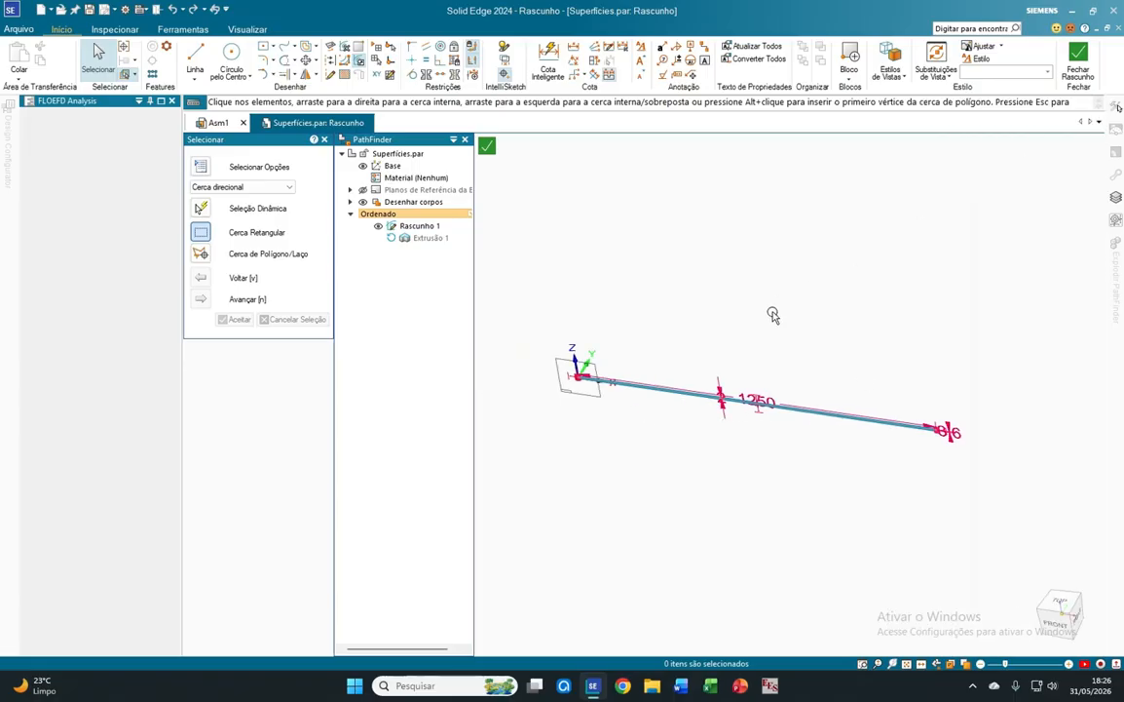
{"action": "scroll", "coordinate": [793, 389], "scroll_direction": "down", "scroll_amount": 1}
{"action": "middle_click_drag", "start_coordinate": [793, 389], "coordinate": [826, 369]}
{"action": "scroll", "coordinate": [892, 411], "scroll_direction": "up", "scroll_amount": 6}
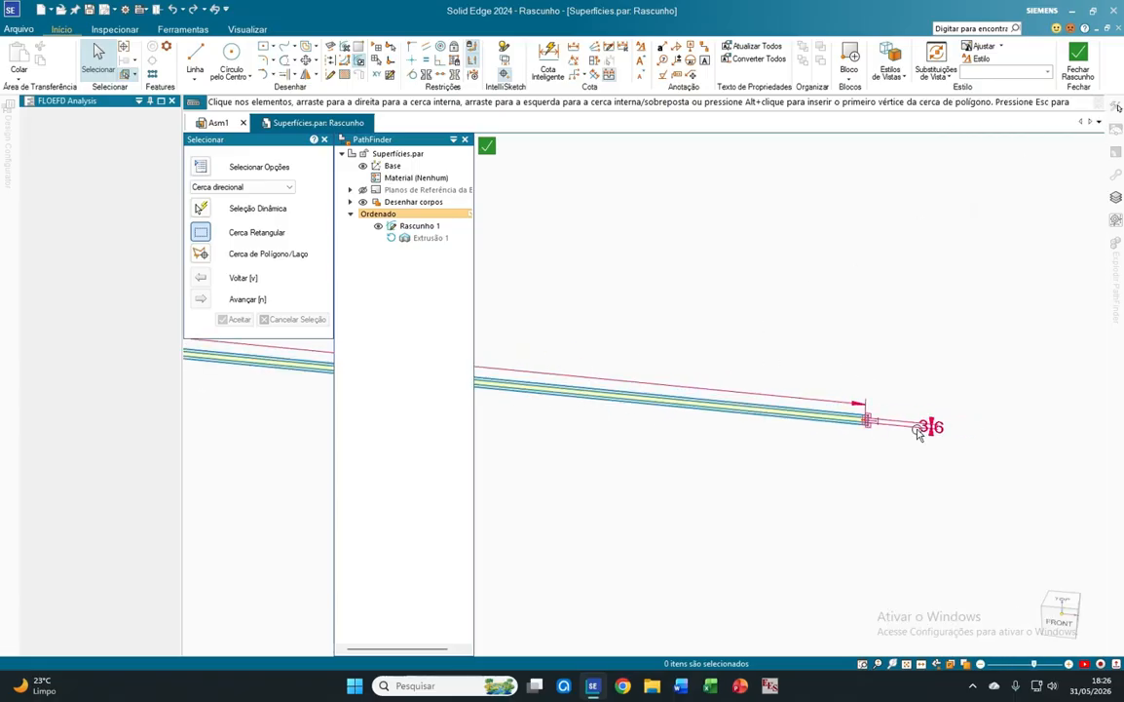
{"action": "mouse_move", "coordinate": [917, 432]}
{"action": "middle_mouse_down"}
{"action": "mouse_move", "coordinate": [884, 397]}
{"action": "mouse_move", "coordinate": [923, 382]}
{"action": "mouse_move", "coordinate": [1021, 397]}
{"action": "mouse_move", "coordinate": [1036, 381]}
{"action": "mouse_move", "coordinate": [1084, 429]}
{"action": "mouse_move", "coordinate": [879, 417]}
{"action": "mouse_move", "coordinate": [720, 382]}
{"action": "mouse_move", "coordinate": [677, 335]}
{"action": "mouse_move", "coordinate": [699, 361]}
{"action": "middle_mouse_up"}
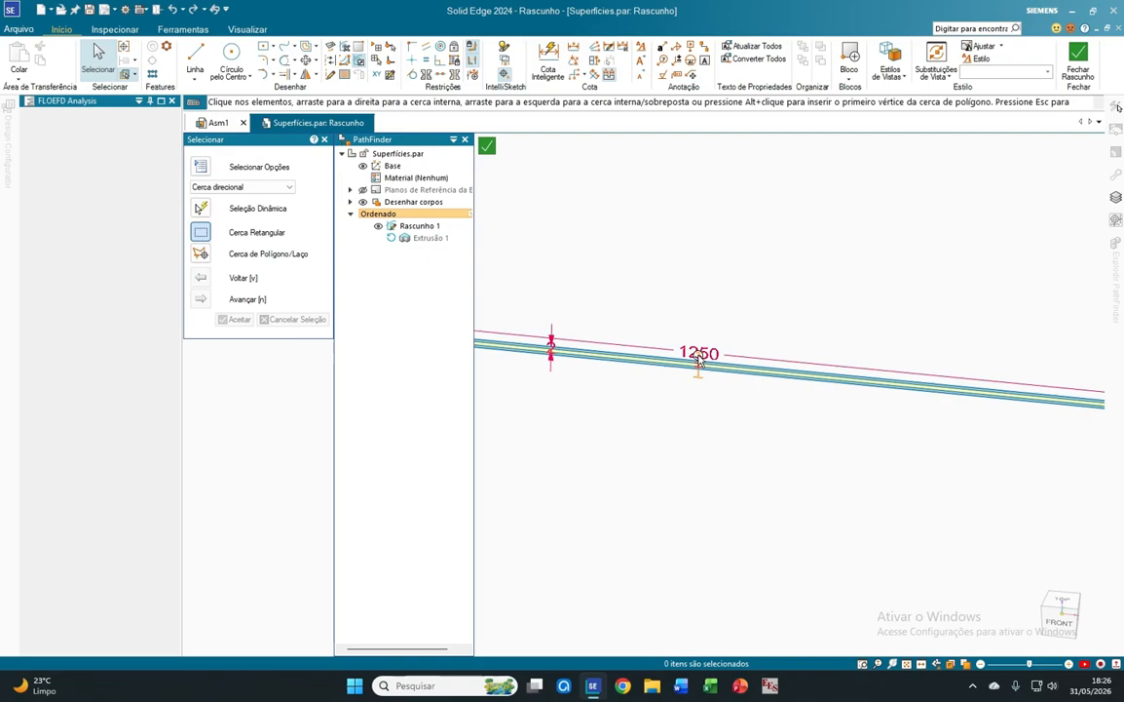
{"action": "scroll", "coordinate": [699, 360], "scroll_direction": "down", "scroll_amount": 5}
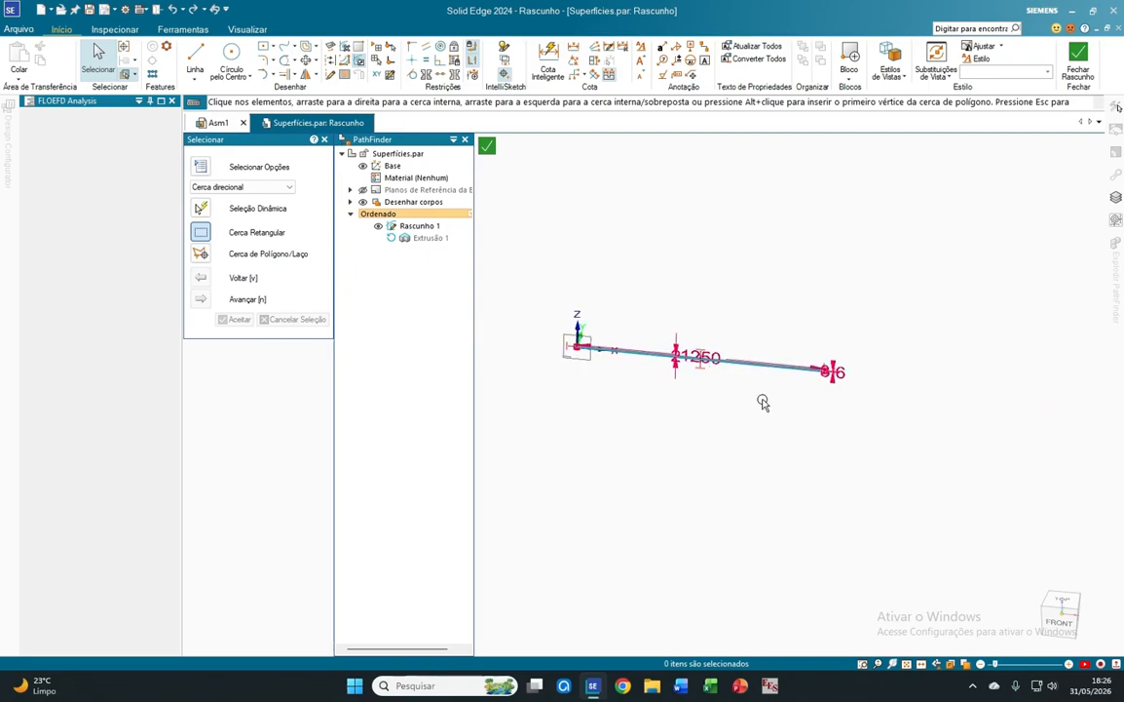
{"action": "middle_click_drag", "start_coordinate": [749, 397], "coordinate": [731, 410]}
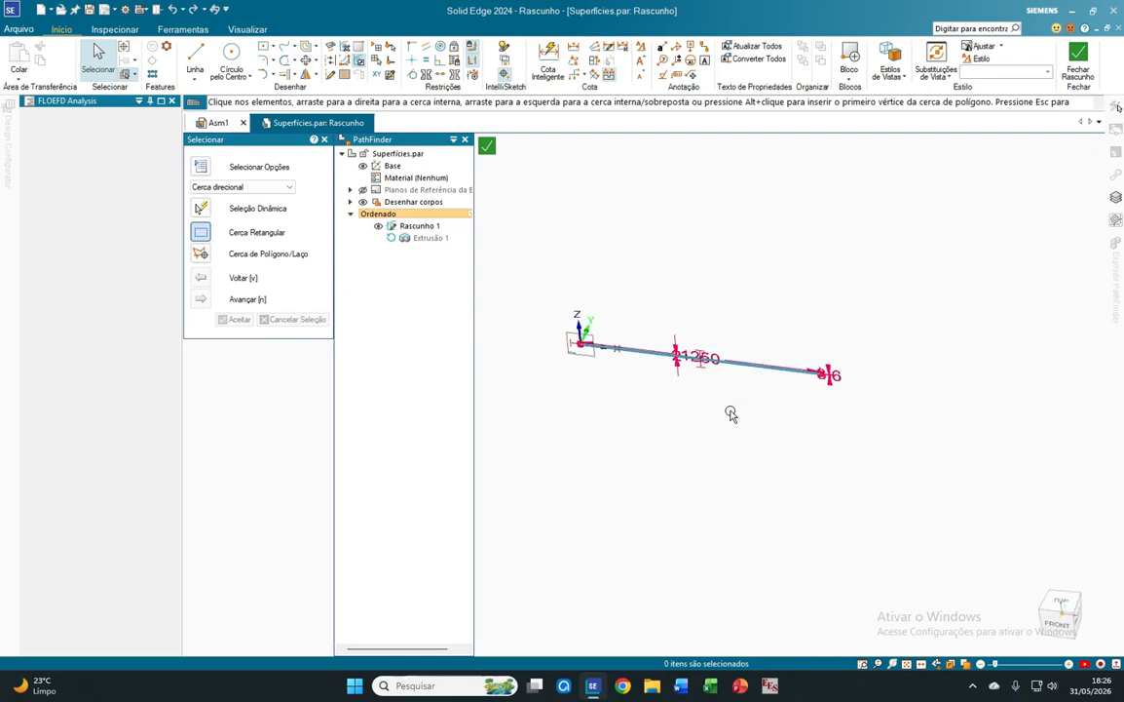
{"action": "scroll", "coordinate": [583, 337], "scroll_direction": "up", "scroll_amount": 4}
{"action": "scroll", "coordinate": [557, 349], "scroll_direction": "down", "scroll_amount": 2}
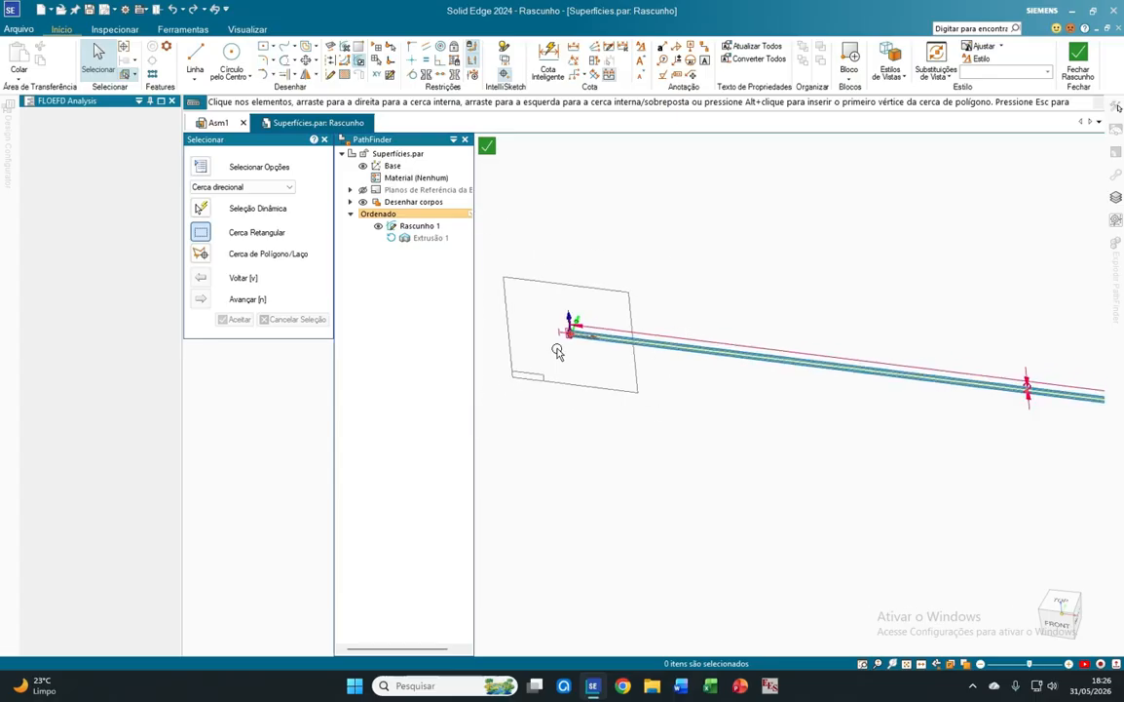
{"action": "left_click", "coordinate": [486, 145]}
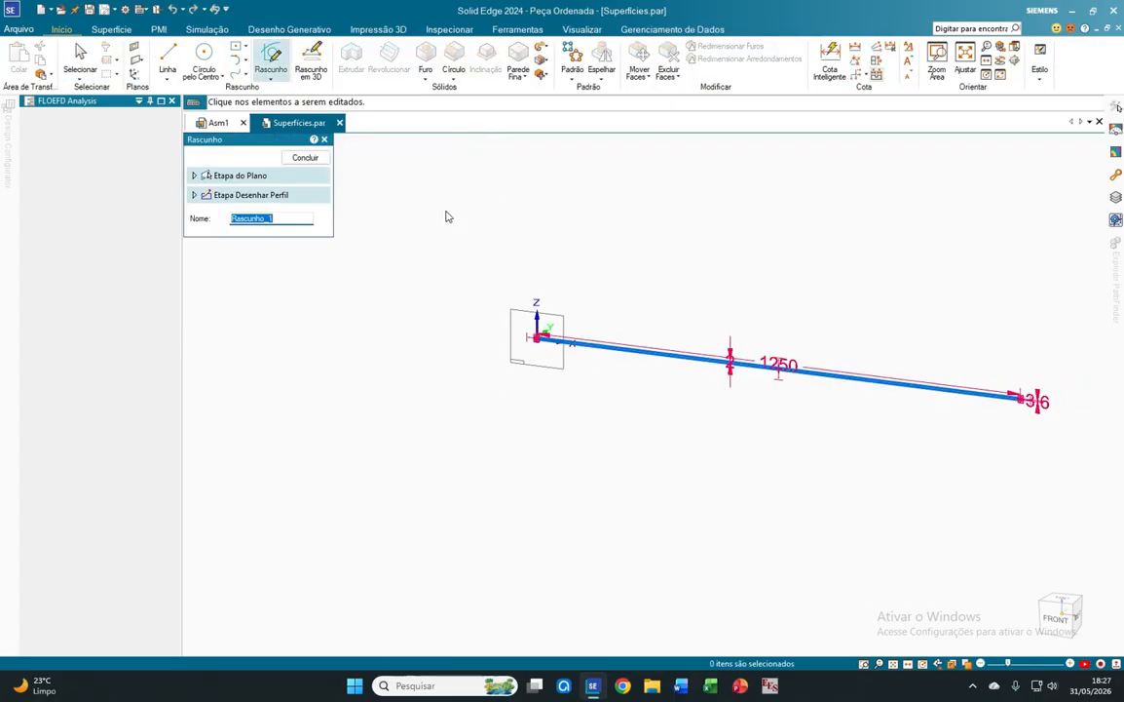
{"action": "left_click", "coordinate": [304, 157]}
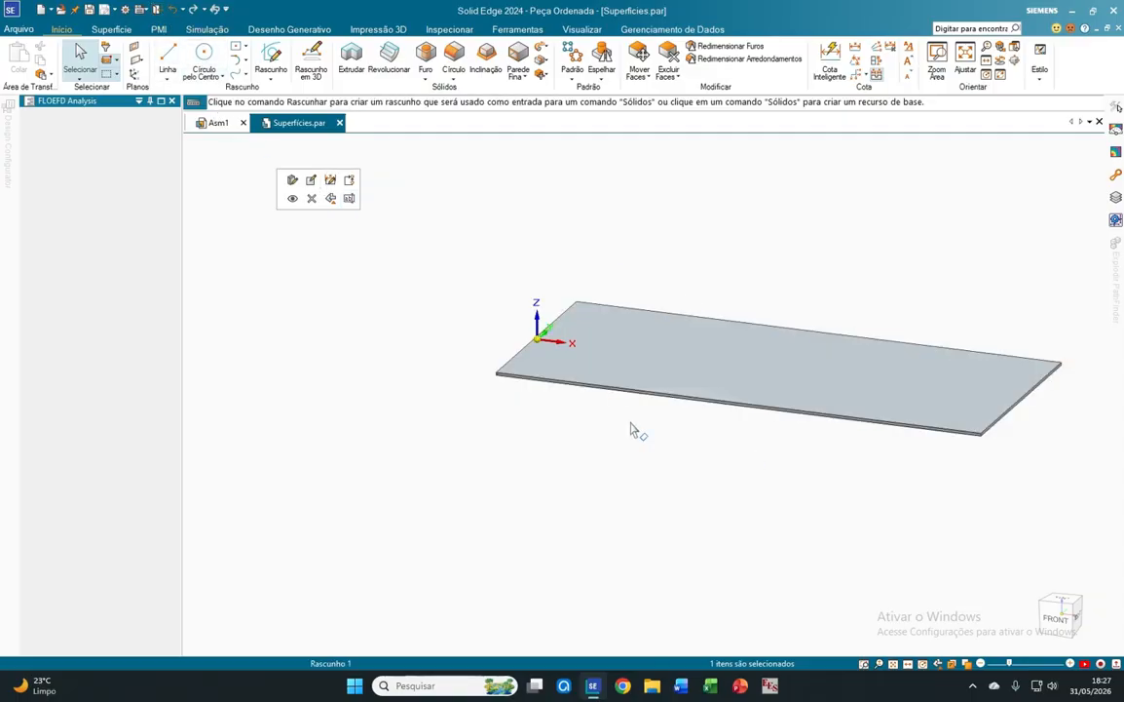
Display the PathFinder again and delete the feature Extrusão 1.
{"action": "left_click", "coordinate": [140, 9]}
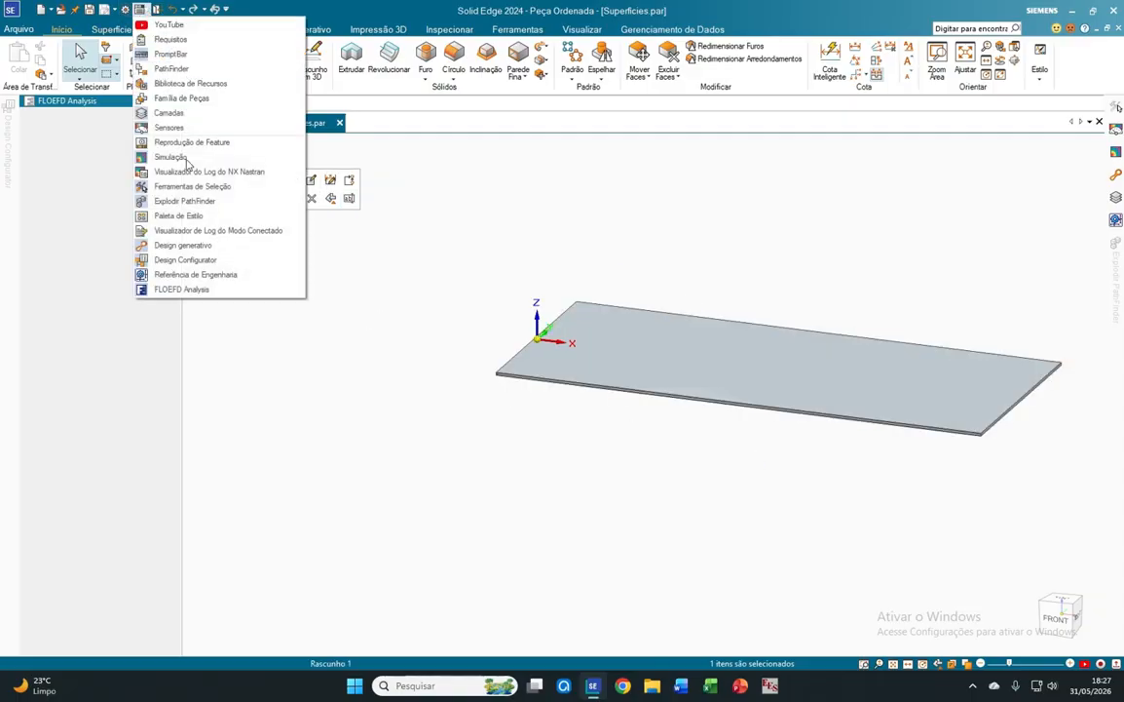
{"action": "left_click", "coordinate": [171, 68]}
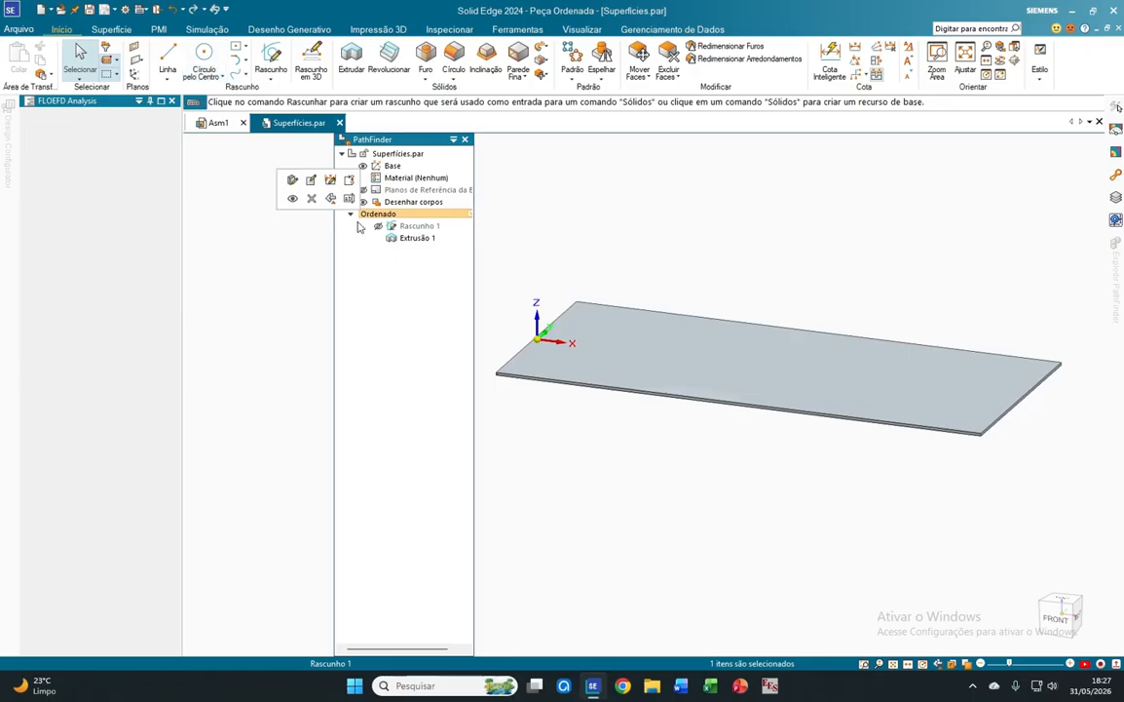
{"action": "left_click", "coordinate": [390, 240]}
{"action": "key", "text": "Delete"}
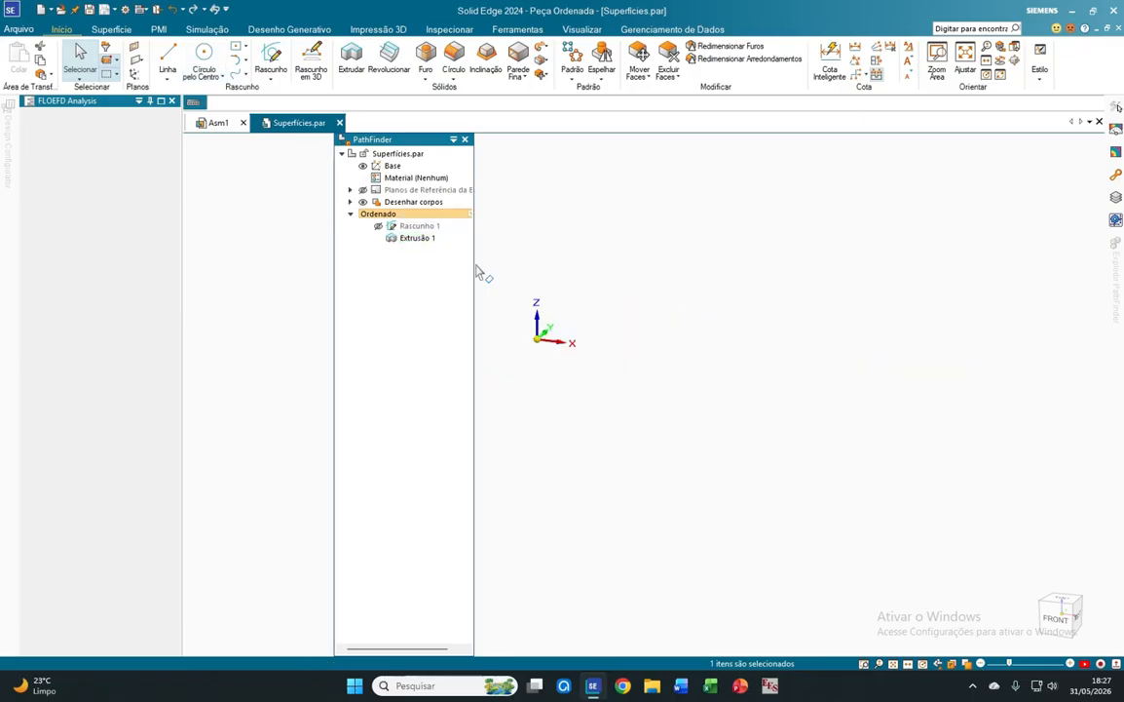
Display the sketch Rascunho 1 and extrude its outer rectangle symmetrically by 555 mm.
{"action": "left_click", "coordinate": [419, 214]}
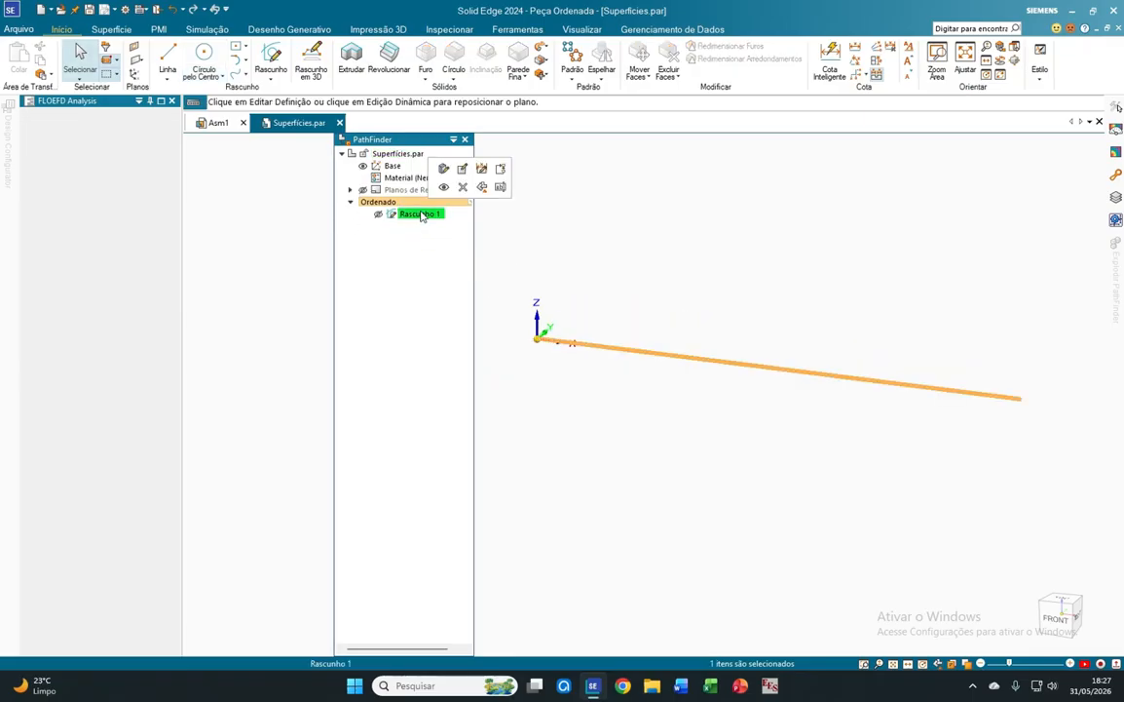
{"action": "middle_click_drag", "start_coordinate": [906, 421], "coordinate": [887, 420]}
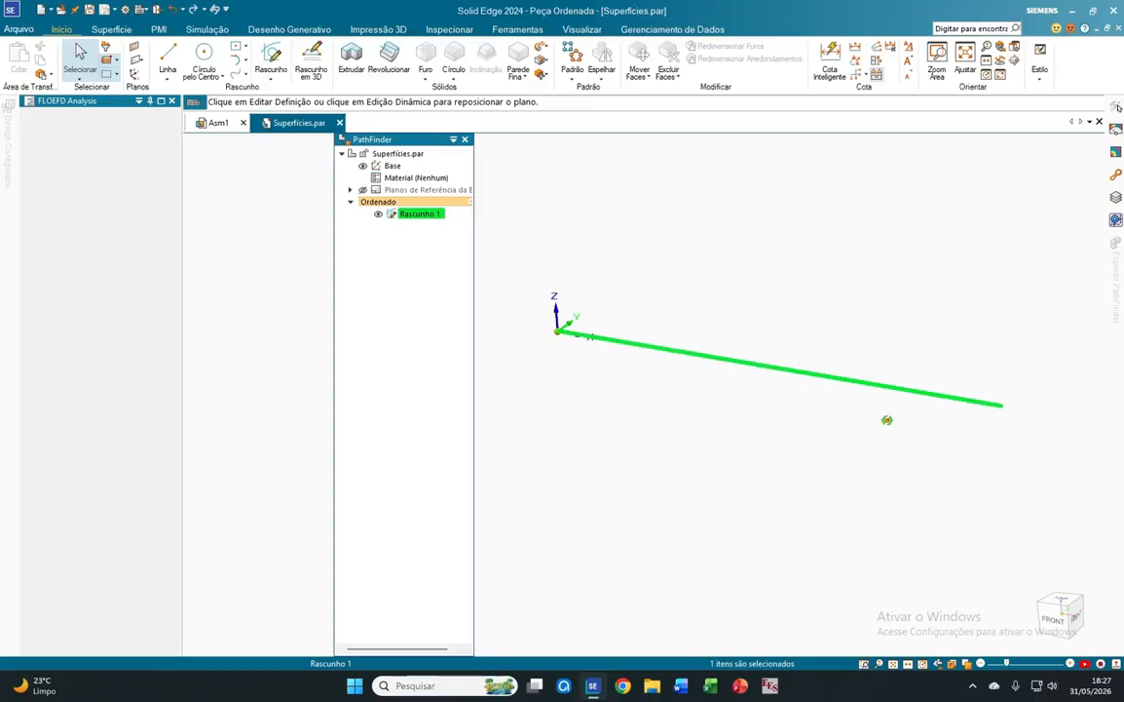
{"action": "left_click", "coordinate": [350, 58]}
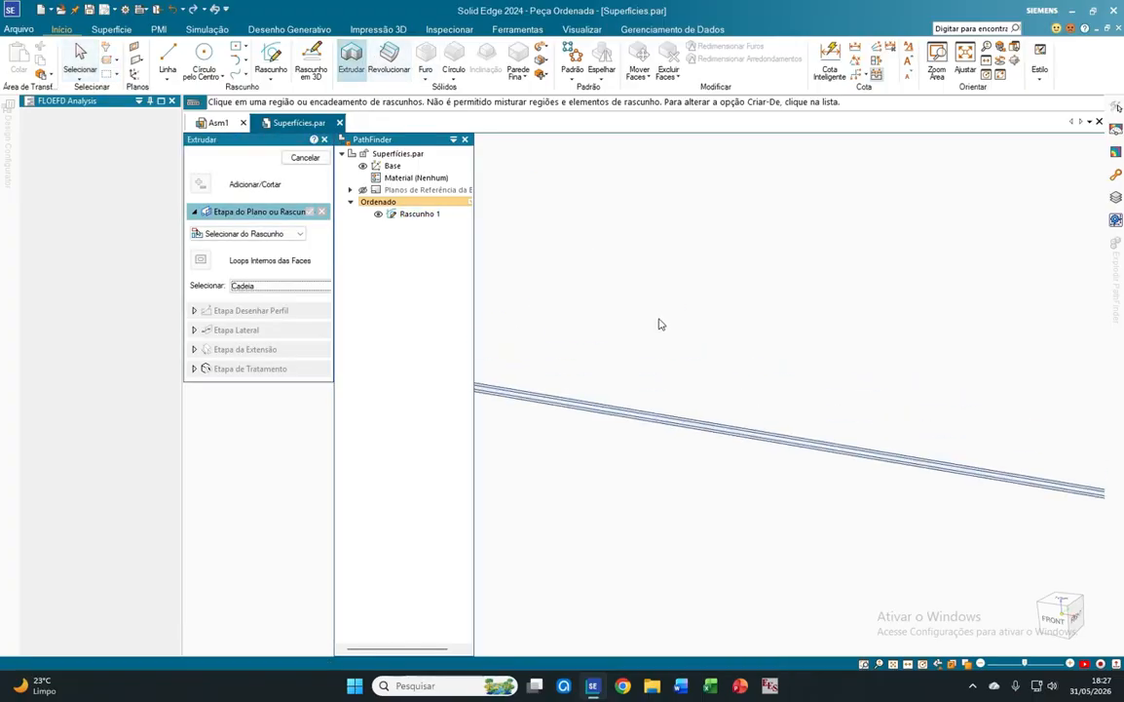
{"action": "left_click", "coordinate": [653, 469]}
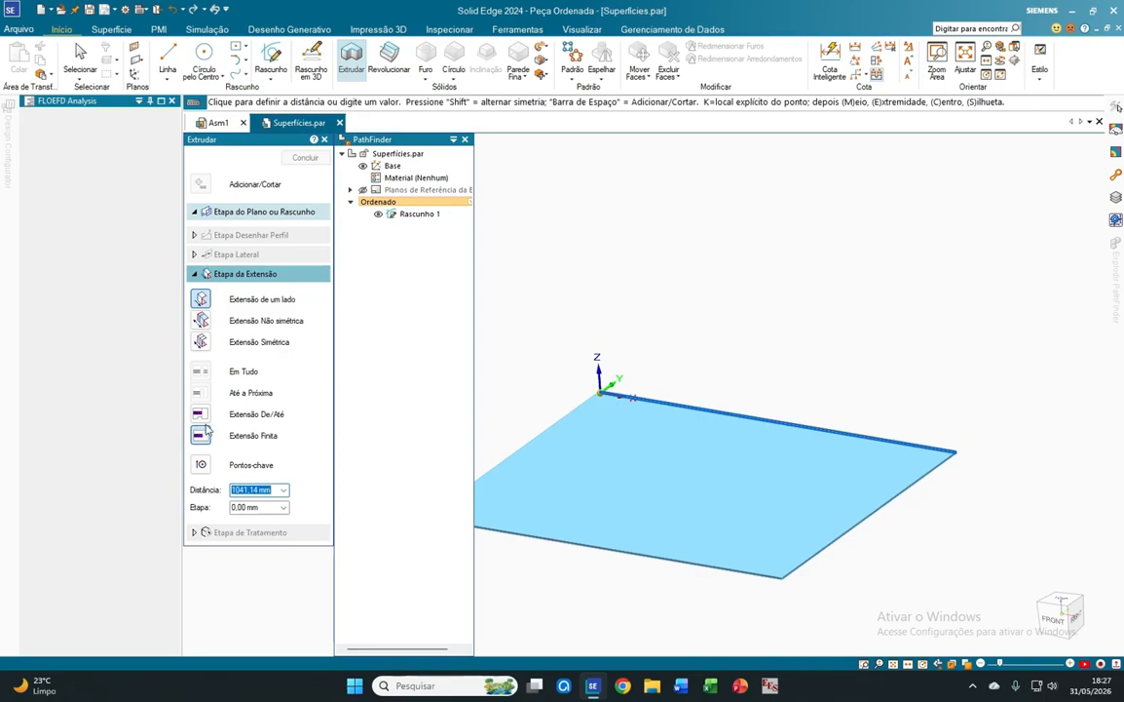
{"action": "left_click", "coordinate": [201, 321]}
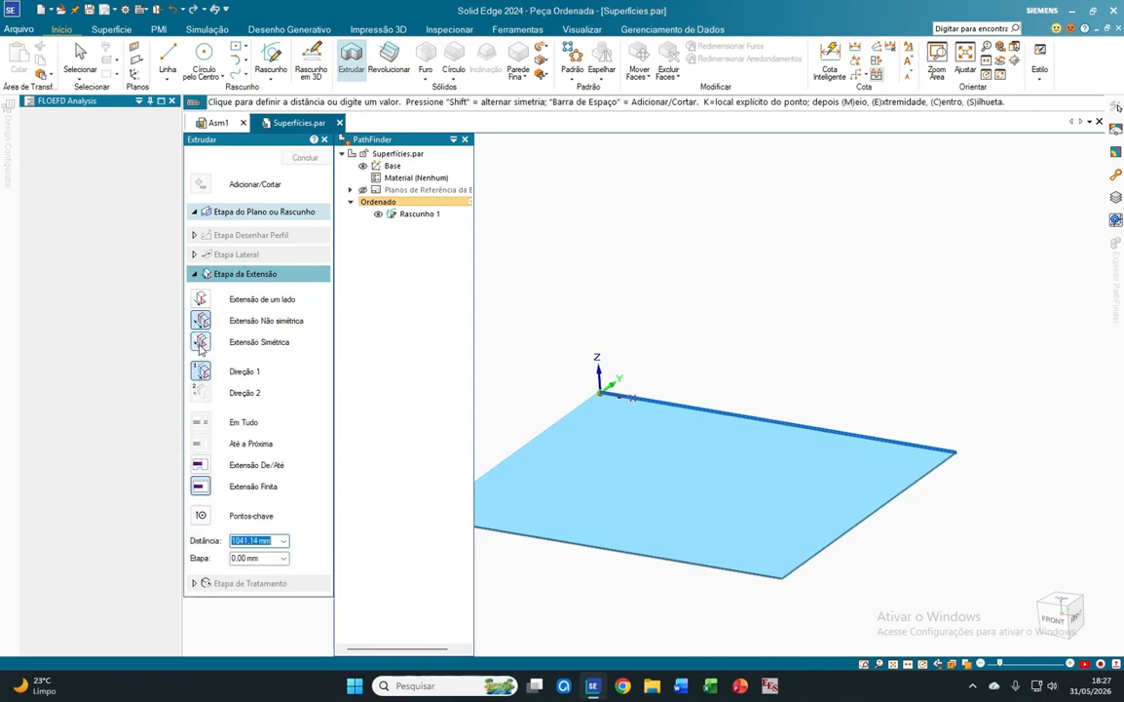
{"action": "left_click", "coordinate": [200, 342]}
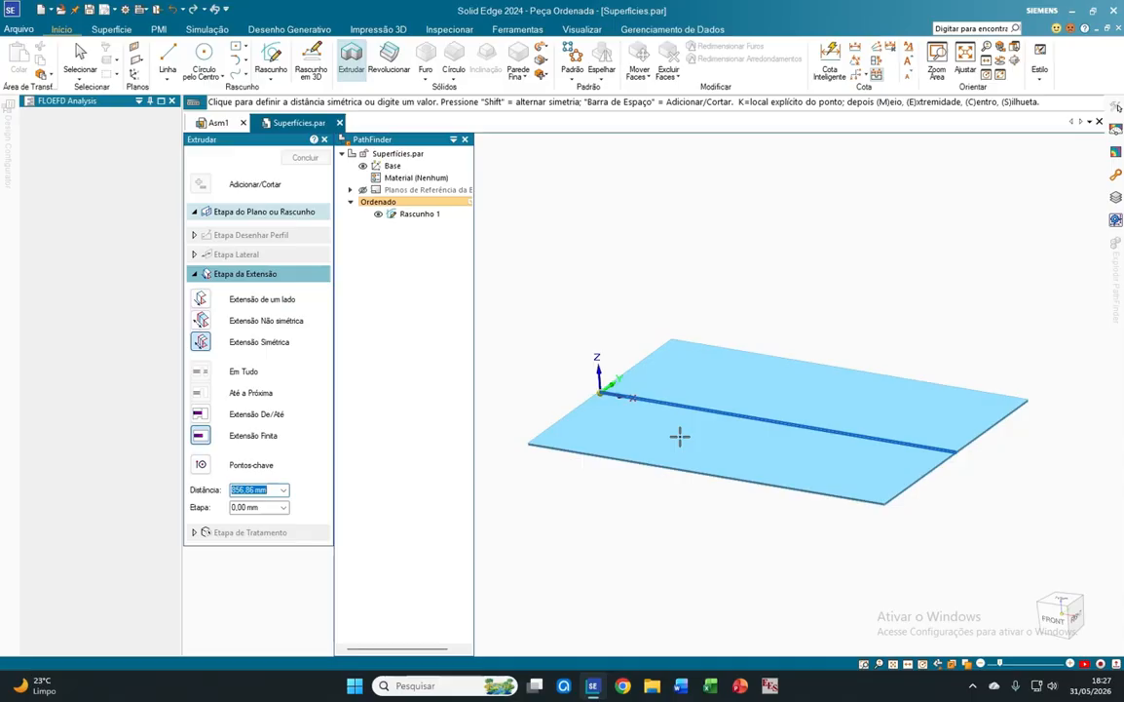
{"action": "type", "text": "5"}
{"action": "key", "text": "BackSpace"}
{"action": "key", "text": "BackSpace"}
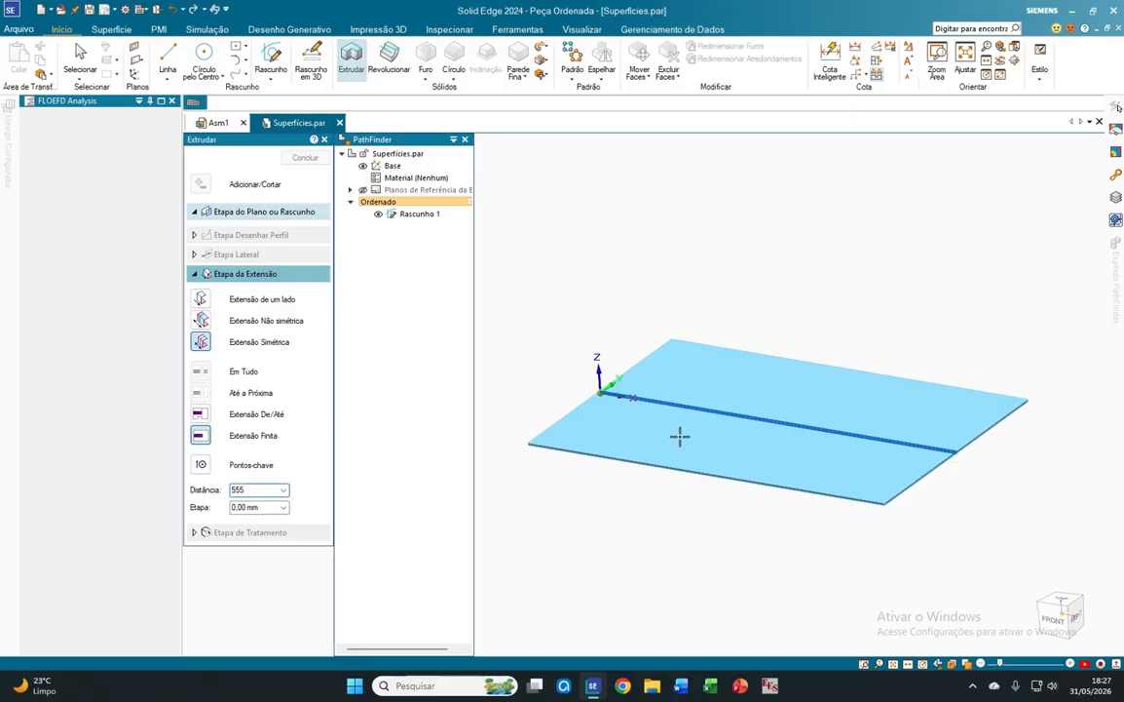
{"action": "left_click", "coordinate": [679, 436]}
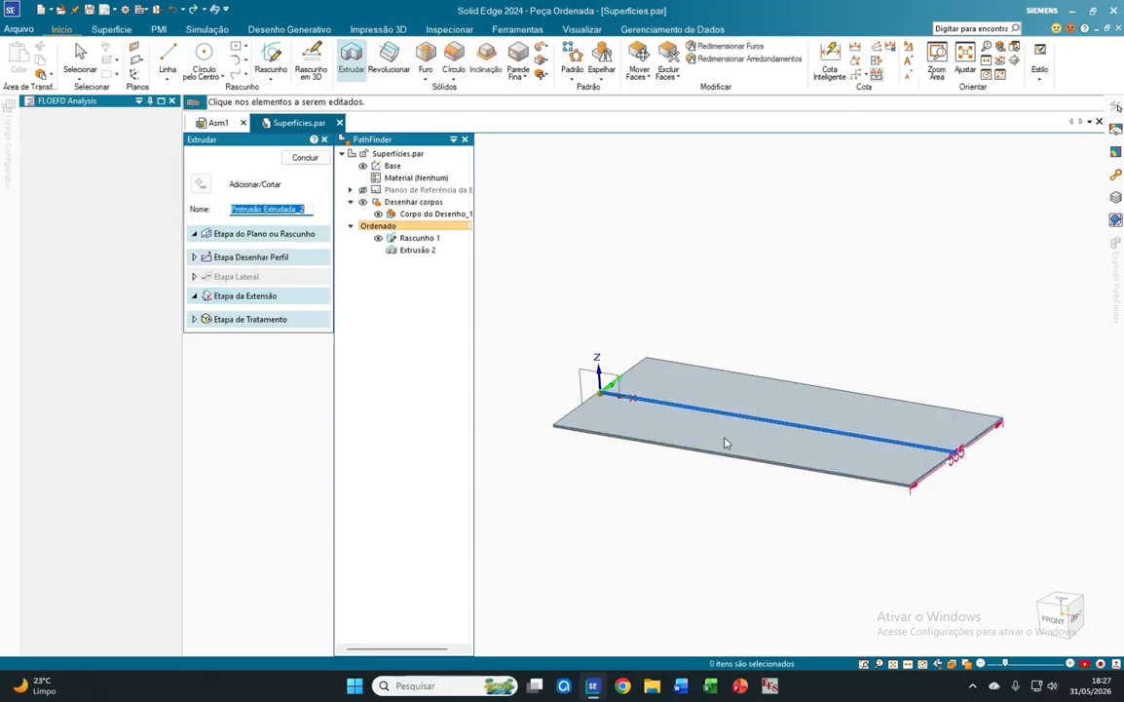
{"action": "scroll", "coordinate": [726, 446], "scroll_direction": "up", "scroll_amount": 4}
{"action": "scroll", "coordinate": [1008, 533], "scroll_direction": "down", "scroll_amount": 5}
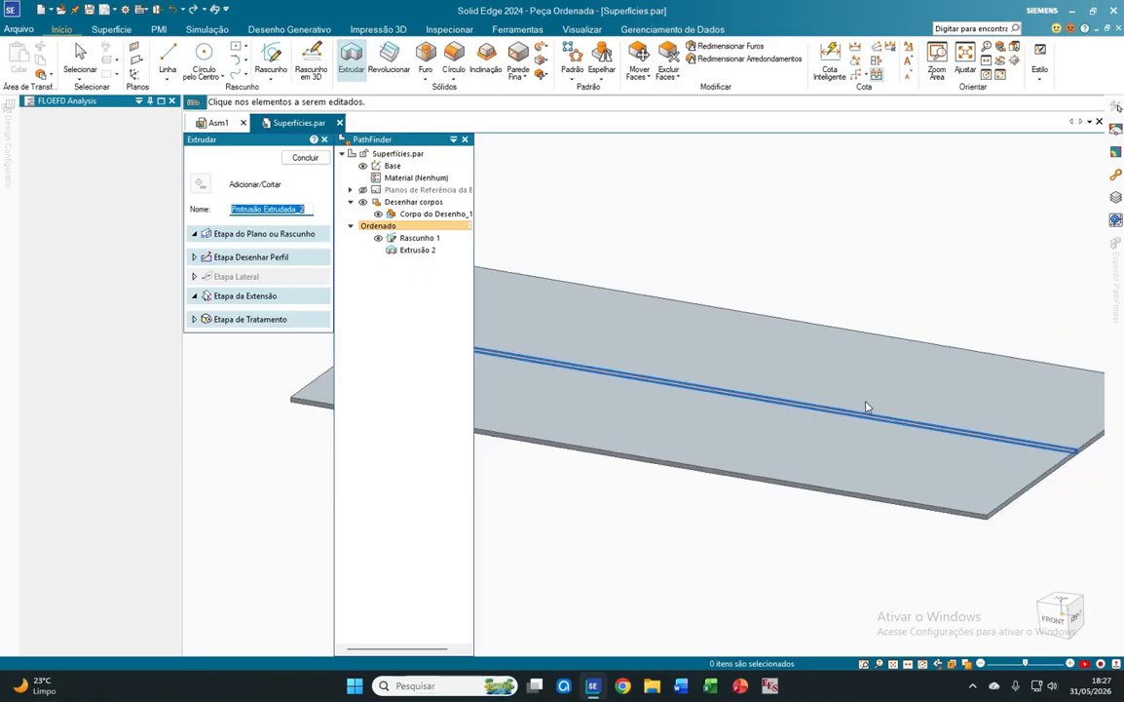
{"action": "scroll", "coordinate": [1013, 420], "scroll_direction": "up", "scroll_amount": 3}
{"action": "scroll", "coordinate": [1012, 421], "scroll_direction": "down", "scroll_amount": 1}
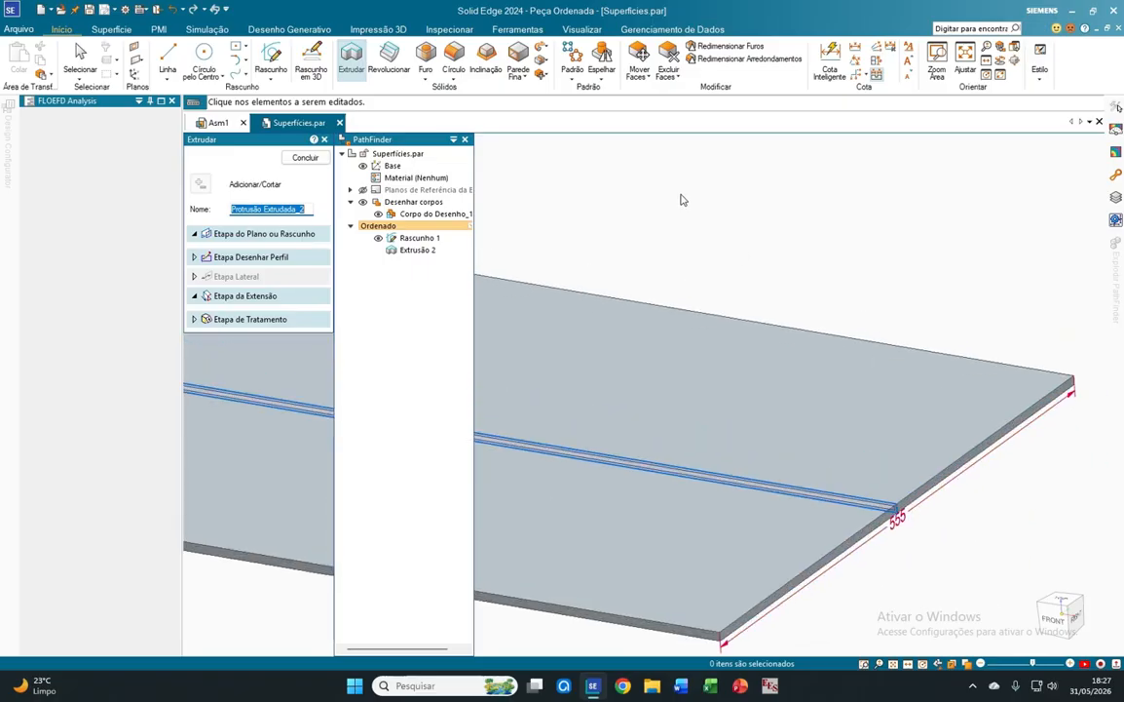
{"action": "scroll", "coordinate": [720, 511], "scroll_direction": "up", "scroll_amount": 3}
{"action": "scroll", "coordinate": [721, 506], "scroll_direction": "up", "scroll_amount": 1}
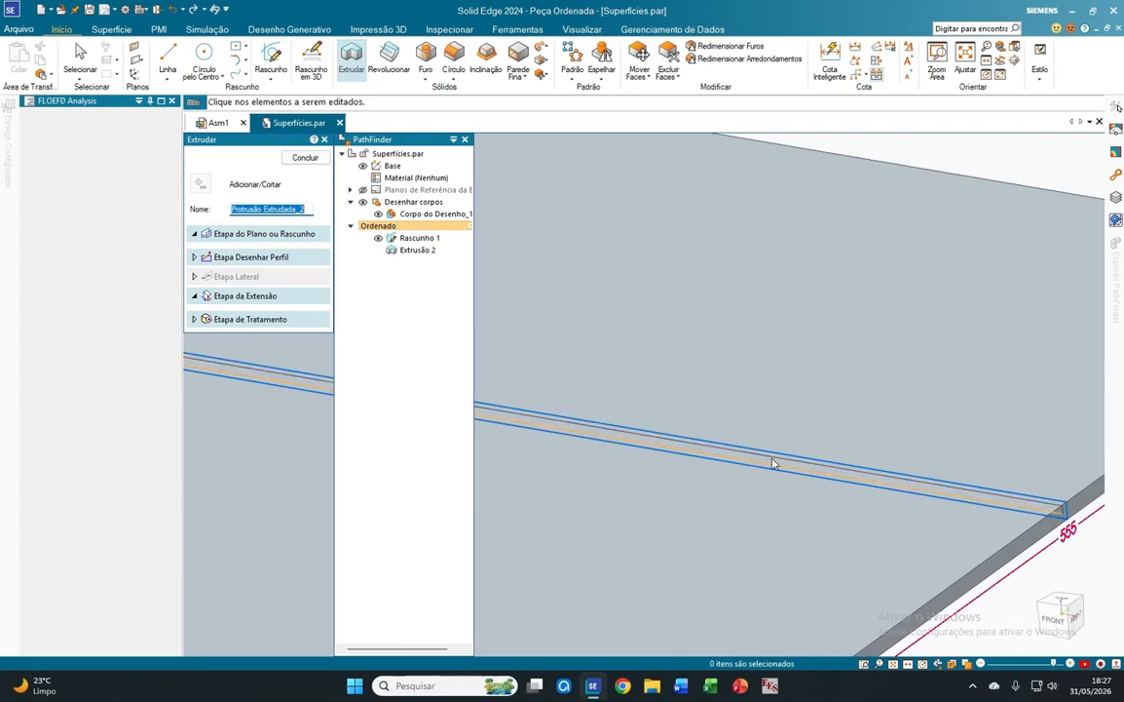
{"action": "left_click", "coordinate": [306, 157]}
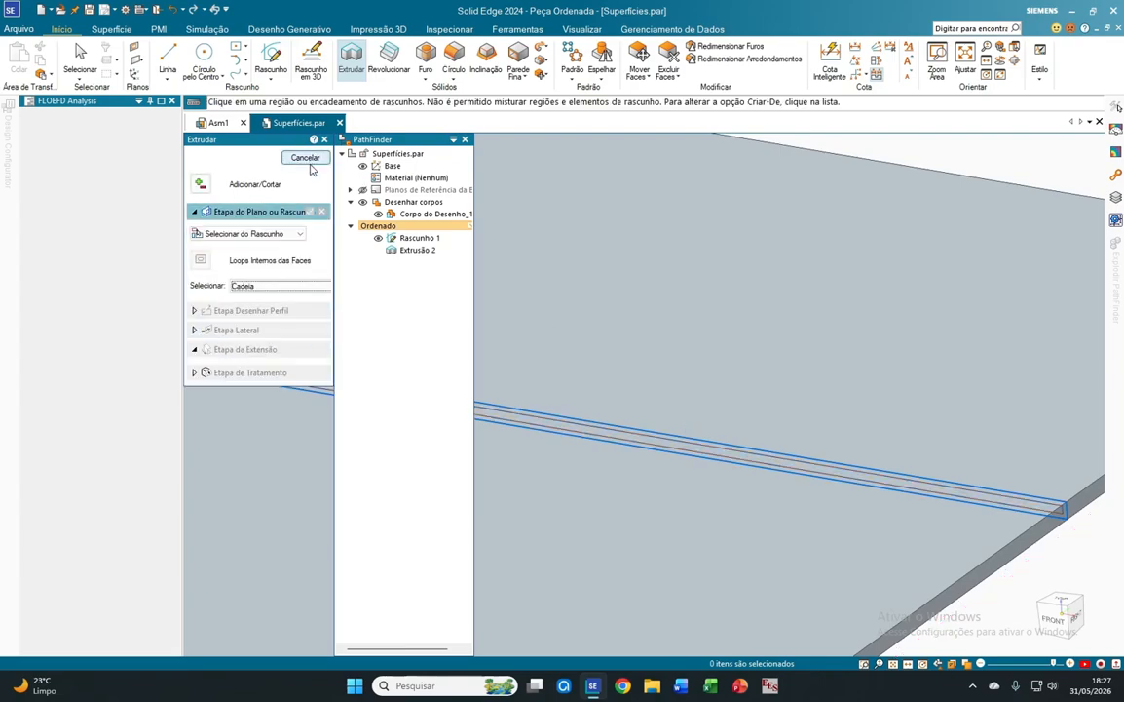
Try to cut the inner rectangle of Rascunho 1 through the plate with a symmetric 550 mm extrusion.
{"action": "left_click", "coordinate": [774, 463]}
{"action": "scroll", "coordinate": [775, 461], "scroll_direction": "down", "scroll_amount": 3}
{"action": "right_click", "coordinate": [775, 460]}
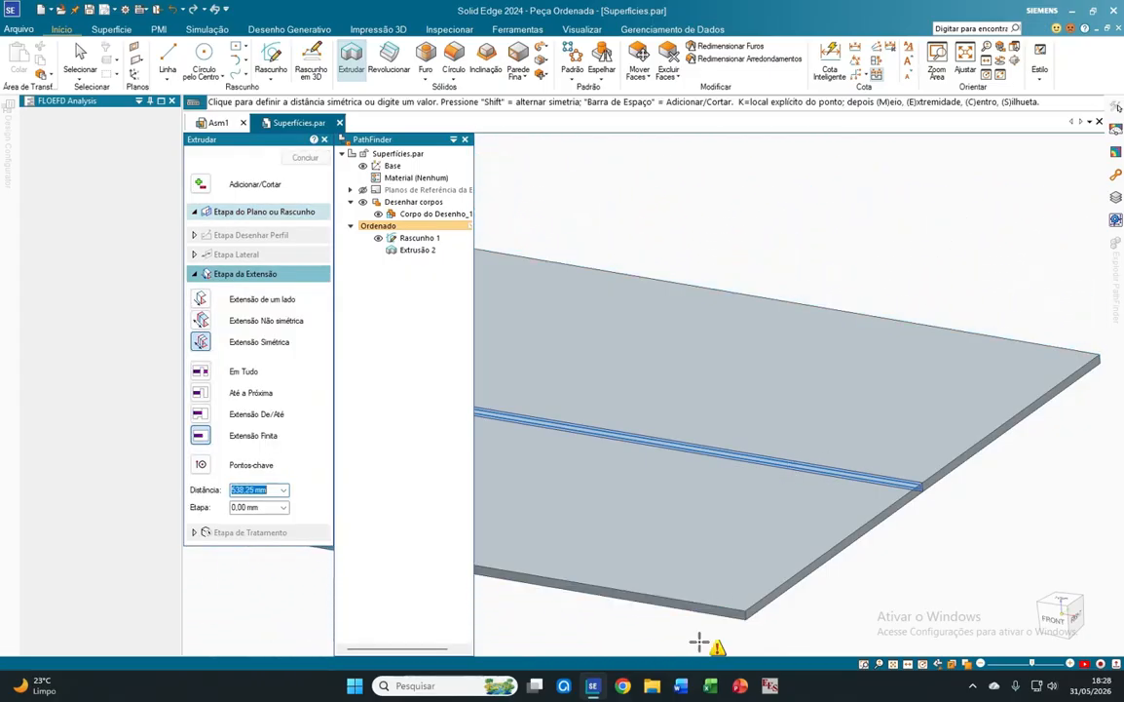
{"action": "type", "text": "55"}
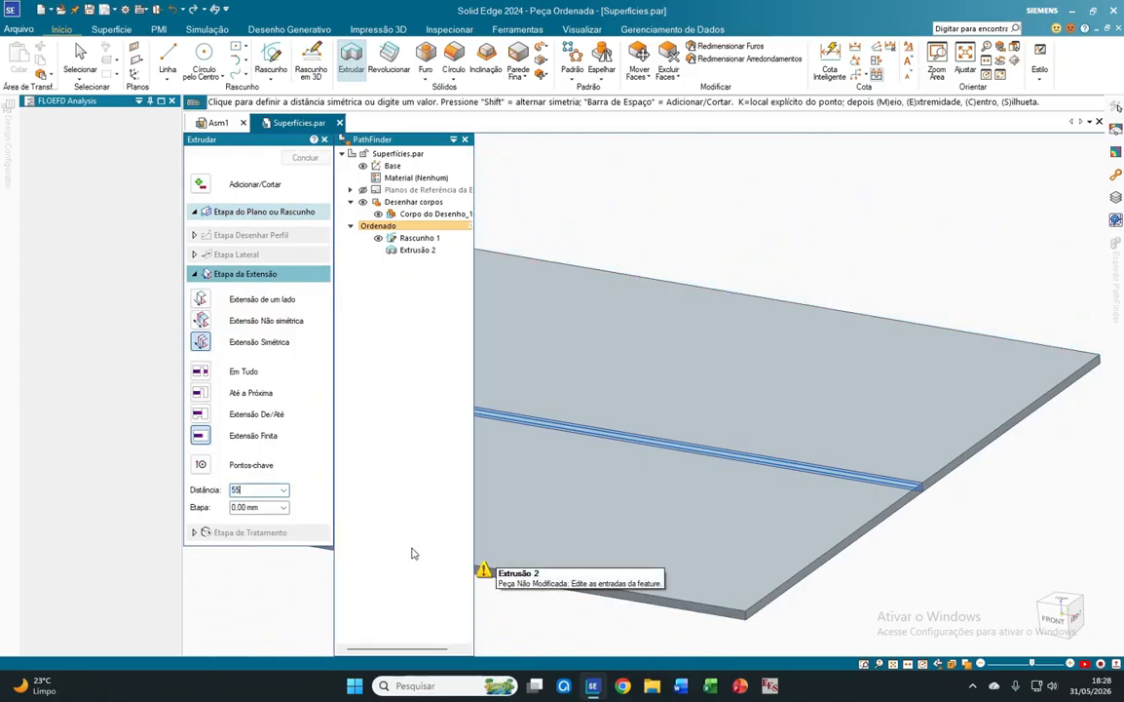
{"action": "type", "text": "0"}
{"action": "key", "text": "Return"}
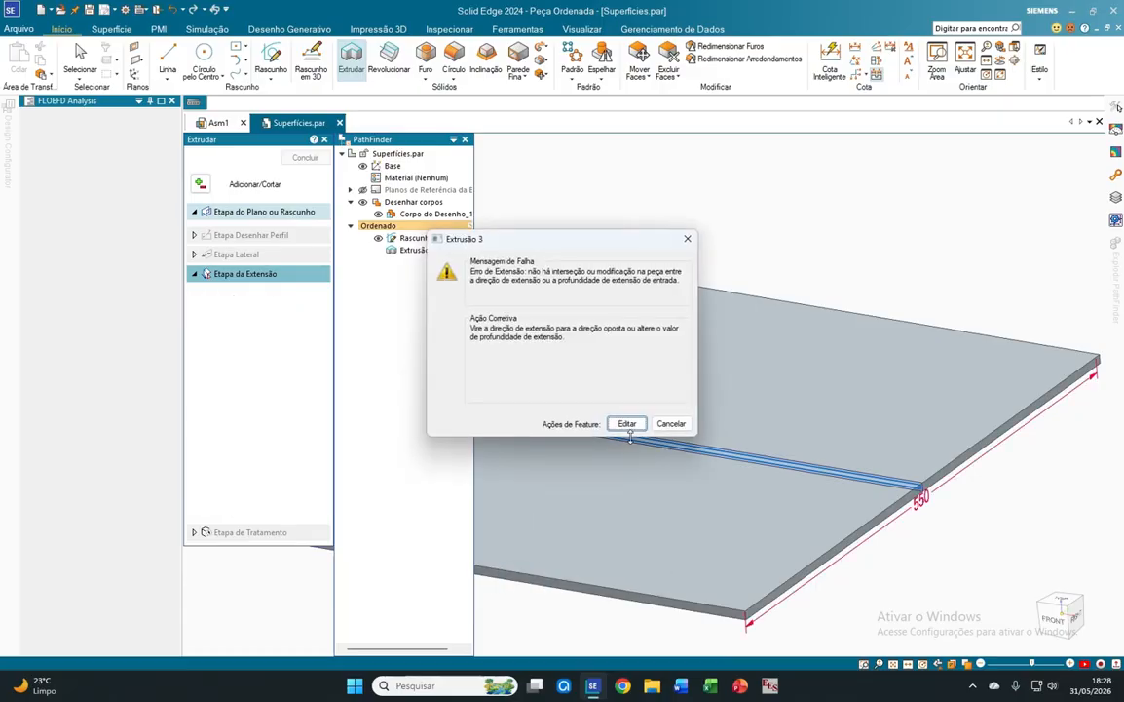
{"action": "left_click", "coordinate": [670, 423]}
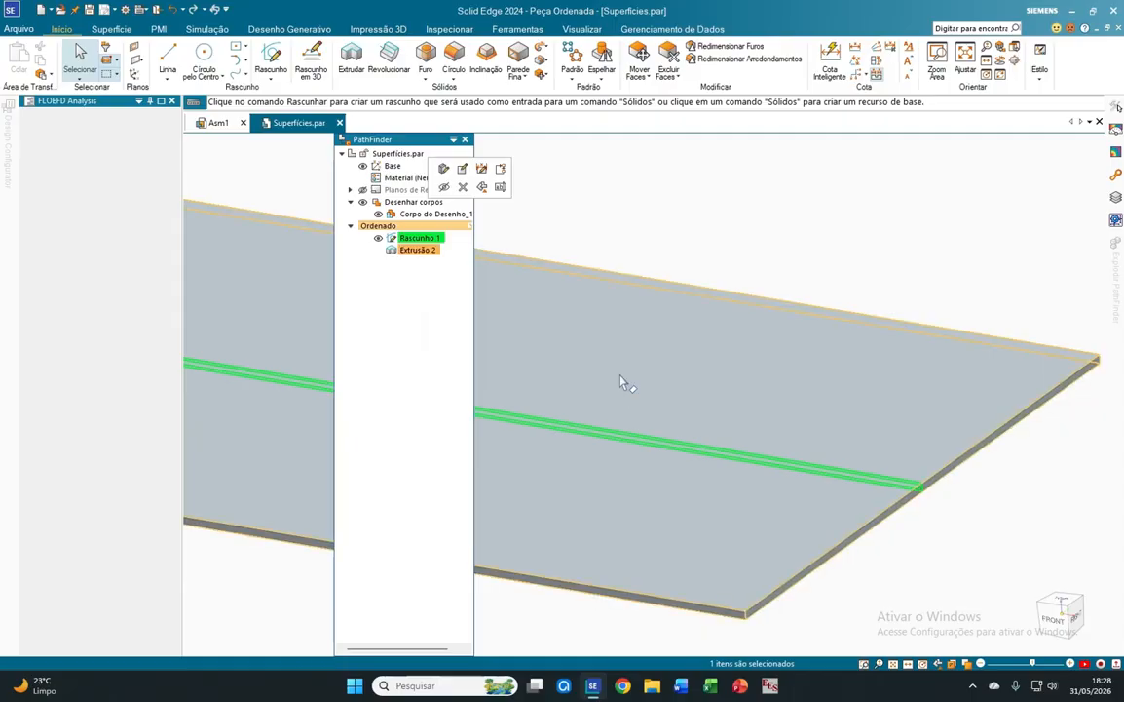
Cut the inner rectangle of Rascunho 1 out of the plate with a symmetric 550 mm Extrude.
{"action": "left_click", "coordinate": [736, 215]}
{"action": "left_click", "coordinate": [352, 58]}
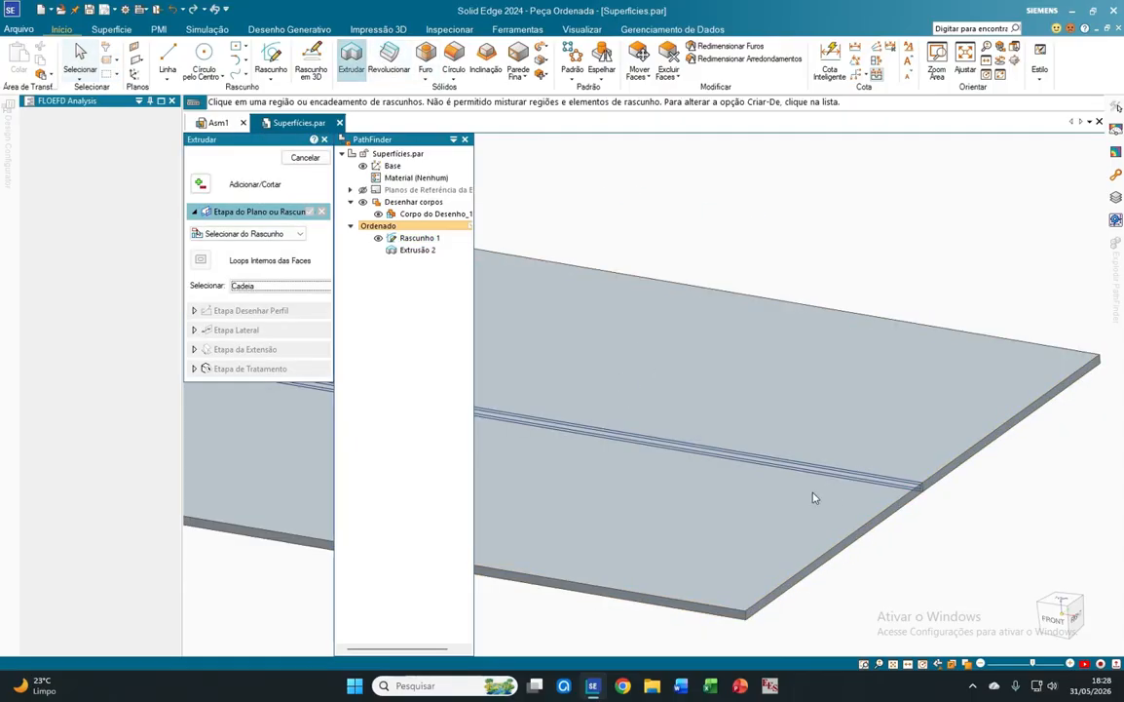
{"action": "scroll", "coordinate": [854, 471], "scroll_direction": "up", "scroll_amount": 5}
{"action": "left_click", "coordinate": [866, 457]}
{"action": "right_click", "coordinate": [866, 457]}
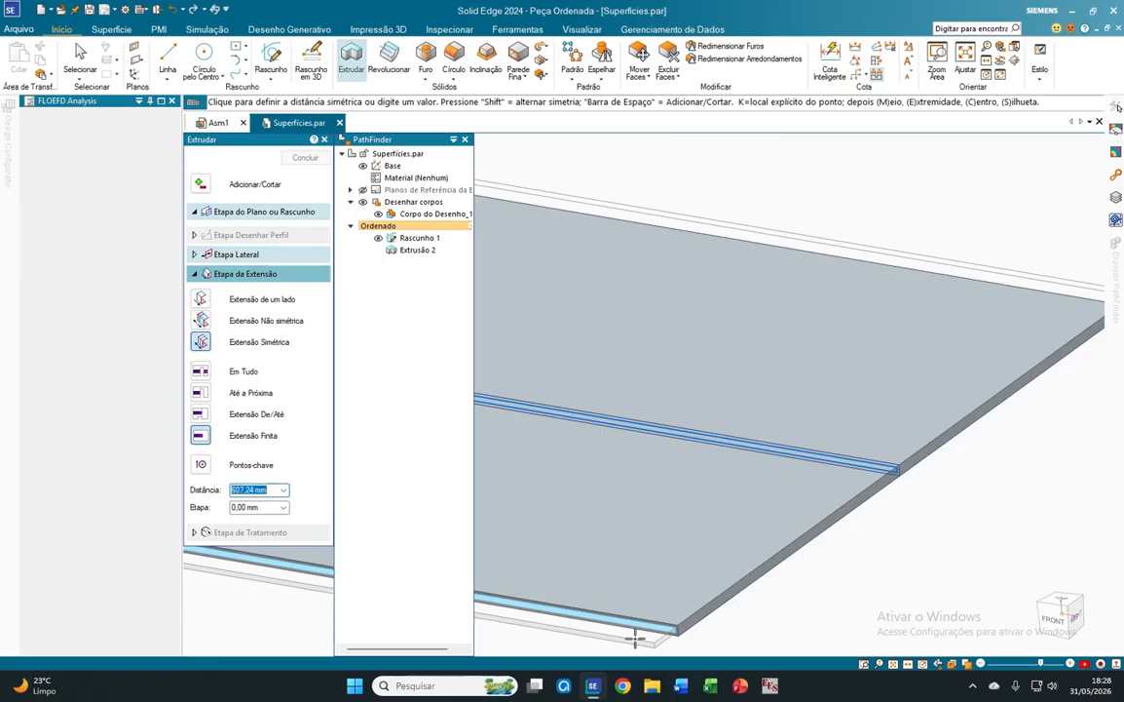
{"action": "type", "text": "550"}
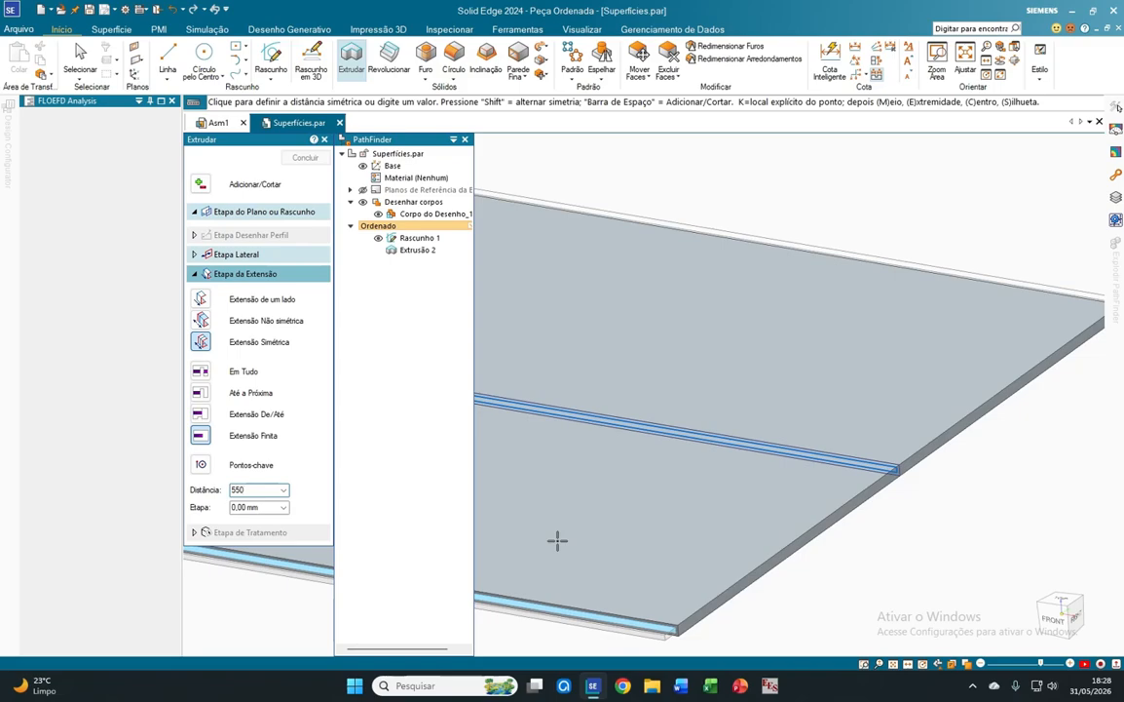
{"action": "left_click", "coordinate": [558, 540]}
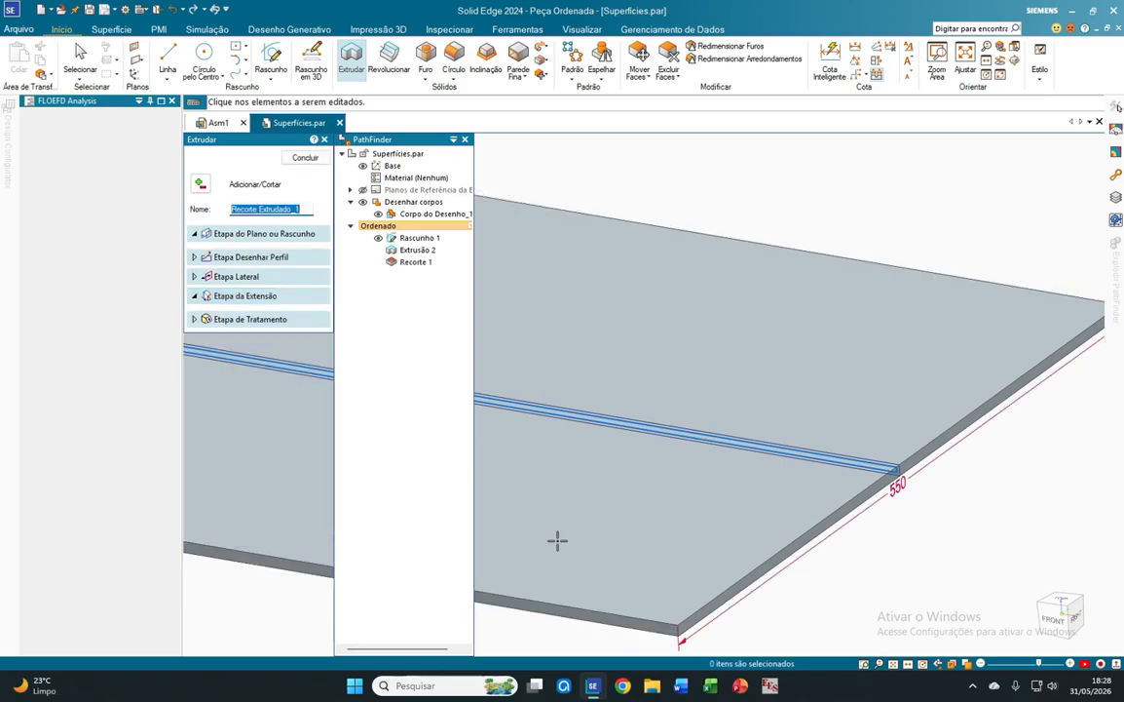
{"action": "left_click", "coordinate": [304, 159]}
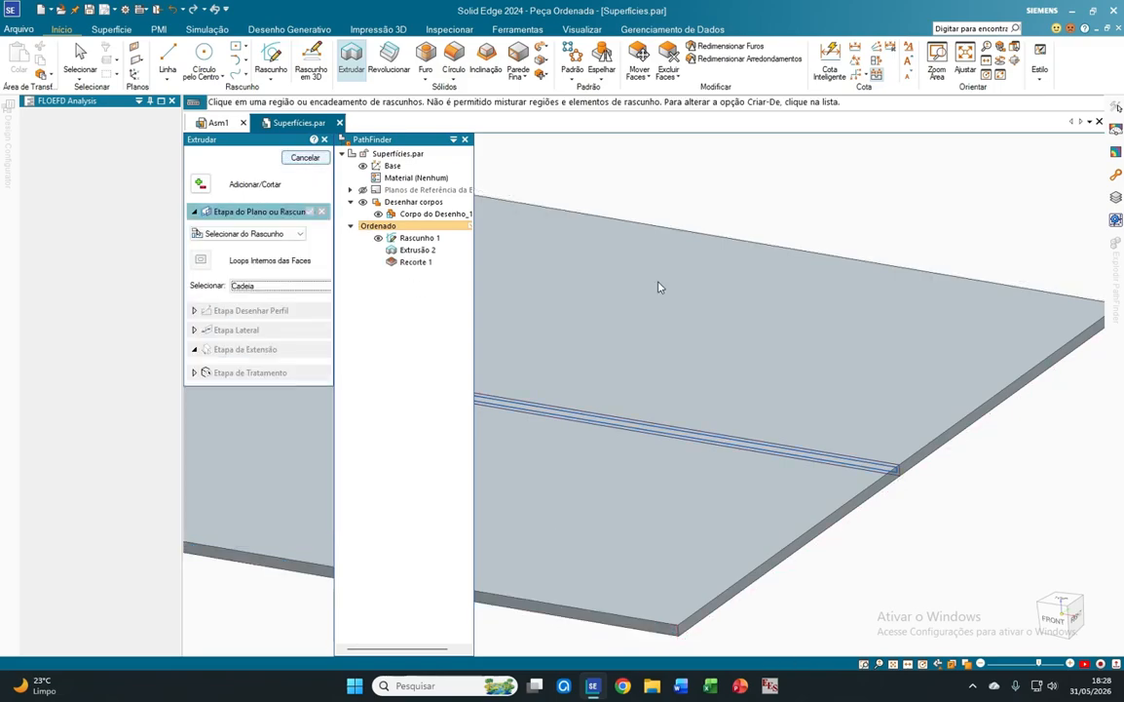
Hide the PathFinder, leave the Extrude command and close Superfícies.par to return to the assembly Asm1.
{"action": "left_click", "coordinate": [465, 140]}
{"action": "left_click", "coordinate": [326, 139]}
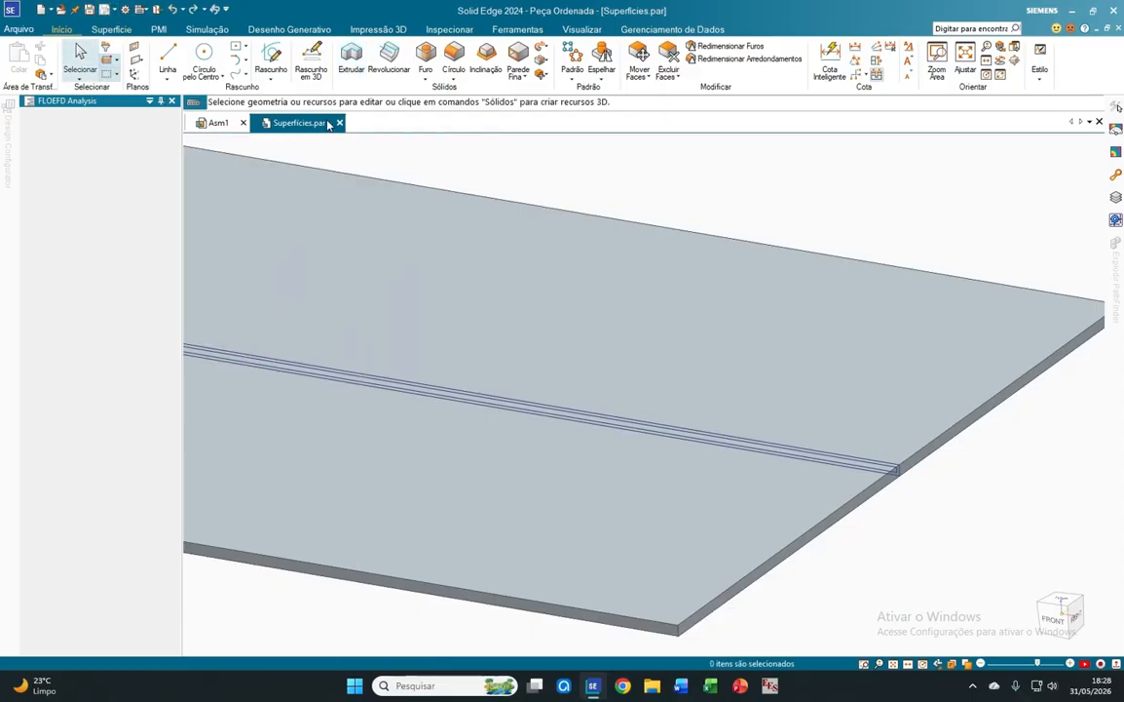
{"action": "left_click", "coordinate": [339, 122]}
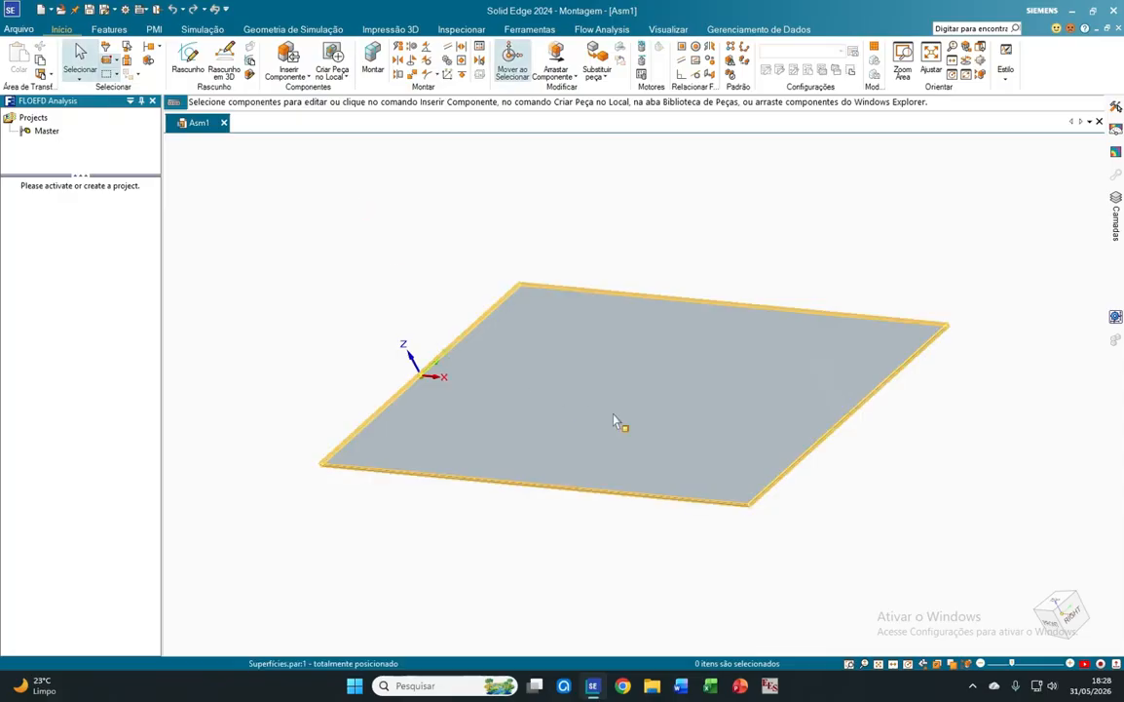
Examine the rebuilt plate in the assembly from several angles, including its corners and edges.
{"action": "mouse_move", "coordinate": [622, 421]}
{"action": "middle_mouse_down"}
{"action": "mouse_move", "coordinate": [715, 379]}
{"action": "mouse_move", "coordinate": [609, 401]}
{"action": "middle_mouse_up"}
{"action": "scroll", "coordinate": [614, 404], "scroll_direction": "up", "scroll_amount": 3}
{"action": "scroll", "coordinate": [623, 412], "scroll_direction": "down", "scroll_amount": 5}
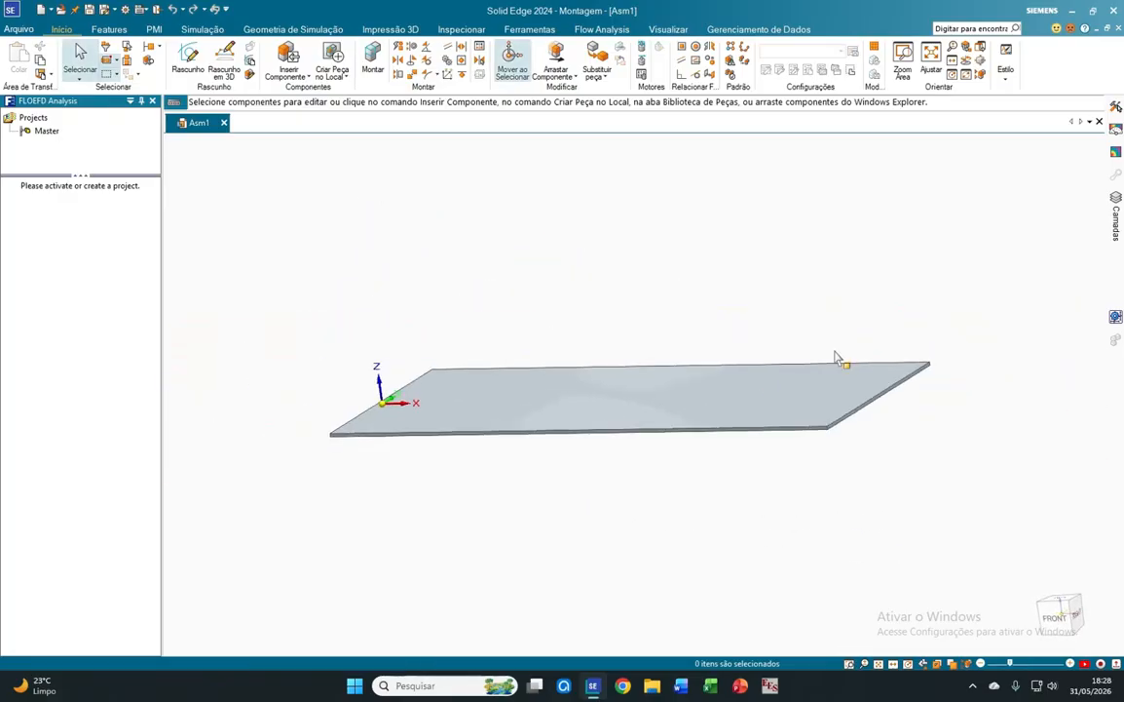
{"action": "scroll", "coordinate": [866, 515], "scroll_direction": "up", "scroll_amount": 6}
{"action": "scroll", "coordinate": [816, 549], "scroll_direction": "down", "scroll_amount": 2}
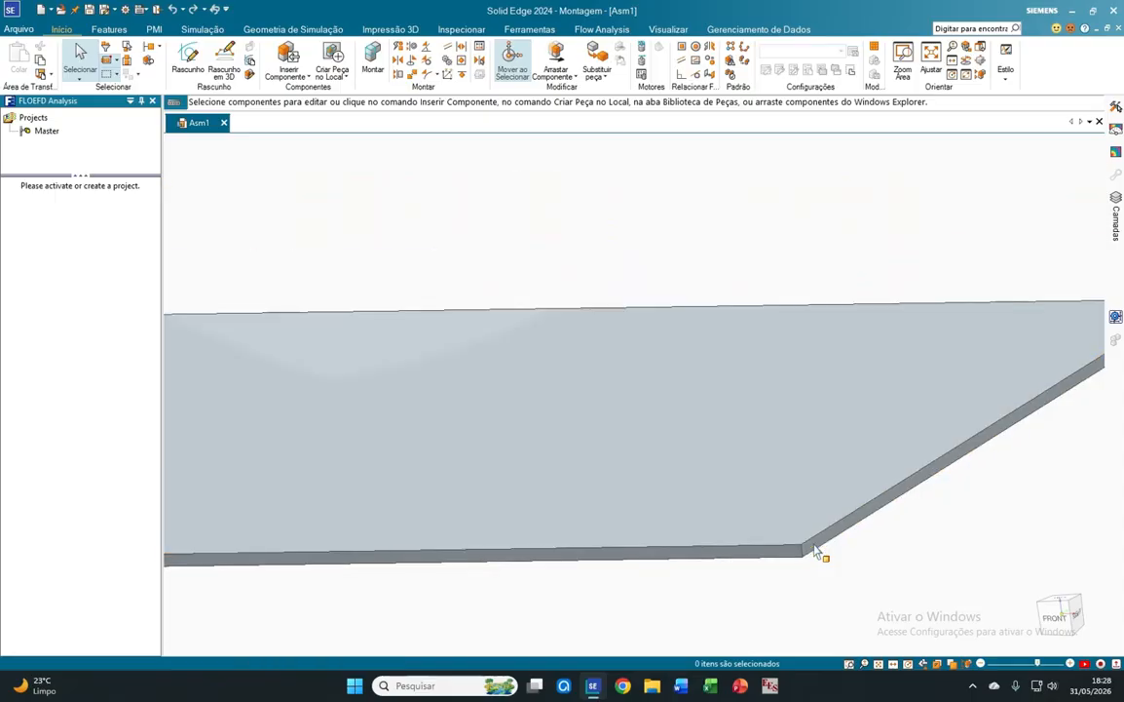
{"action": "scroll", "coordinate": [869, 543], "scroll_direction": "down", "scroll_amount": 3}
{"action": "middle_click_drag", "start_coordinate": [871, 543], "coordinate": [911, 550]}
{"action": "scroll", "coordinate": [884, 563], "scroll_direction": "down", "scroll_amount": 4}
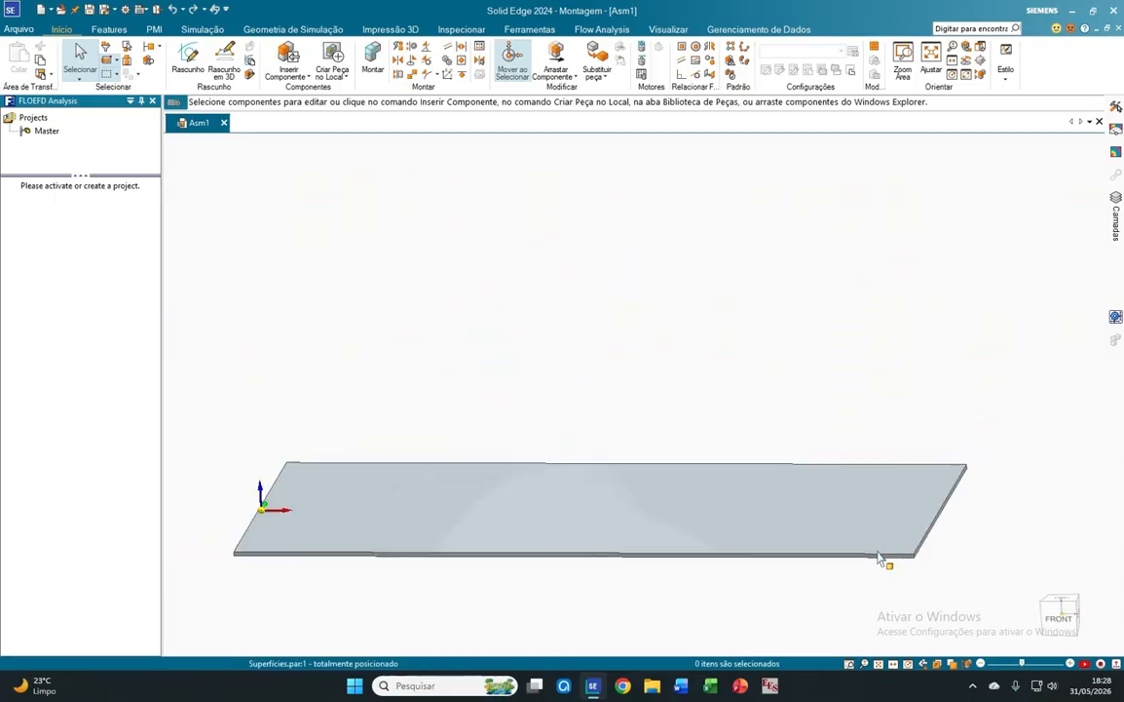
{"action": "scroll", "coordinate": [479, 522], "scroll_direction": "up", "scroll_amount": 5}
{"action": "mouse_move", "coordinate": [501, 517]}
{"action": "middle_mouse_down"}
{"action": "mouse_move", "coordinate": [542, 531]}
{"action": "mouse_move", "coordinate": [480, 526]}
{"action": "middle_mouse_up"}
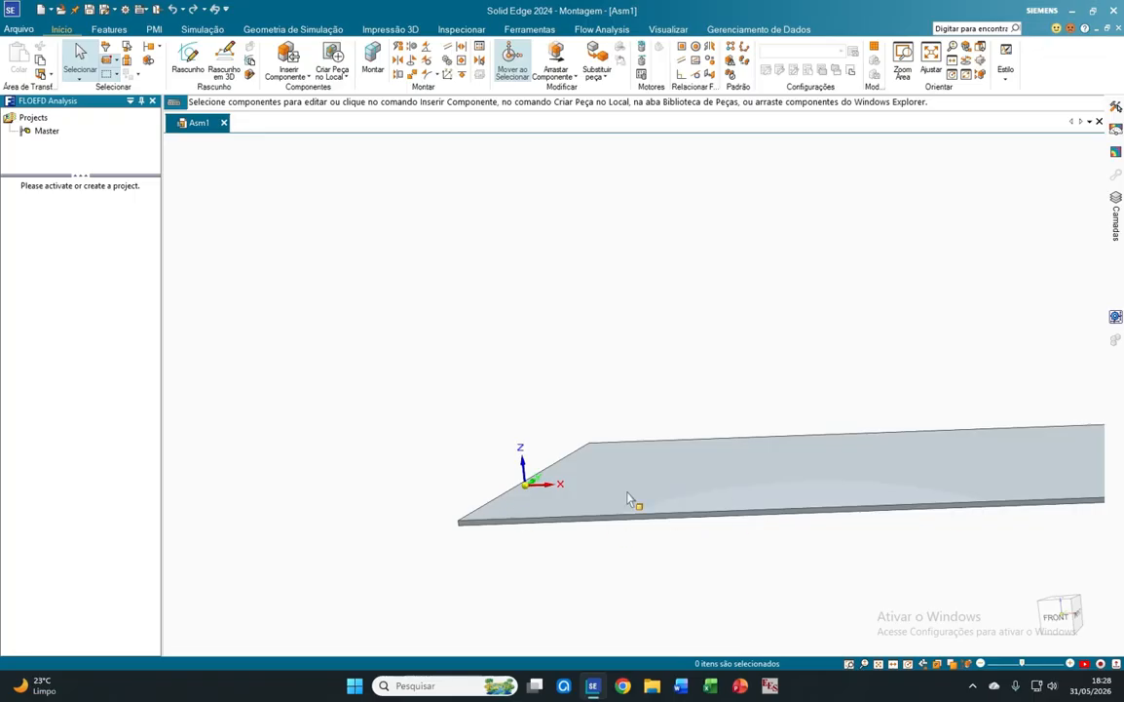
{"action": "middle_click_drag", "start_coordinate": [628, 499], "coordinate": [427, 483]}
{"action": "scroll", "coordinate": [394, 466], "scroll_direction": "down", "scroll_amount": 3}
{"action": "scroll", "coordinate": [640, 527], "scroll_direction": "up", "scroll_amount": 4}
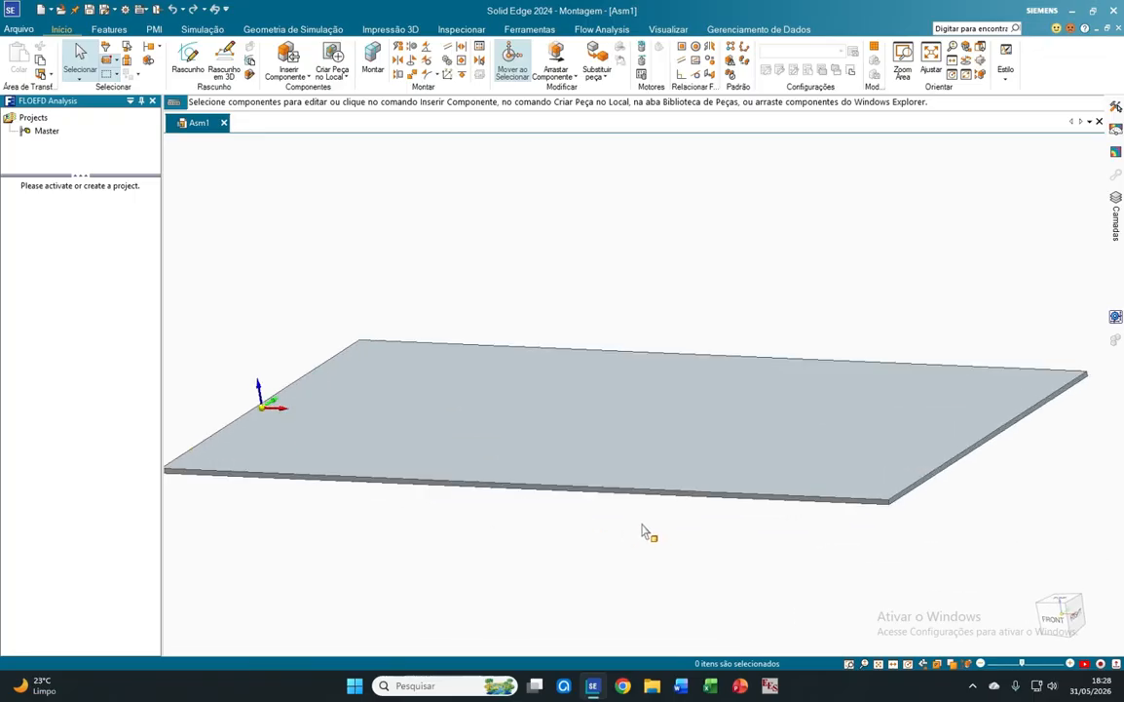
{"action": "scroll", "coordinate": [643, 531], "scroll_direction": "down", "scroll_amount": 2}
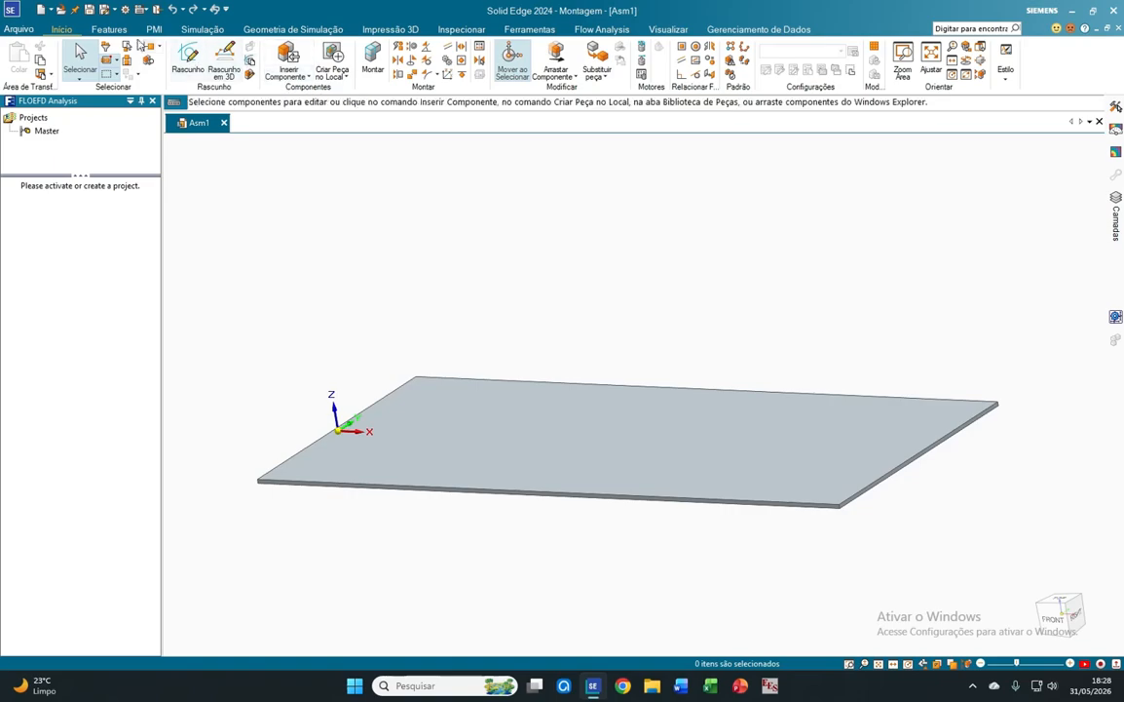
Start a section on the plate's top face and draw its profile as a horizontal line through the origin across the full length.
{"action": "left_click", "coordinate": [153, 30]}
{"action": "left_click", "coordinate": [633, 60]}
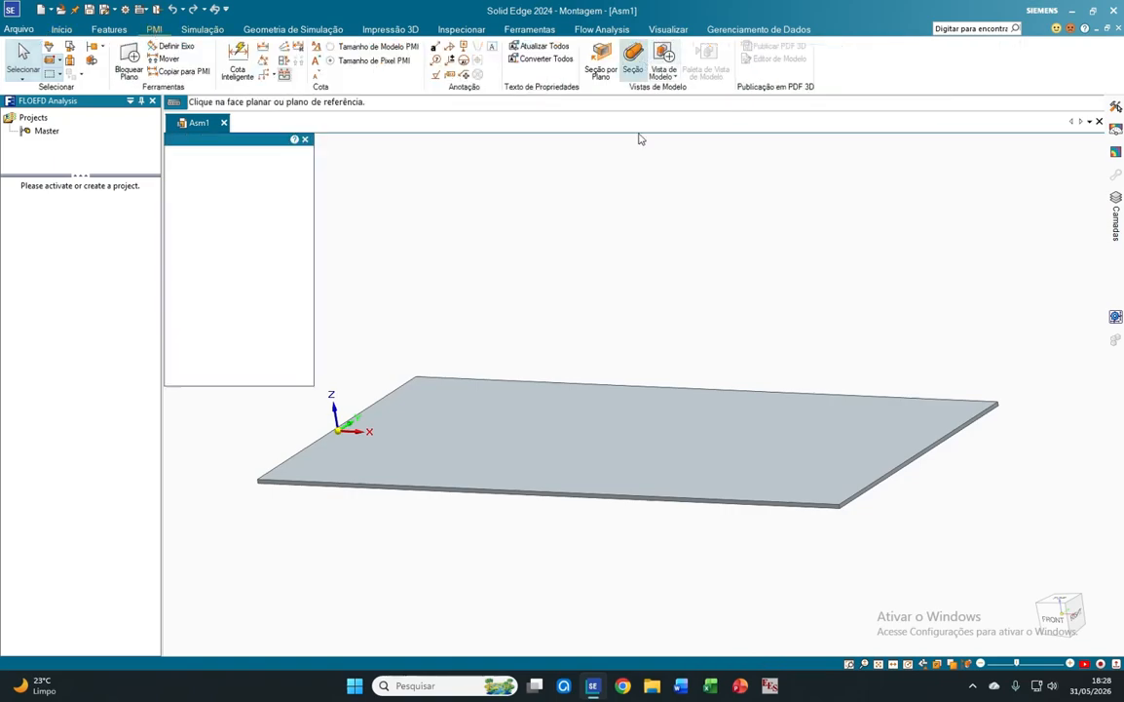
{"action": "left_click", "coordinate": [566, 418]}
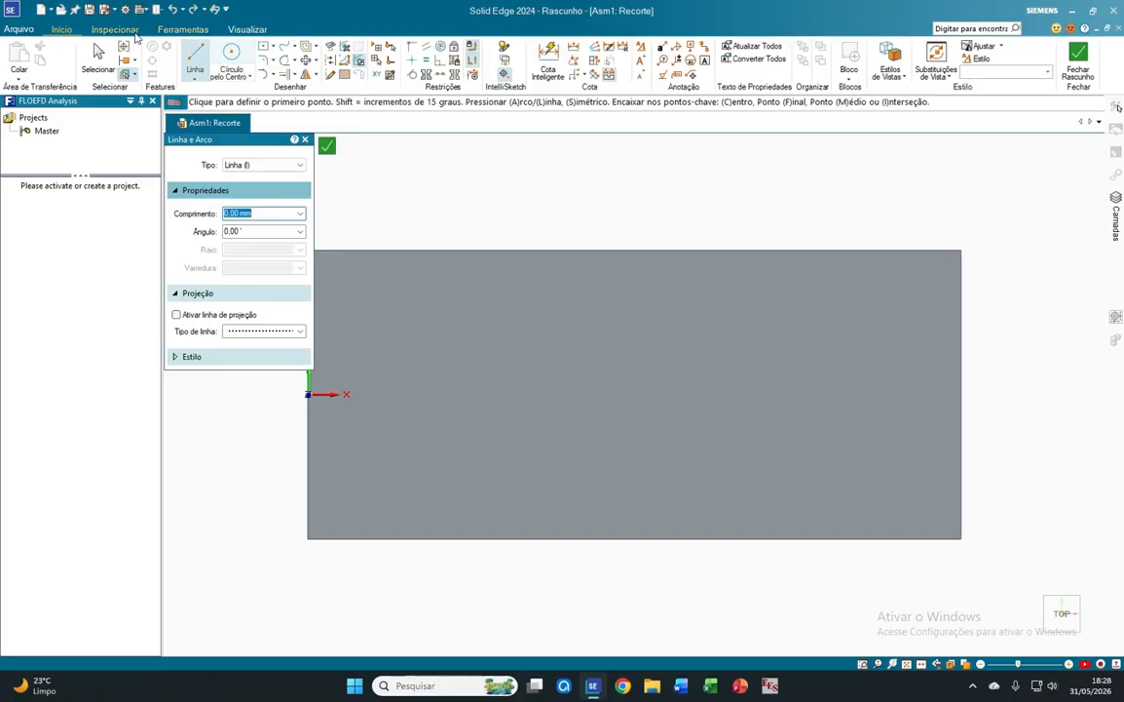
{"action": "left_click", "coordinate": [288, 394]}
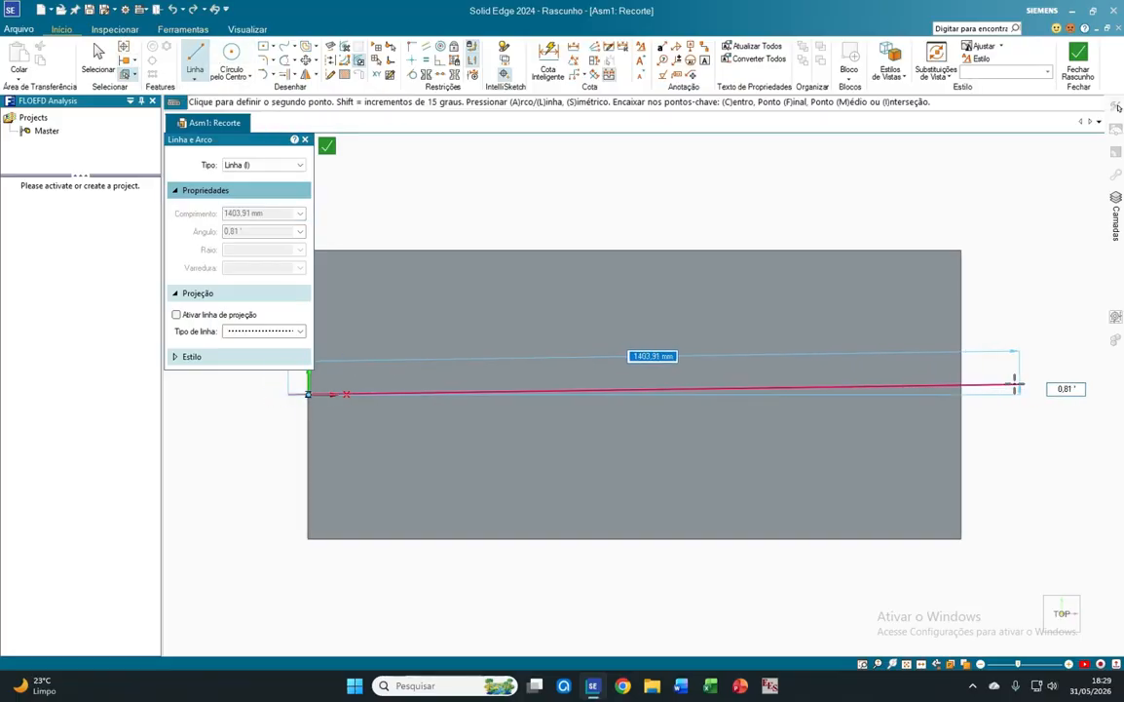
{"action": "left_click", "coordinate": [971, 393]}
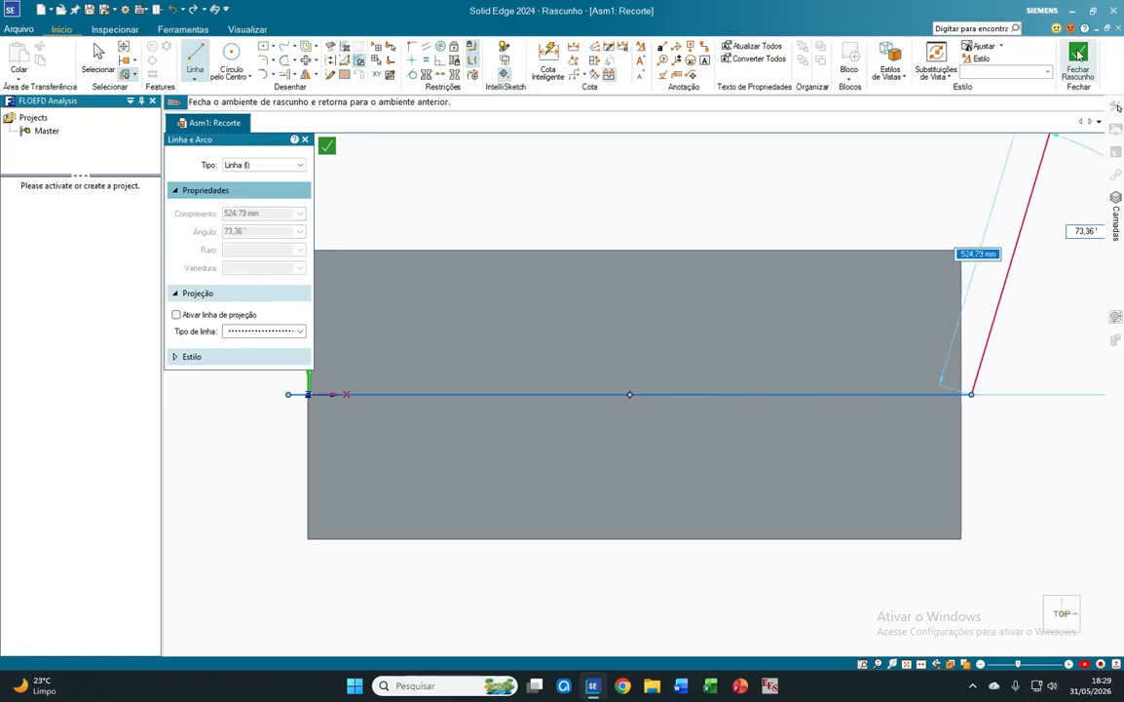
{"action": "left_click", "coordinate": [1078, 60]}
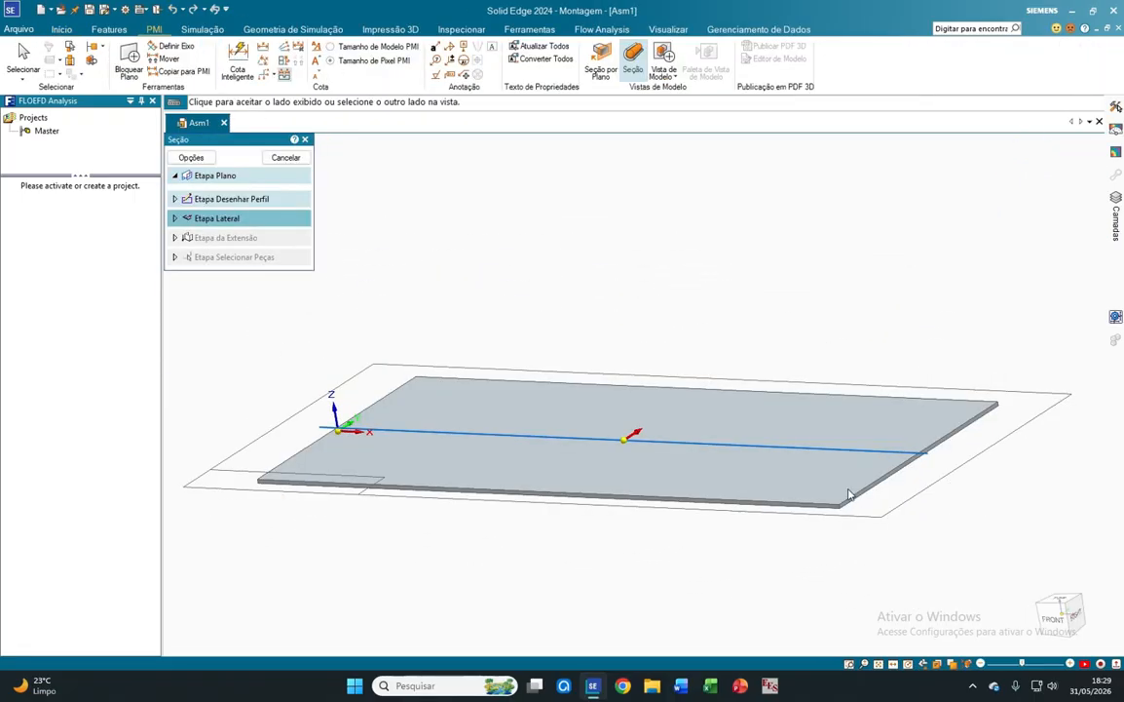
Complete the section by removing the plate's front half with all parts included, and view the cut face.
{"action": "left_click", "coordinate": [563, 544]}
{"action": "left_click", "coordinate": [971, 508]}
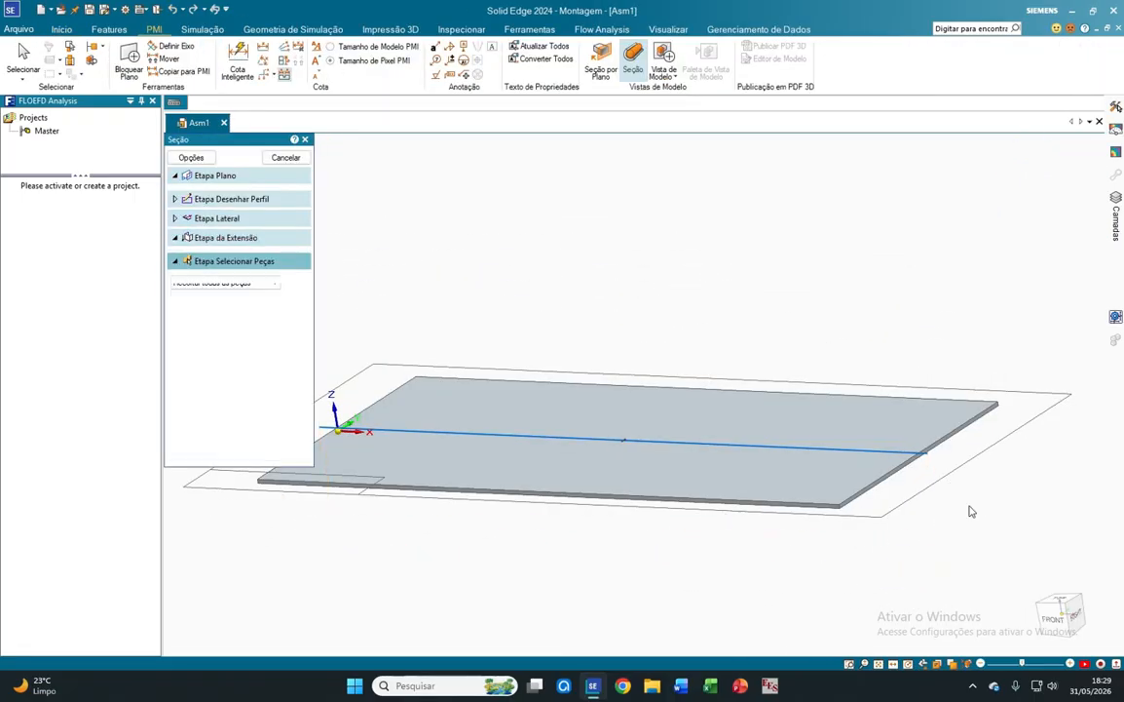
{"action": "left_click", "coordinate": [286, 158]}
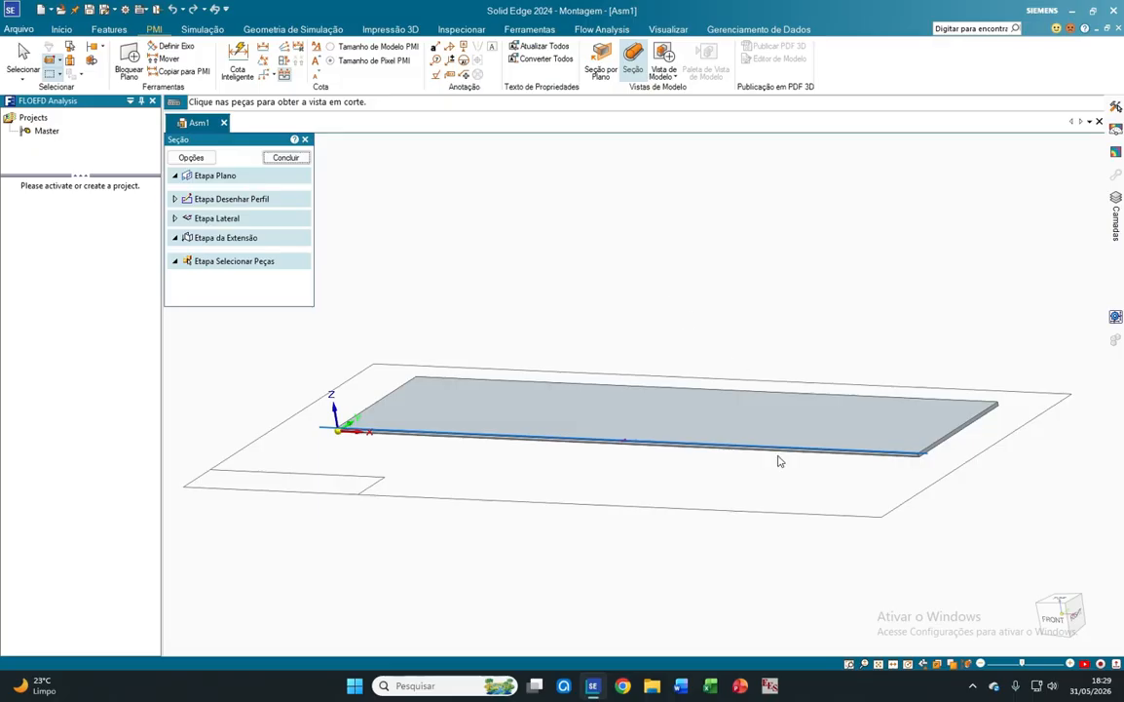
{"action": "left_click", "coordinate": [285, 157]}
{"action": "middle_click_drag", "start_coordinate": [439, 426], "coordinate": [580, 479]}
{"action": "scroll", "coordinate": [404, 409], "scroll_direction": "down", "scroll_amount": 5}
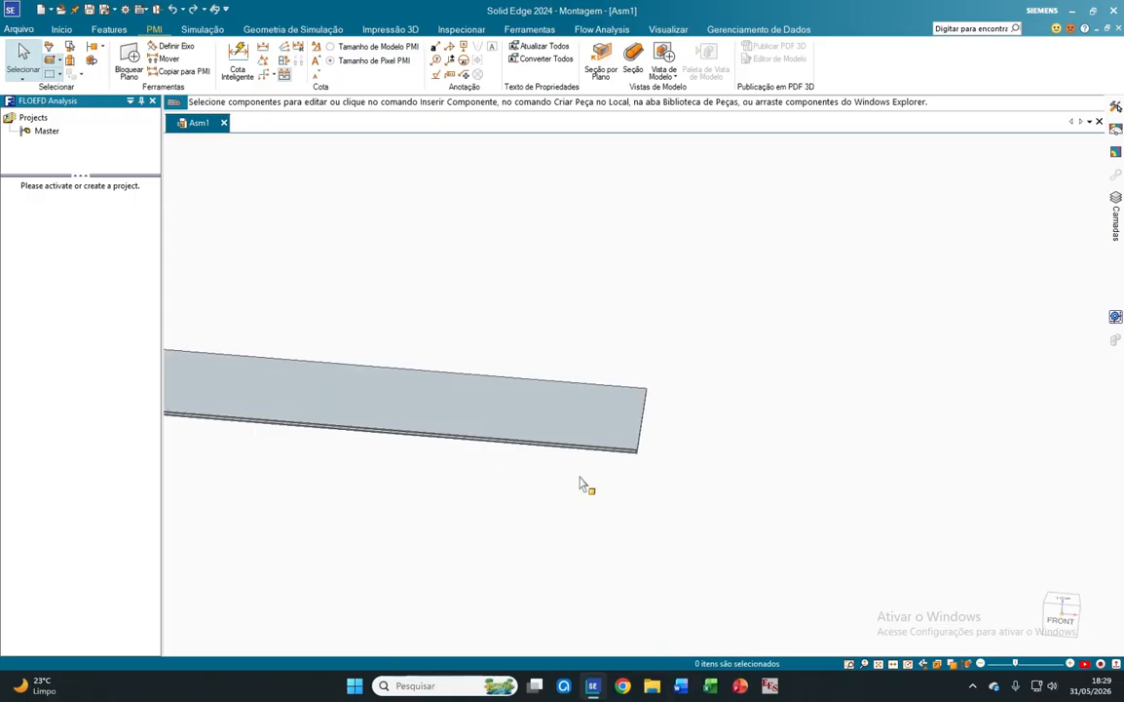
{"action": "scroll", "coordinate": [750, 496], "scroll_direction": "down", "scroll_amount": 5}
{"action": "scroll", "coordinate": [552, 529], "scroll_direction": "up", "scroll_amount": 3}
{"action": "middle_click_drag", "start_coordinate": [519, 535], "coordinate": [482, 532]}
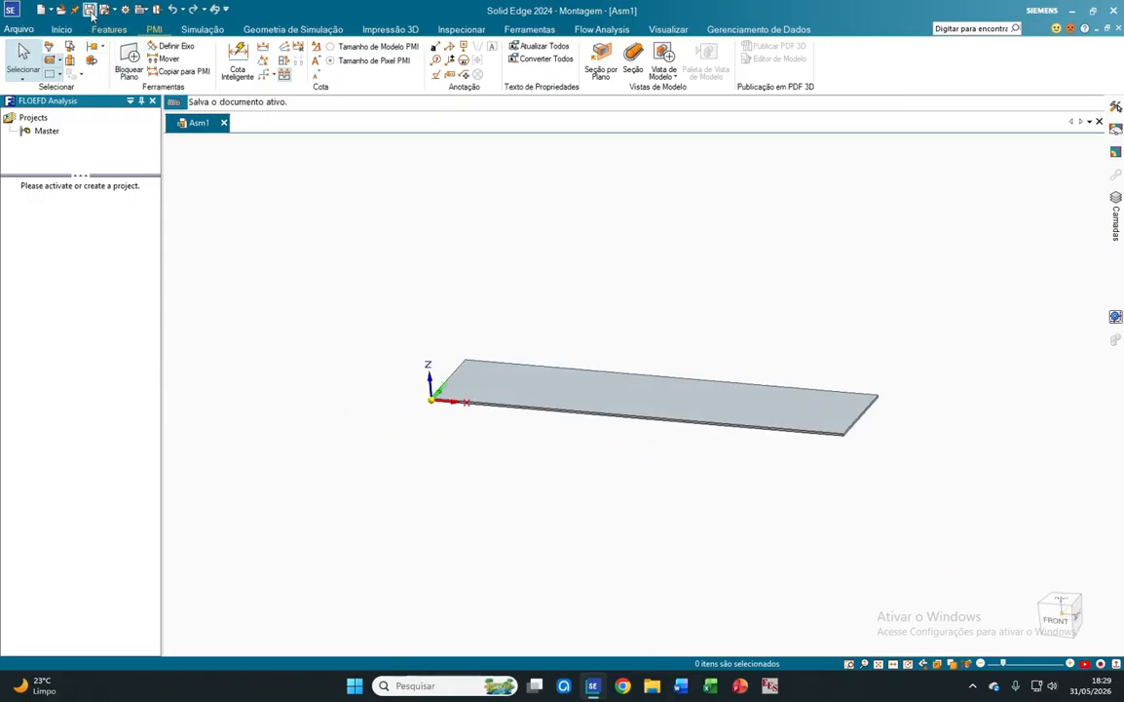
Start saving the assembly and create a folder named Prova P1 - Bidimensional in Área de Trabalho as the destination.
{"action": "left_click", "coordinate": [89, 9]}
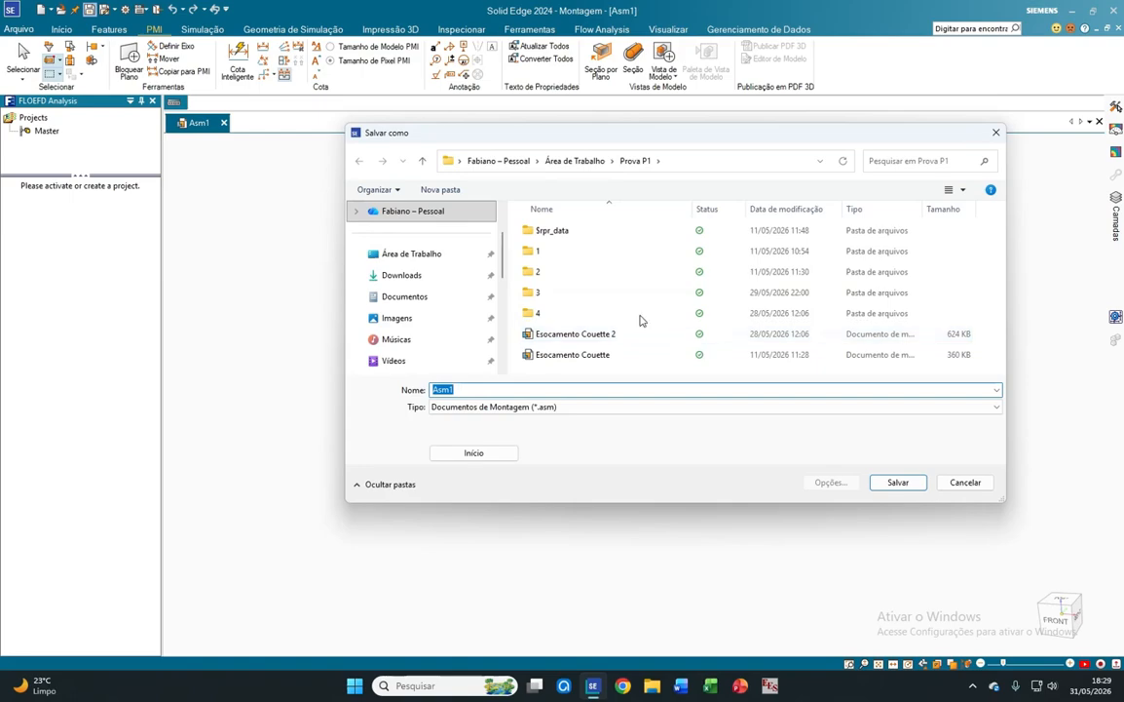
{"action": "left_click", "coordinate": [573, 161]}
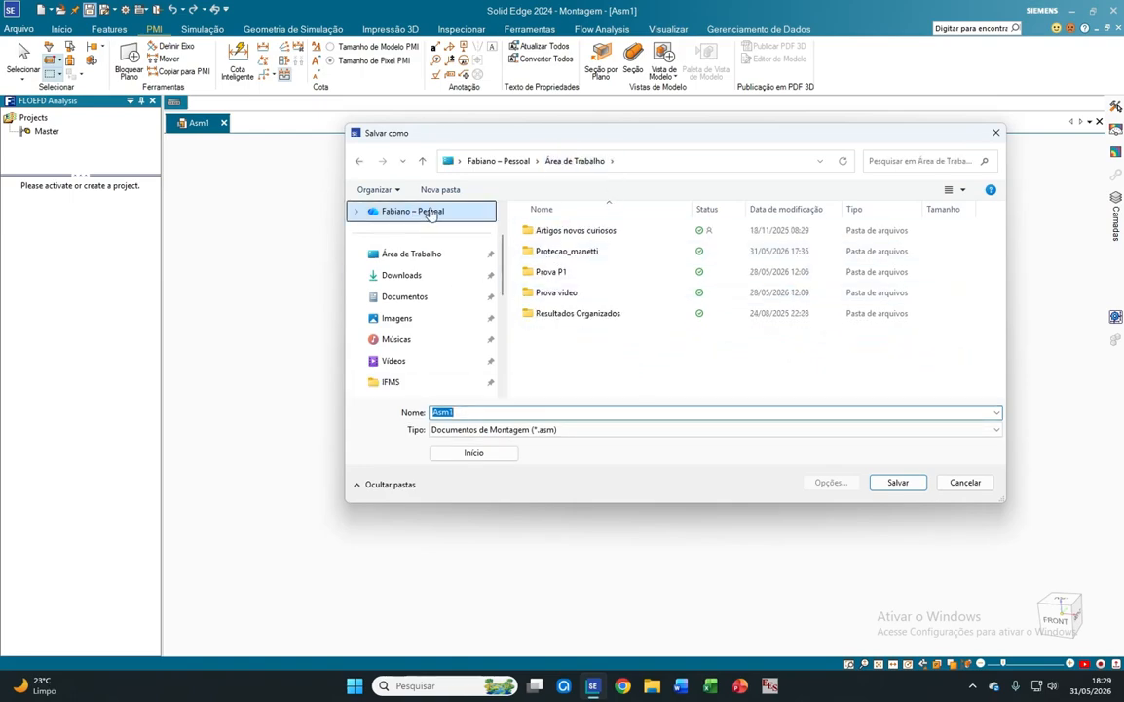
{"action": "left_click", "coordinate": [440, 189]}
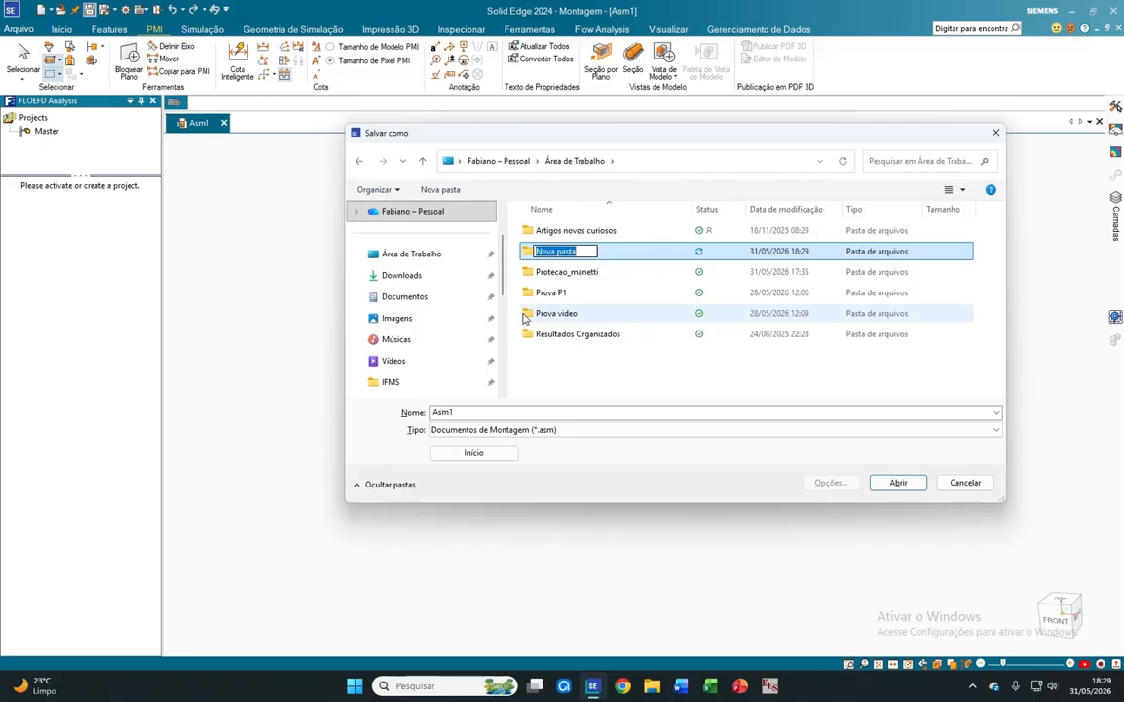
{"action": "type", "text": "Prova P1 - Bidimensional"}
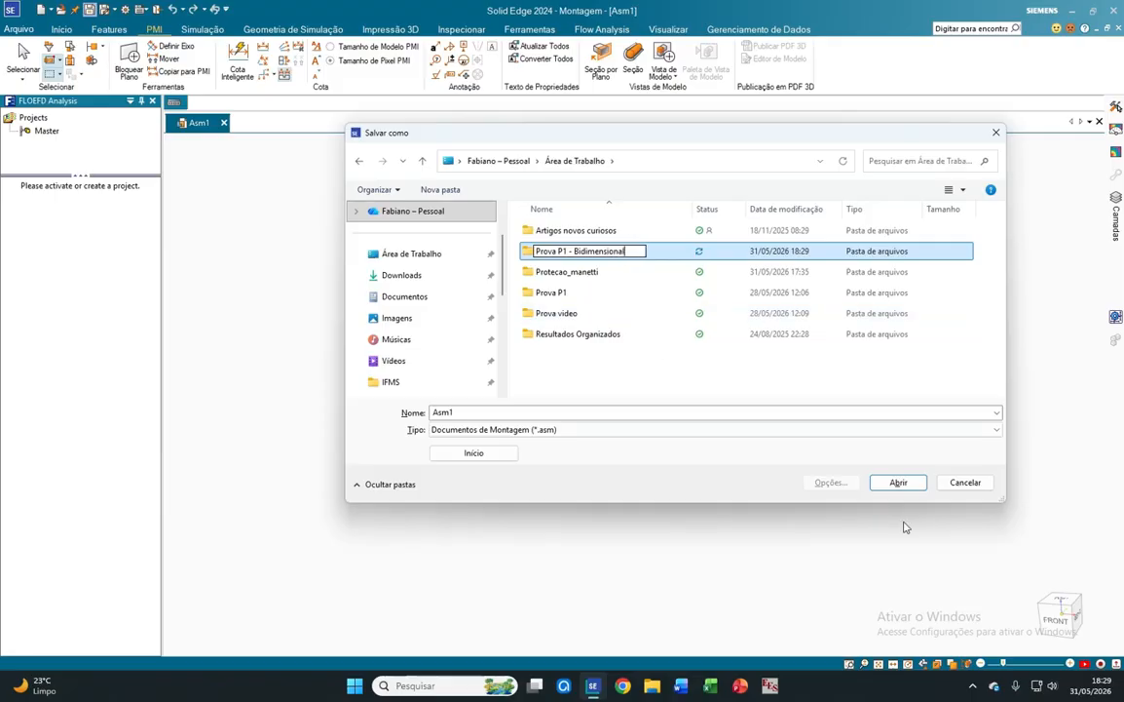
{"action": "left_click", "coordinate": [883, 483]}
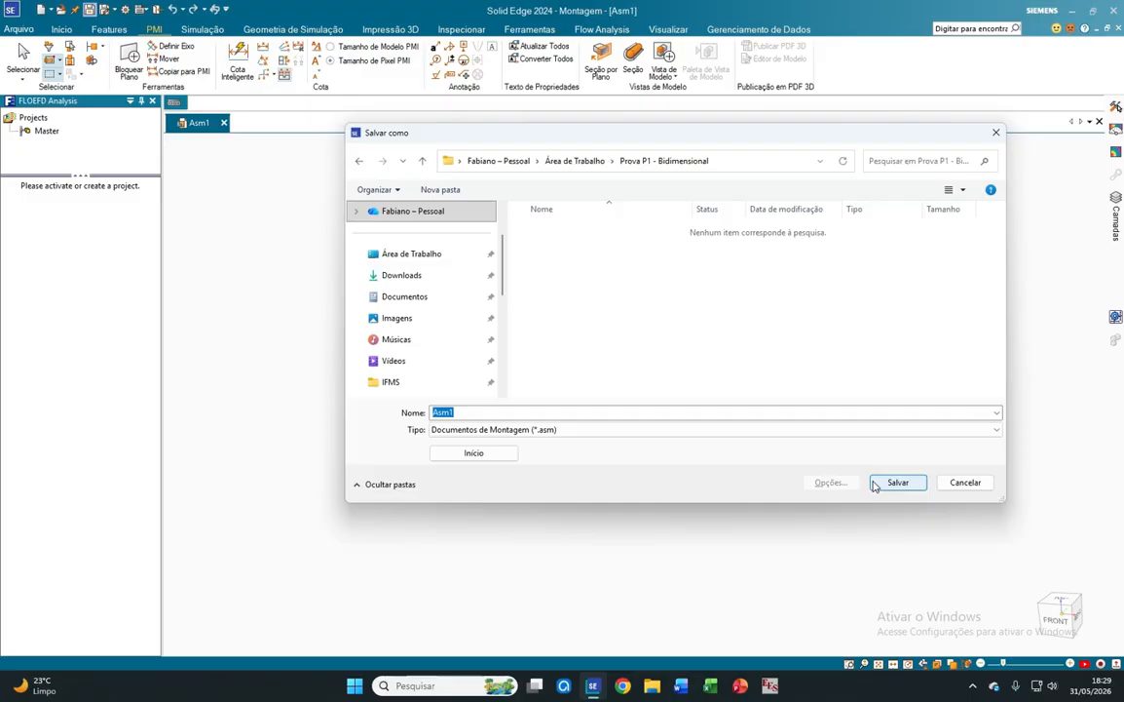
Save the assembly in the new folder as Montagem.
{"action": "left_click", "coordinate": [477, 416]}
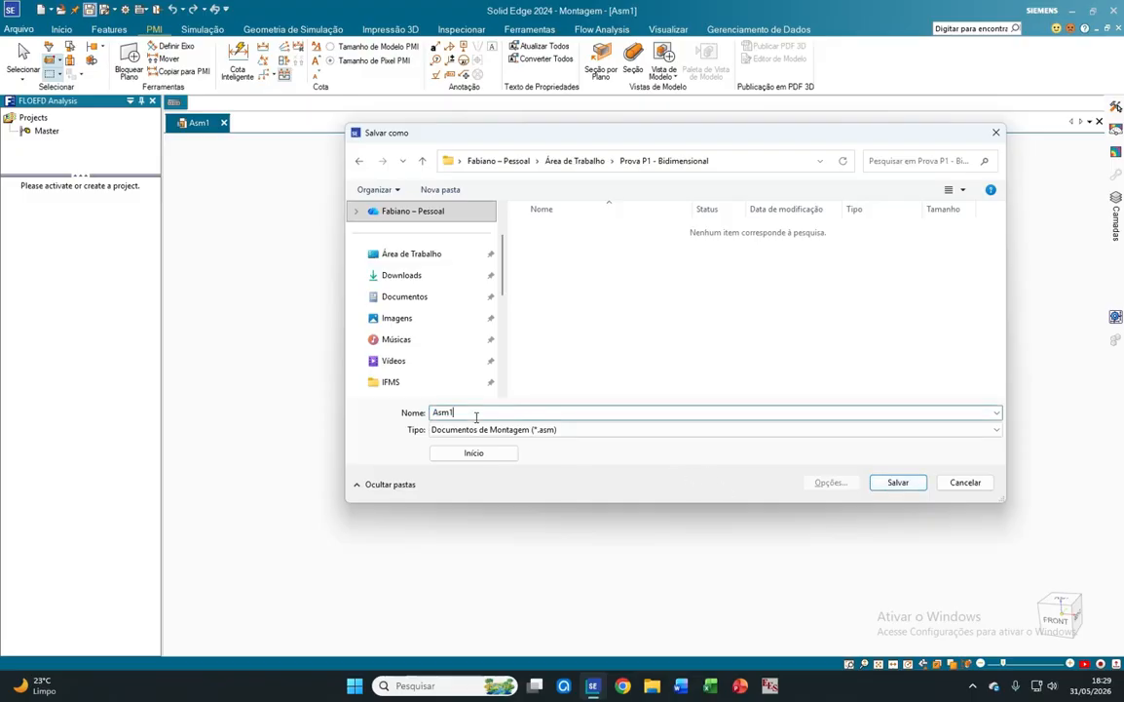
{"action": "double_click", "coordinate": [478, 416]}
{"action": "type", "text": "Montagem"}
{"action": "left_click", "coordinate": [898, 484]}
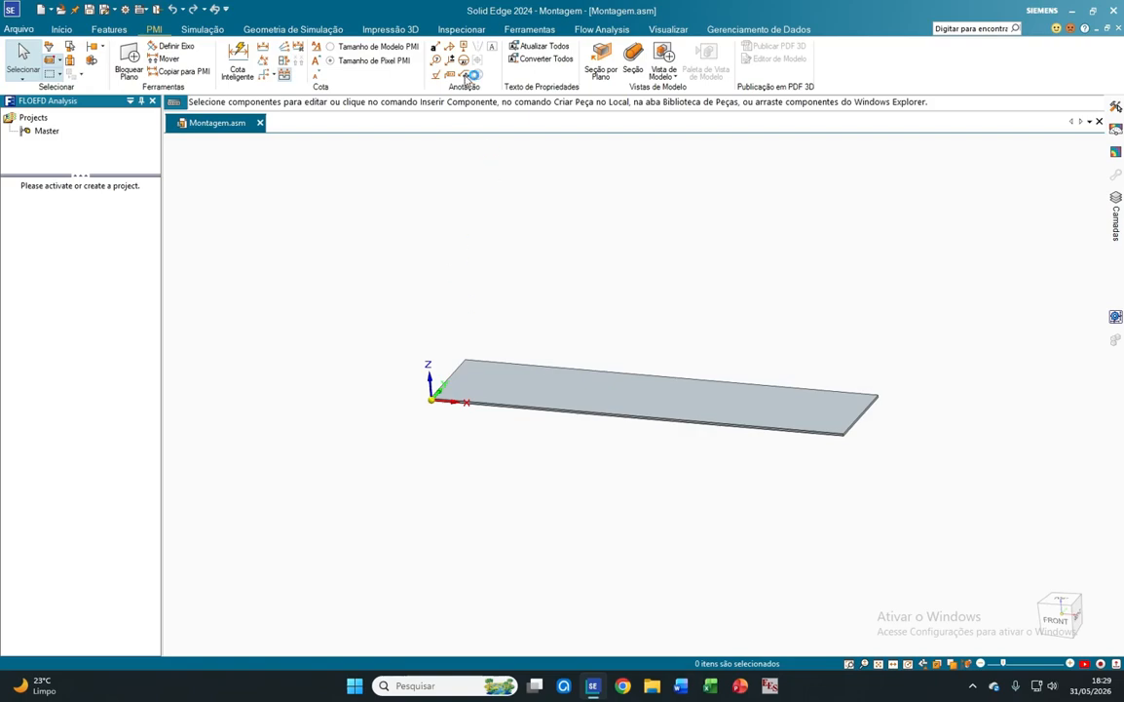
Start the Flow Analysis project wizard and name the project Couette Bidimensional.
{"action": "left_click", "coordinate": [602, 29]}
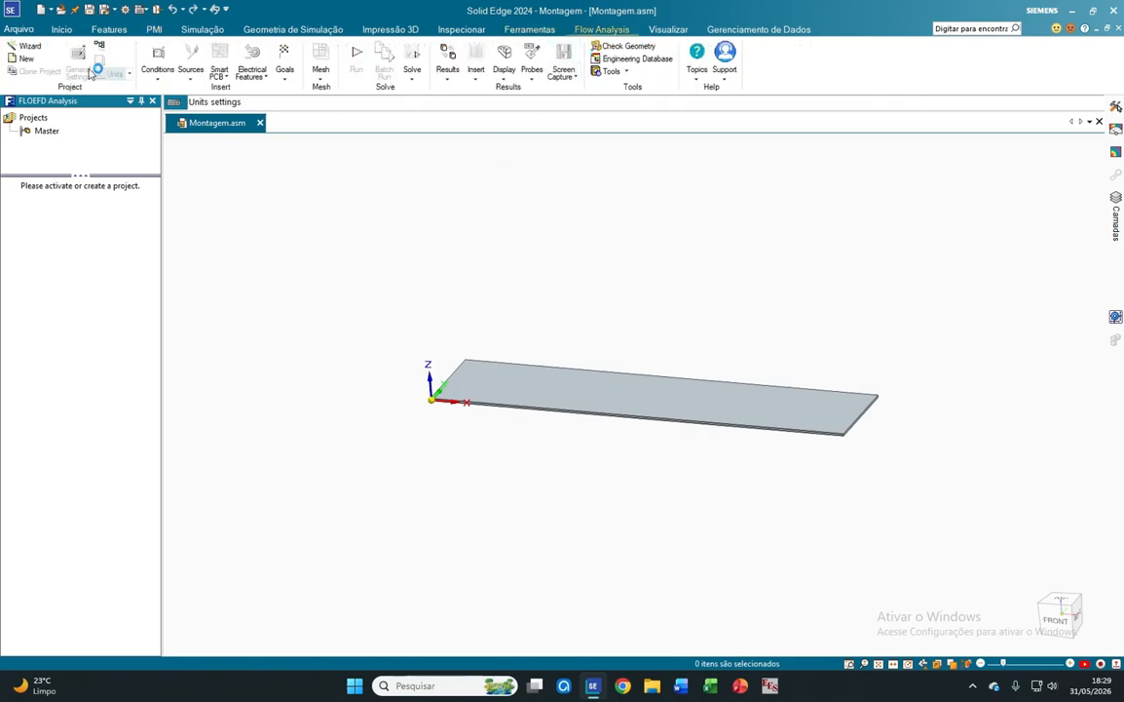
{"action": "left_click", "coordinate": [29, 47]}
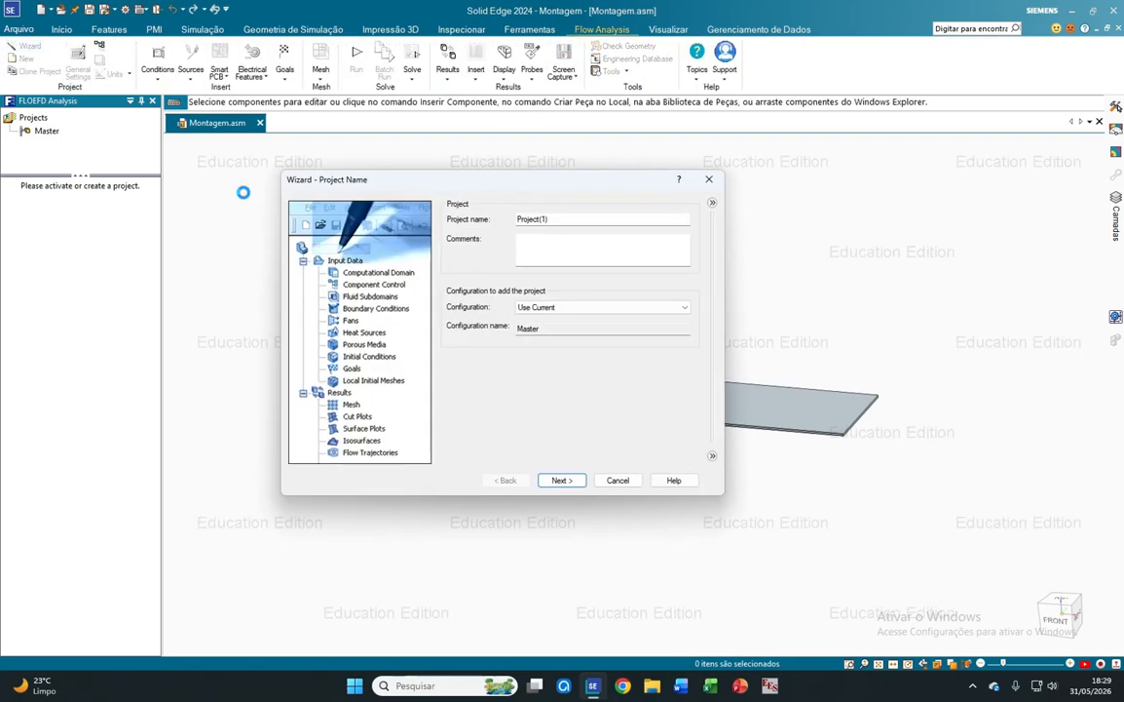
{"action": "double_click", "coordinate": [541, 219]}
{"action": "left_click", "coordinate": [547, 219]}
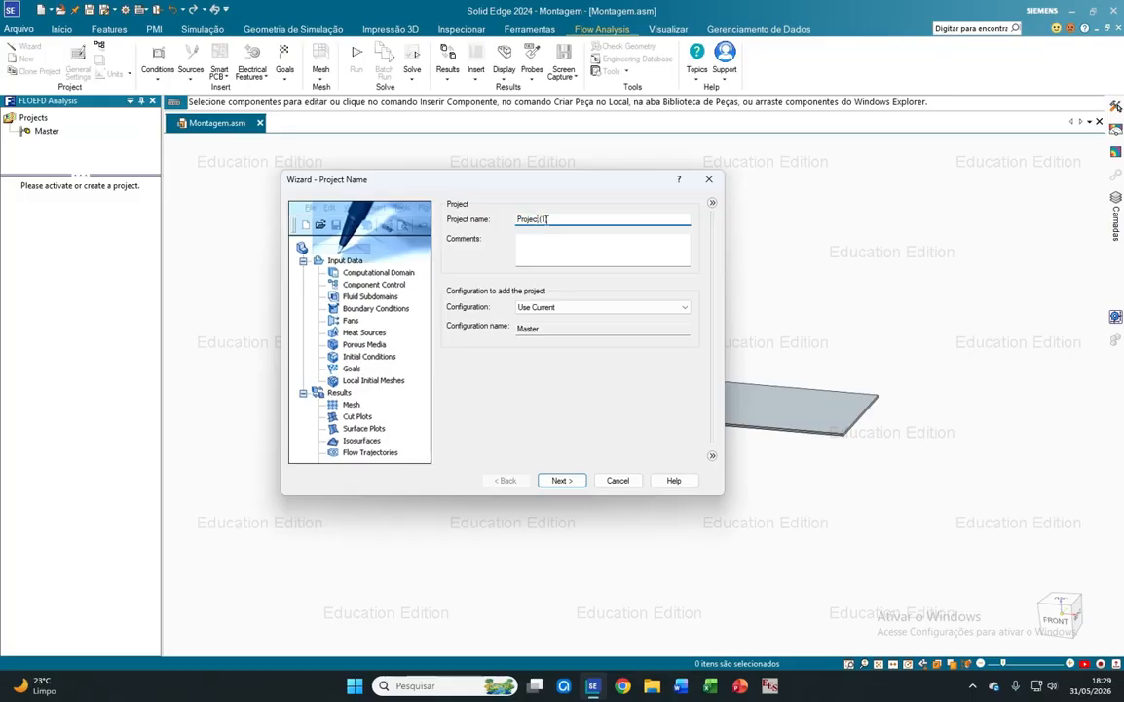
{"action": "double_click", "coordinate": [534, 220]}
{"action": "type", "text": "Couette Bidimensional"}
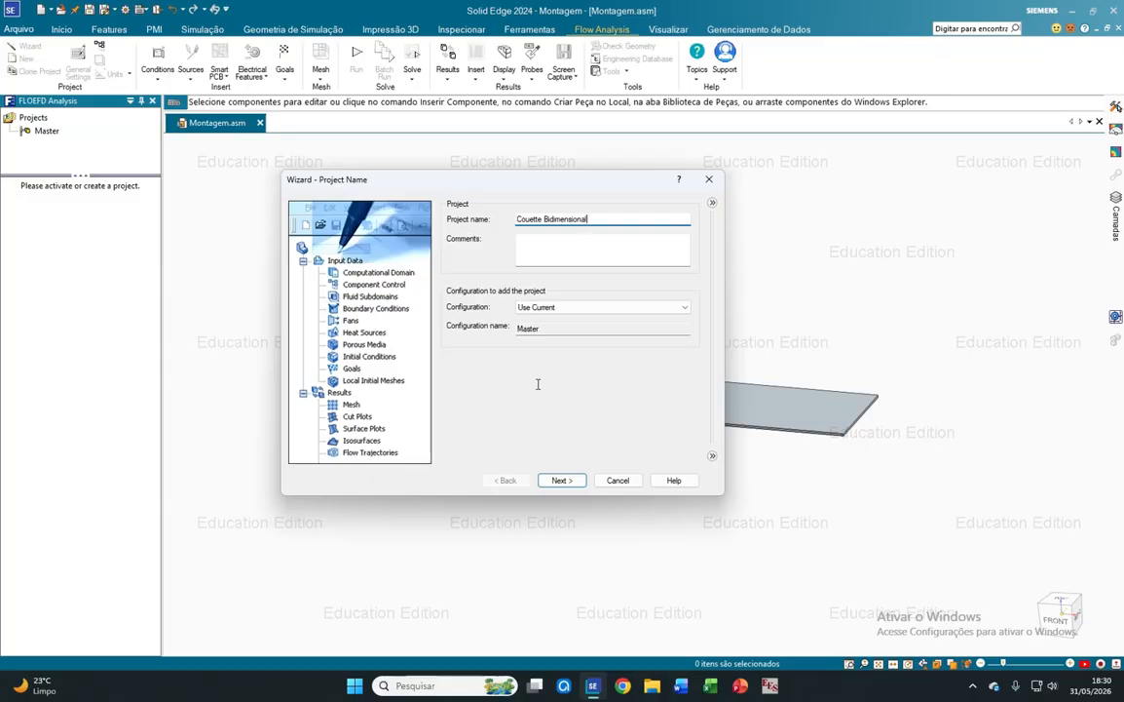
{"action": "left_click", "coordinate": [569, 486]}
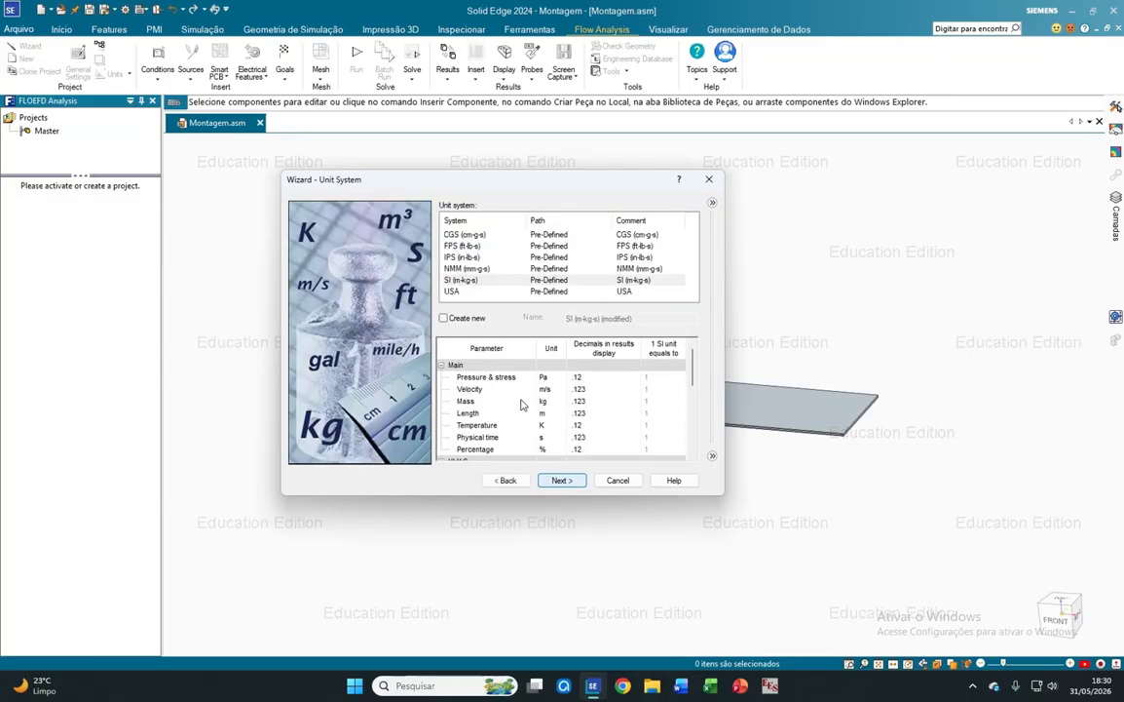
Select the SI (m-kg-s) unit system and set the analysis type to Internal.
{"action": "left_click", "coordinate": [474, 289]}
{"action": "left_click", "coordinate": [474, 281]}
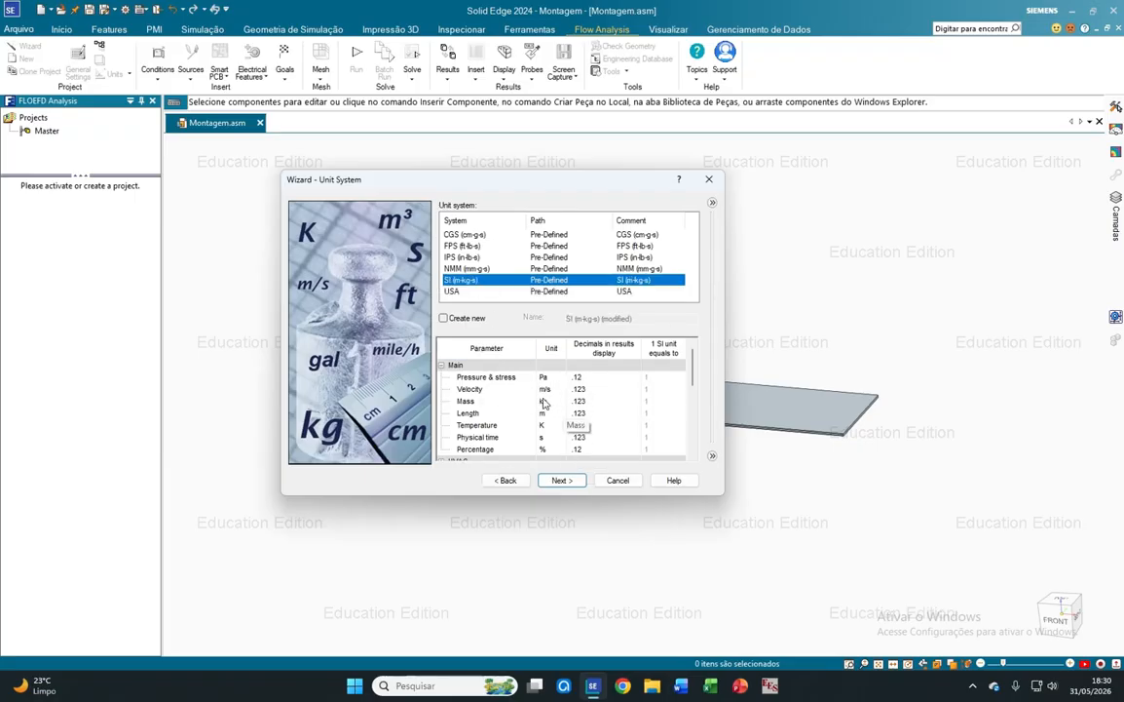
{"action": "left_click", "coordinate": [556, 481]}
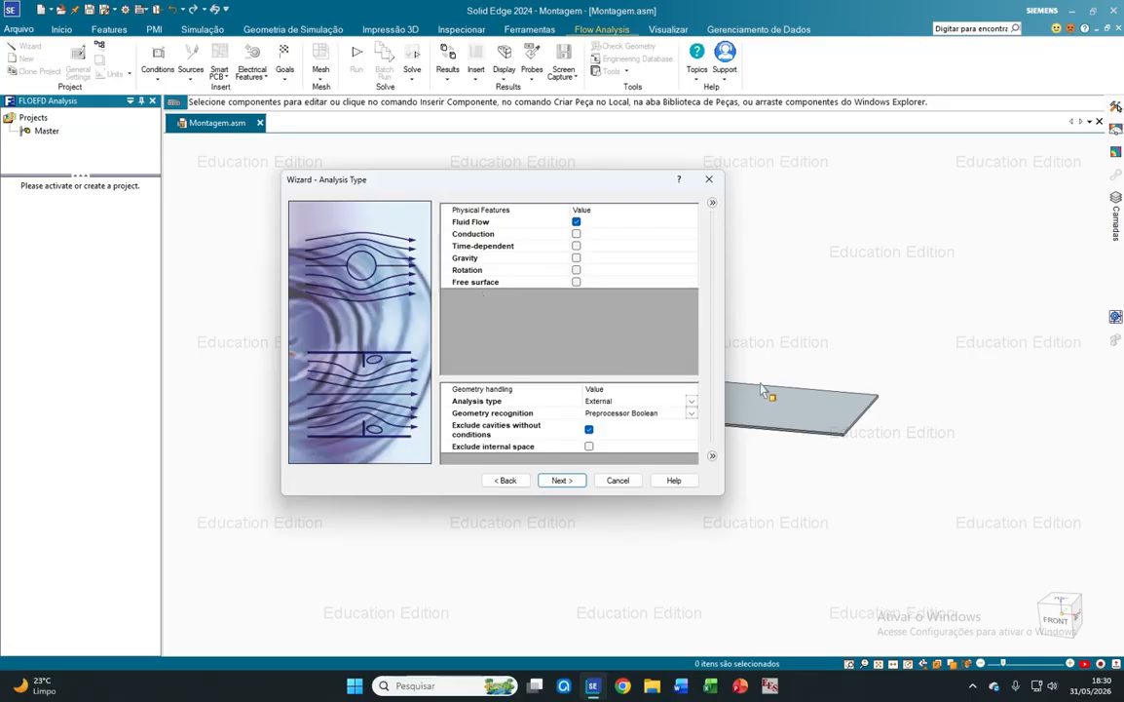
{"action": "left_click", "coordinate": [624, 403]}
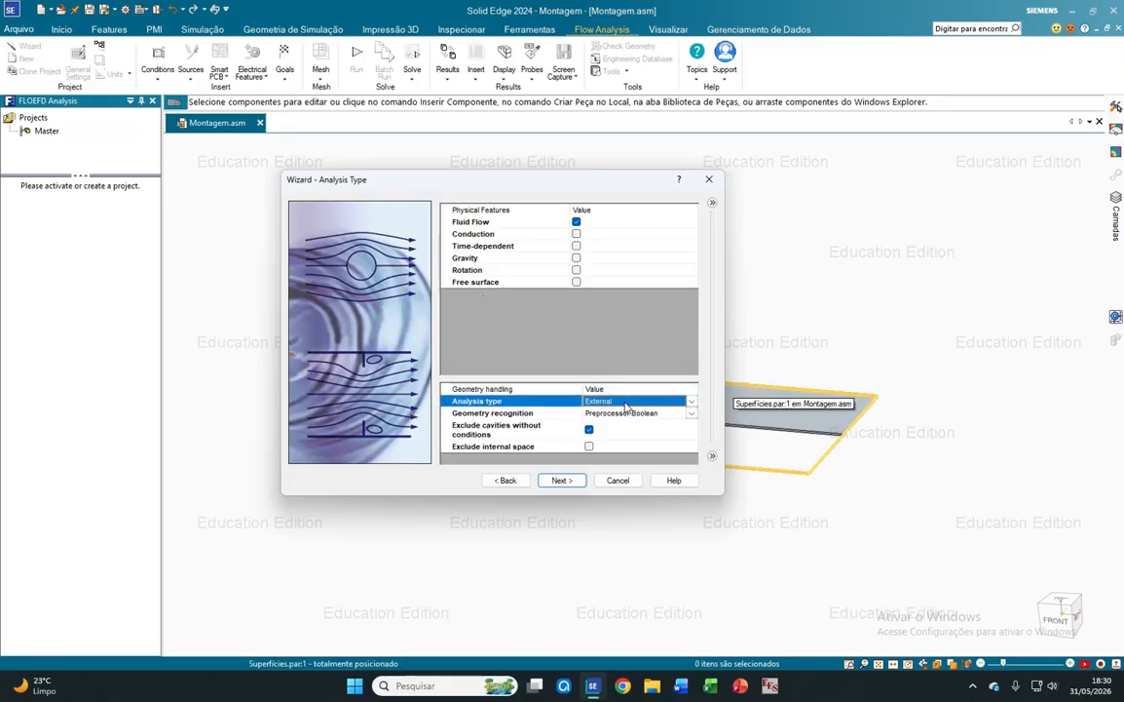
{"action": "left_click", "coordinate": [691, 407]}
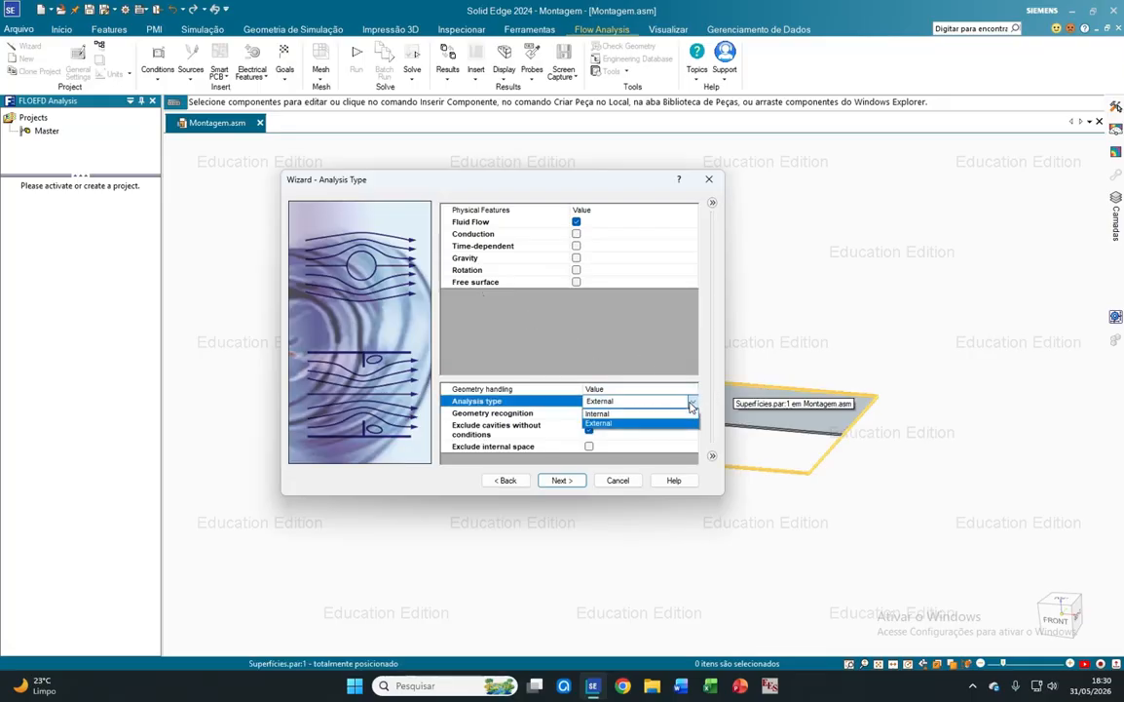
{"action": "left_click", "coordinate": [642, 418]}
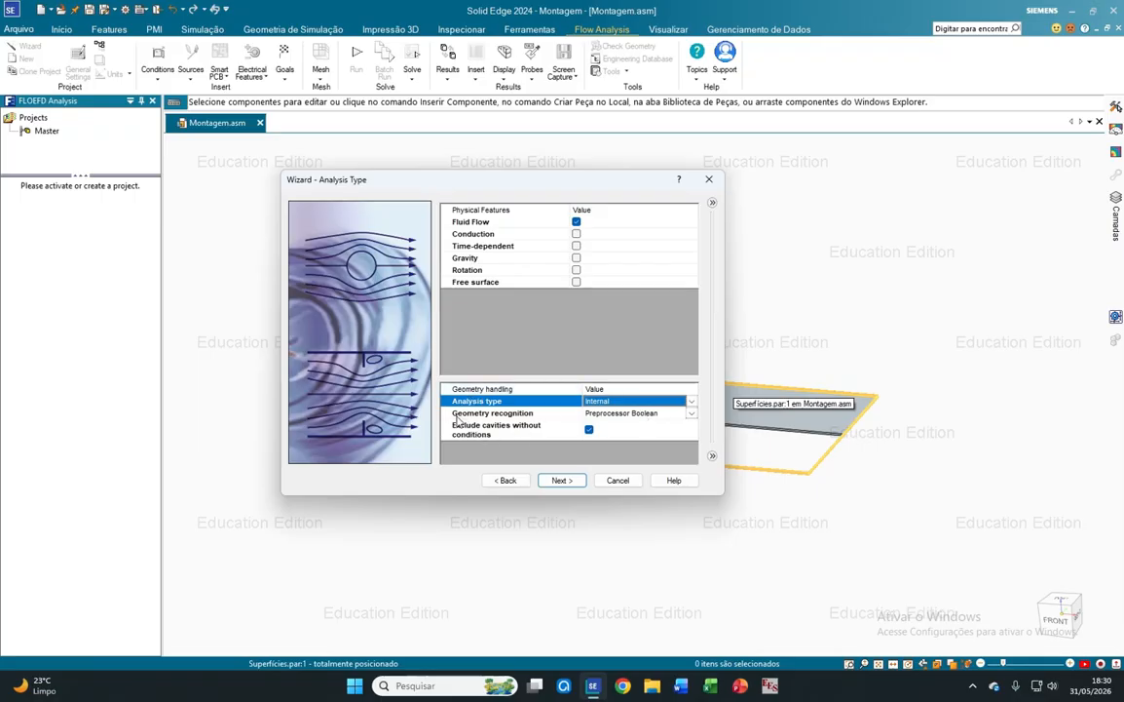
{"action": "left_click", "coordinate": [560, 478]}
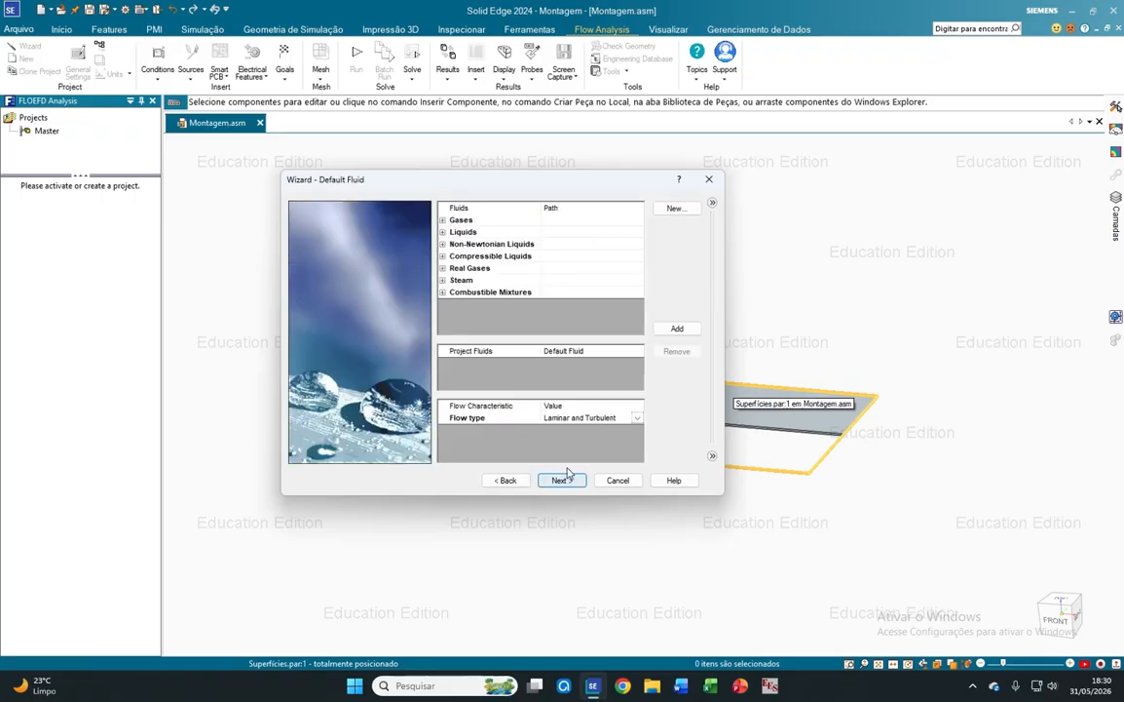
Add the user-defined liquid Óleo as the project's default fluid.
{"action": "left_click", "coordinate": [442, 231]}
{"action": "scroll", "coordinate": [502, 297], "scroll_direction": "down", "scroll_amount": 4}
{"action": "left_click", "coordinate": [501, 293]}
{"action": "scroll", "coordinate": [502, 299], "scroll_direction": "down", "scroll_amount": 1}
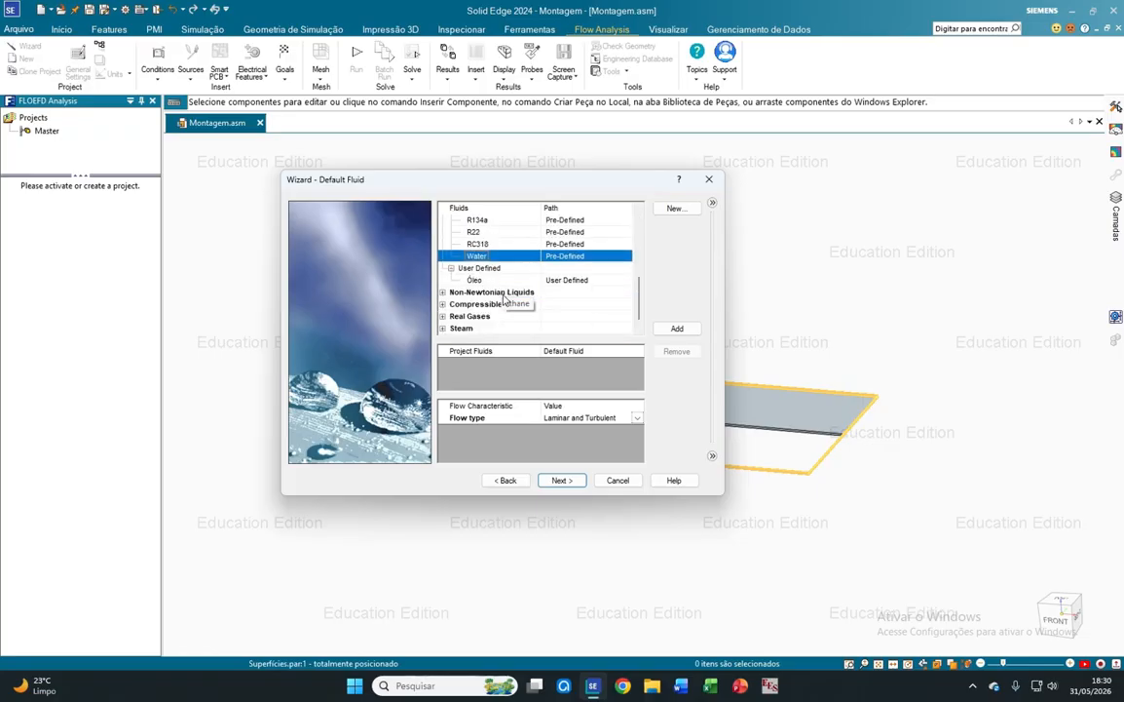
{"action": "left_click", "coordinate": [474, 281]}
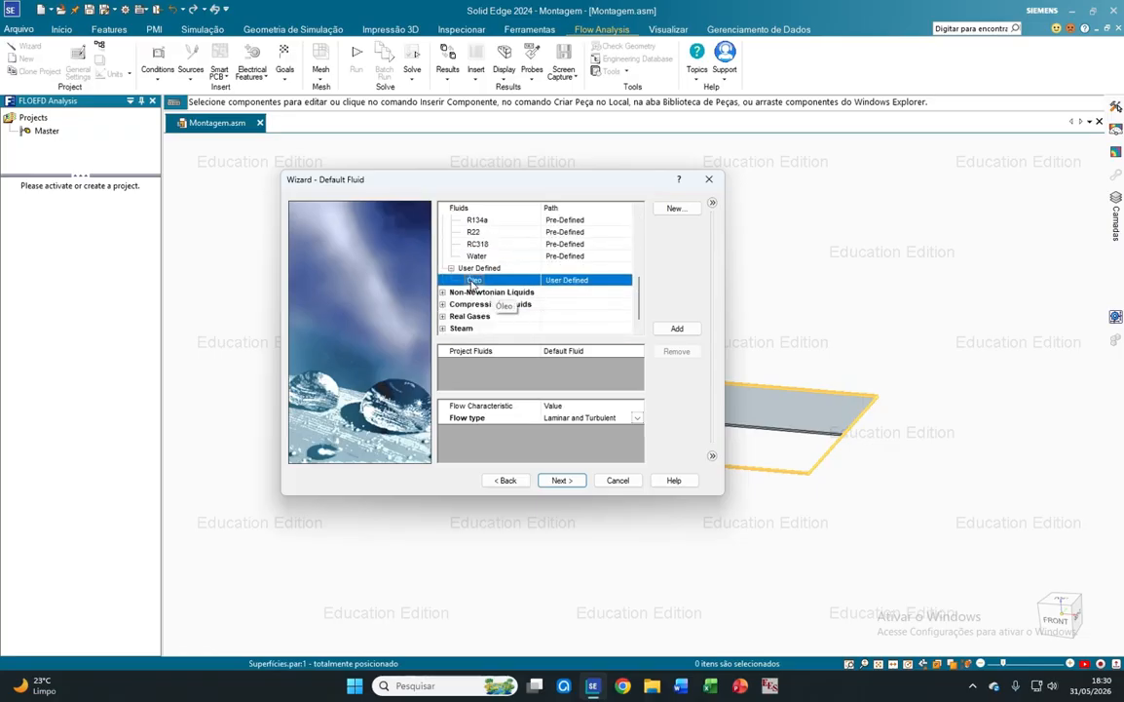
{"action": "double_click", "coordinate": [474, 280]}
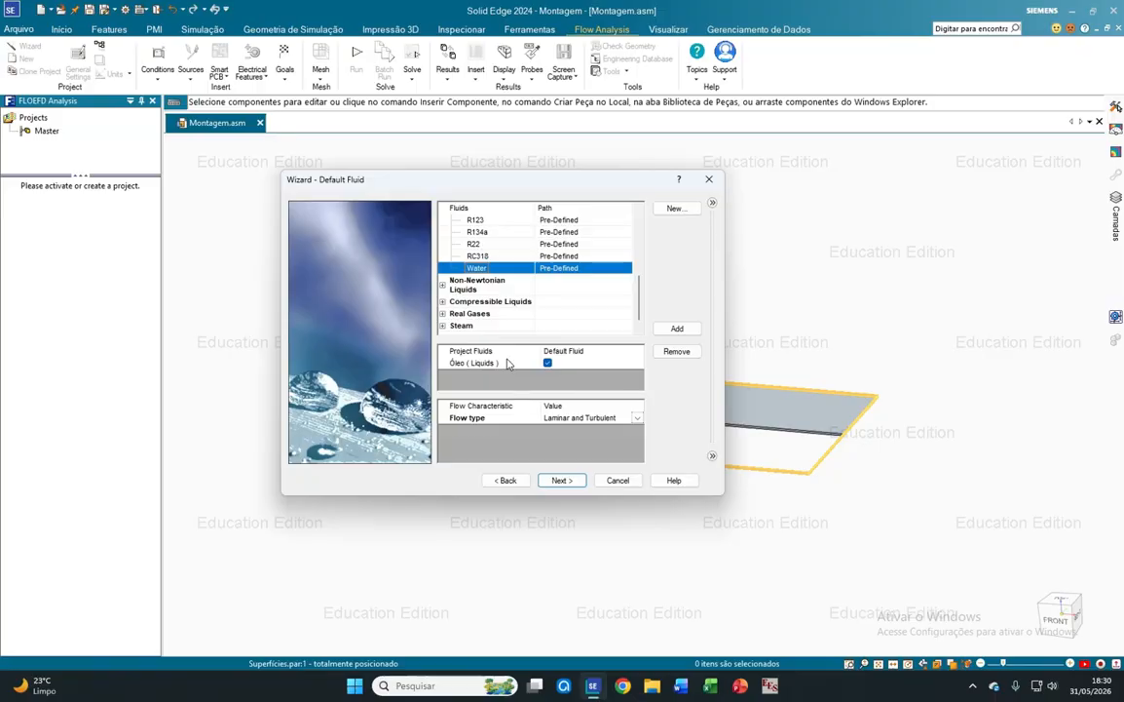
Choose the flow type and finish the wizard with the default wall and initial conditions.
{"action": "left_click", "coordinate": [602, 429]}
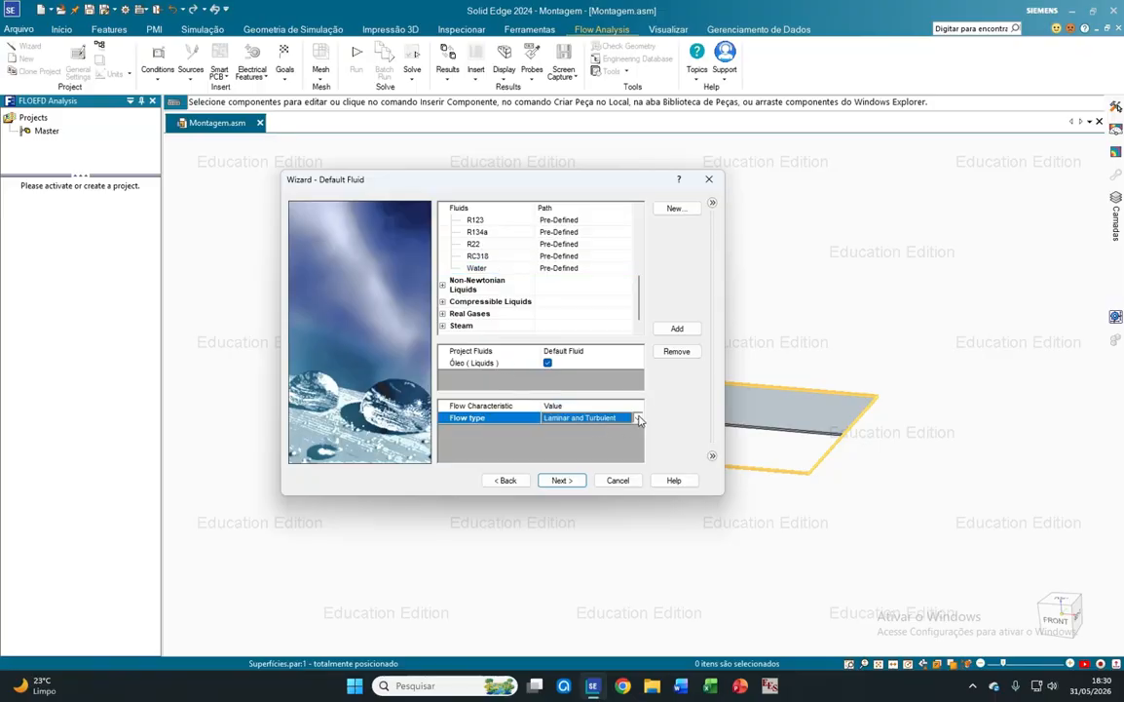
{"action": "left_click", "coordinate": [604, 429]}
{"action": "left_click", "coordinate": [605, 430]}
{"action": "left_click", "coordinate": [572, 482]}
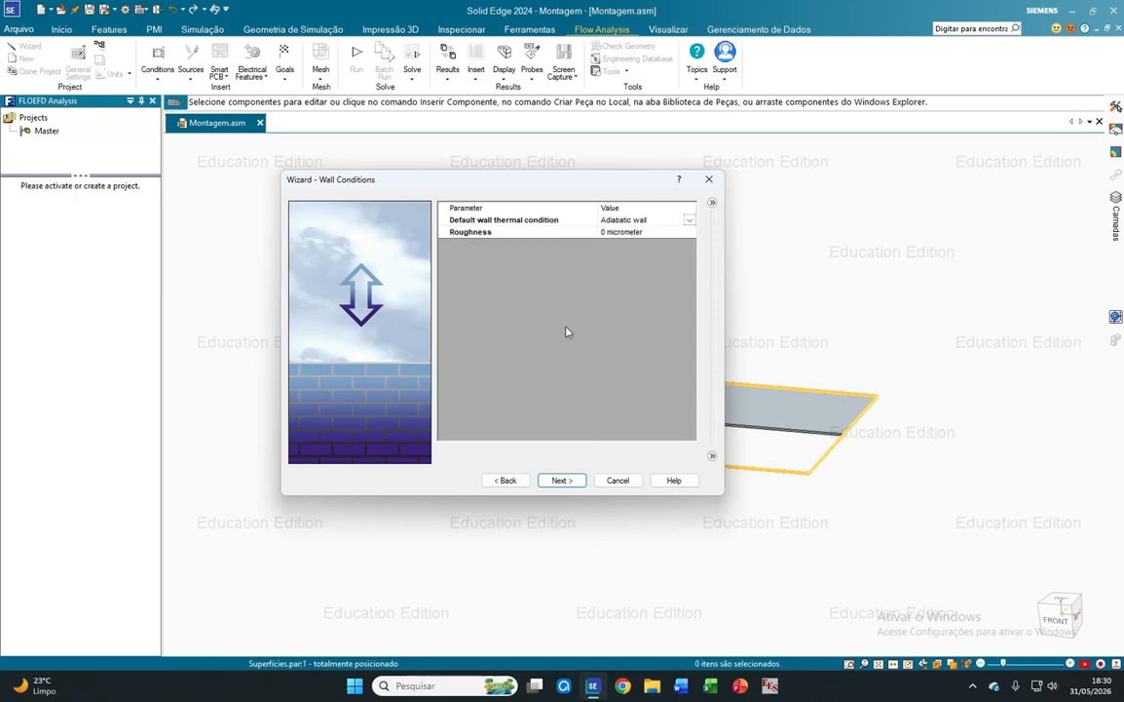
{"action": "left_click", "coordinate": [569, 482]}
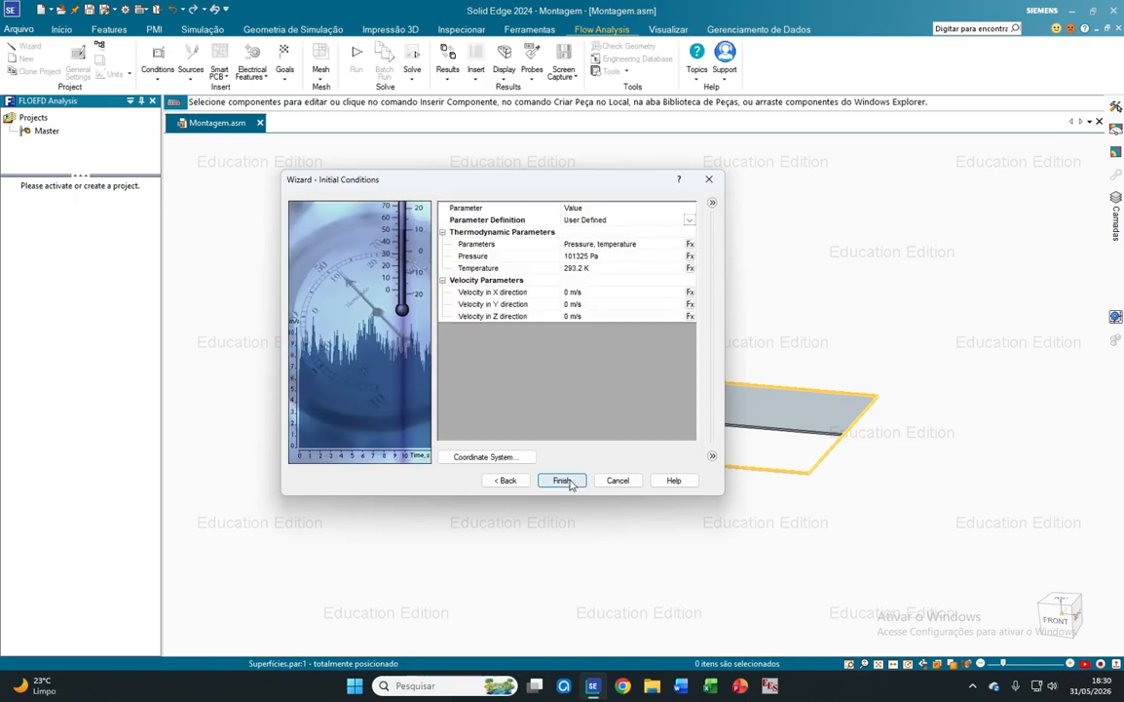
{"action": "left_click", "coordinate": [564, 480]}
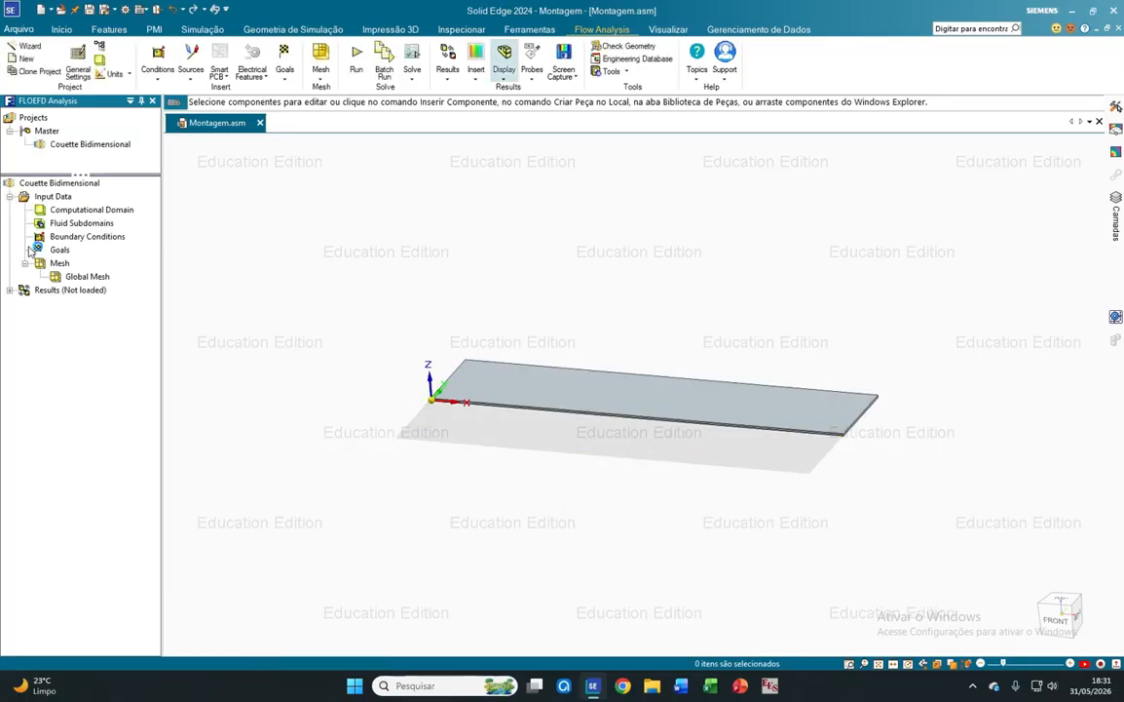
Set the computational domain to a 2D simulation in the XZ plane.
{"action": "right_click", "coordinate": [82, 212]}
{"action": "left_click", "coordinate": [122, 223]}
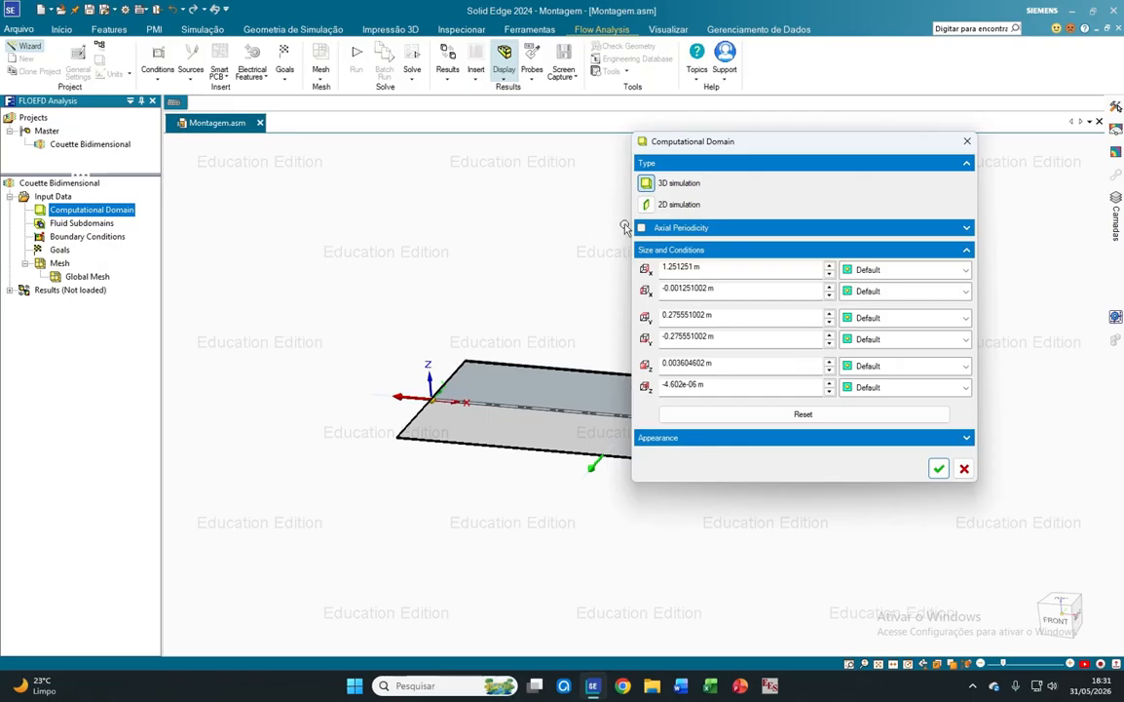
{"action": "left_click", "coordinate": [648, 205]}
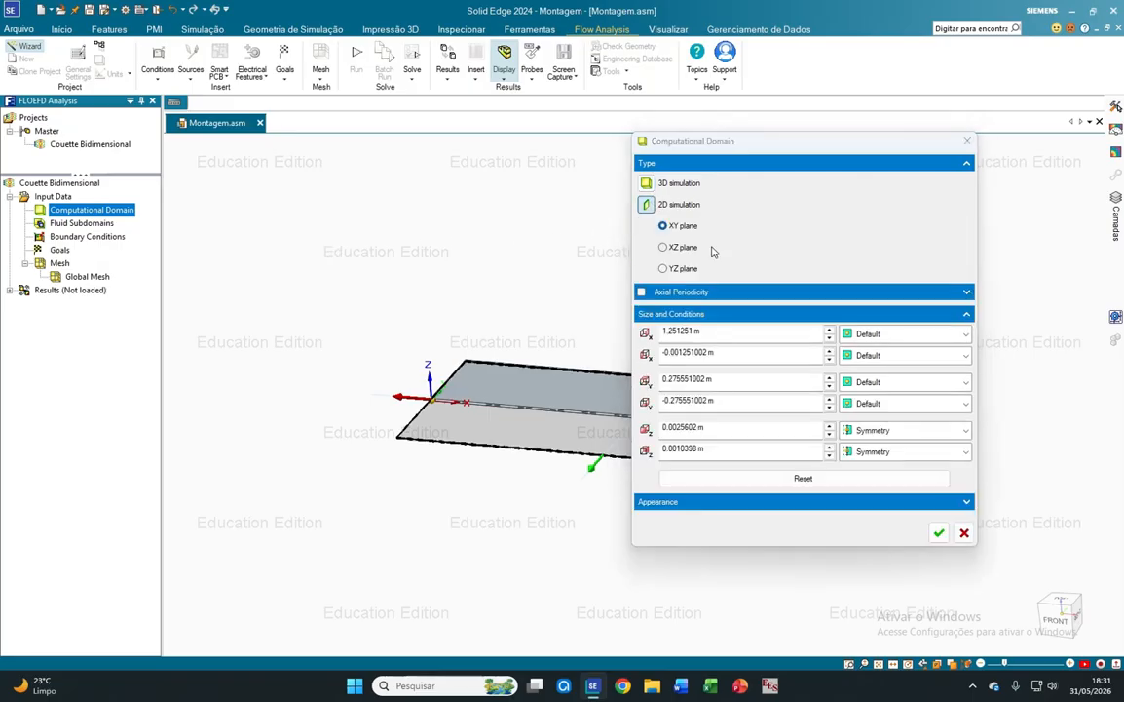
{"action": "left_click", "coordinate": [664, 246]}
{"action": "scroll", "coordinate": [460, 393], "scroll_direction": "up", "scroll_amount": 3}
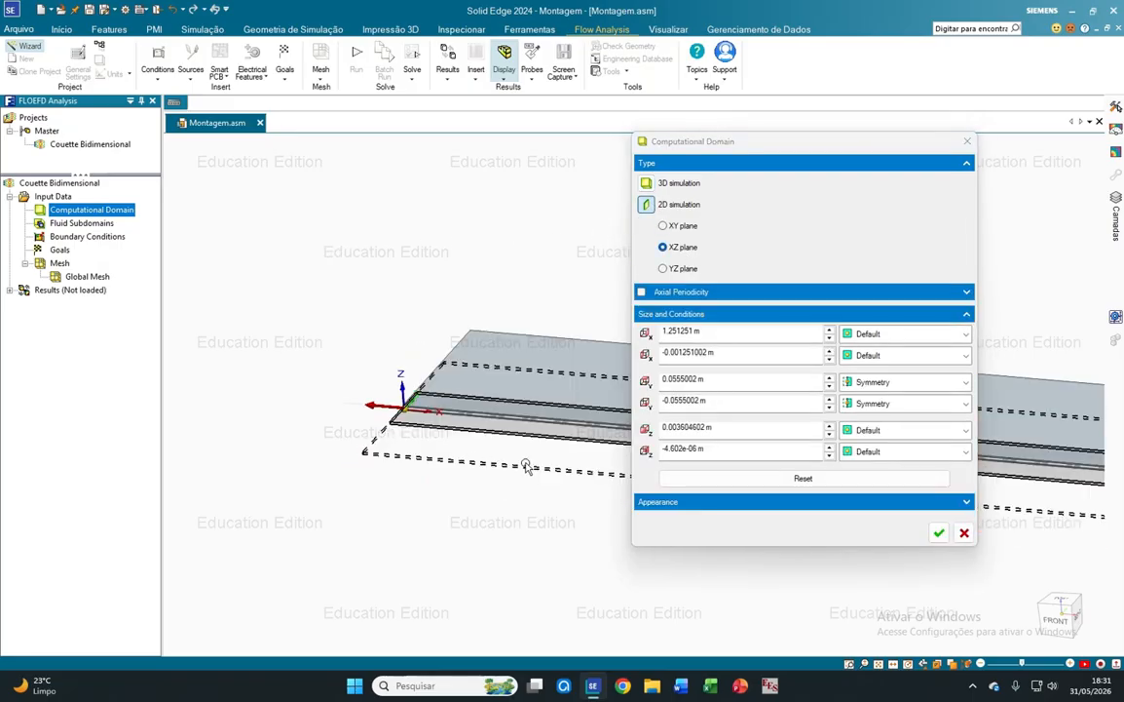
{"action": "middle_click_drag", "start_coordinate": [510, 327], "coordinate": [369, 404]}
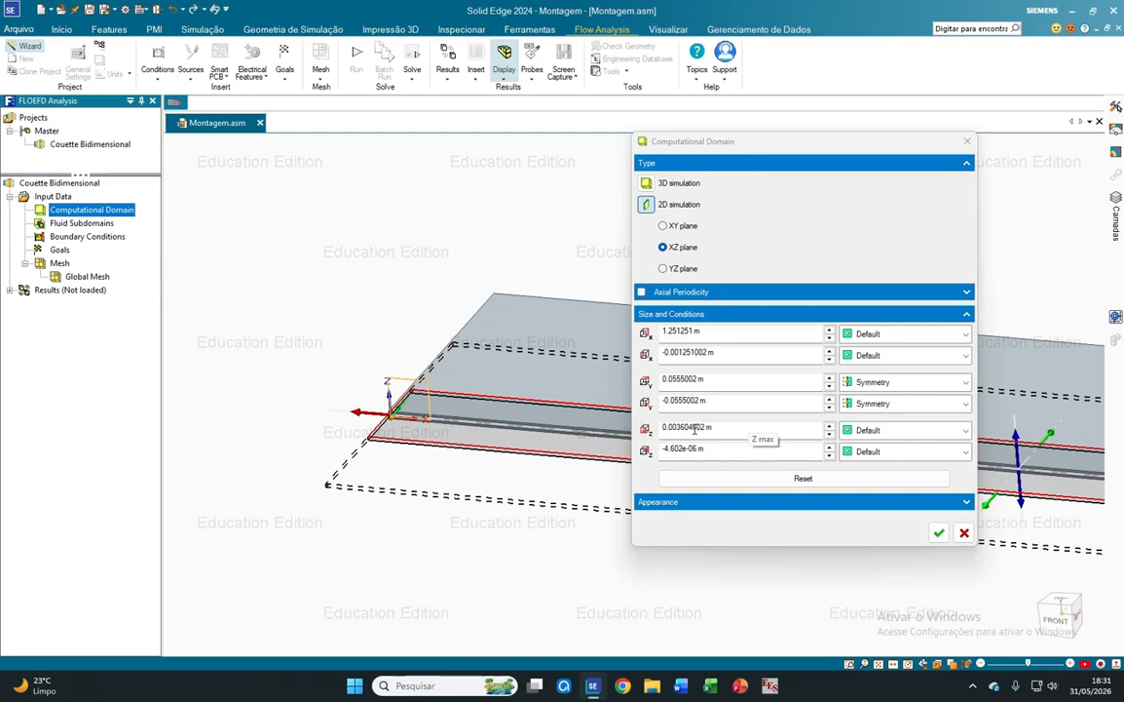
{"action": "left_click", "coordinate": [939, 534]}
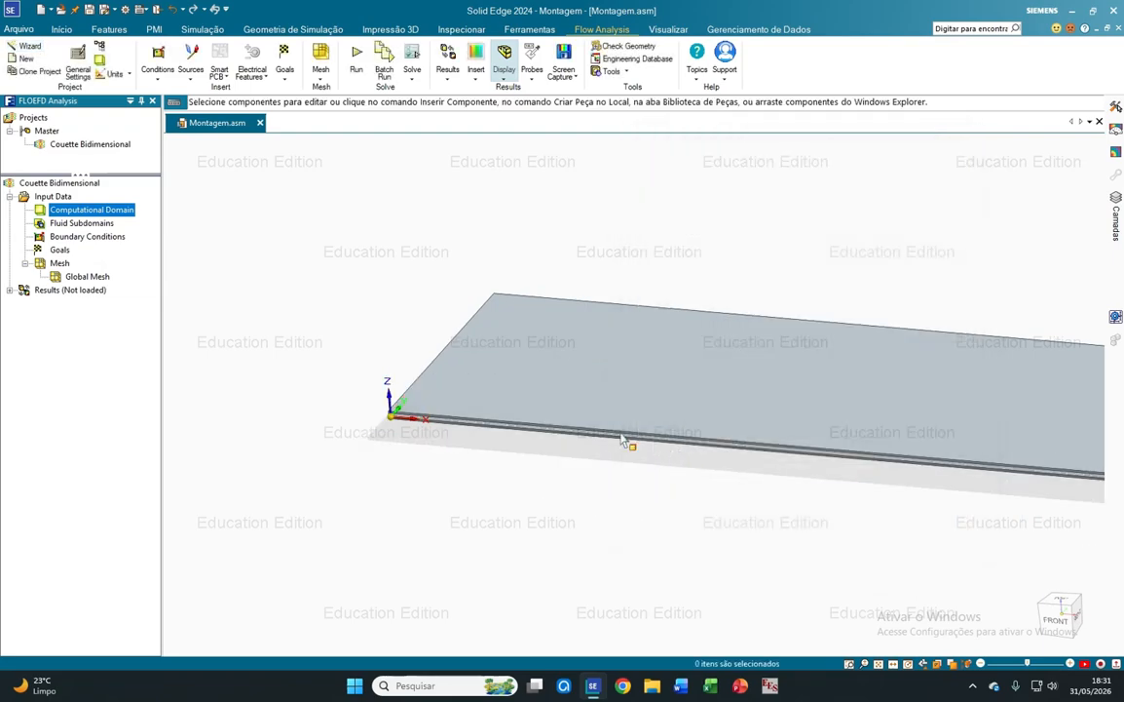
{"action": "scroll", "coordinate": [398, 380], "scroll_direction": "down", "scroll_amount": 2}
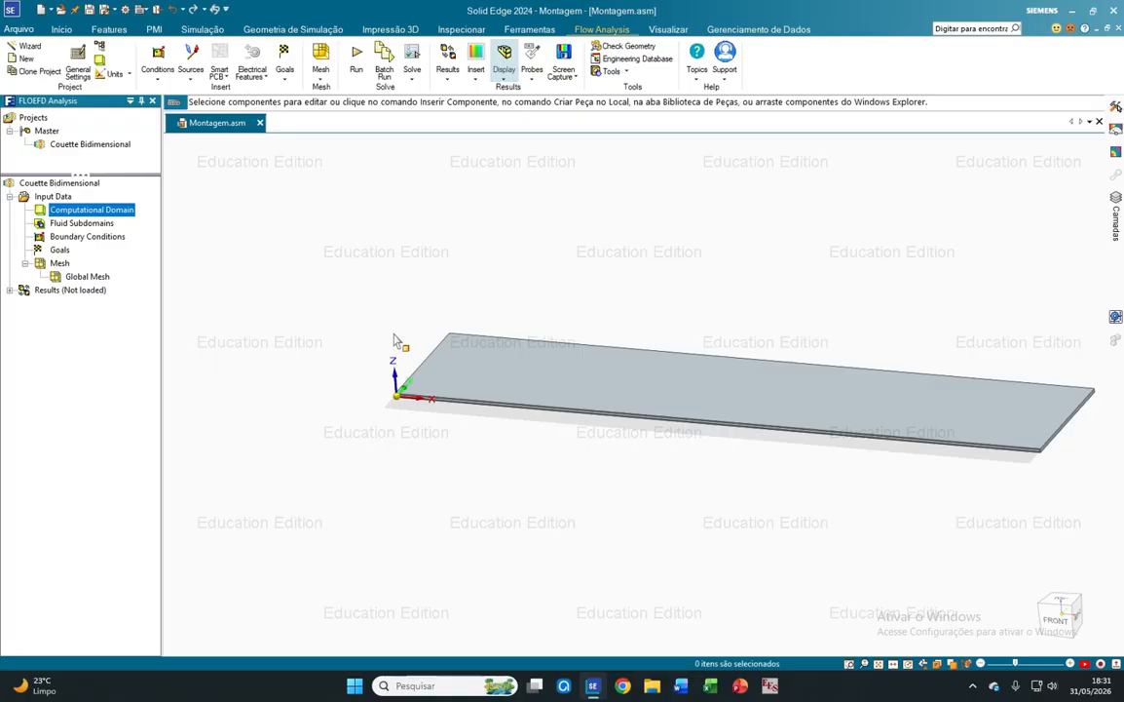
Start a new boundary condition of the Static Pressure type.
{"action": "right_click", "coordinate": [102, 238]}
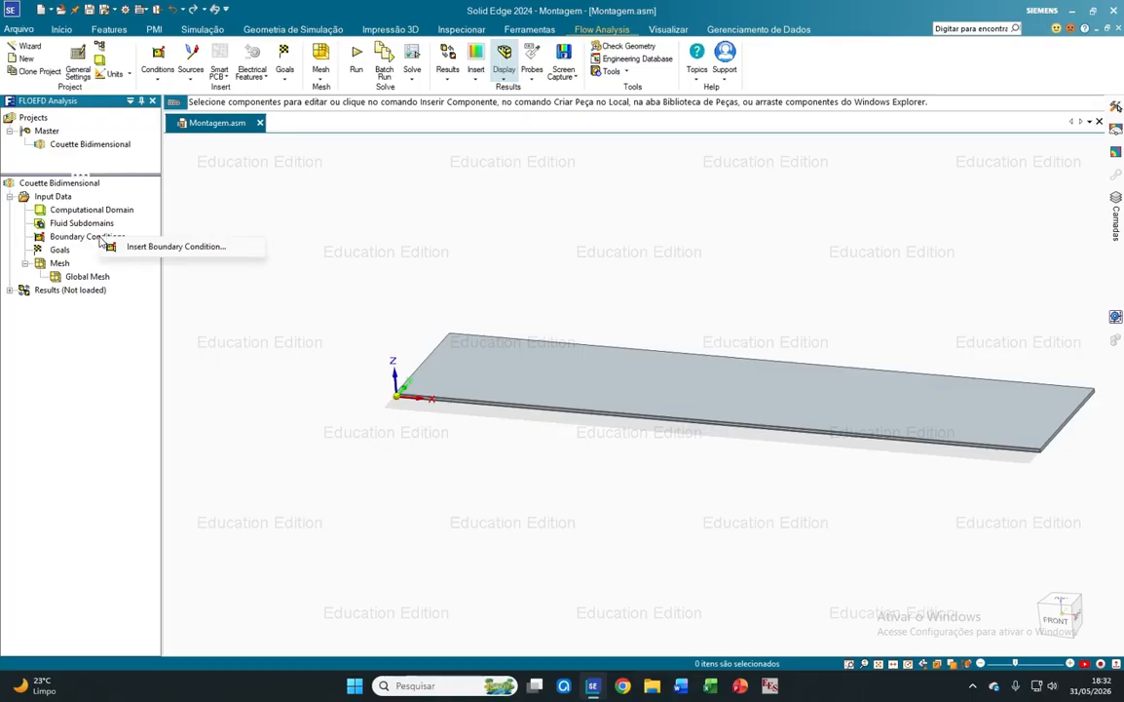
{"action": "left_click", "coordinate": [155, 244]}
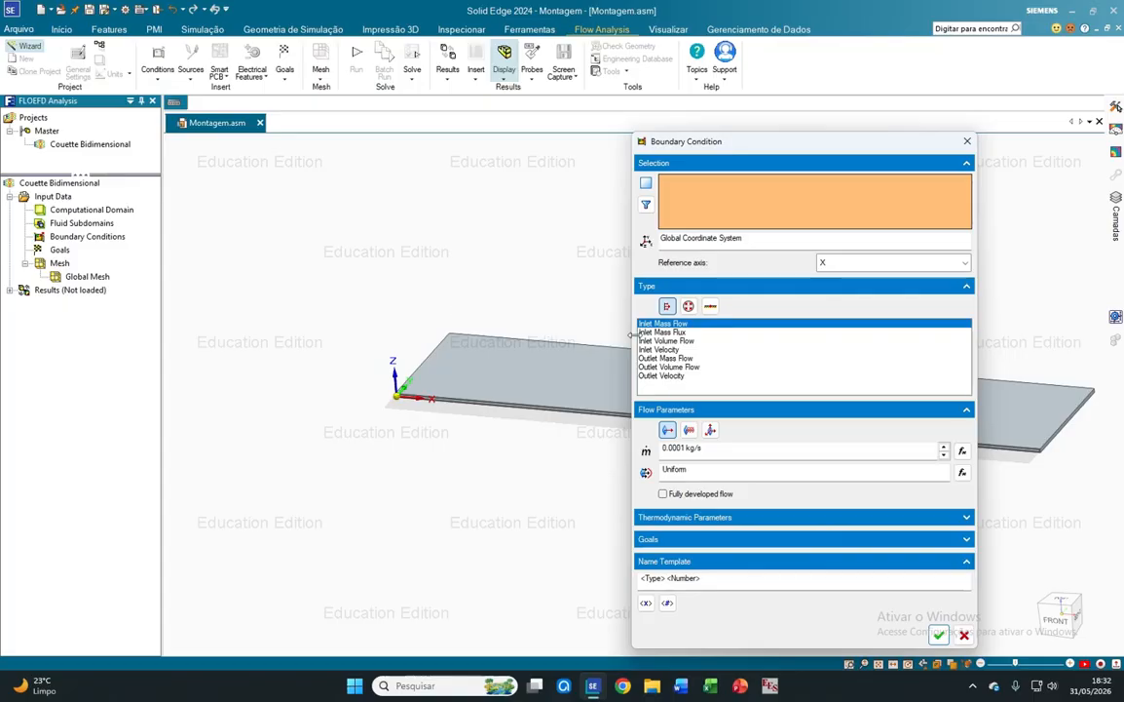
{"action": "left_click", "coordinate": [688, 306]}
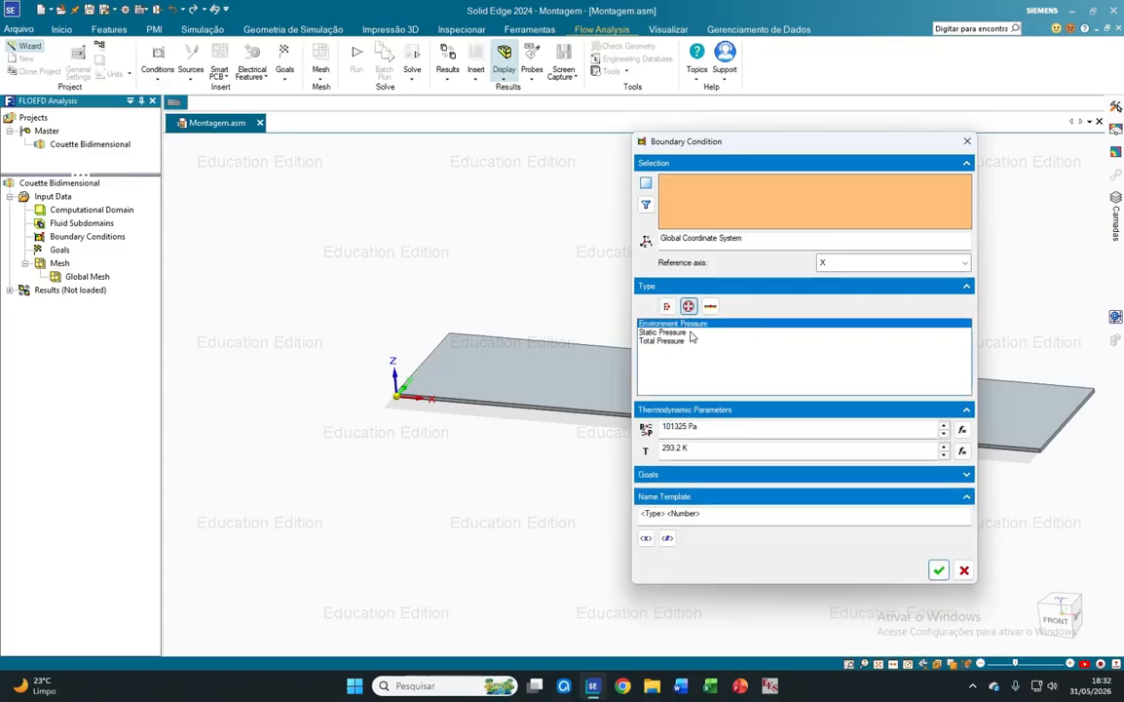
{"action": "left_click", "coordinate": [690, 333]}
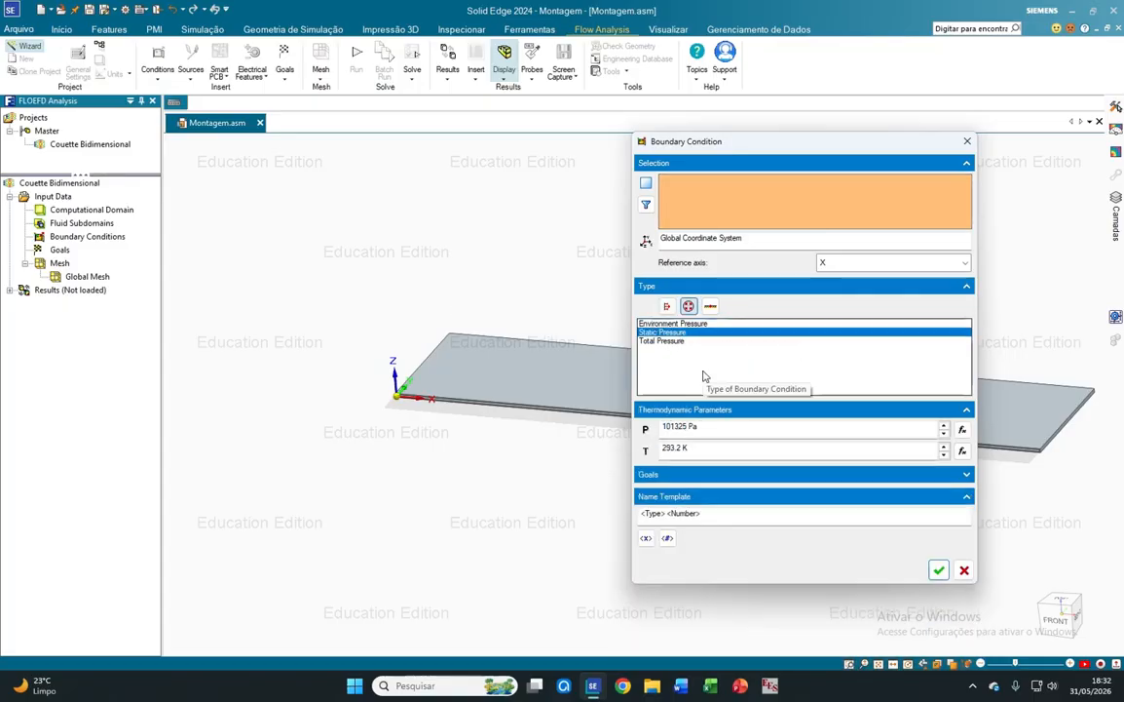
Apply the static pressure condition to the channel's inner end face beside the origin, with a pressure of 100000 Pa.
{"action": "scroll", "coordinate": [398, 398], "scroll_direction": "up", "scroll_amount": 4}
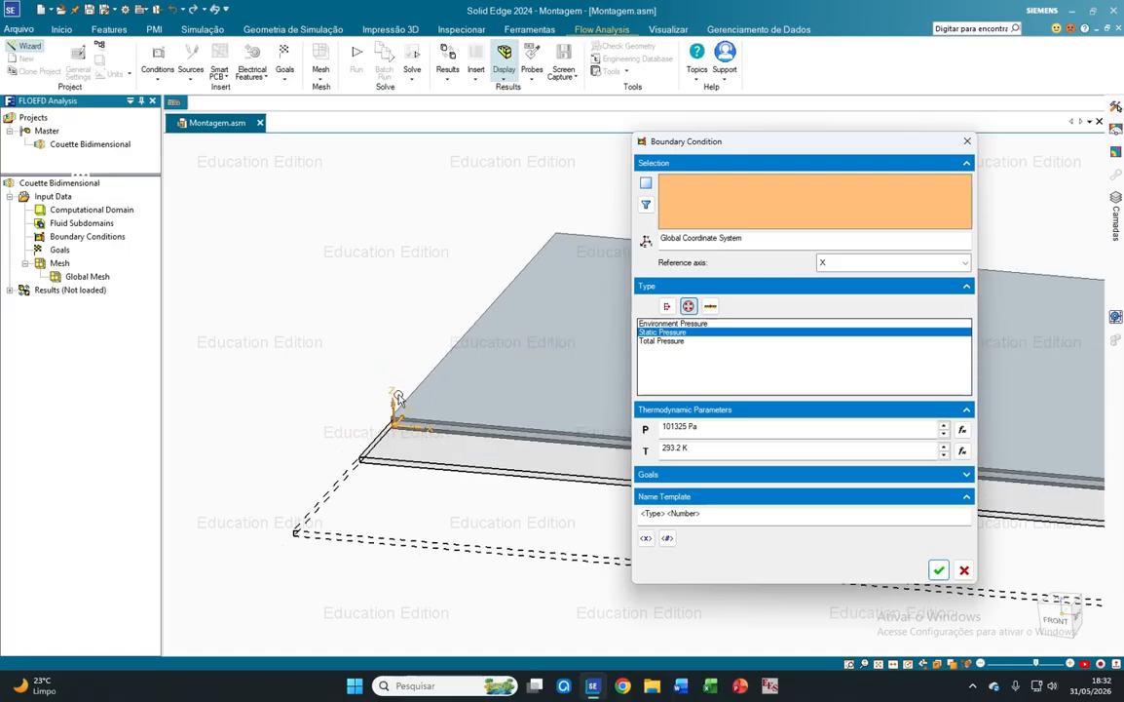
{"action": "scroll", "coordinate": [399, 400], "scroll_direction": "up", "scroll_amount": 6}
{"action": "scroll", "coordinate": [410, 447], "scroll_direction": "down", "scroll_amount": 4}
{"action": "scroll", "coordinate": [394, 504], "scroll_direction": "up", "scroll_amount": 4}
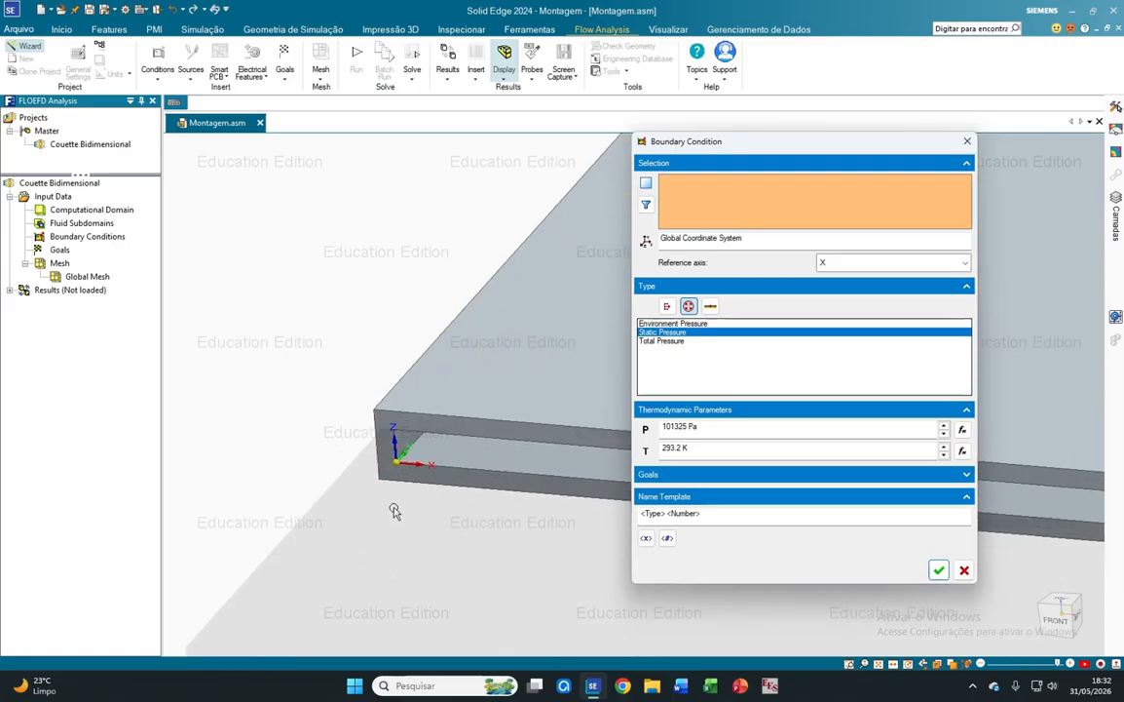
{"action": "scroll", "coordinate": [394, 507], "scroll_direction": "up", "scroll_amount": 3}
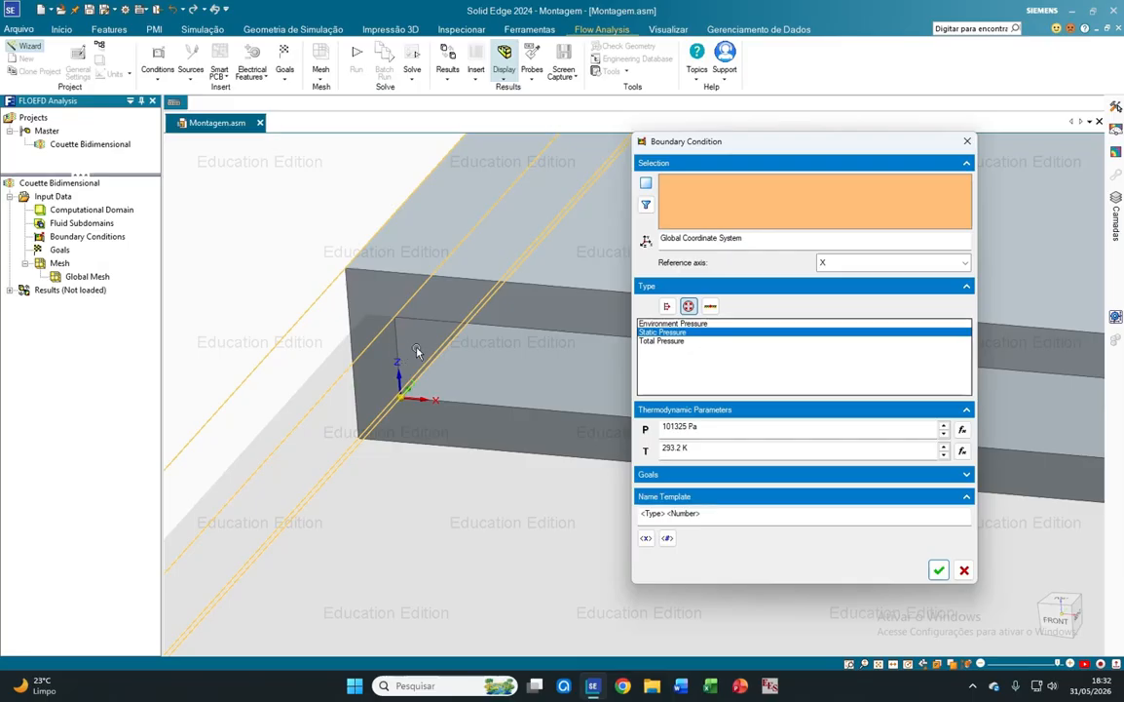
{"action": "right_click", "coordinate": [415, 351]}
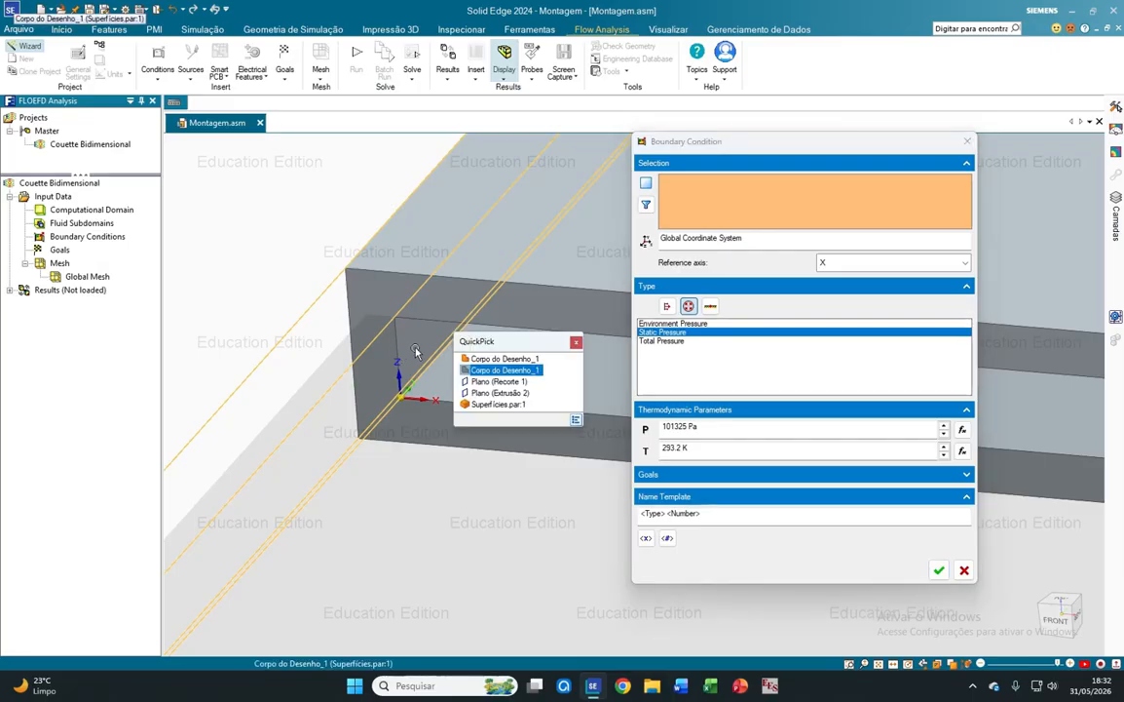
{"action": "left_click", "coordinate": [476, 382]}
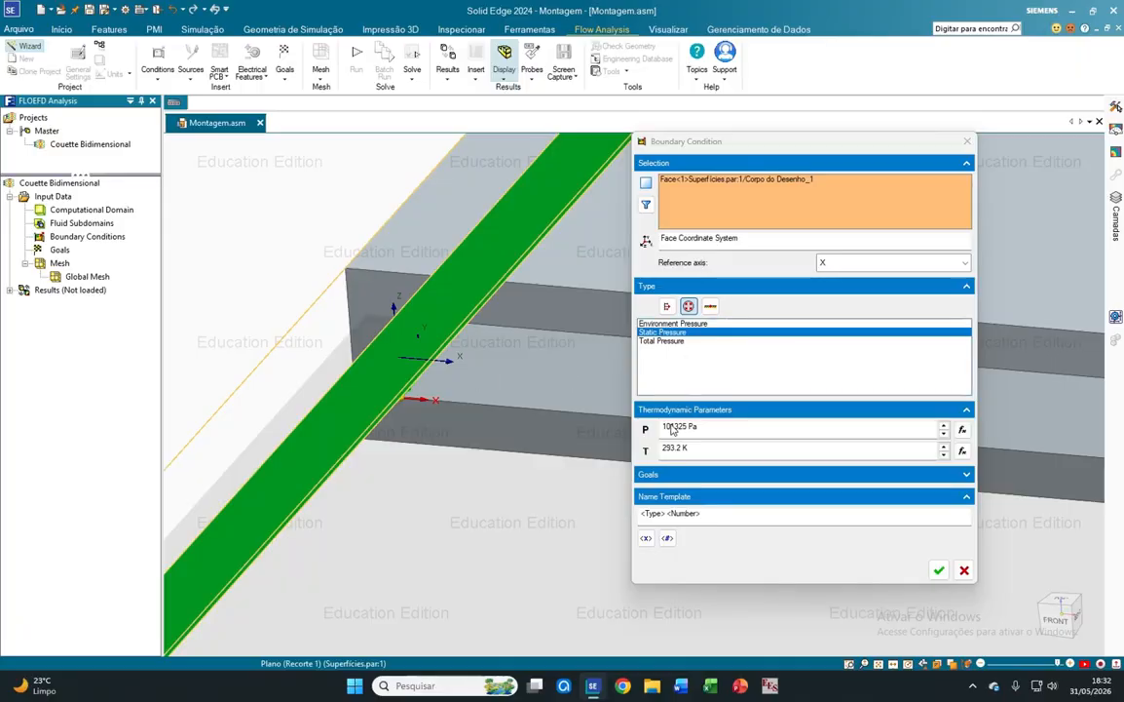
{"action": "left_click_drag", "start_coordinate": [669, 427], "coordinate": [688, 427]}
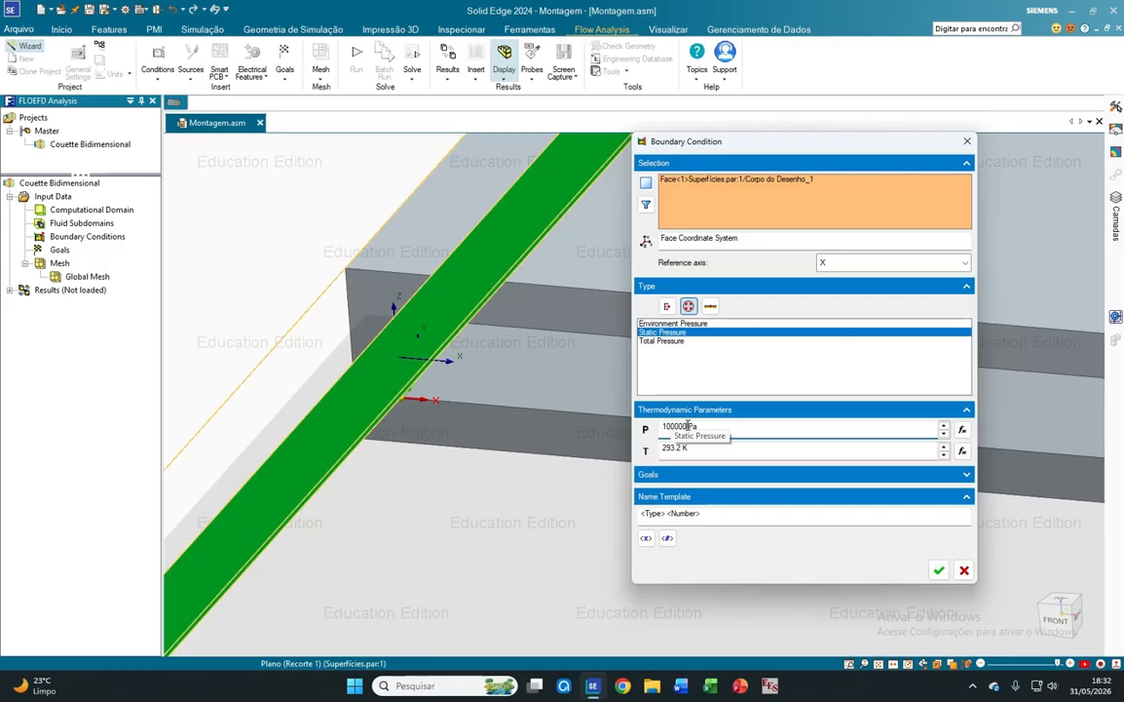
{"action": "left_click", "coordinate": [938, 569]}
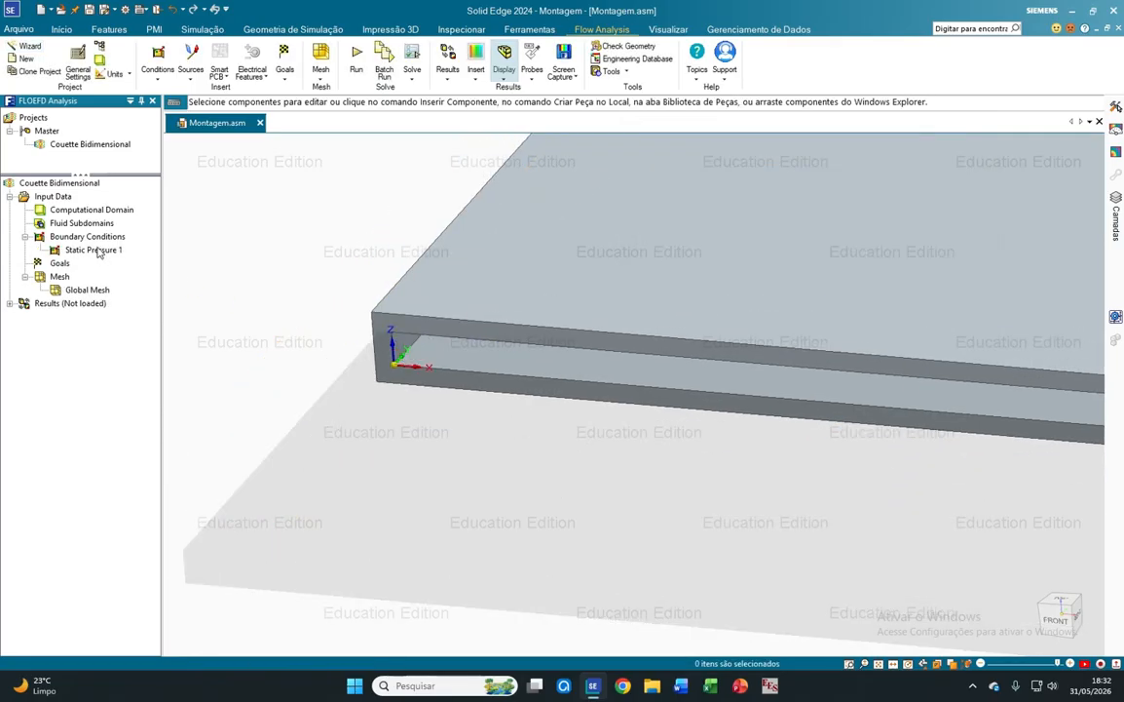
Start a second Static Pressure boundary condition and set its pressure to 0.1 Pa.
{"action": "right_click", "coordinate": [98, 241]}
{"action": "left_click", "coordinate": [128, 252]}
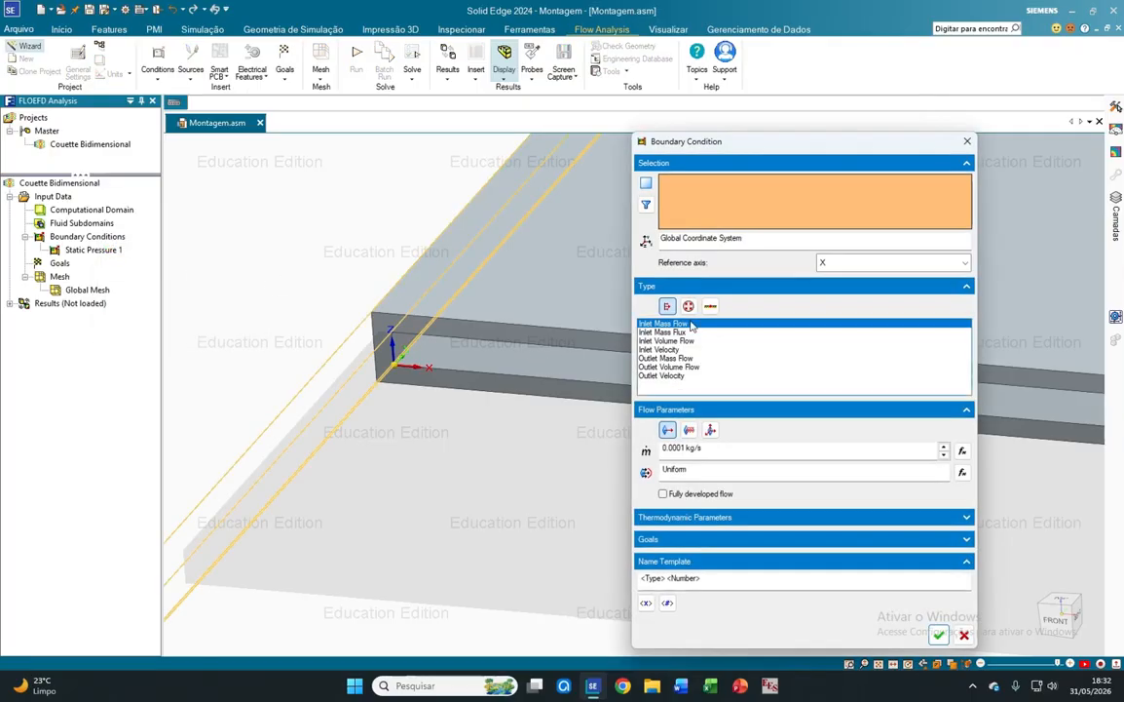
{"action": "left_click", "coordinate": [688, 306]}
{"action": "left_click", "coordinate": [672, 333]}
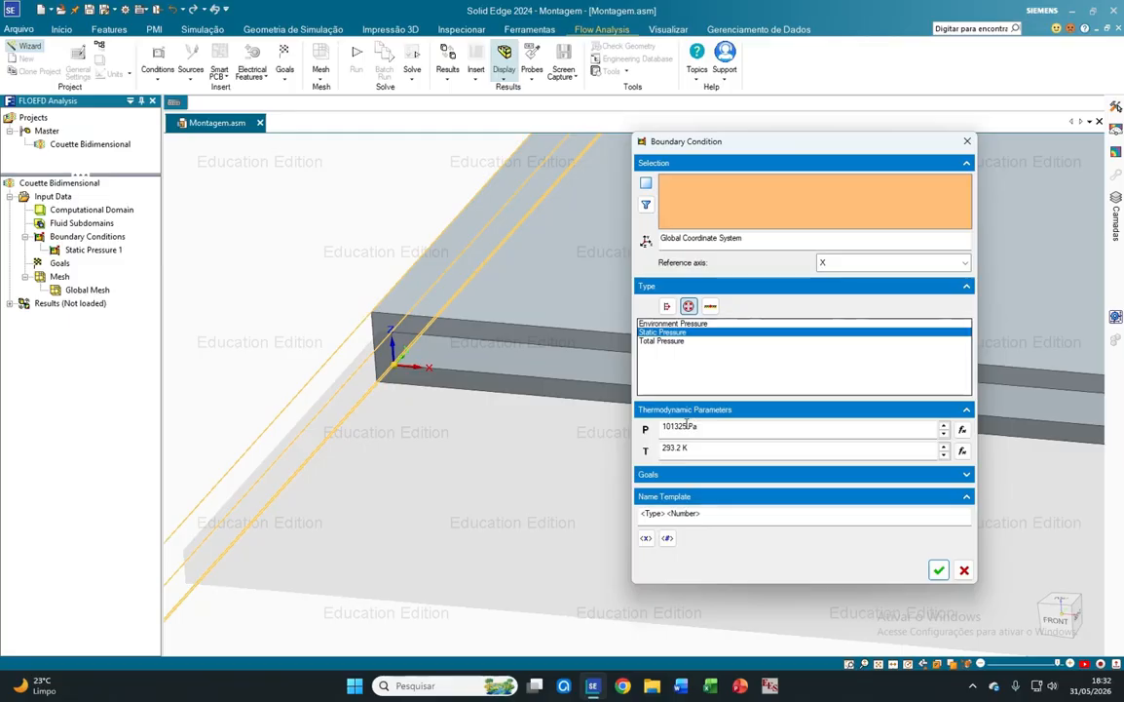
{"action": "left_click_drag", "start_coordinate": [688, 427], "coordinate": [649, 429]}
{"action": "type", "text": "0"}
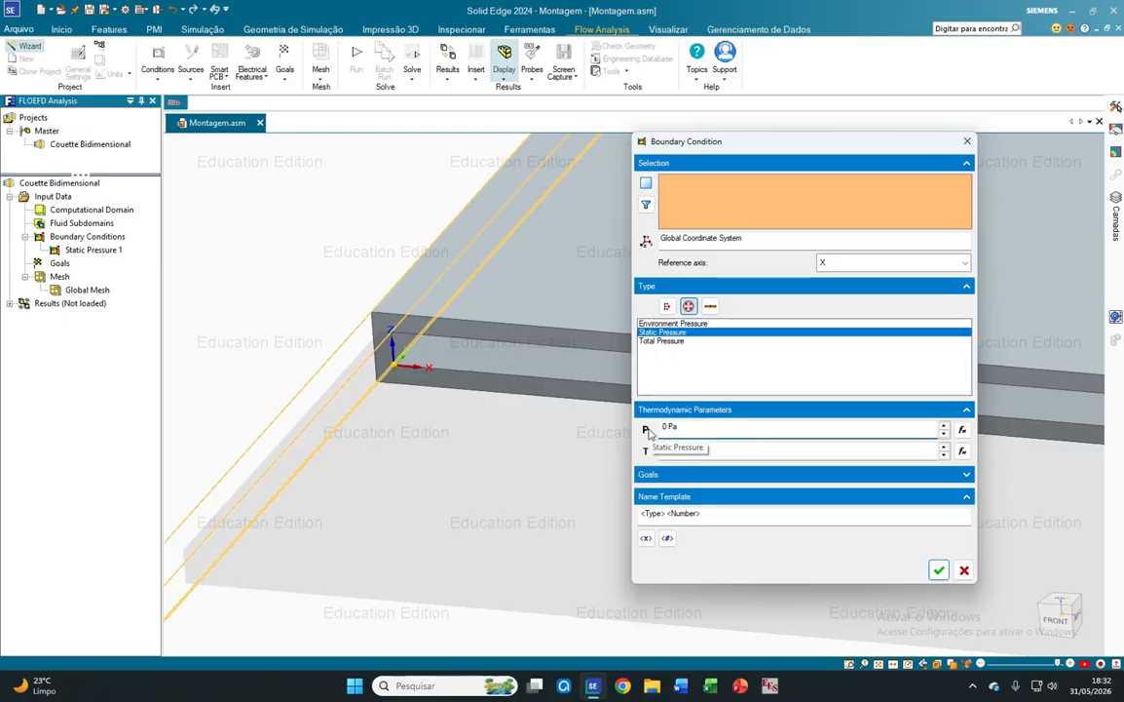
{"action": "left_click", "coordinate": [709, 448]}
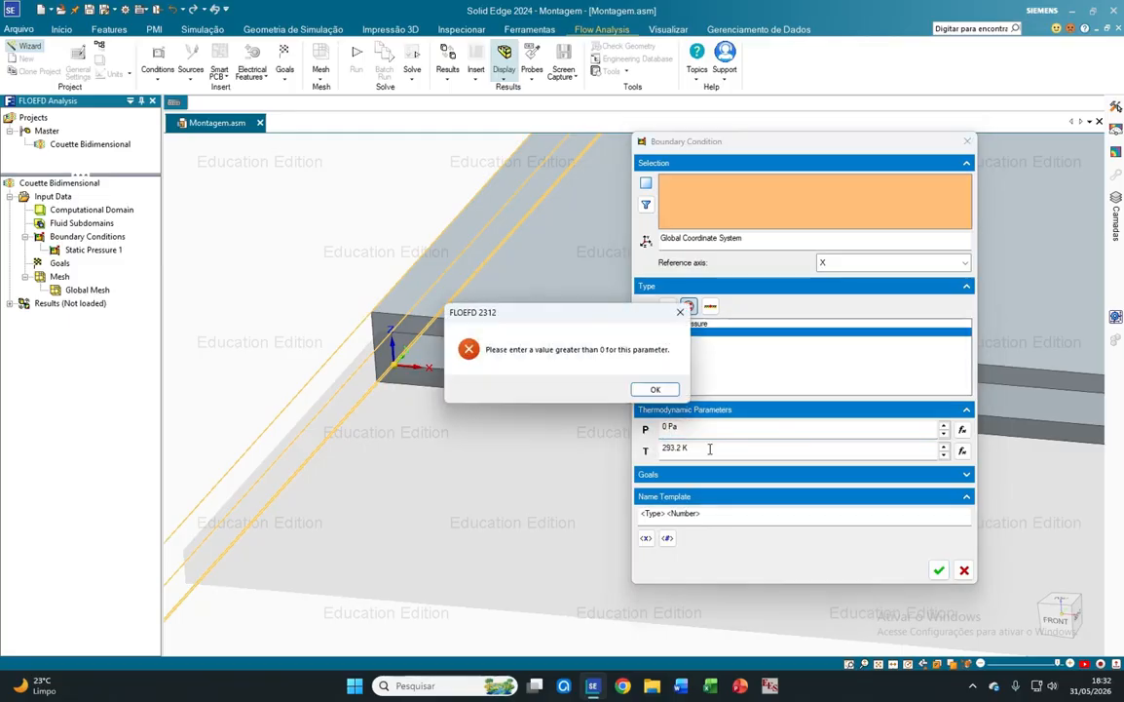
{"action": "left_click", "coordinate": [655, 389]}
{"action": "left_click", "coordinate": [671, 424]}
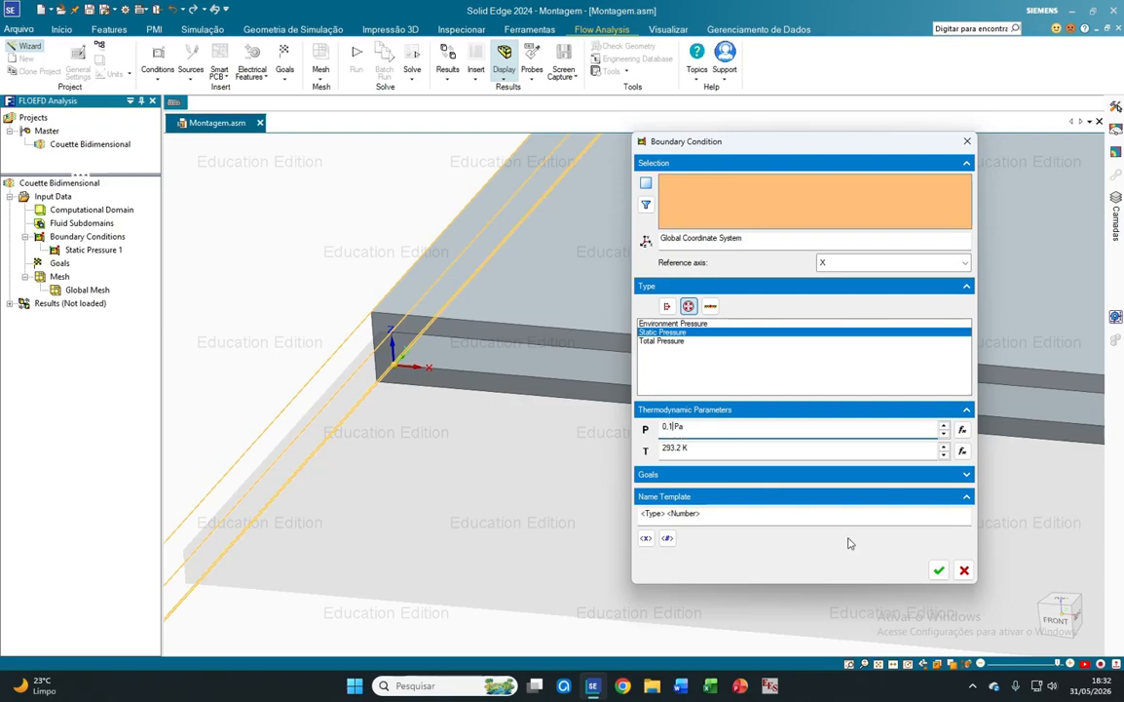
Assign the second static pressure condition to the channel's inner end face at the end opposite the origin.
{"action": "scroll", "coordinate": [571, 430], "scroll_direction": "down", "scroll_amount": 8}
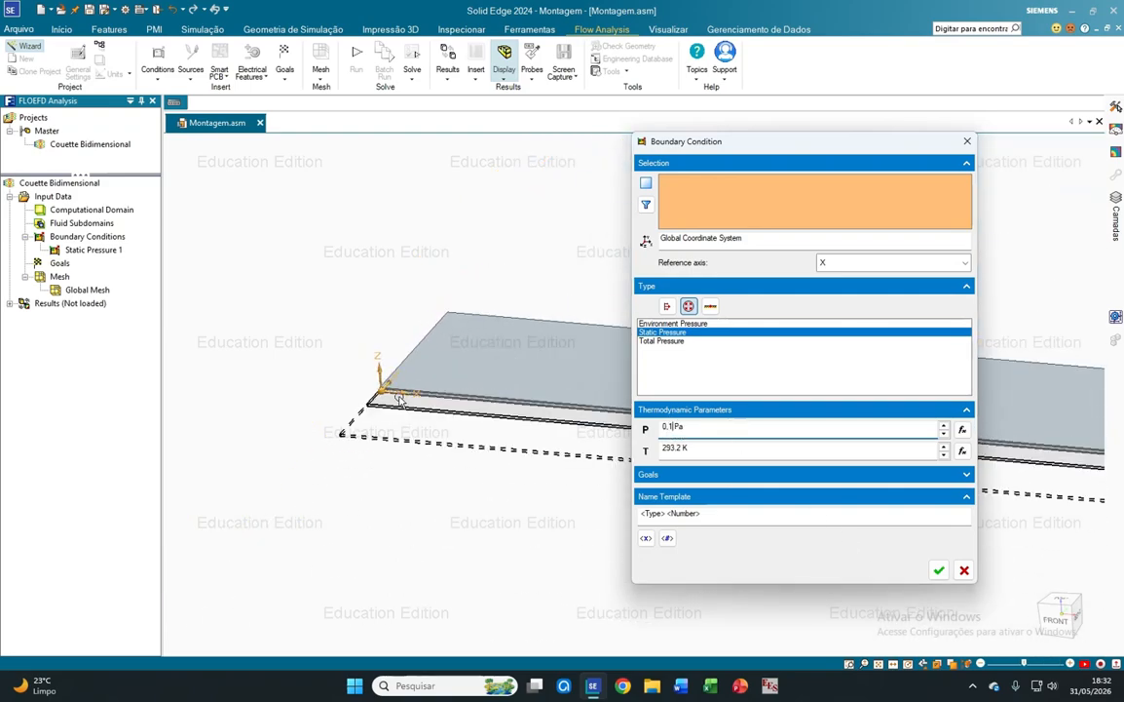
{"action": "scroll", "coordinate": [1073, 555], "scroll_direction": "up", "scroll_amount": 8}
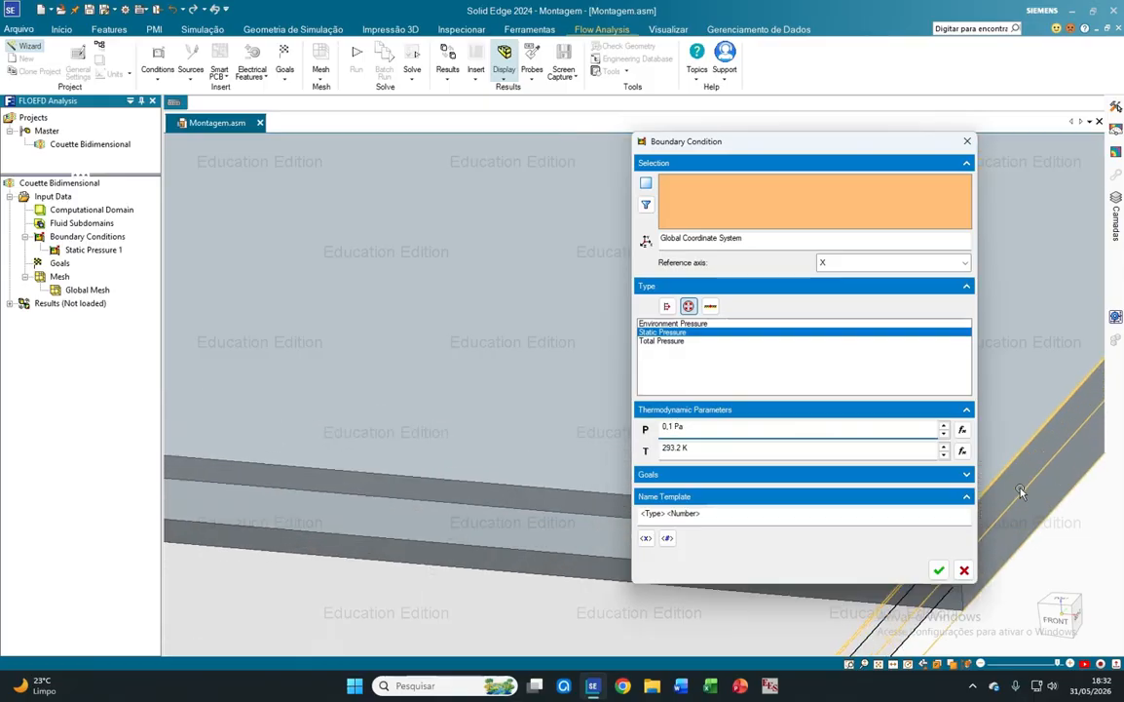
{"action": "scroll", "coordinate": [1073, 556], "scroll_direction": "up", "scroll_amount": 3}
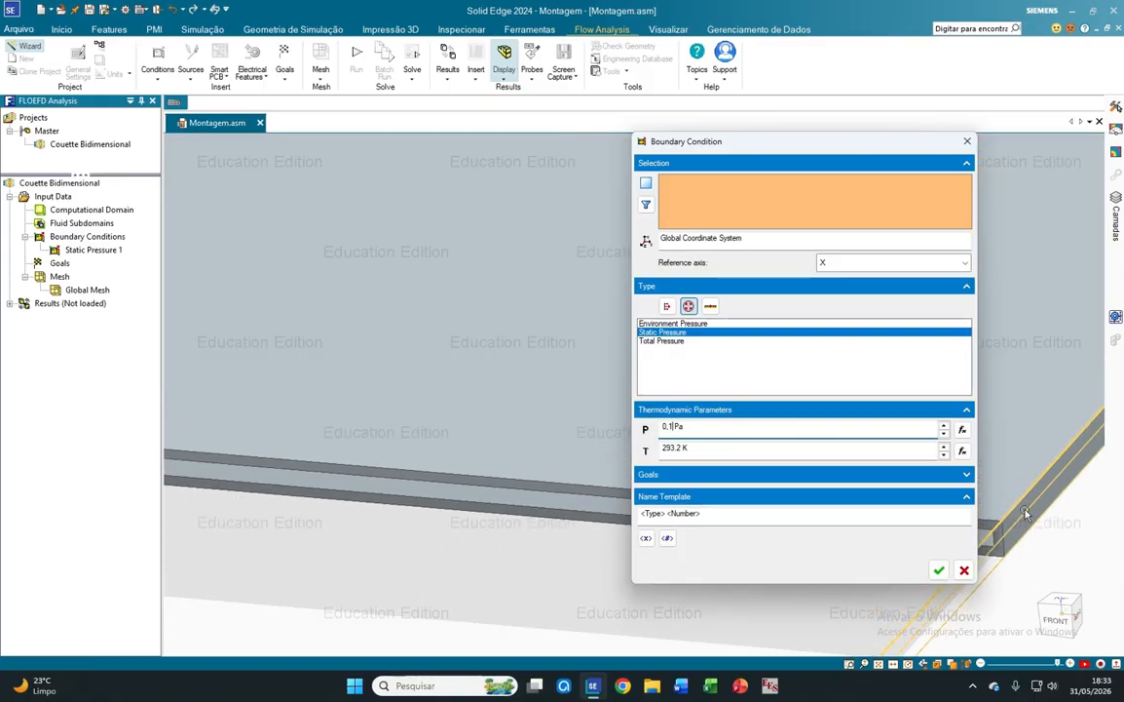
{"action": "scroll", "coordinate": [1016, 549], "scroll_direction": "down", "scroll_amount": 3}
{"action": "middle_click_drag", "start_coordinate": [1016, 548], "coordinate": [775, 501]}
{"action": "scroll", "coordinate": [507, 493], "scroll_direction": "down", "scroll_amount": 3}
{"action": "scroll", "coordinate": [508, 493], "scroll_direction": "down", "scroll_amount": 5}
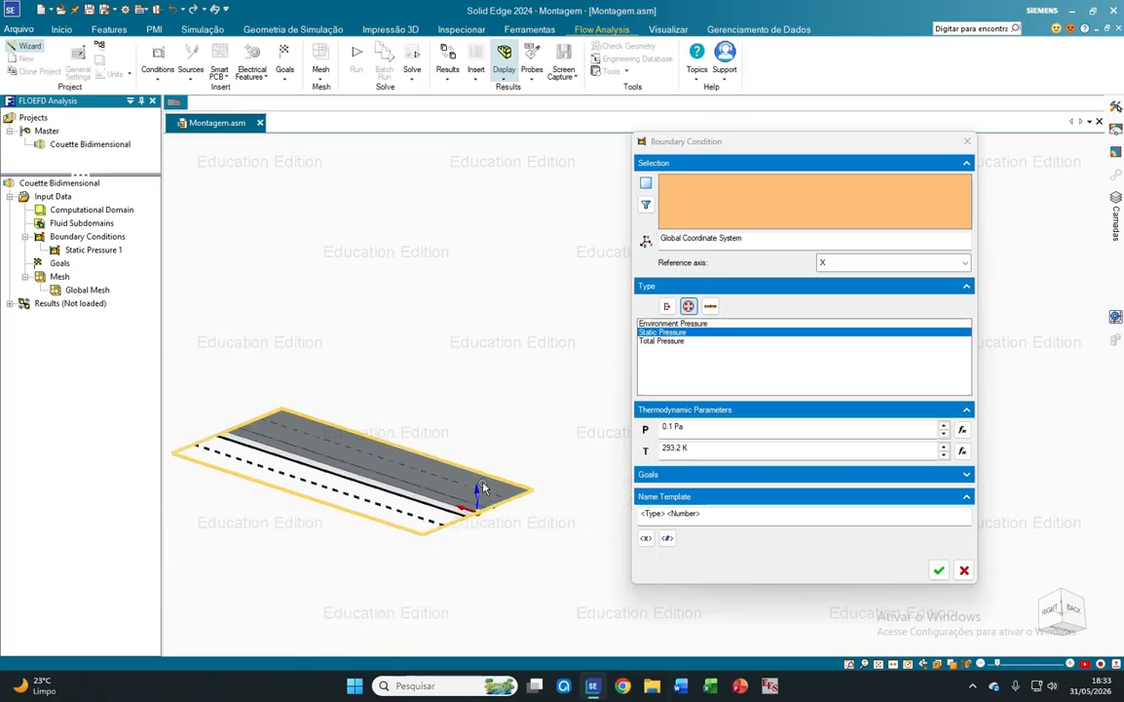
{"action": "middle_click_drag", "start_coordinate": [479, 487], "coordinate": [497, 576]}
{"action": "scroll", "coordinate": [497, 575], "scroll_direction": "up", "scroll_amount": 10}
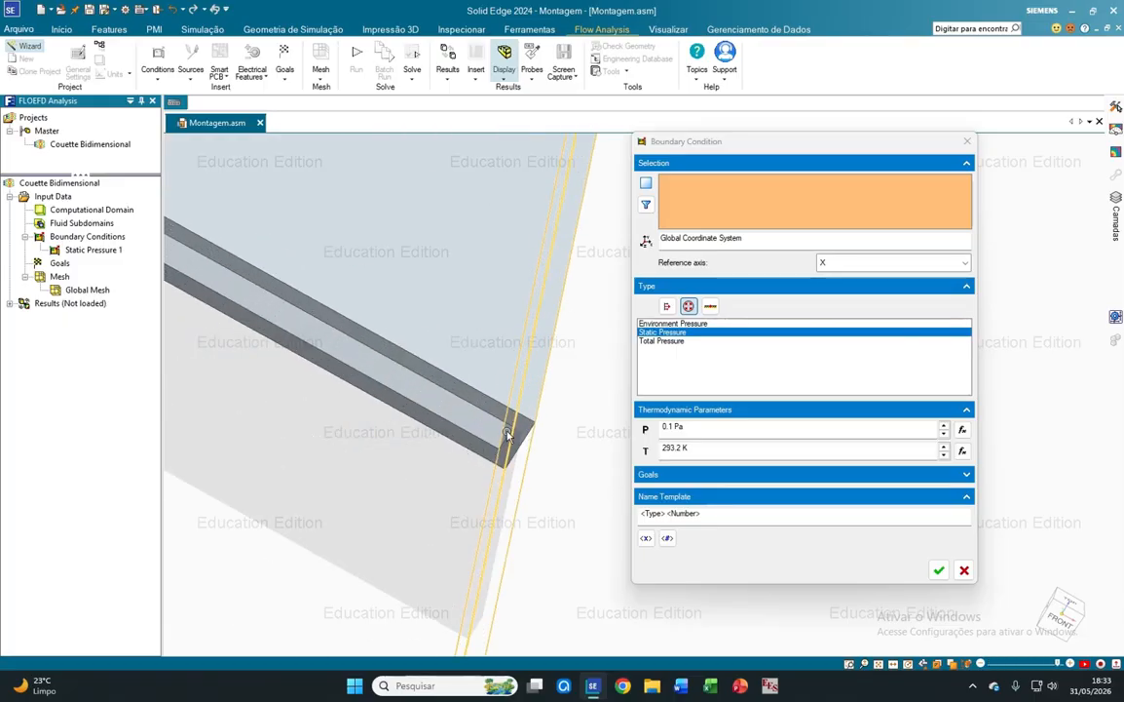
{"action": "right_click", "coordinate": [507, 436]}
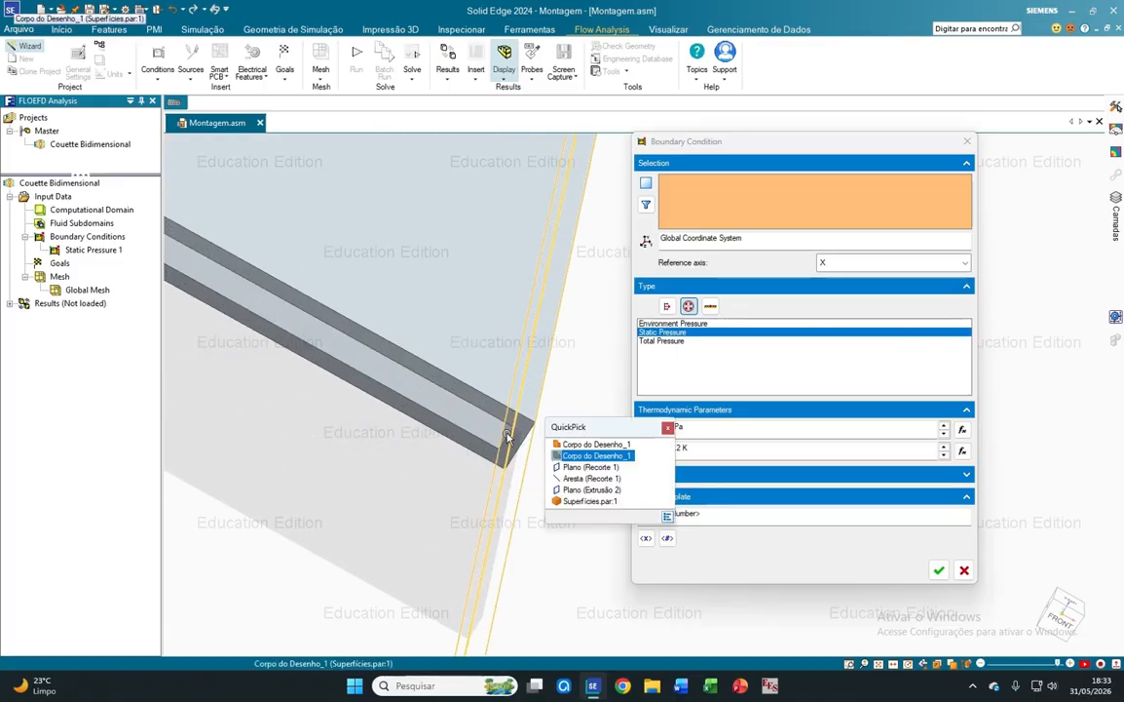
{"action": "left_click", "coordinate": [577, 468]}
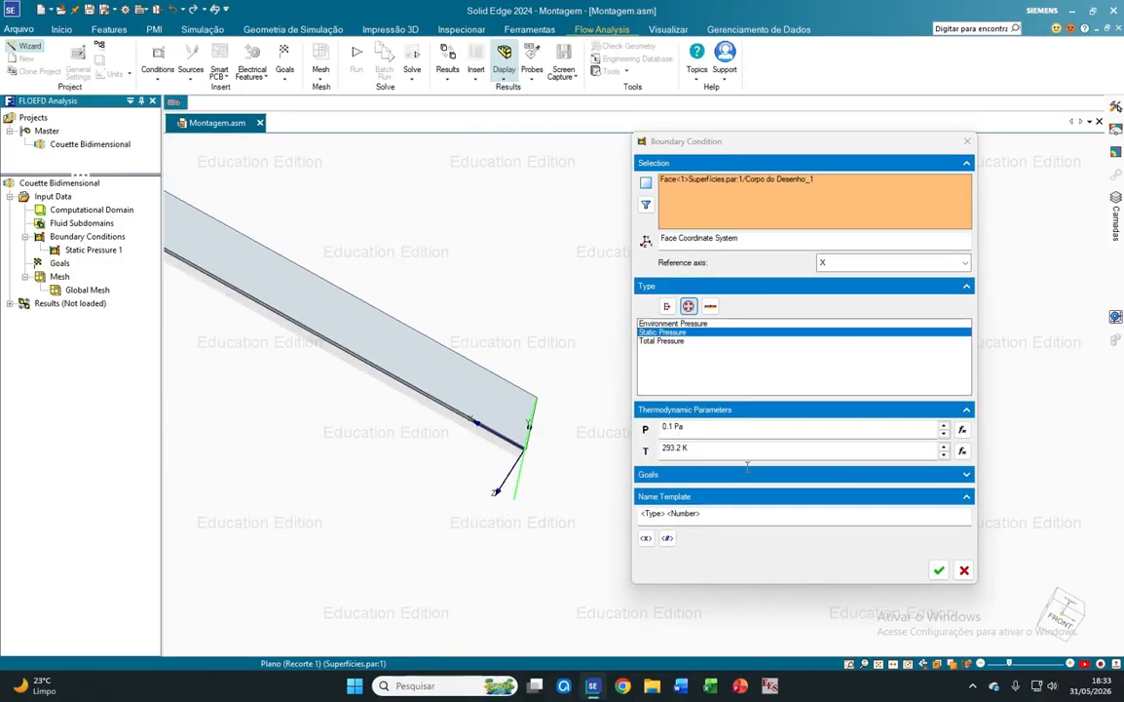
{"action": "left_click", "coordinate": [938, 570]}
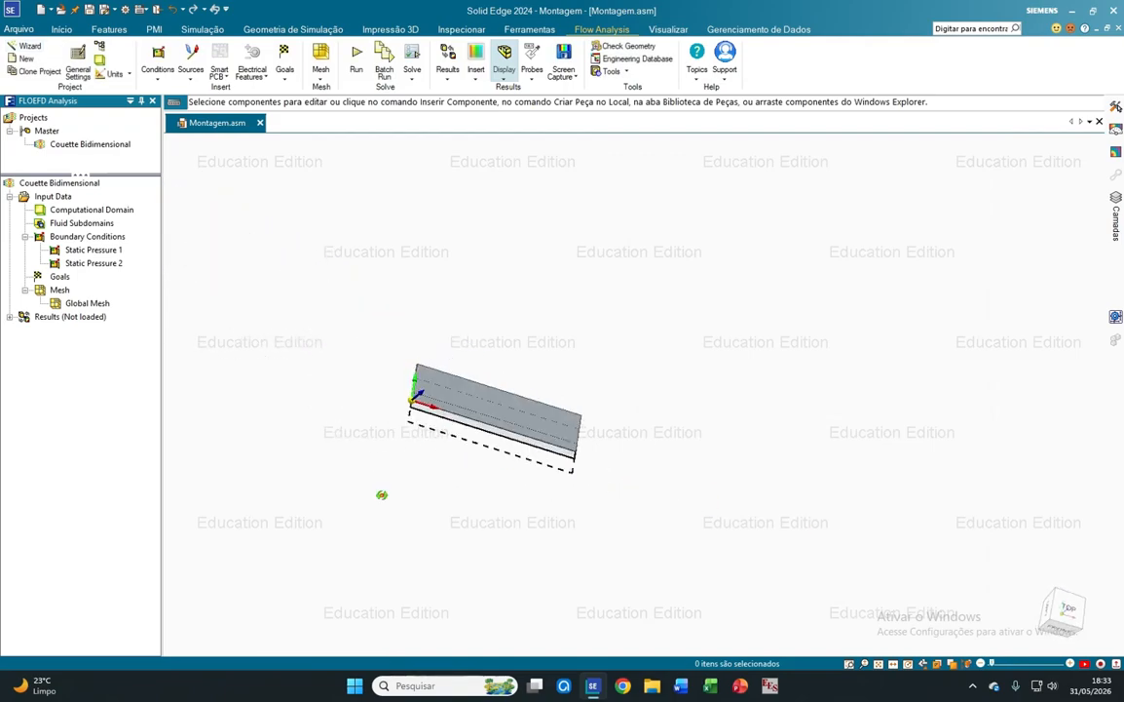
Set an isometric view and hide the plate part, leaving only the computational domain displayed.
{"action": "scroll", "coordinate": [421, 399], "scroll_direction": "up", "scroll_amount": 1}
{"action": "middle_click_drag", "start_coordinate": [392, 398], "coordinate": [329, 410]}
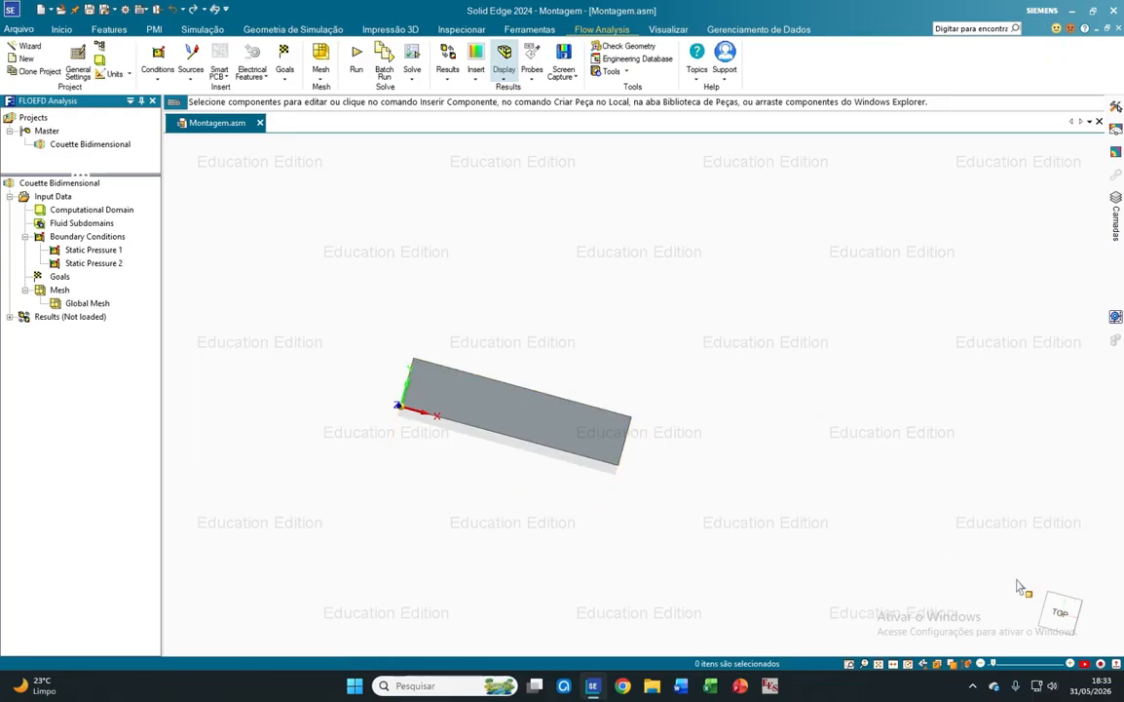
{"action": "left_click", "coordinate": [1077, 608]}
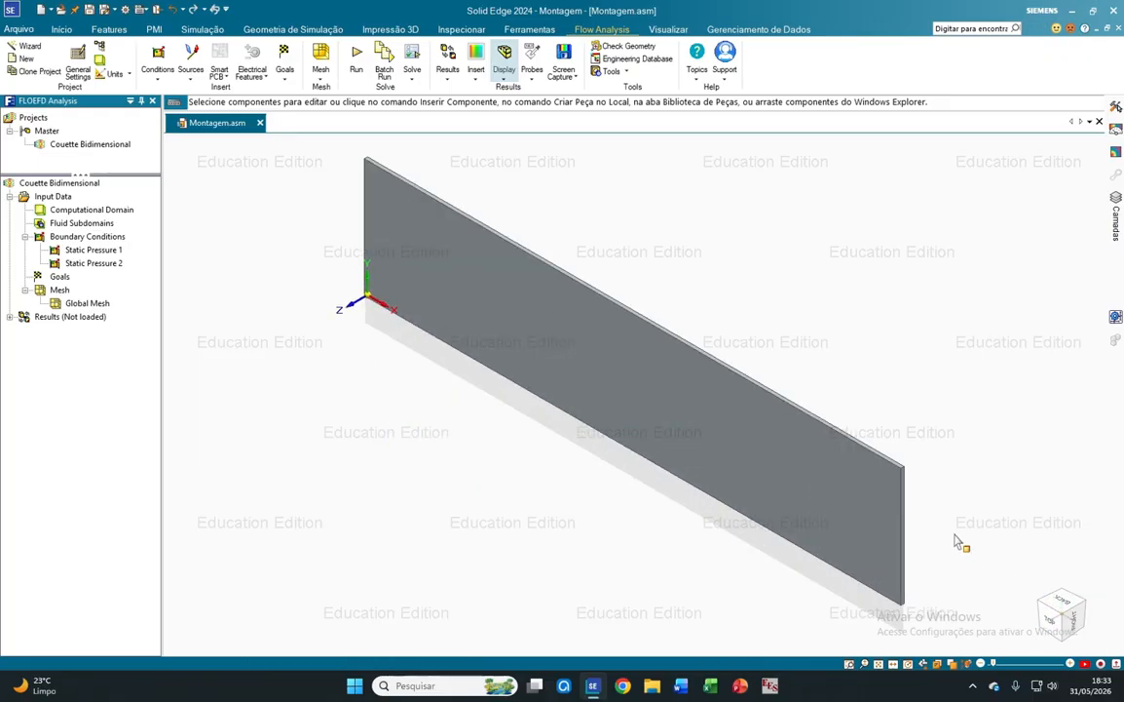
{"action": "left_click", "coordinate": [1081, 640]}
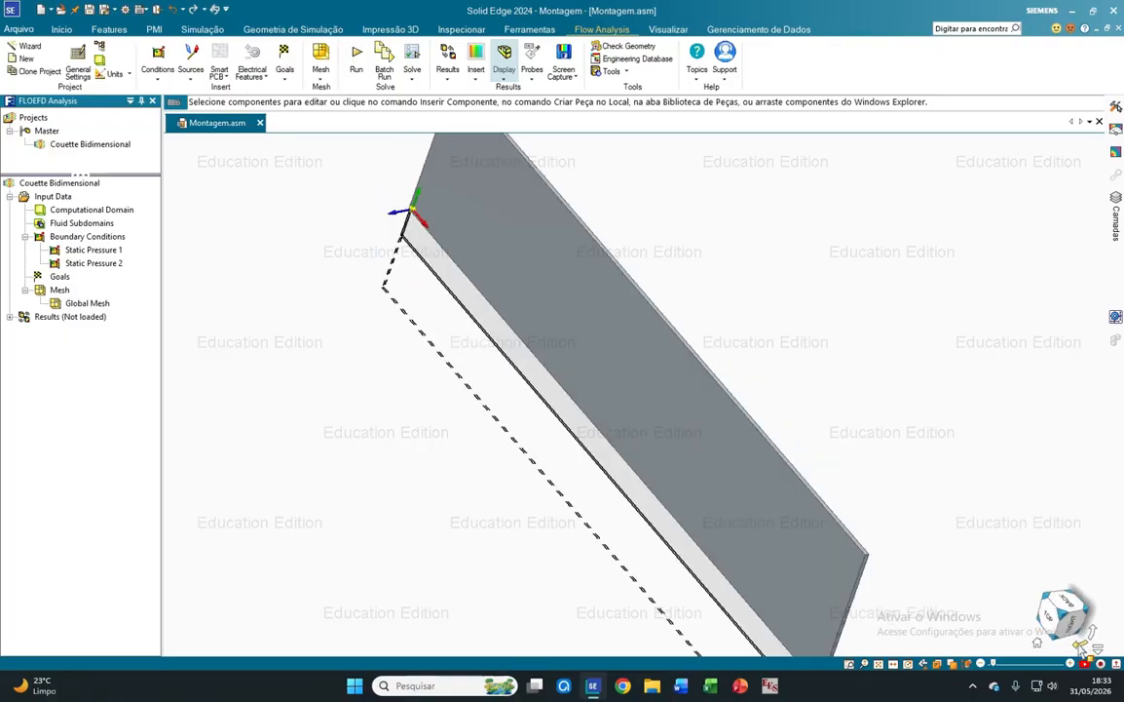
{"action": "middle_click_drag", "start_coordinate": [942, 507], "coordinate": [769, 393]}
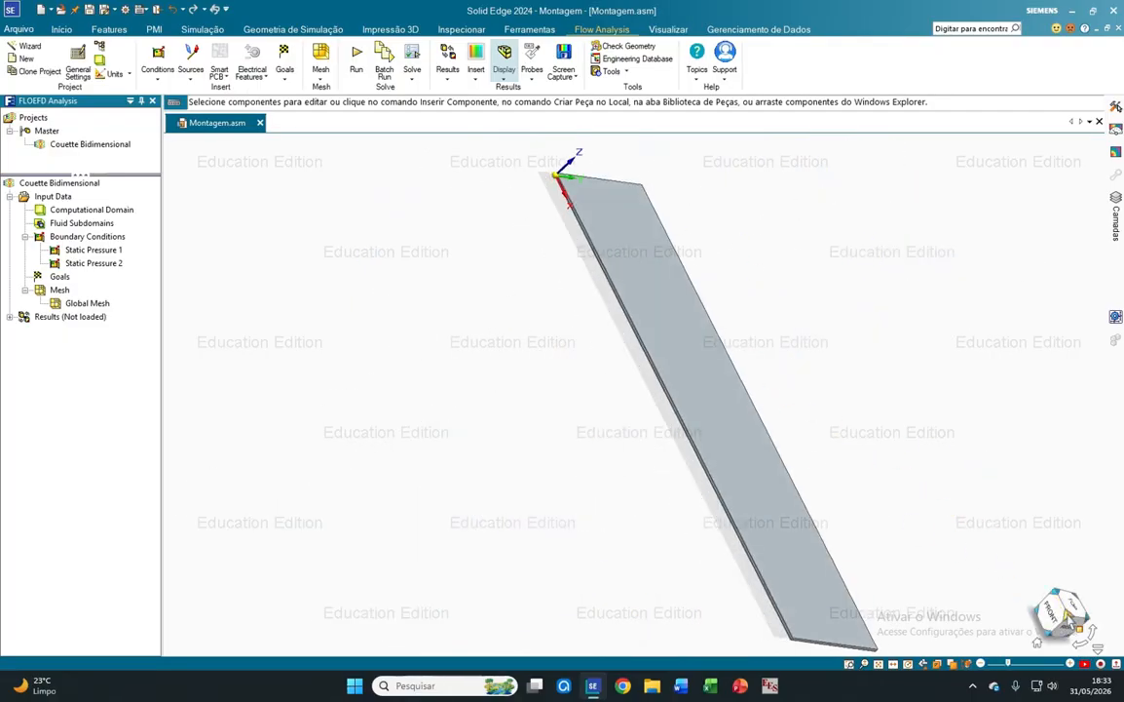
{"action": "left_click", "coordinate": [1042, 599]}
{"action": "scroll", "coordinate": [219, 234], "scroll_direction": "up", "scroll_amount": 5}
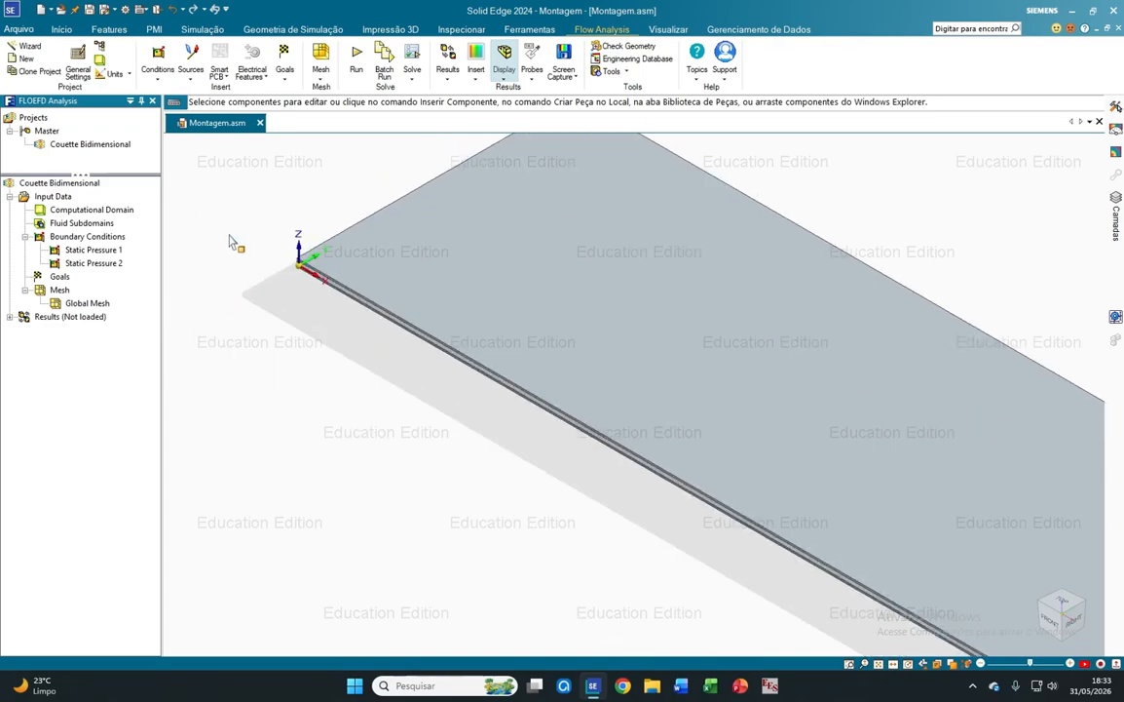
{"action": "scroll", "coordinate": [331, 280], "scroll_direction": "up", "scroll_amount": 1}
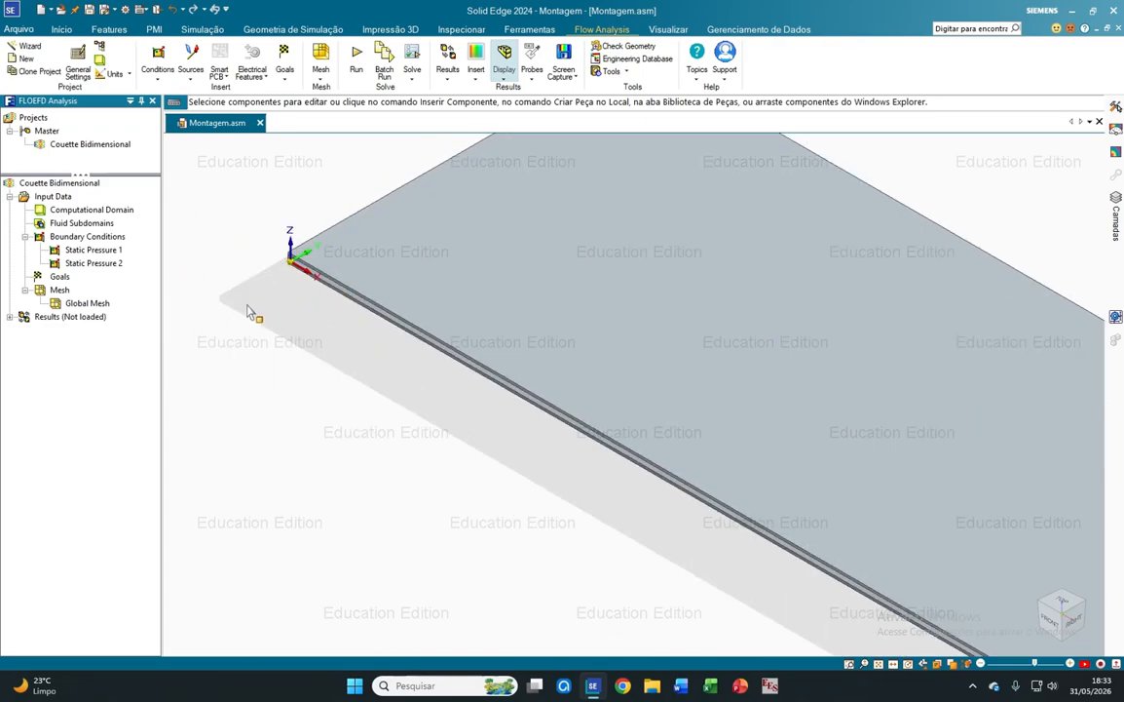
{"action": "left_click", "coordinate": [969, 665]}
{"action": "left_click", "coordinate": [724, 509]}
{"action": "right_click", "coordinate": [396, 527]}
{"action": "scroll", "coordinate": [418, 436], "scroll_direction": "down", "scroll_amount": 2}
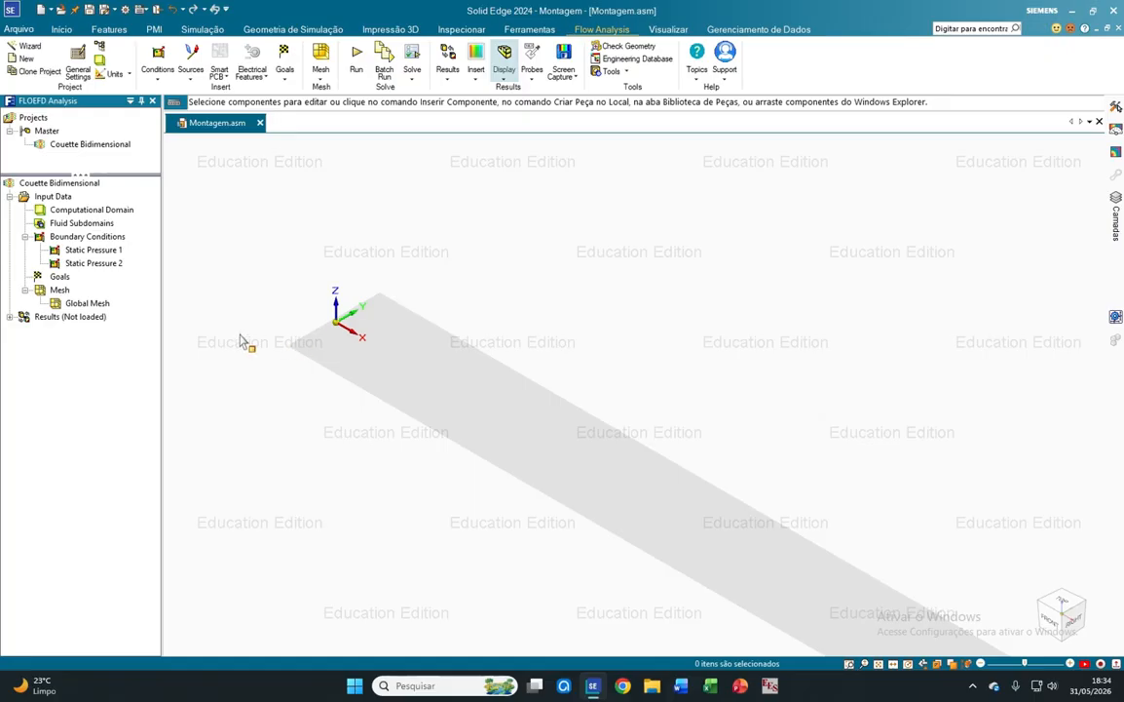
Resize the computational domain in Y, setting its maximum to 0.275 m and its minimum to -0.275 m.
{"action": "right_click", "coordinate": [84, 211]}
{"action": "left_click", "coordinate": [112, 216]}
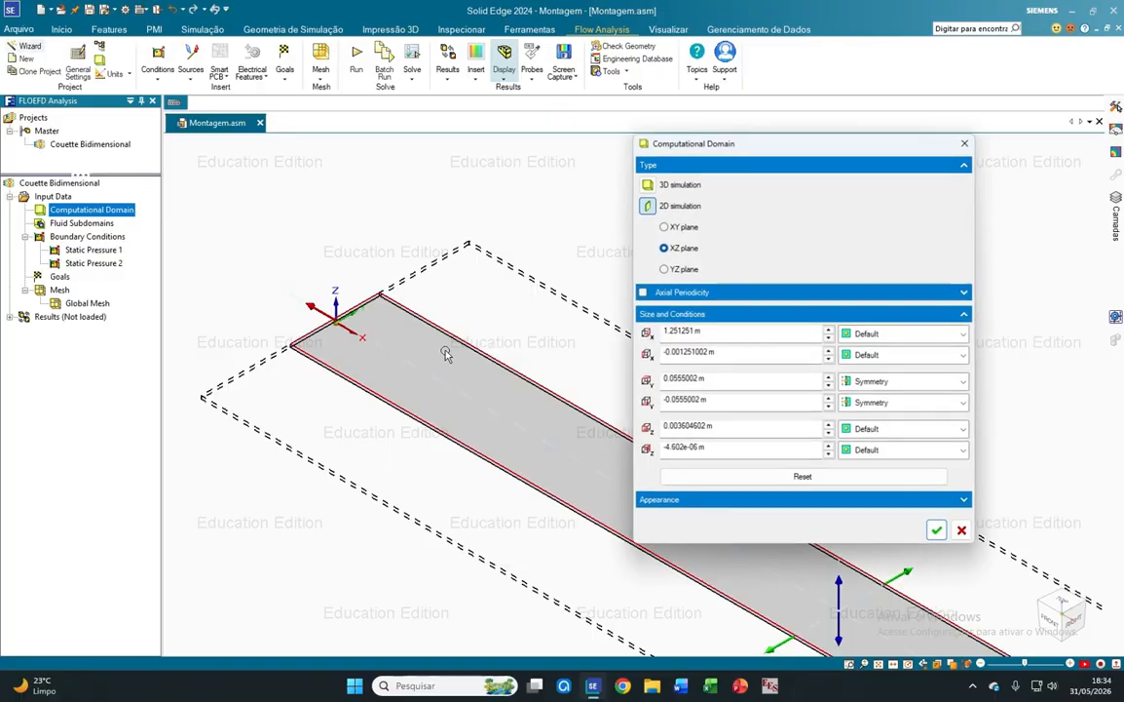
{"action": "left_click_drag", "start_coordinate": [669, 380], "coordinate": [703, 381]}
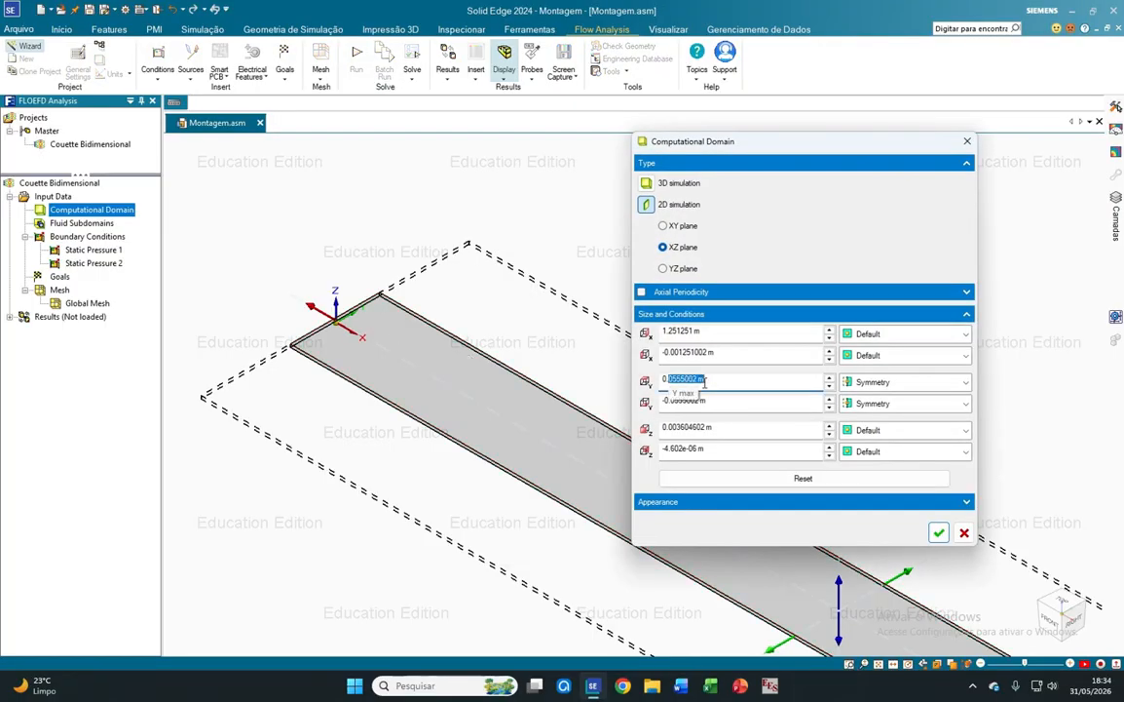
{"action": "type", "text": "55/2"}
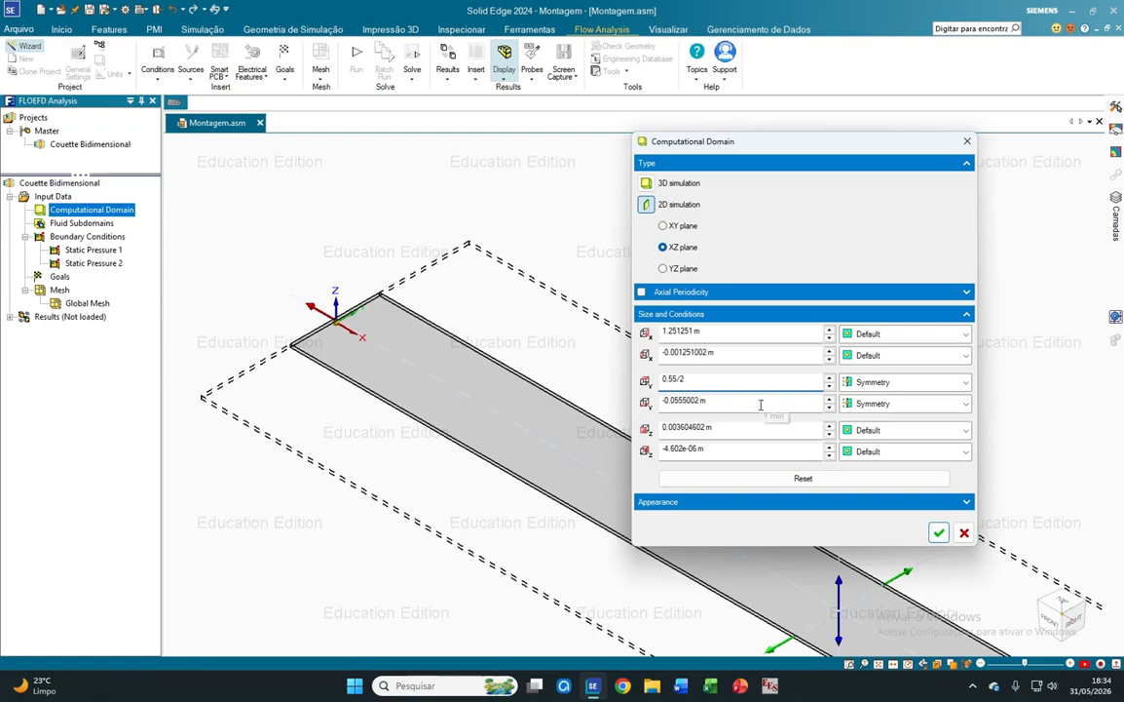
{"action": "left_click", "coordinate": [761, 405]}
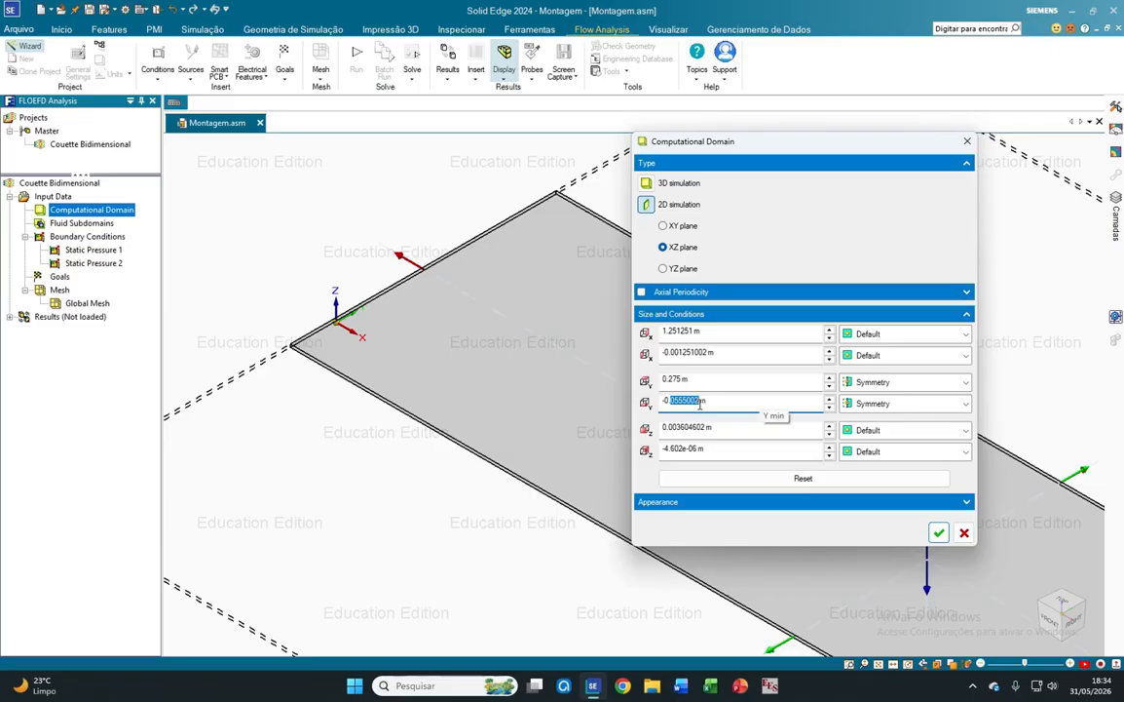
{"action": "type", "text": "227"}
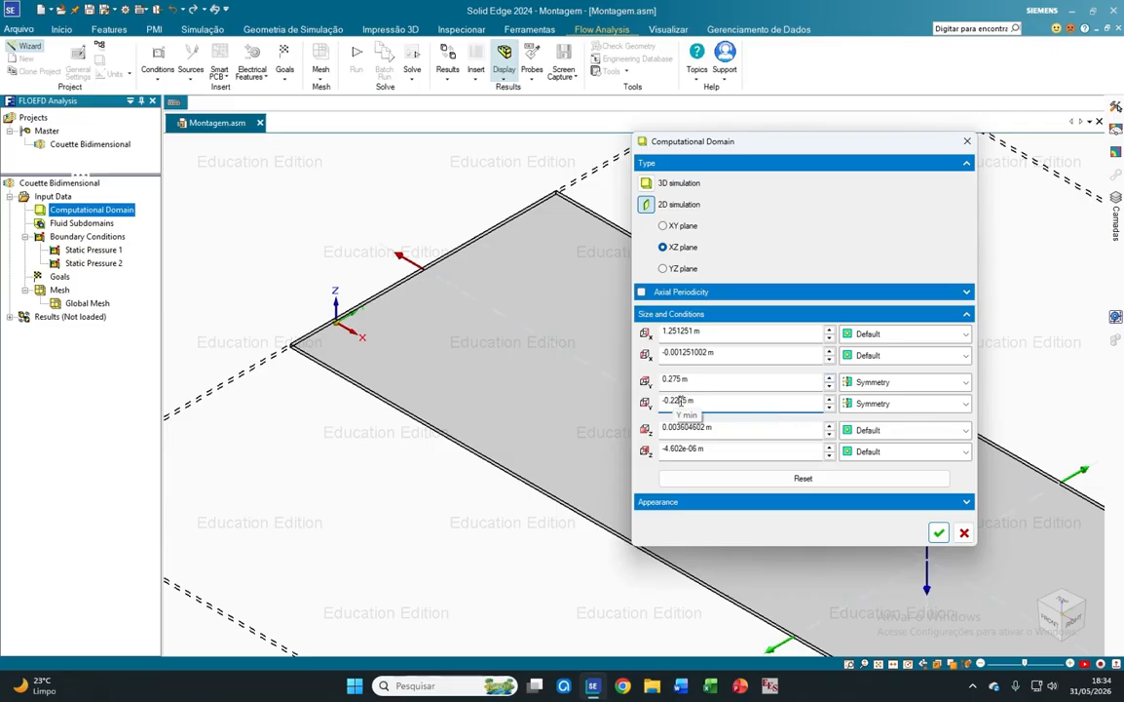
{"action": "key", "text": "BackSpace"}
{"action": "left_click", "coordinate": [697, 381]}
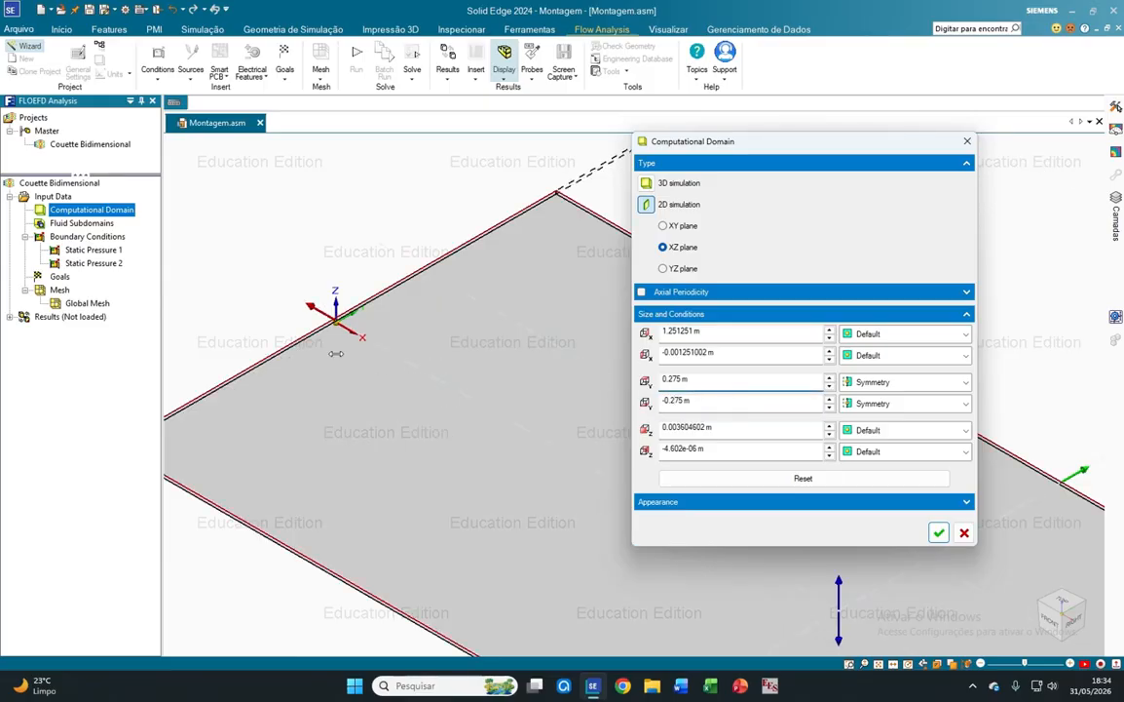
{"action": "left_click", "coordinate": [937, 532]}
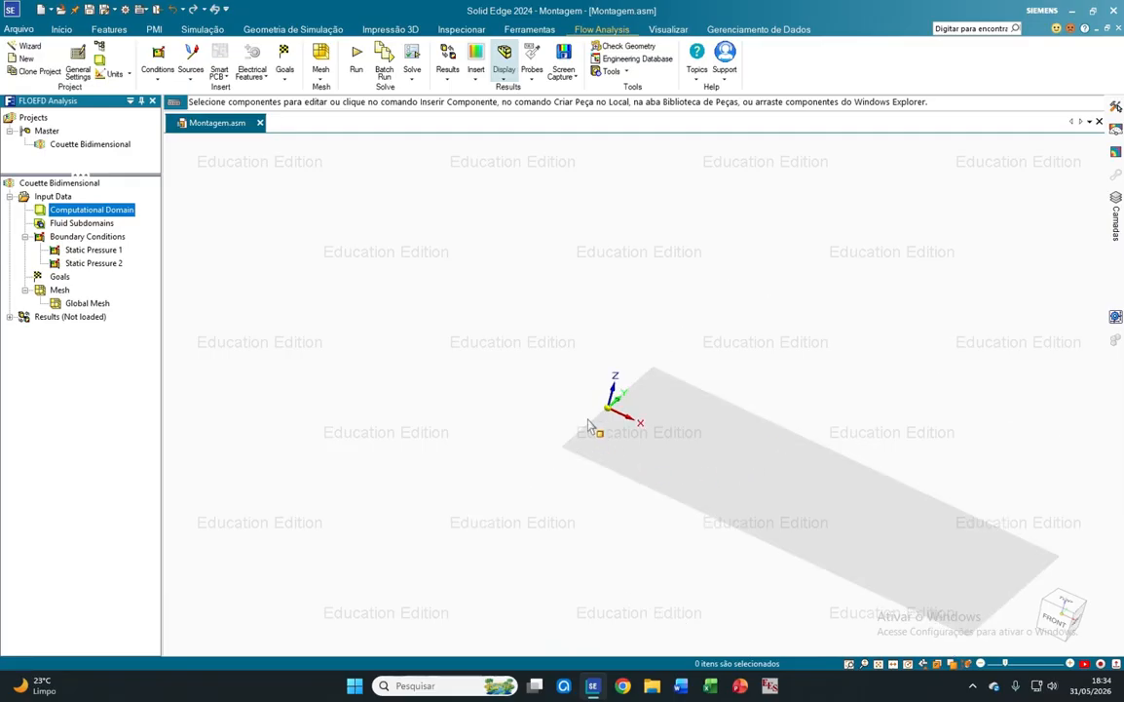
Insert a global goal for the average Velocity (X), used for convergence control.
{"action": "right_click", "coordinate": [59, 278]}
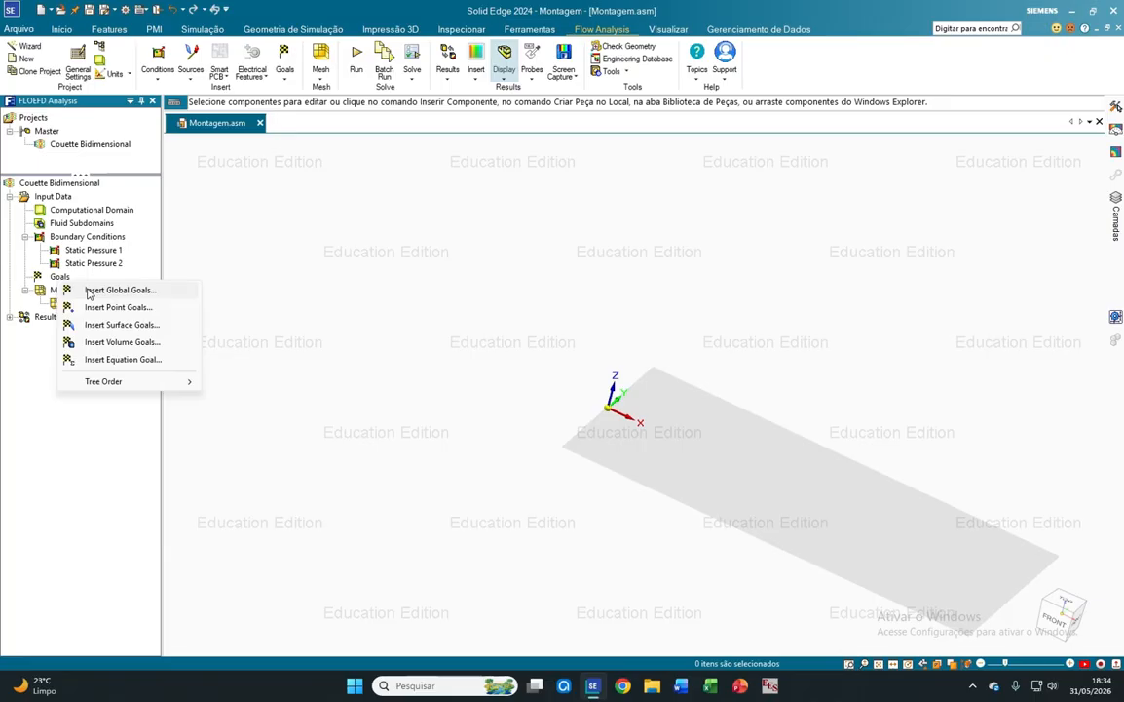
{"action": "left_click", "coordinate": [117, 290]}
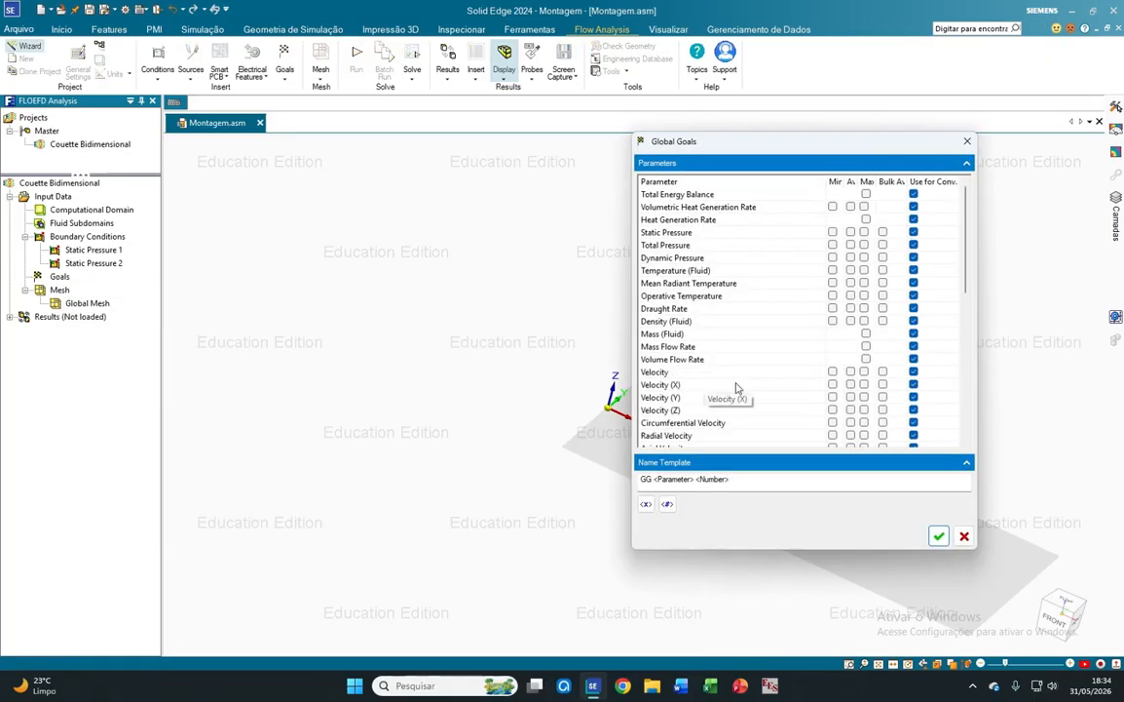
{"action": "left_click", "coordinate": [850, 385]}
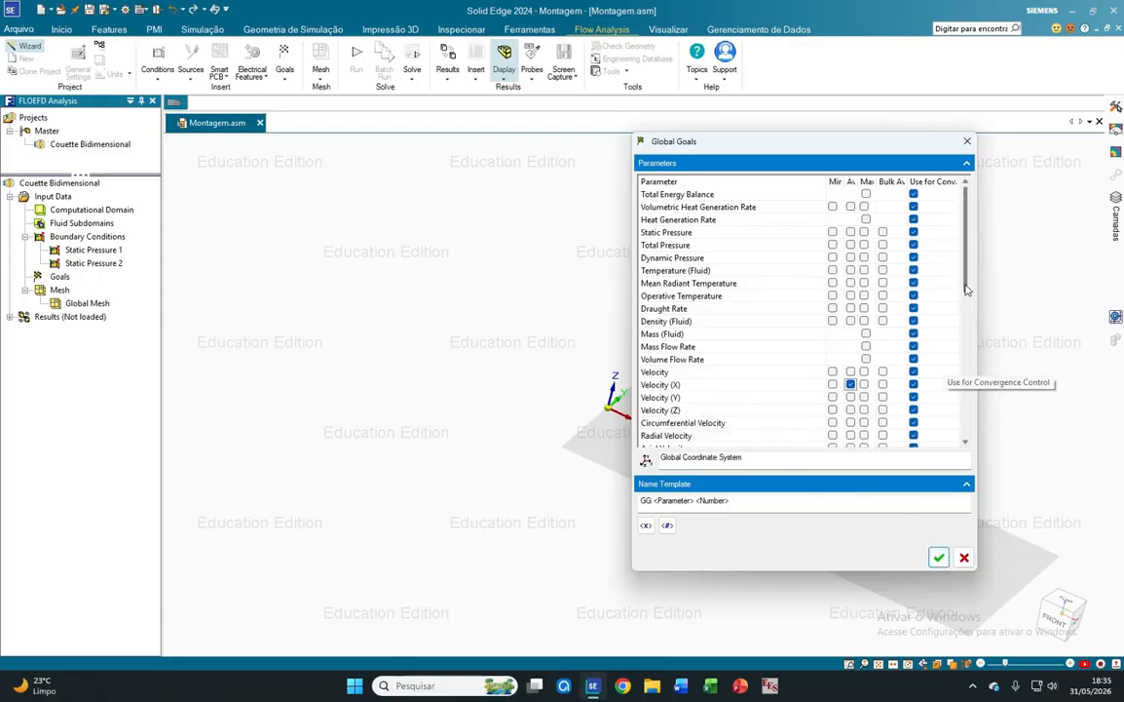
{"action": "left_click_drag", "start_coordinate": [967, 294], "coordinate": [1008, 431]}
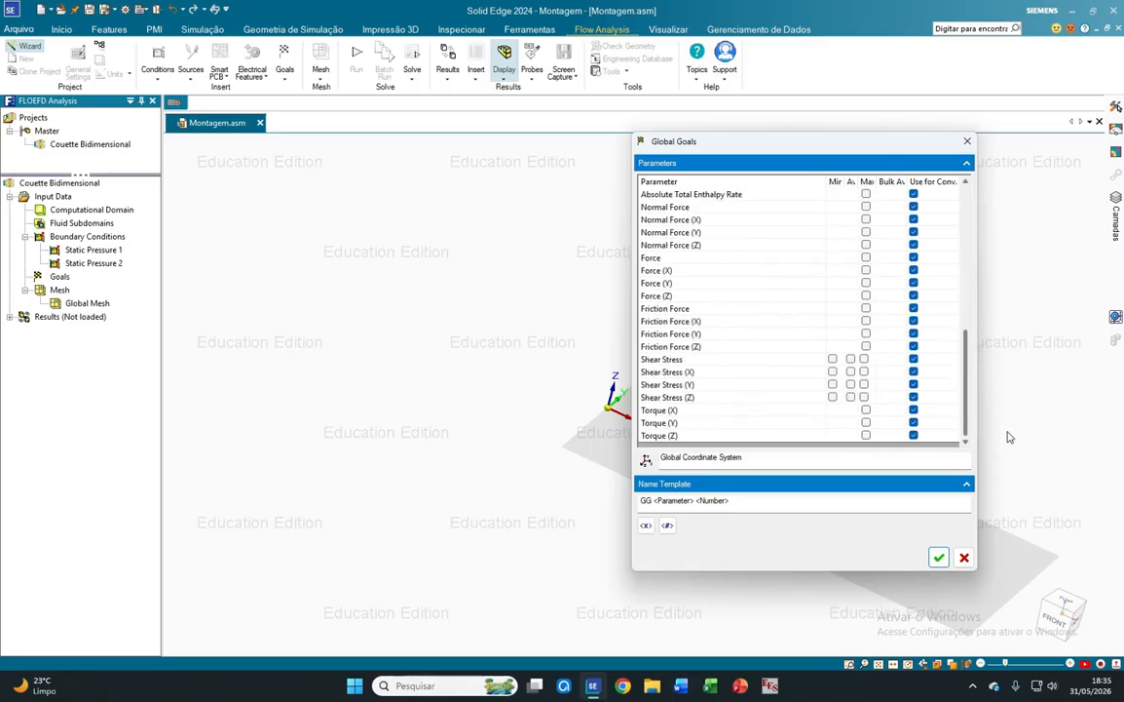
{"action": "left_click", "coordinate": [939, 559]}
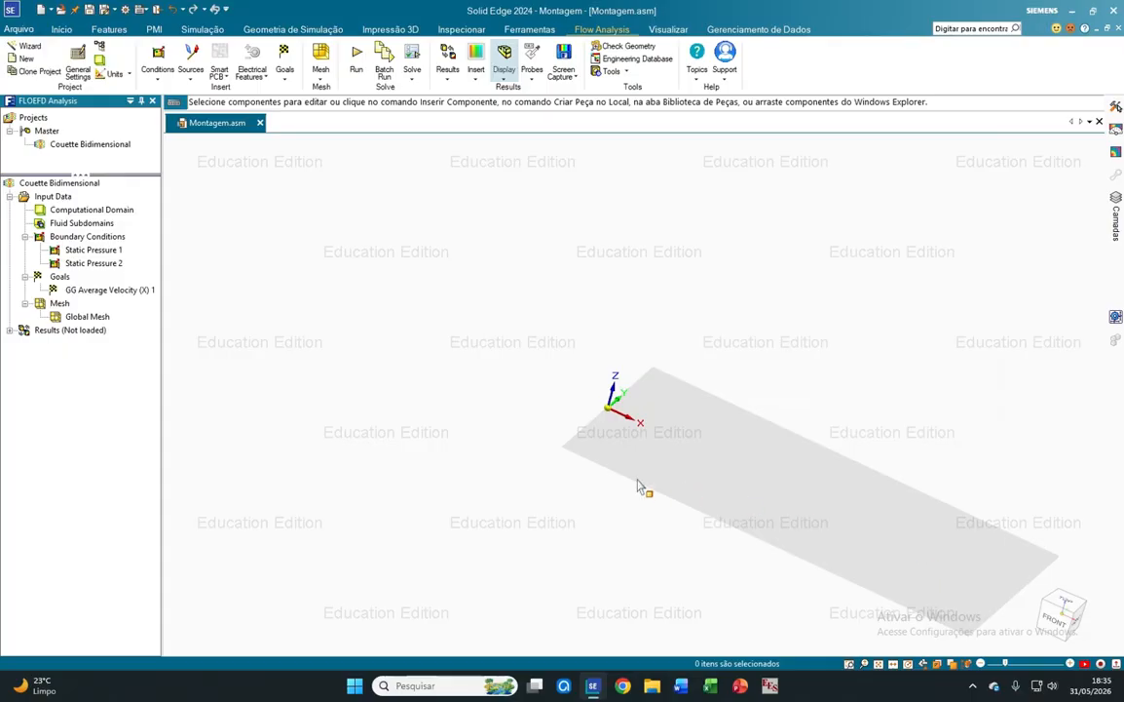
Start an equation goal with the expression {GG Average Velocity (X) 1}*(3,6/1000)*0,890/0,1819, inserting the average X velocity goal as its variable.
{"action": "right_click", "coordinate": [63, 281]}
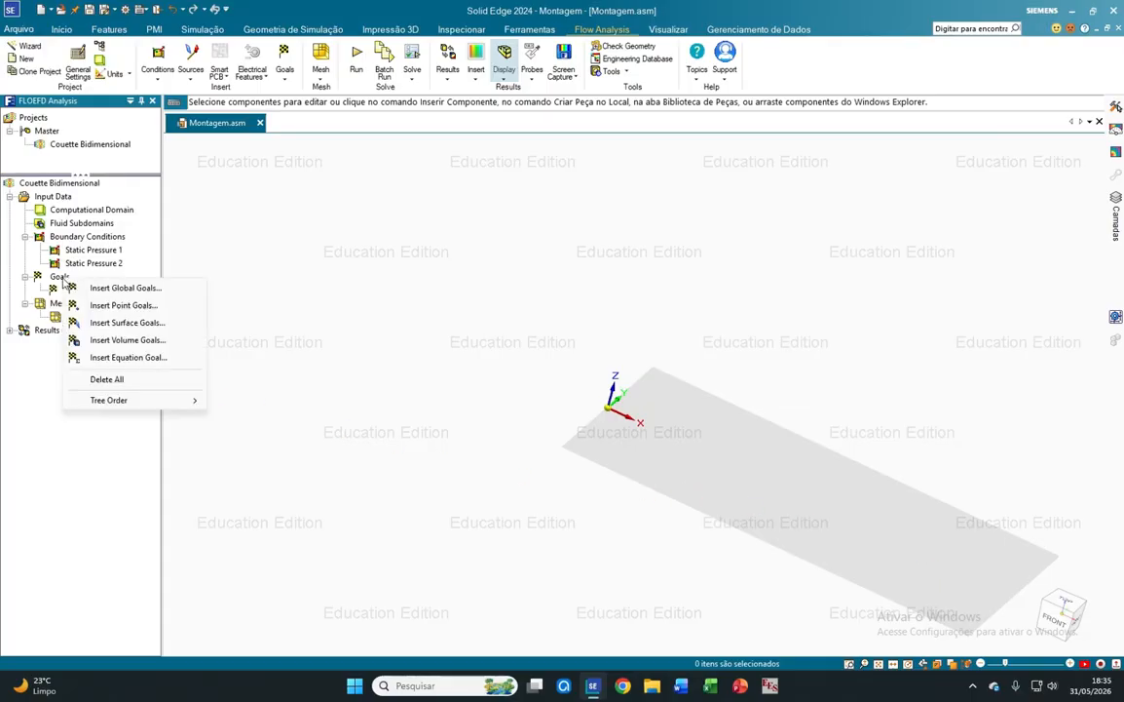
{"action": "left_click", "coordinate": [128, 357]}
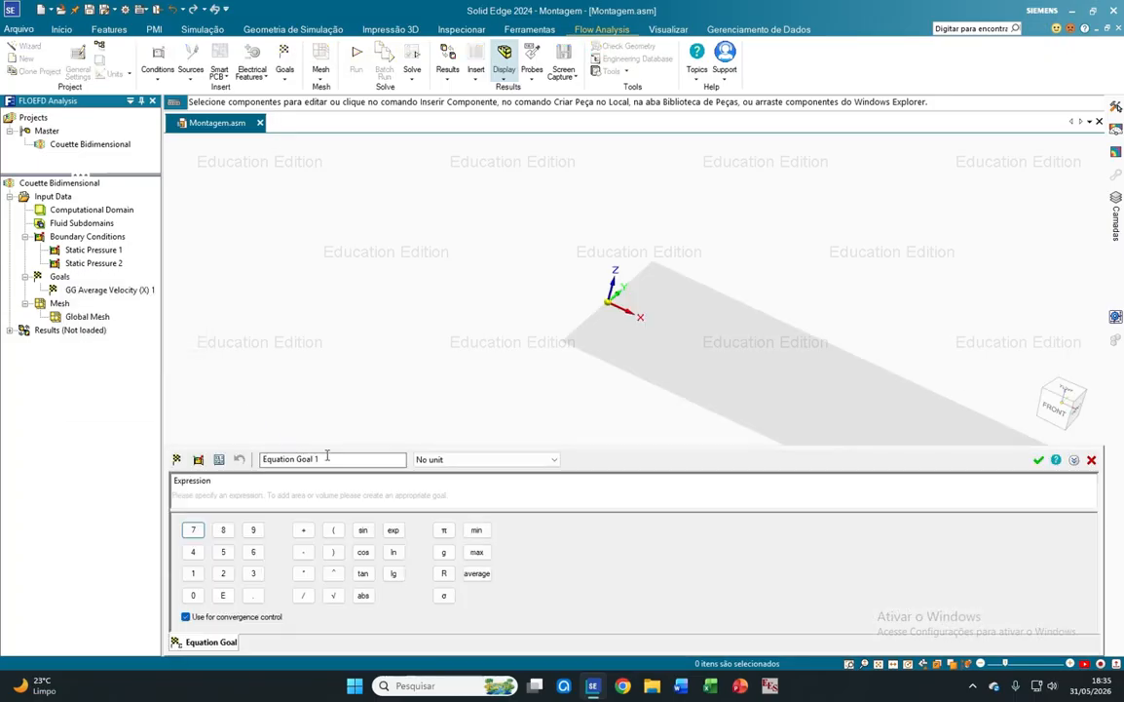
{"action": "left_click", "coordinate": [429, 459]}
{"action": "left_click", "coordinate": [432, 157]}
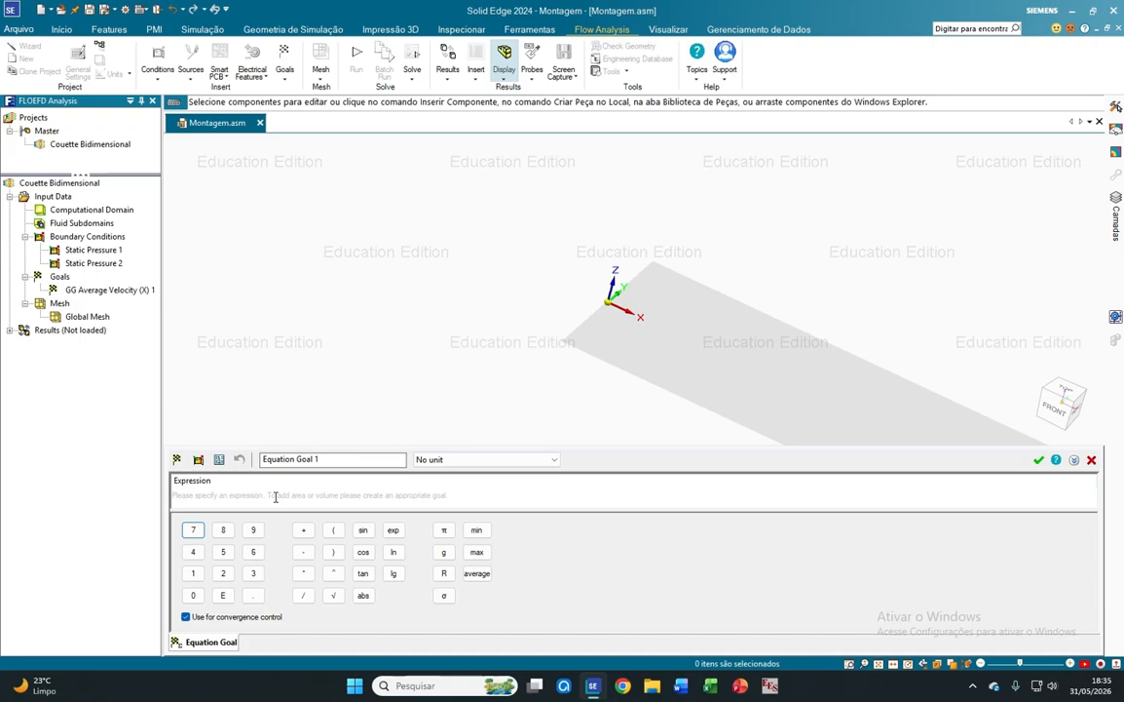
{"action": "left_click", "coordinate": [199, 459]}
{"action": "left_click", "coordinate": [900, 500]}
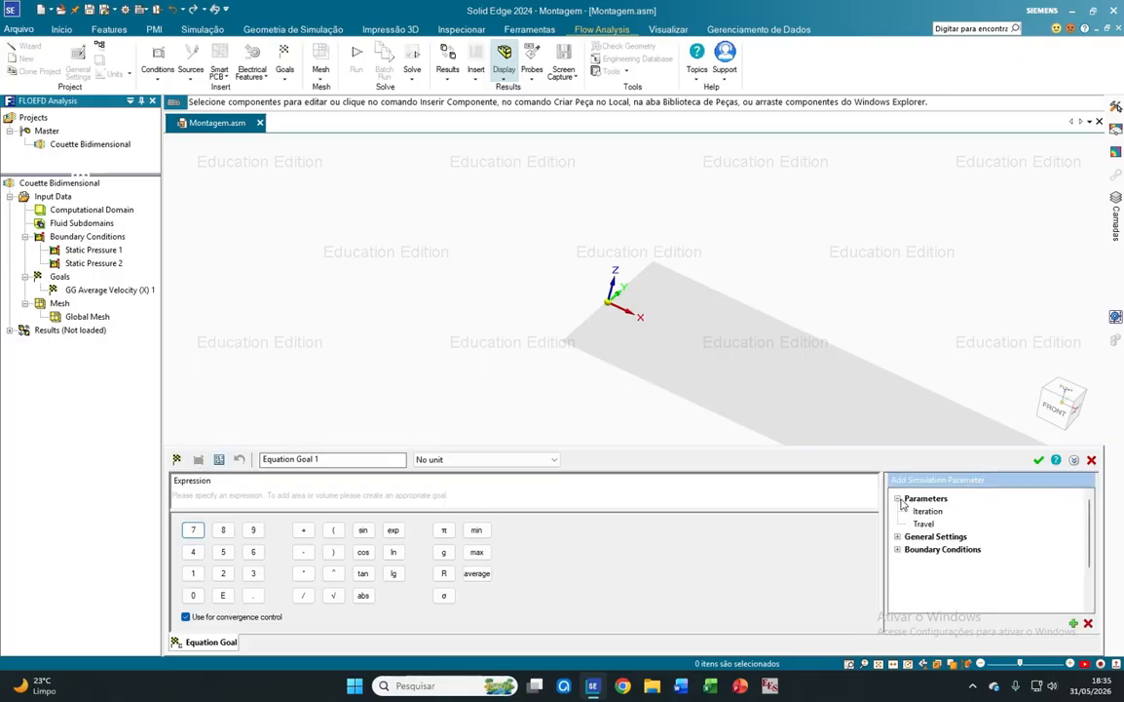
{"action": "left_click", "coordinate": [899, 500]}
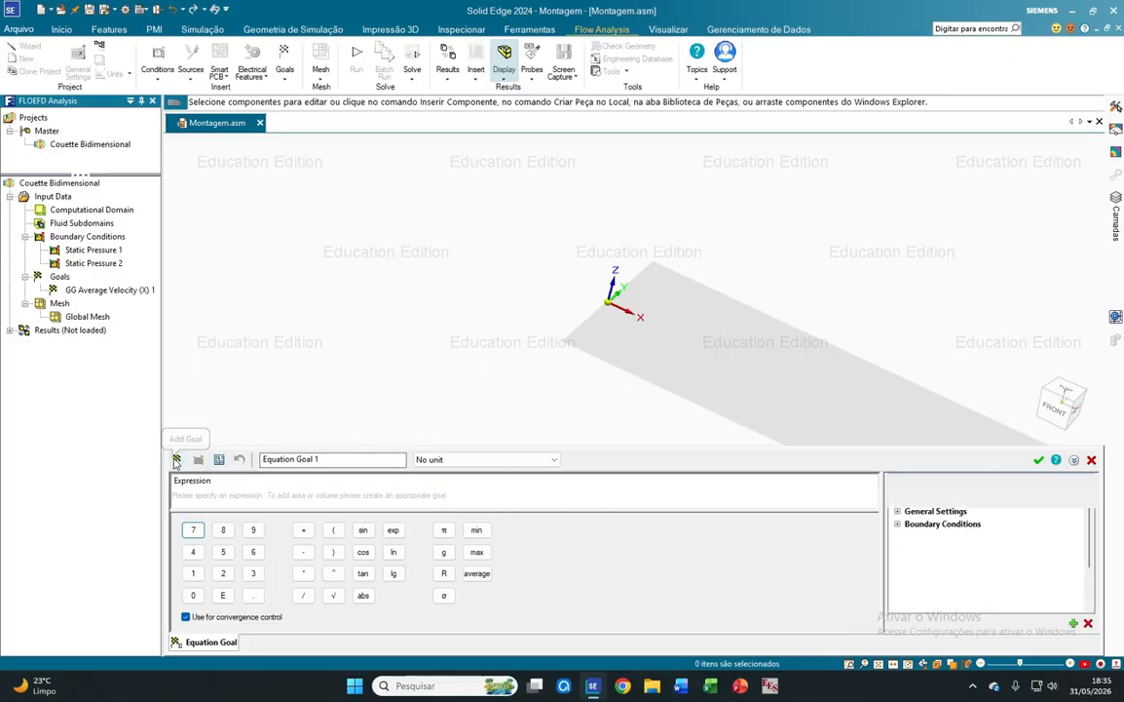
{"action": "left_click", "coordinate": [176, 459]}
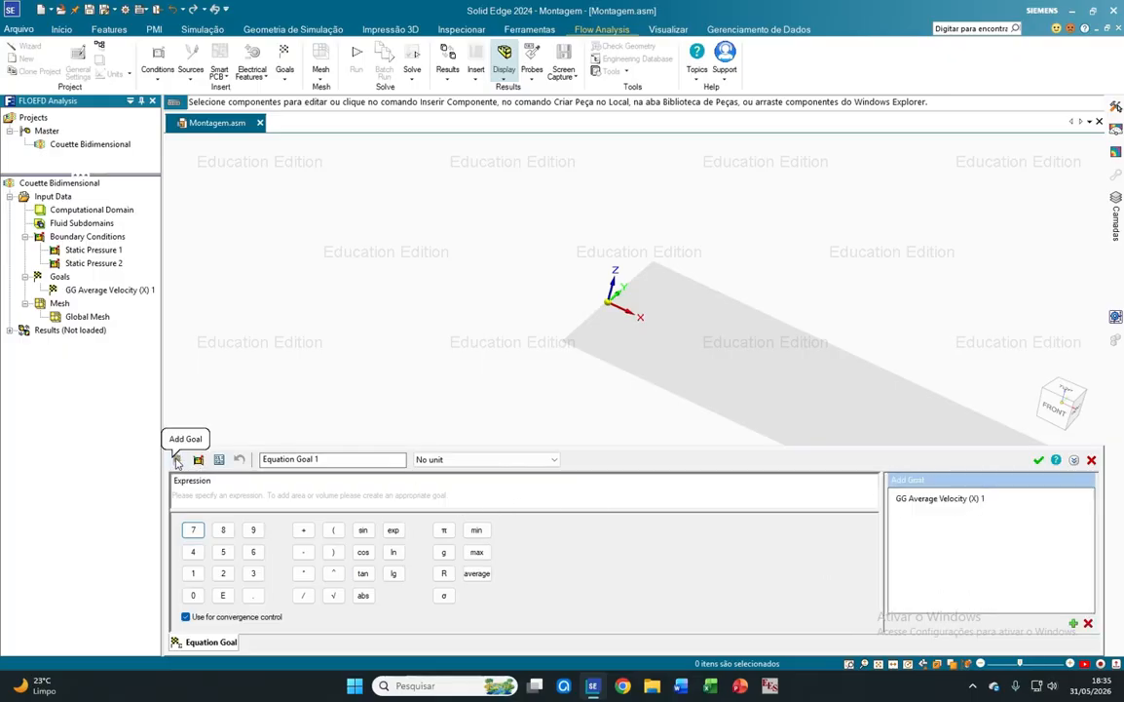
{"action": "left_click", "coordinate": [943, 499]}
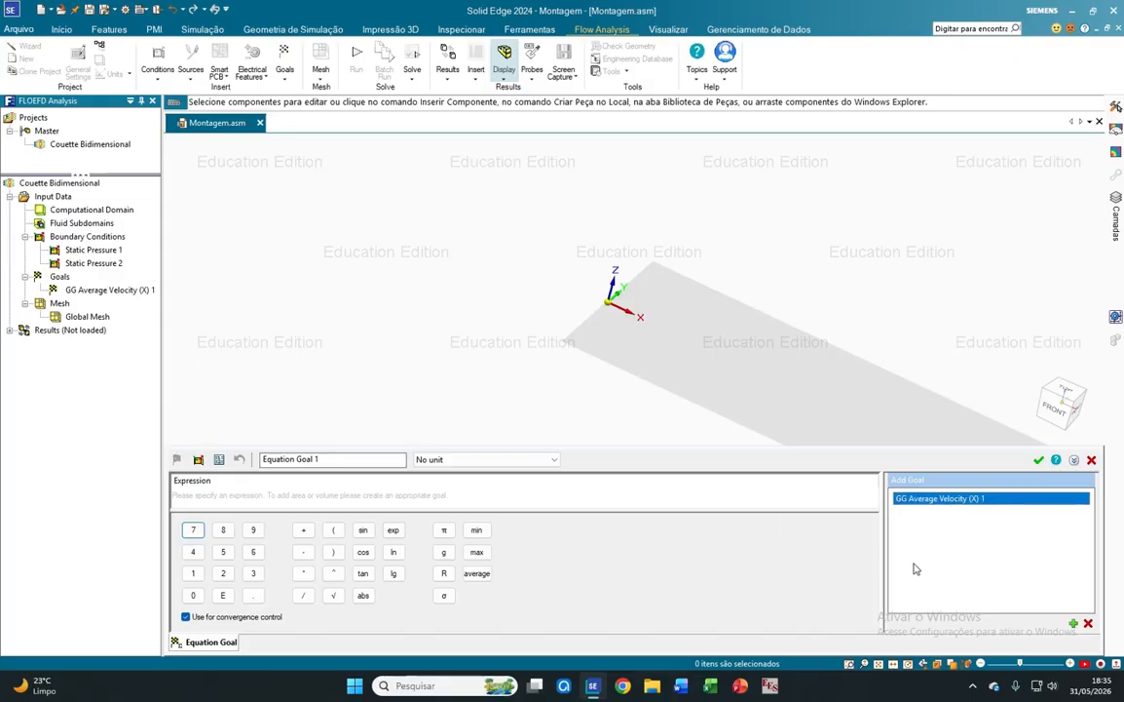
{"action": "left_click", "coordinate": [1073, 623]}
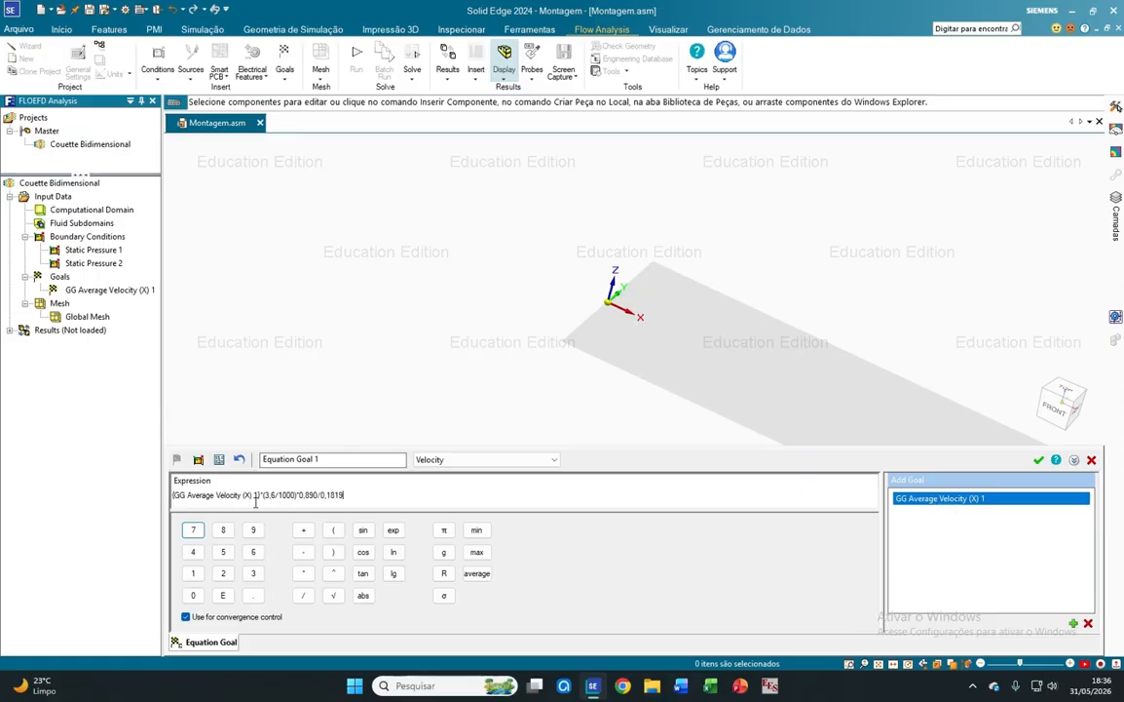
Set the equation goal to No unit, name it Re, and create it.
{"action": "left_click", "coordinate": [458, 459]}
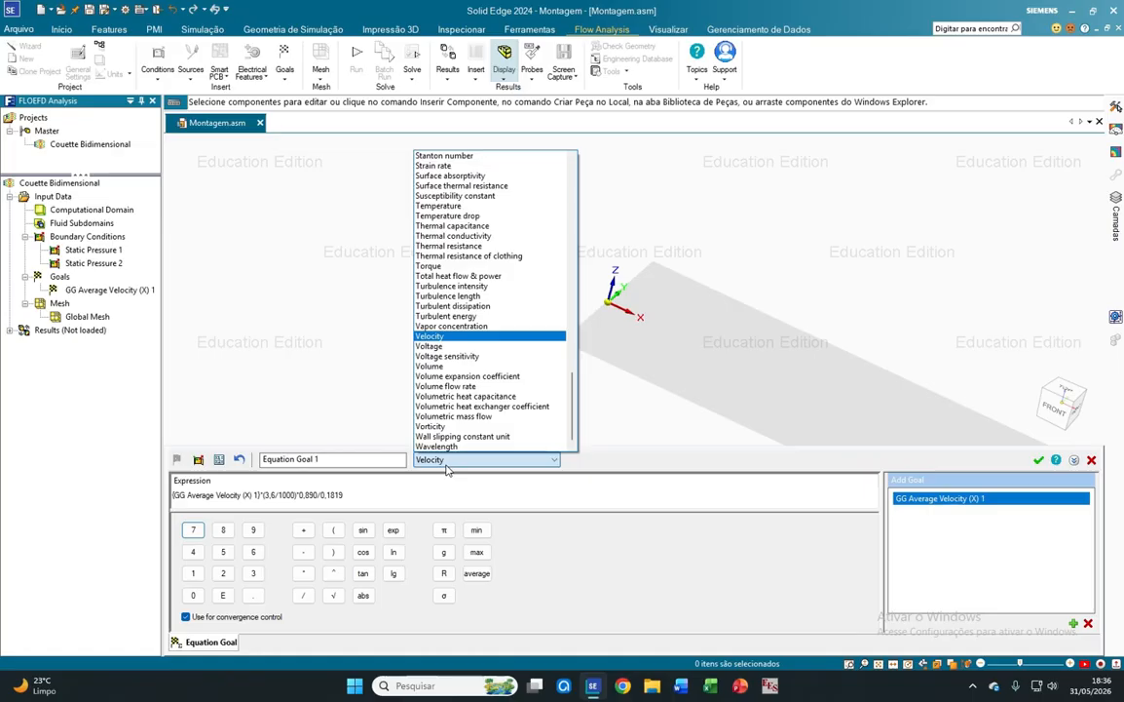
{"action": "left_click", "coordinate": [480, 158]}
{"action": "left_click", "coordinate": [453, 459]}
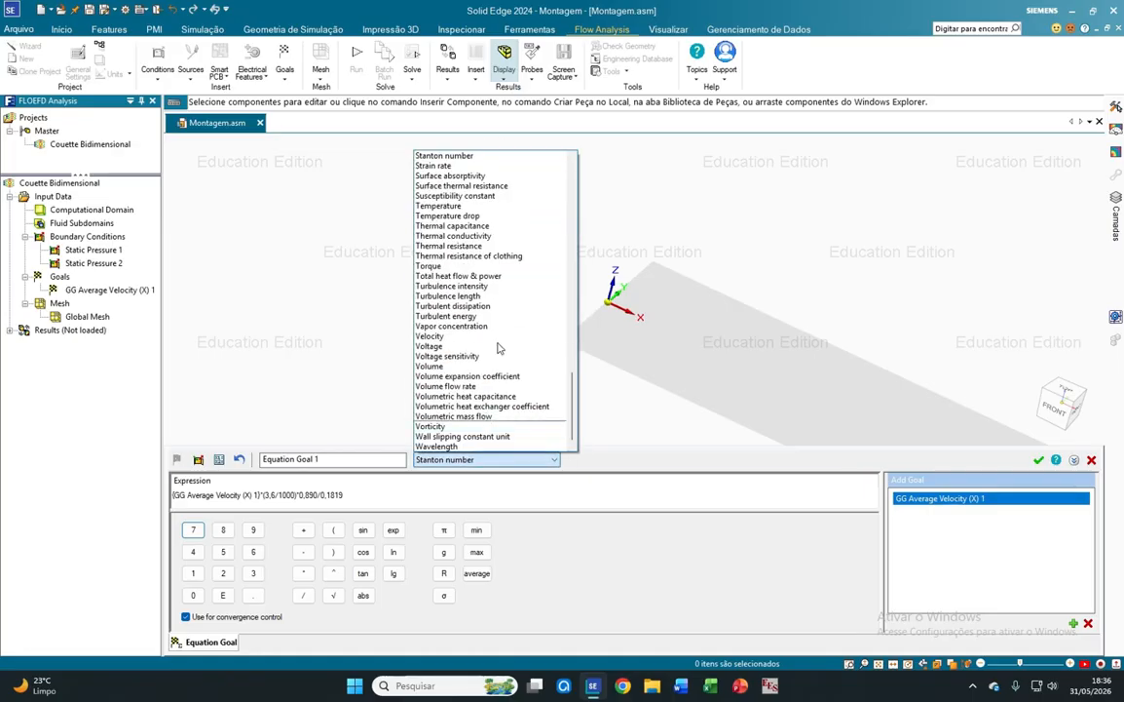
{"action": "scroll", "coordinate": [500, 321], "scroll_direction": "up", "scroll_amount": 5}
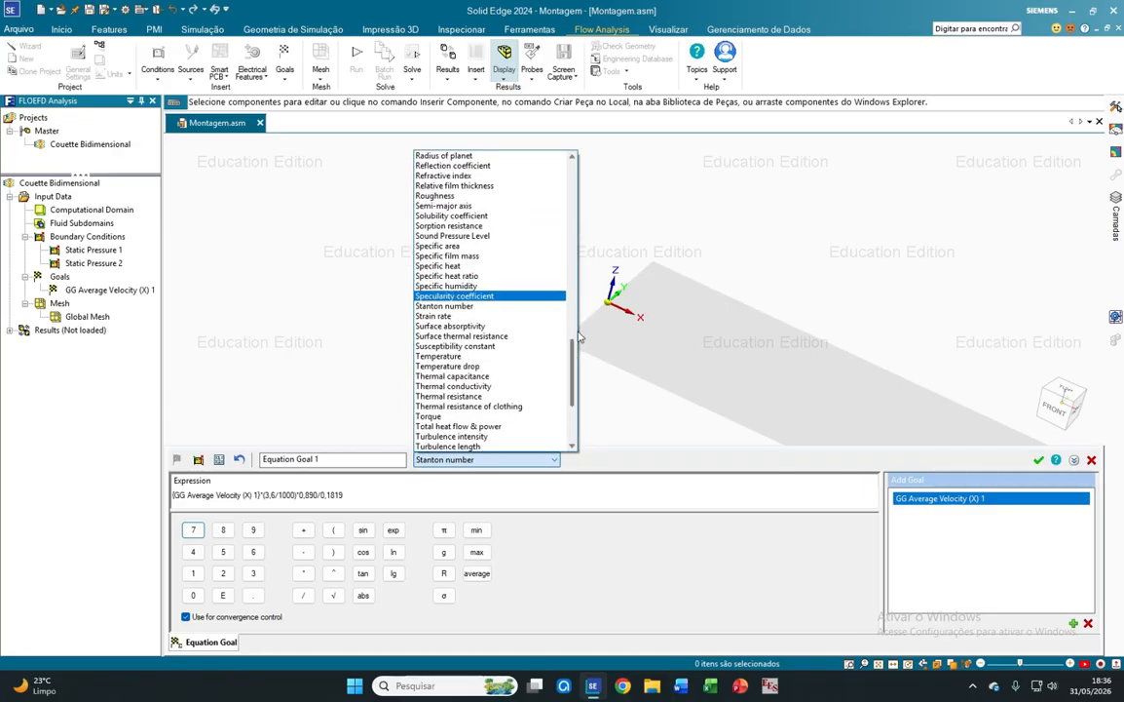
{"action": "scroll", "coordinate": [524, 304], "scroll_direction": "up", "scroll_amount": 10}
{"action": "left_click", "coordinate": [433, 156]}
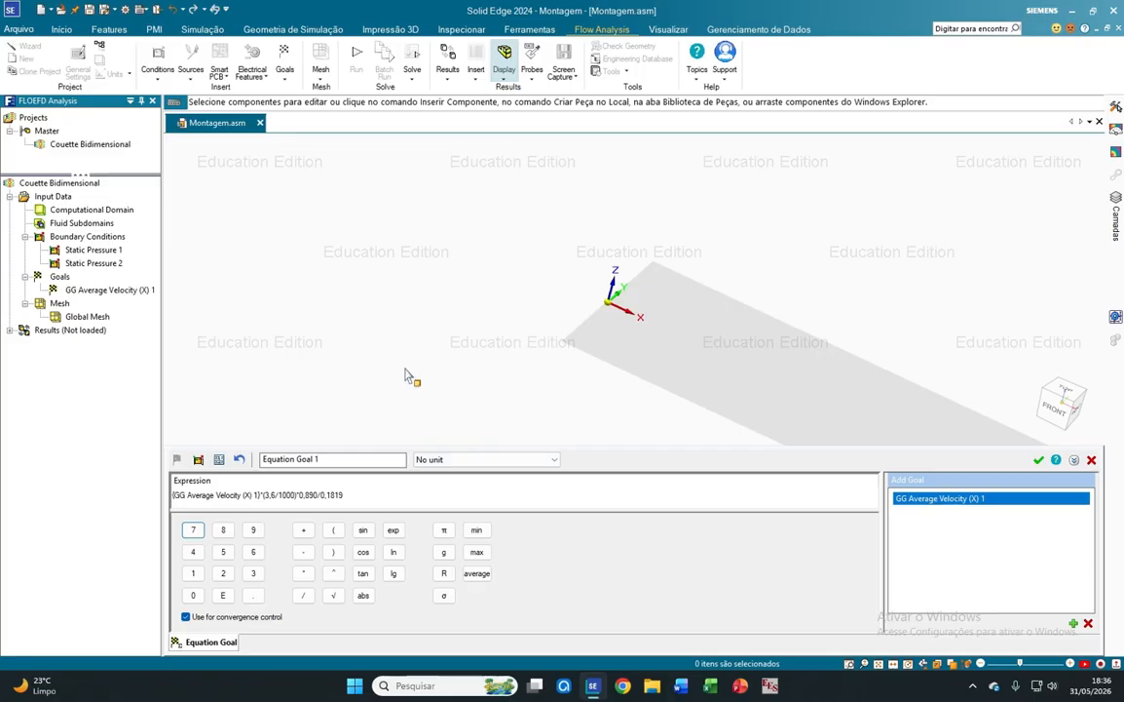
{"action": "triple_click", "coordinate": [332, 462]}
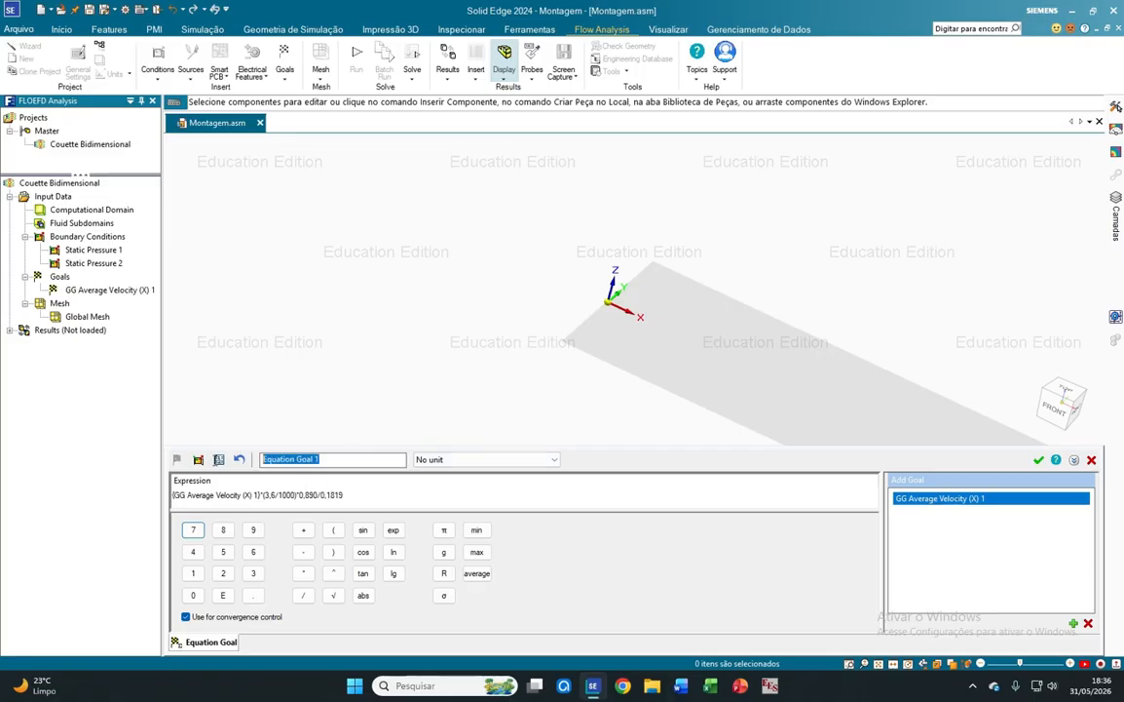
{"action": "type", "text": "Re"}
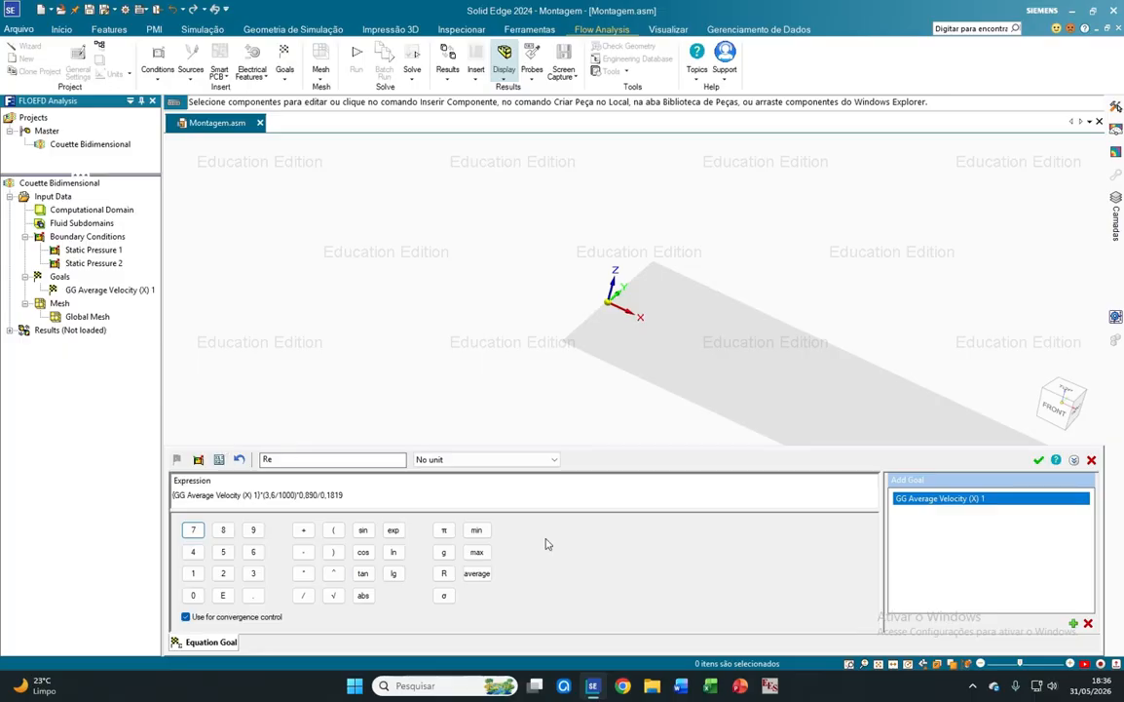
{"action": "left_click", "coordinate": [1039, 462]}
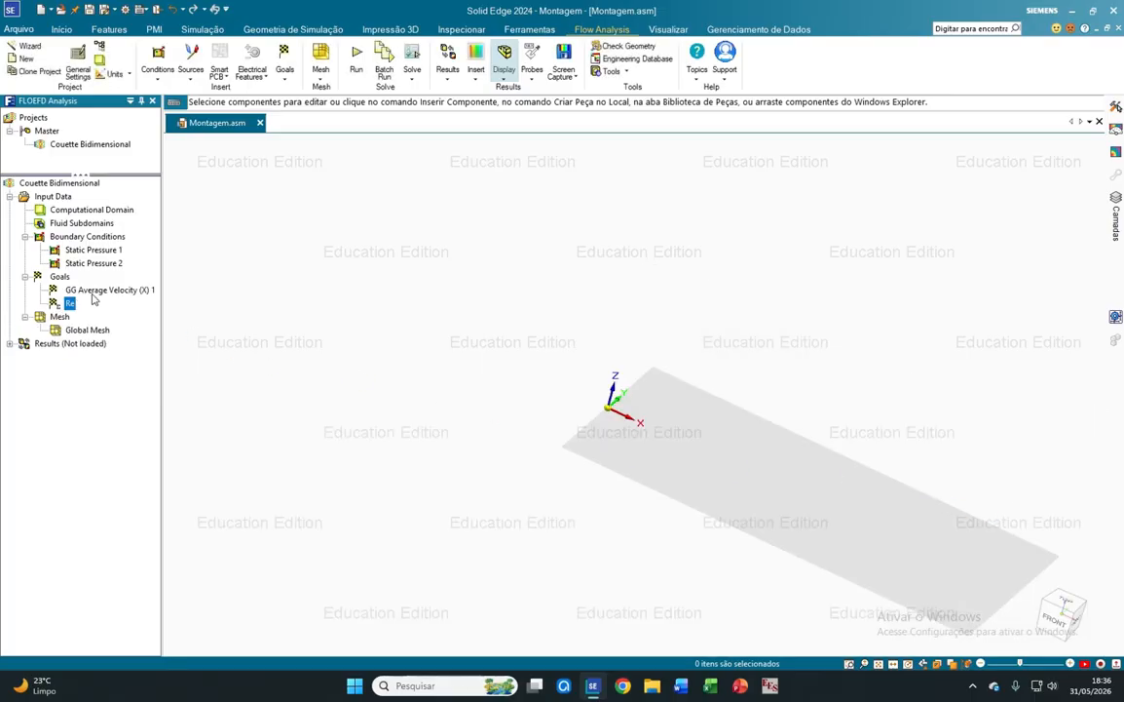
{"action": "left_click", "coordinate": [57, 293]}
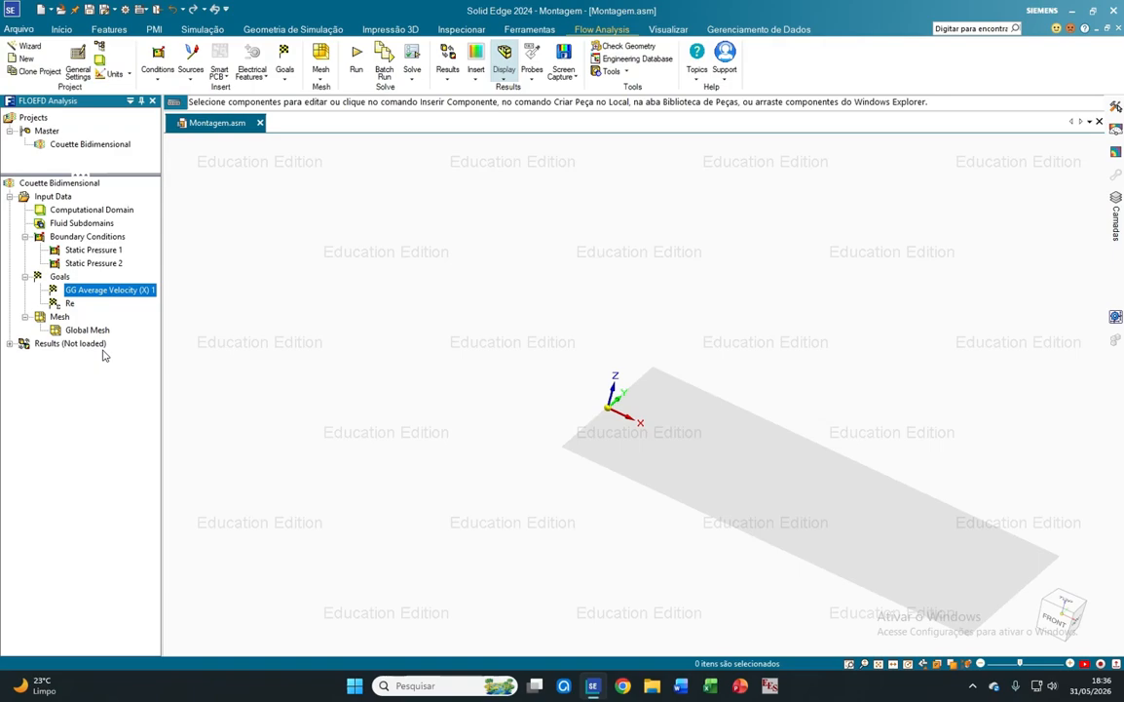
Switch the global mesh to manual settings and show the basic mesh in a close-up front view.
{"action": "right_click", "coordinate": [61, 319]}
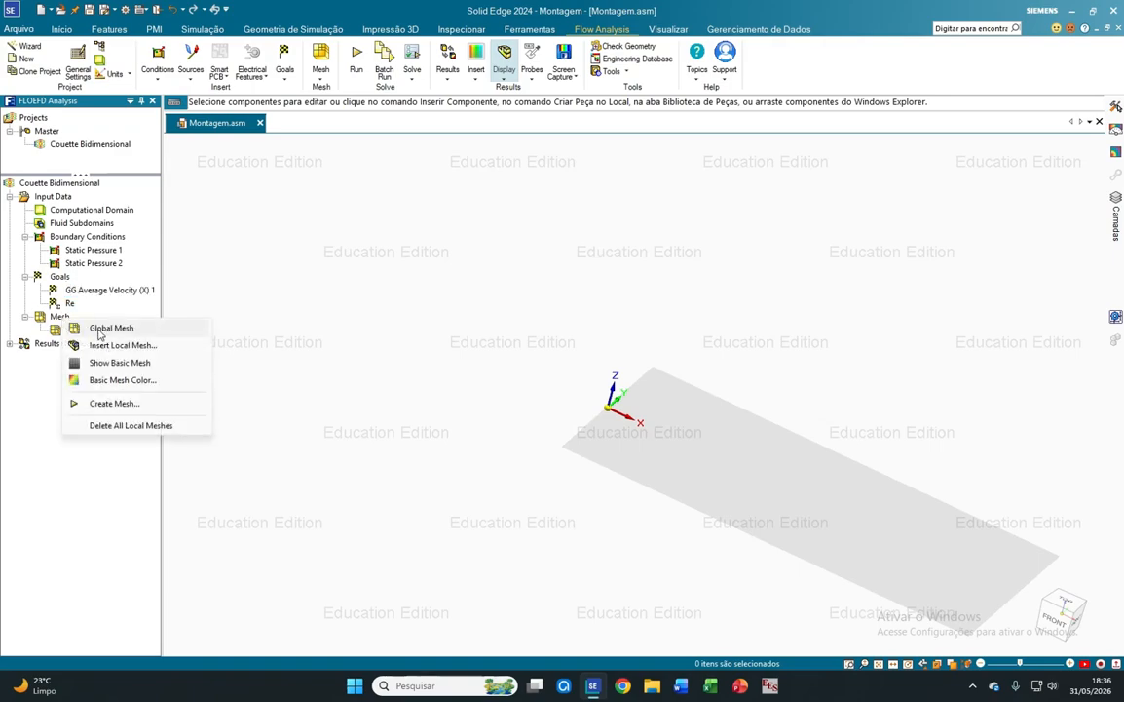
{"action": "left_click", "coordinate": [100, 329]}
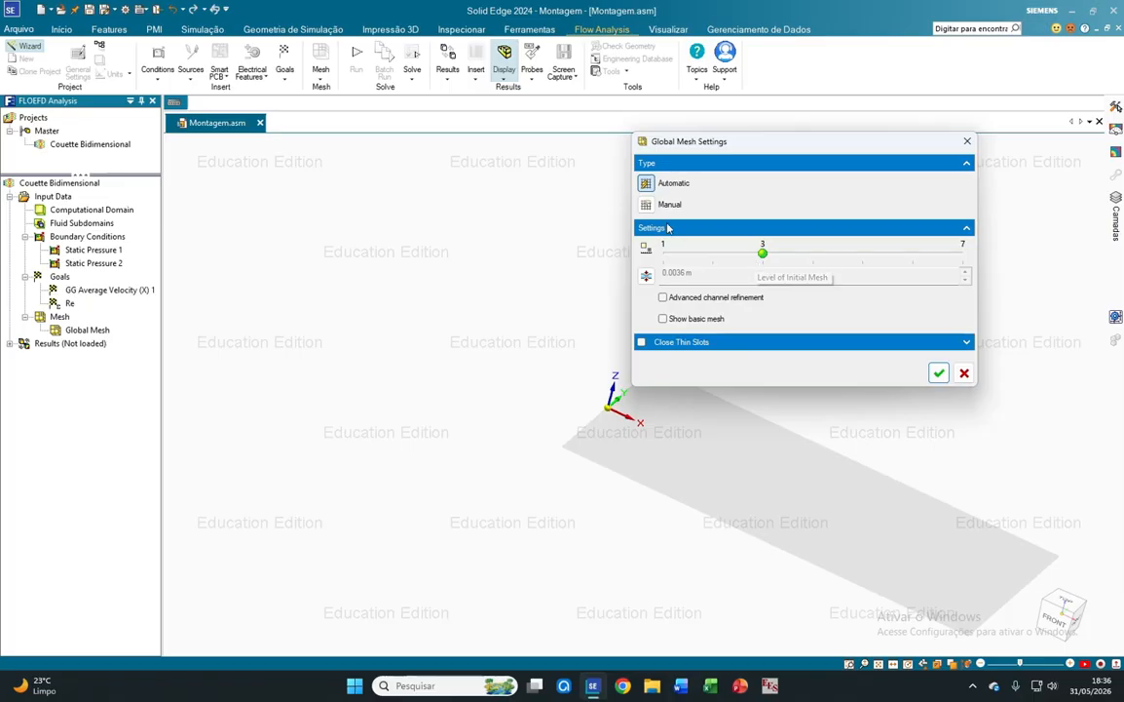
{"action": "left_click", "coordinate": [646, 205]}
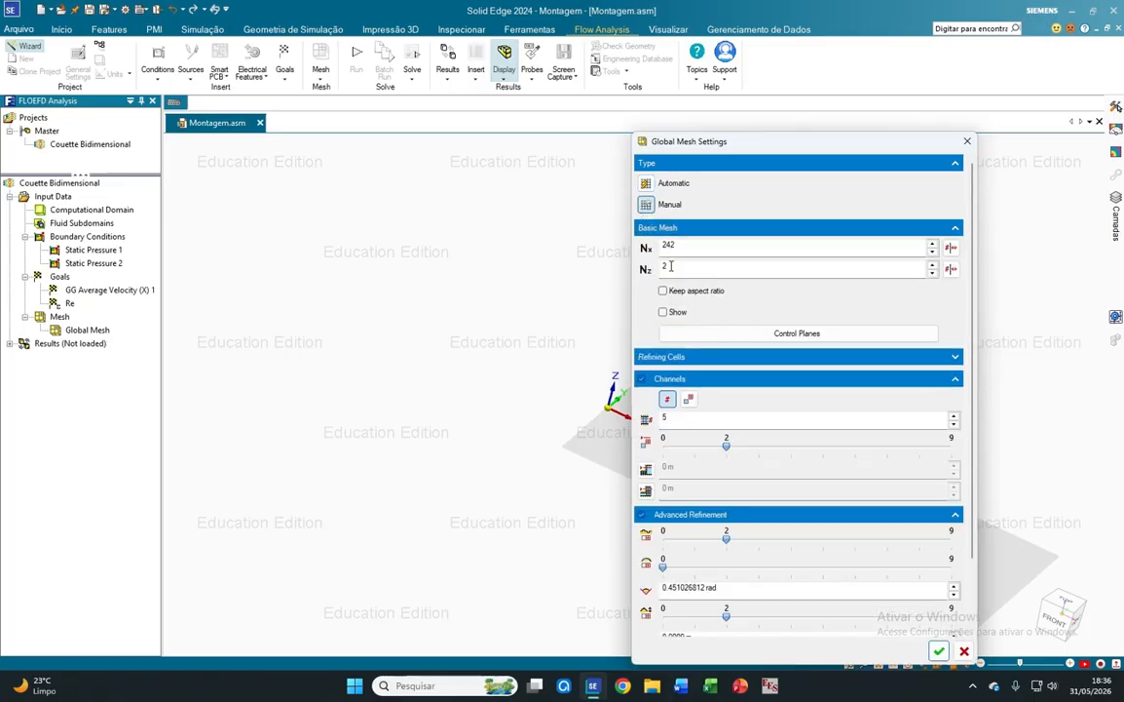
{"action": "double_click", "coordinate": [672, 269]}
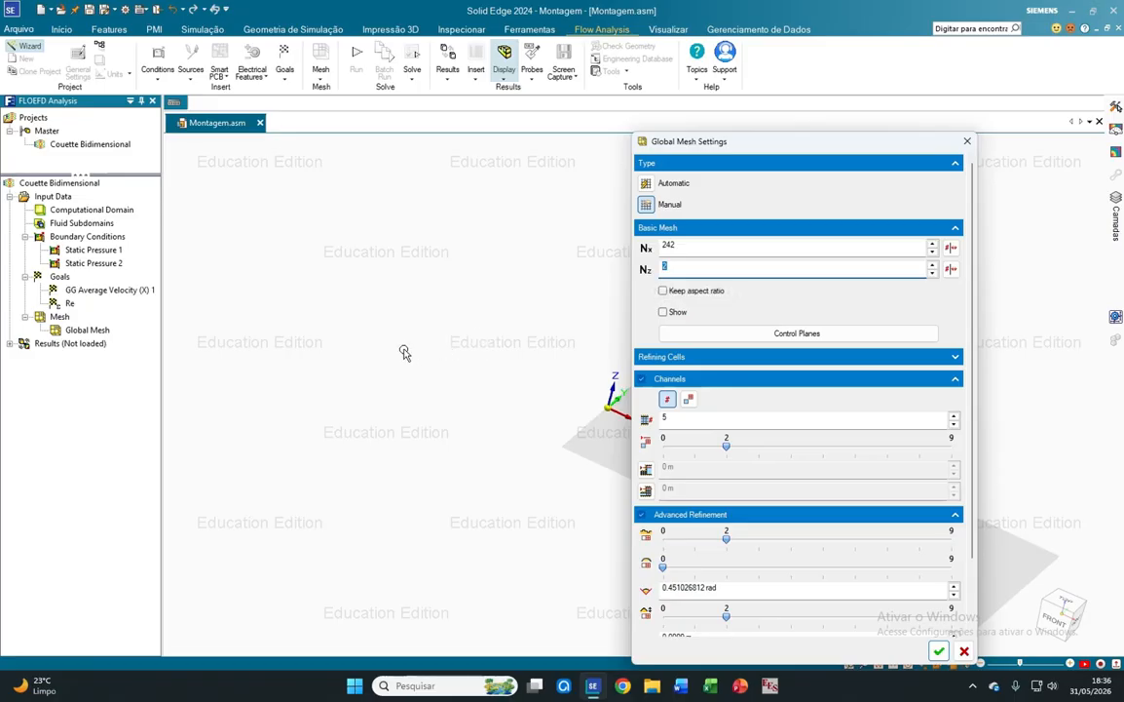
{"action": "left_click", "coordinate": [664, 312]}
{"action": "scroll", "coordinate": [376, 431], "scroll_direction": "down", "scroll_amount": 3}
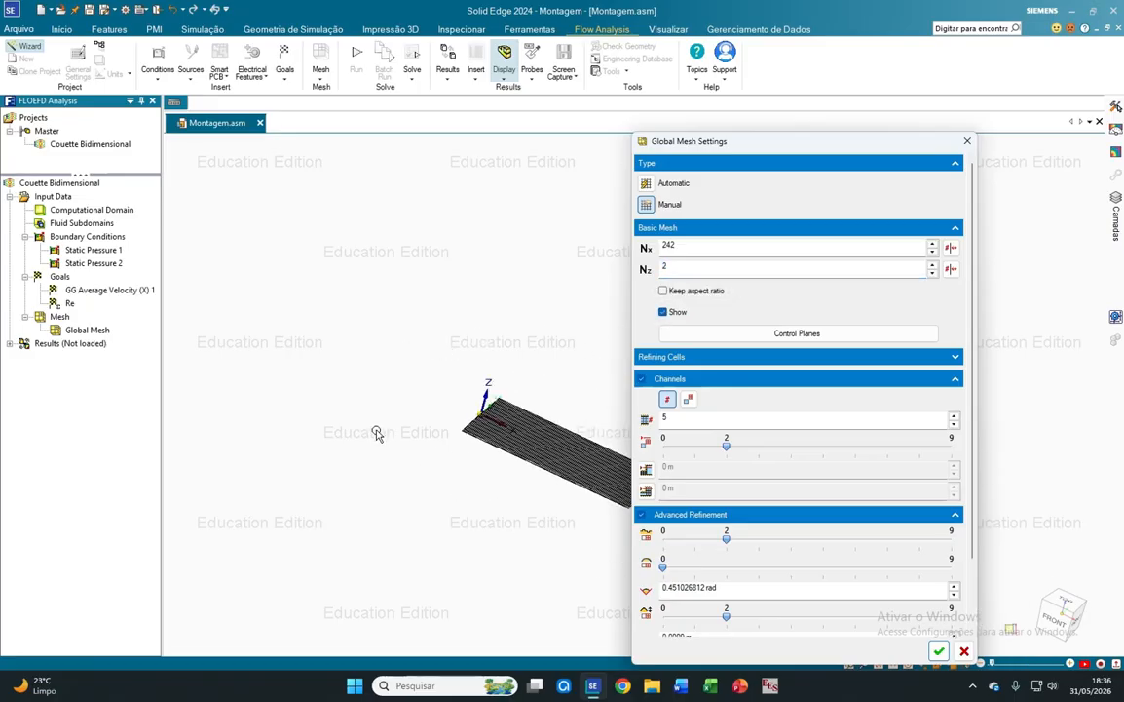
{"action": "middle_click_drag", "start_coordinate": [519, 451], "coordinate": [570, 467]}
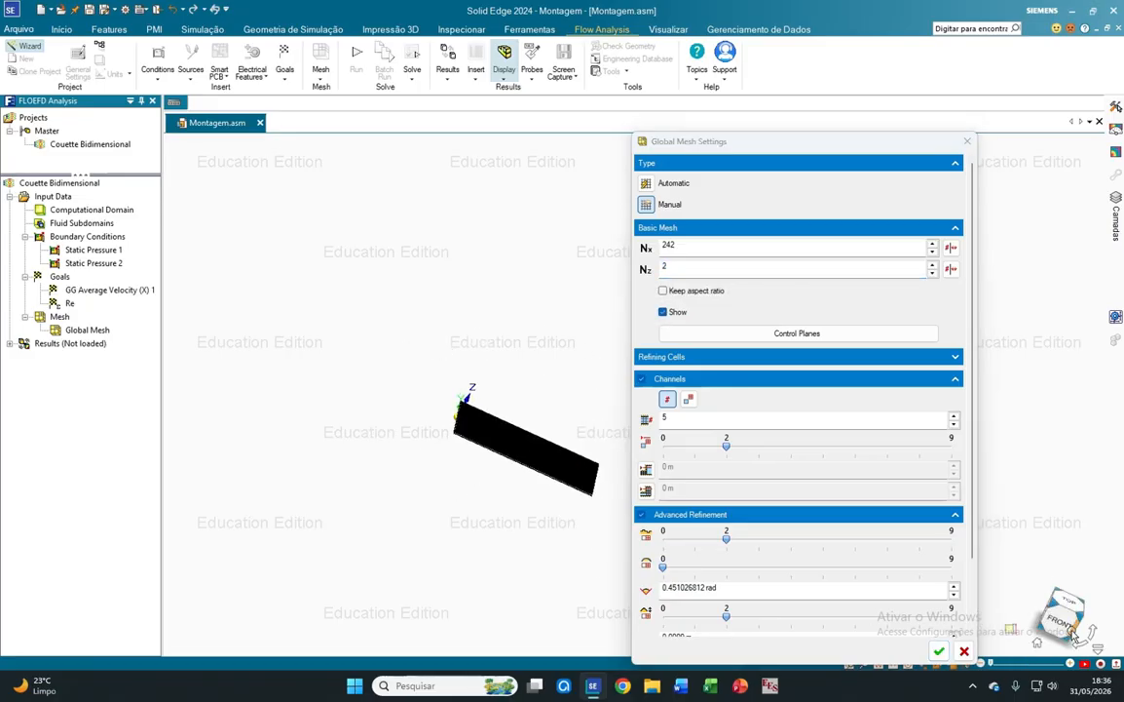
{"action": "left_click", "coordinate": [1070, 626]}
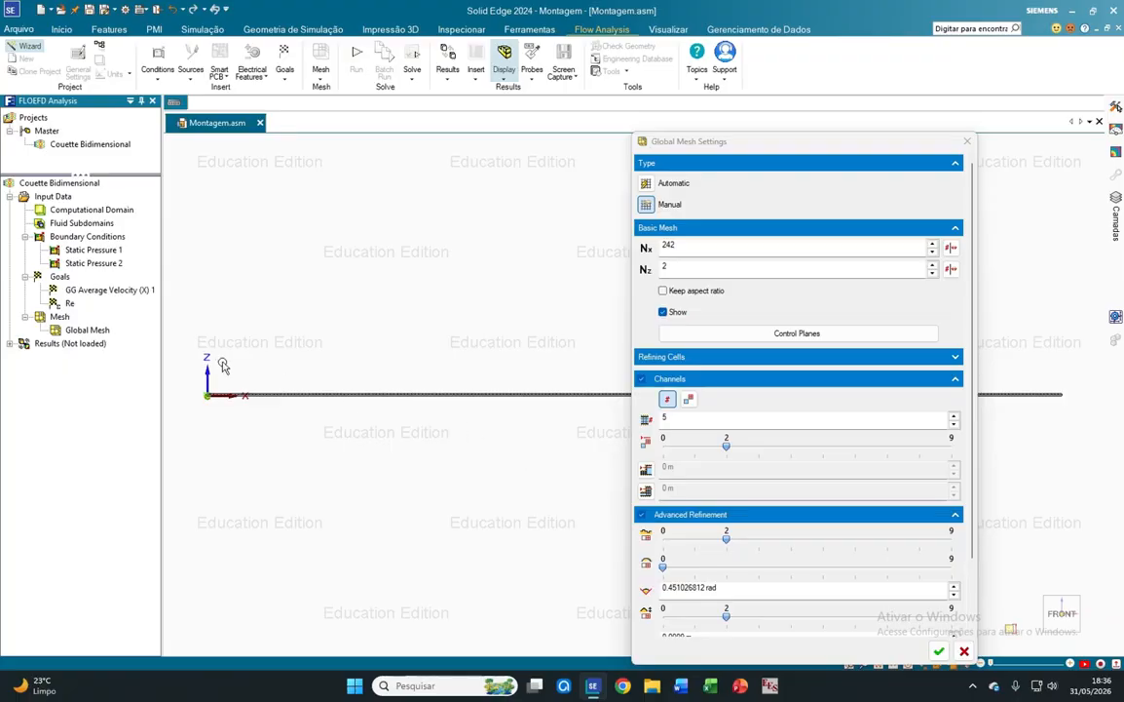
{"action": "scroll", "coordinate": [200, 392], "scroll_direction": "up", "scroll_amount": 10}
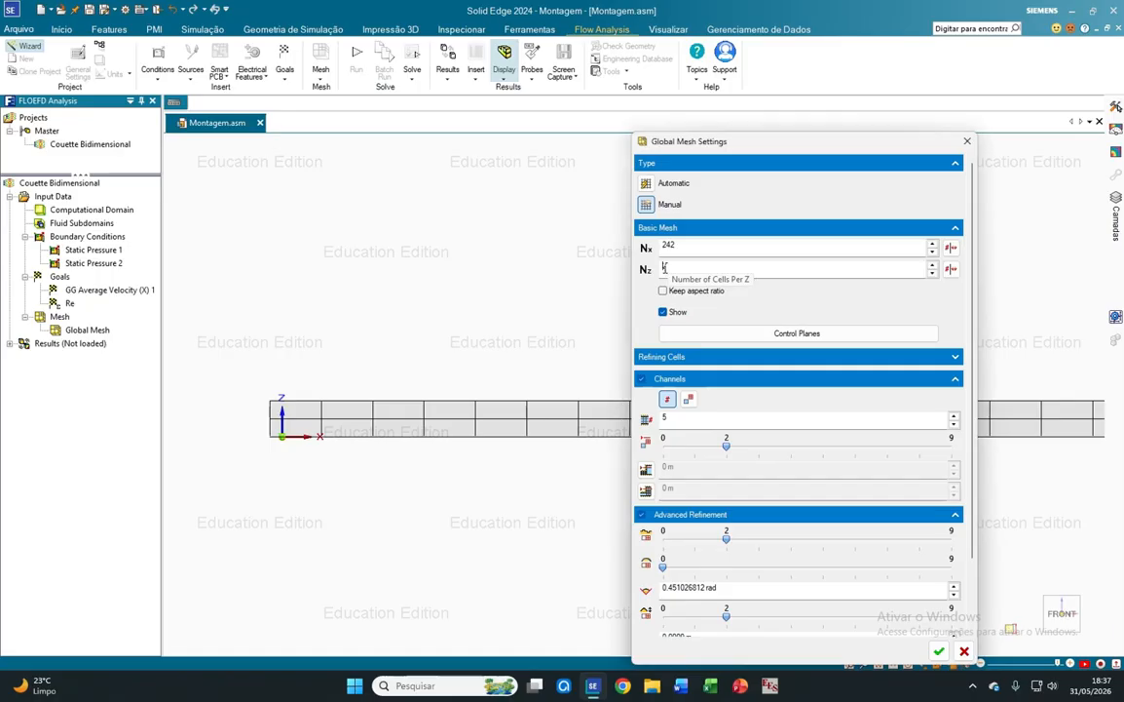
Set the basic mesh to 12 cells along Z, apply the global mesh settings, and hide the basic mesh.
{"action": "left_click", "coordinate": [681, 270]}
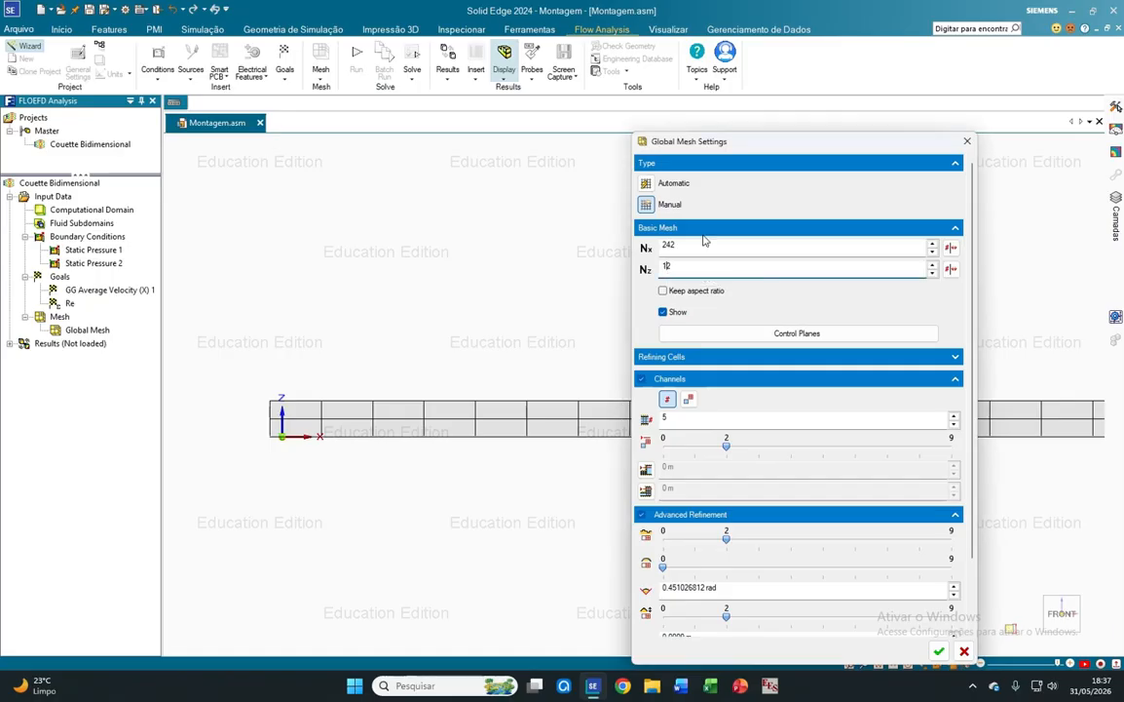
{"action": "left_click", "coordinate": [697, 245]}
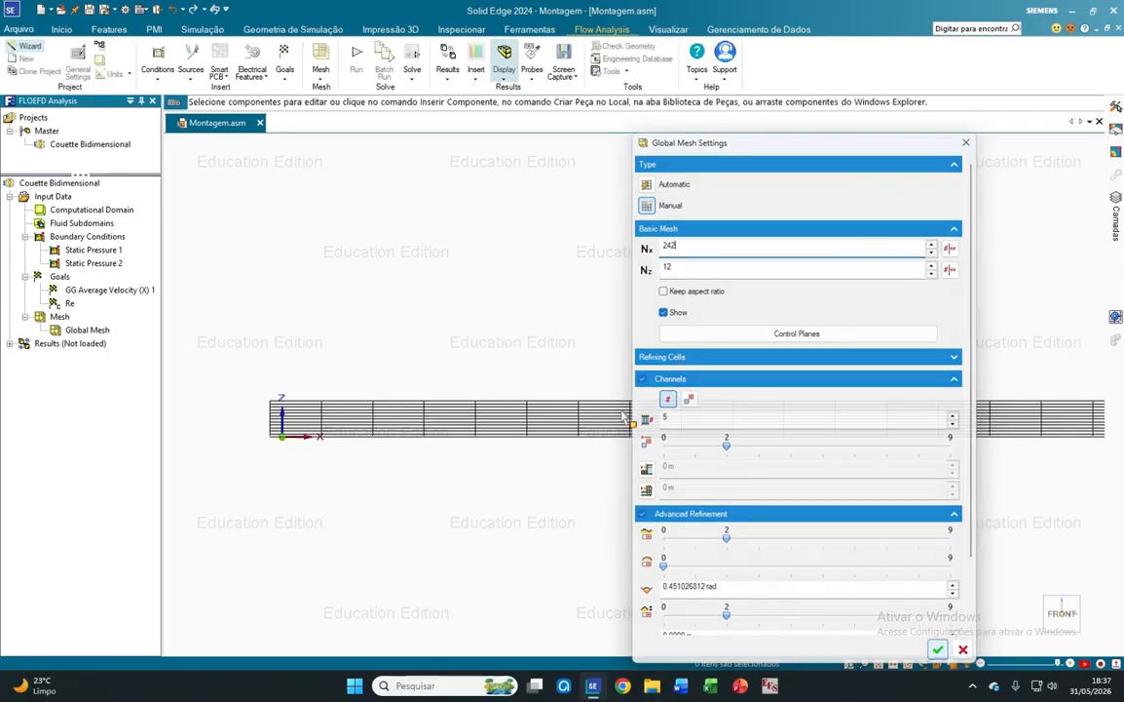
{"action": "scroll", "coordinate": [463, 324], "scroll_direction": "down", "scroll_amount": 3}
{"action": "middle_click_drag", "start_coordinate": [464, 324], "coordinate": [434, 352]}
{"action": "scroll", "coordinate": [433, 352], "scroll_direction": "down", "scroll_amount": 3}
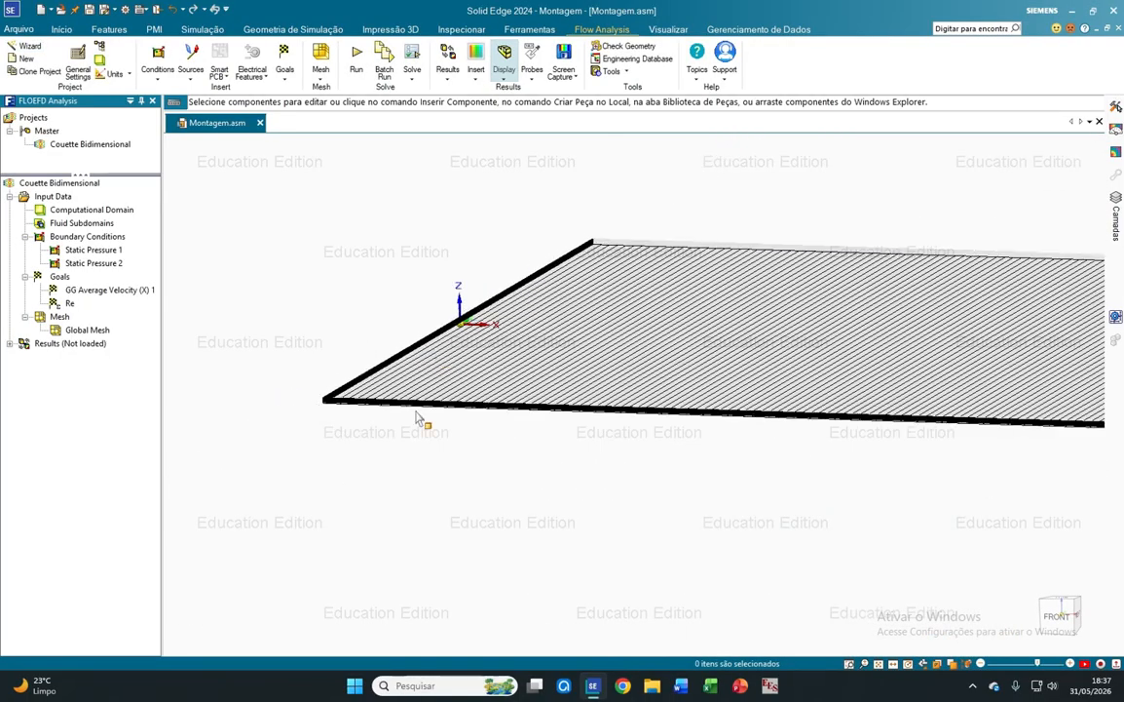
{"action": "right_click", "coordinate": [61, 318]}
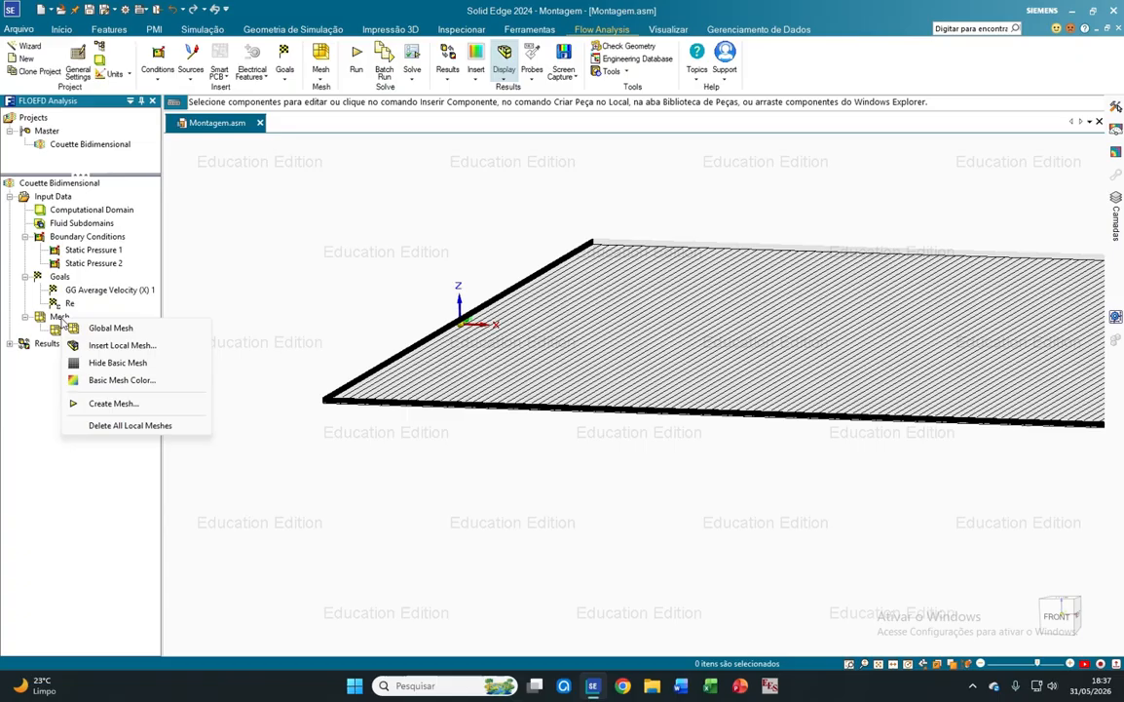
{"action": "left_click", "coordinate": [98, 363]}
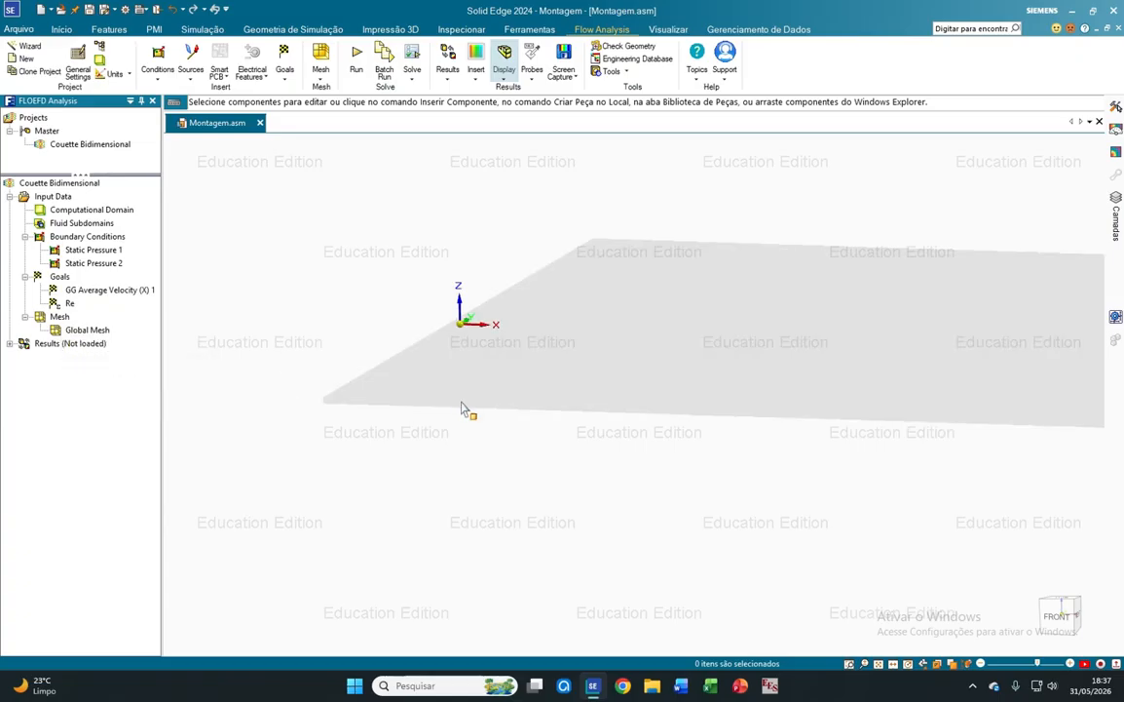
Run a new calculation on this computer with all cores and open the solver monitor.
{"action": "left_click", "coordinate": [354, 59]}
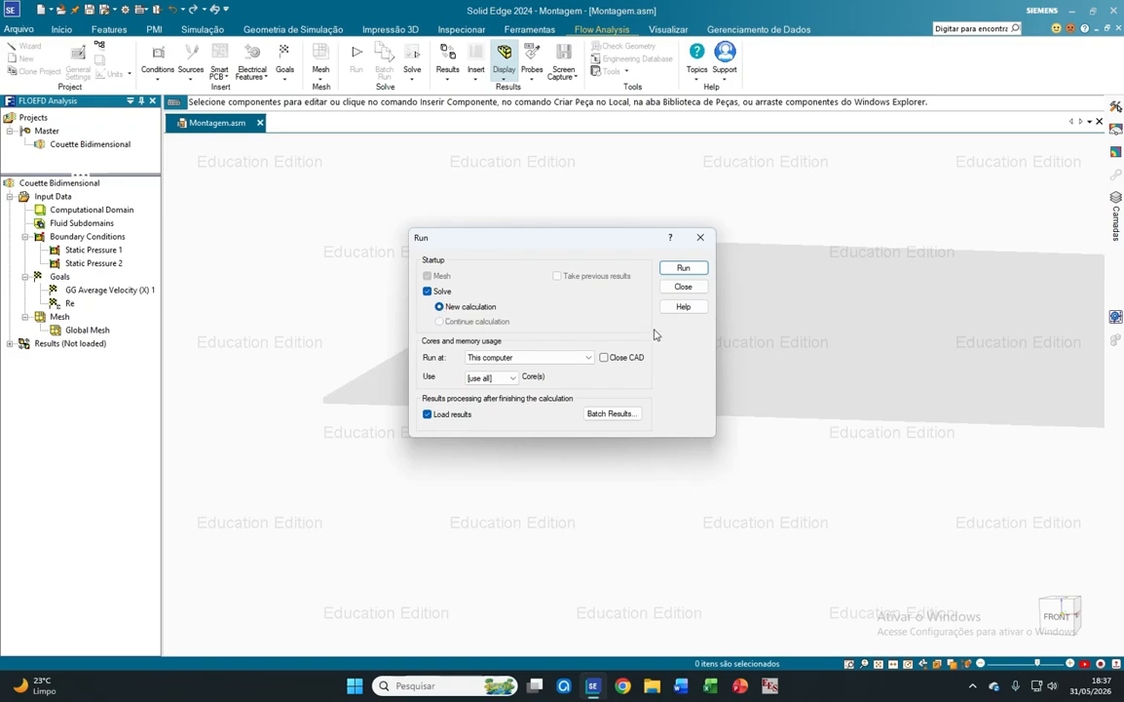
{"action": "left_click", "coordinate": [680, 271]}
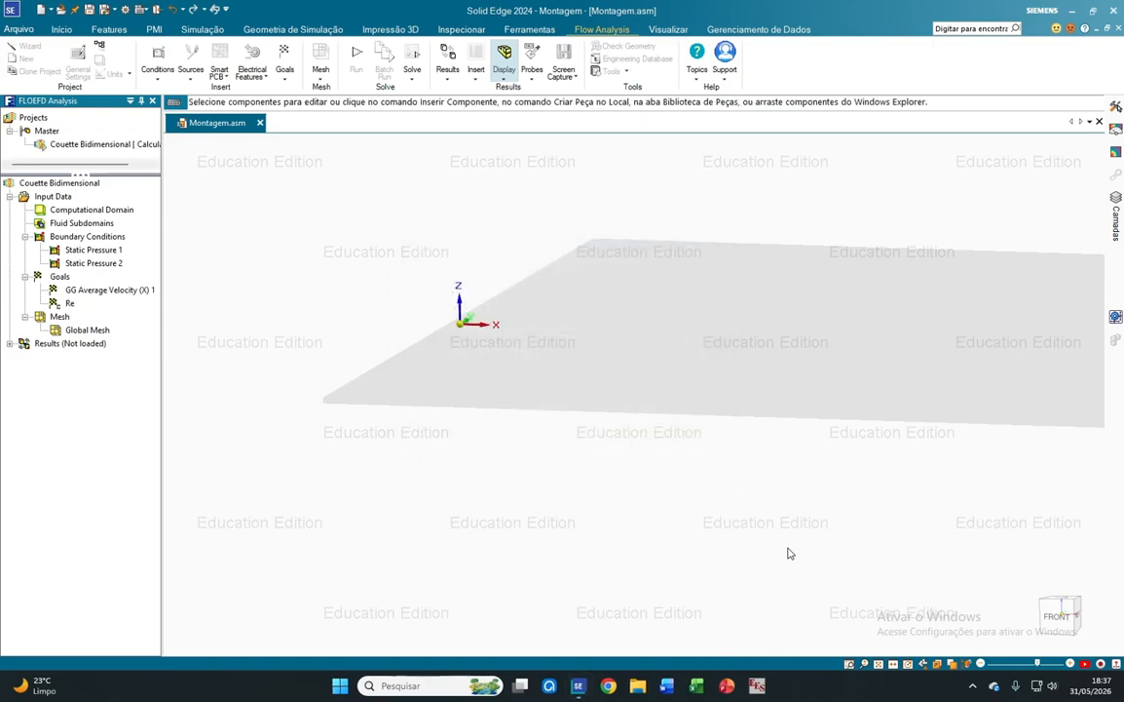
{"action": "left_click", "coordinate": [785, 687]}
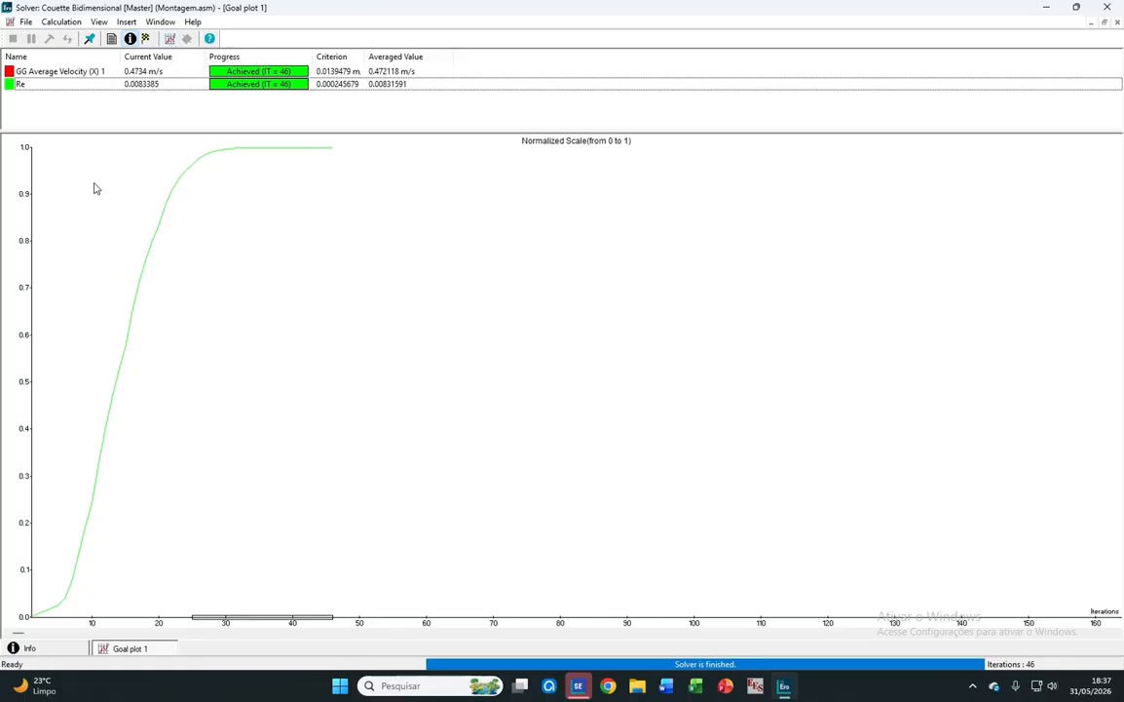
Replace the solver's goal plot with one showing only GG Average Velocity (X) 1, and enlarge its graph area.
{"action": "left_click_drag", "start_coordinate": [107, 134], "coordinate": [110, 111]}
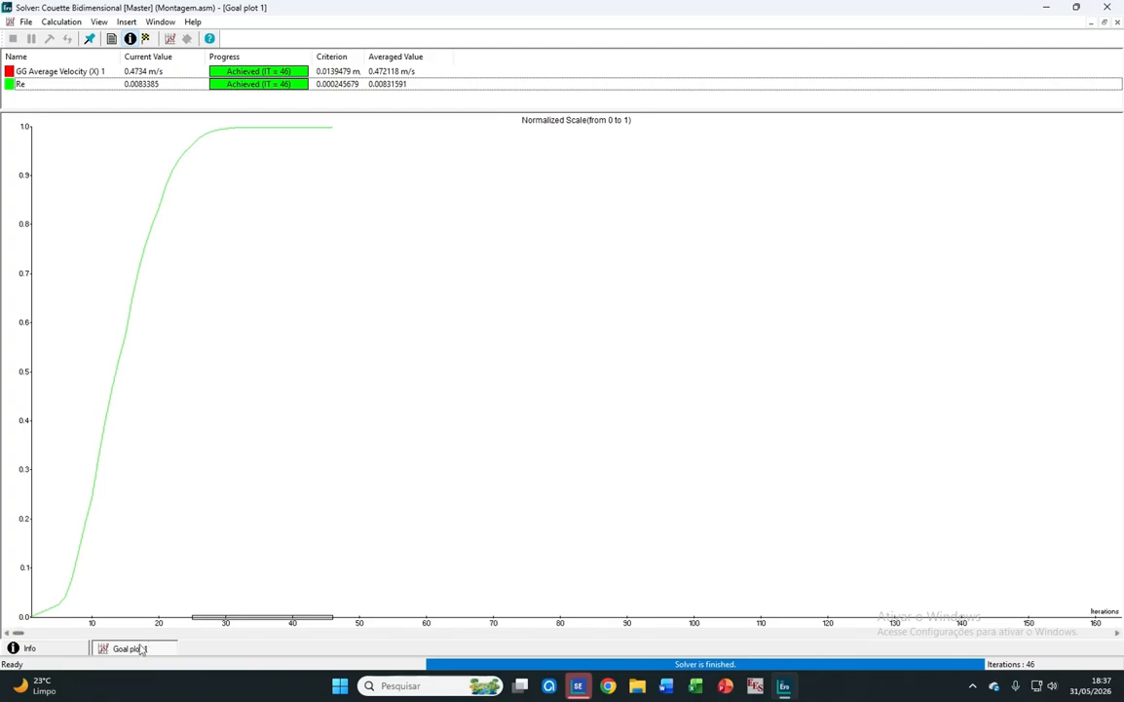
{"action": "left_click", "coordinate": [1116, 21]}
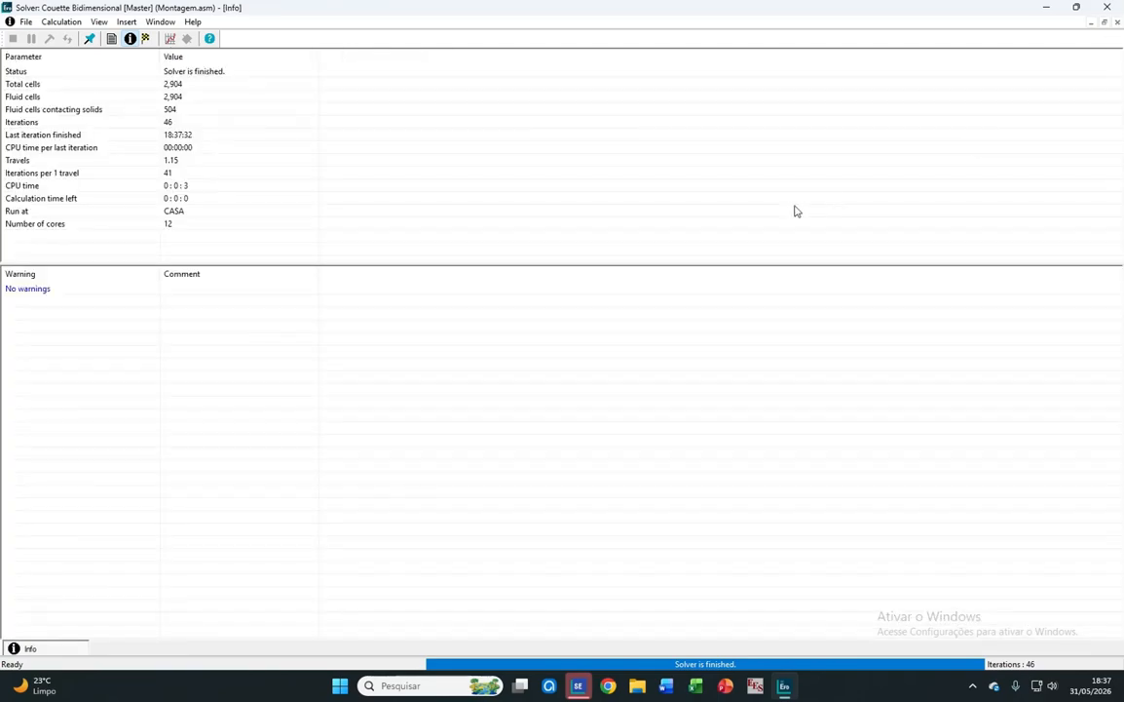
{"action": "left_click", "coordinate": [169, 39]}
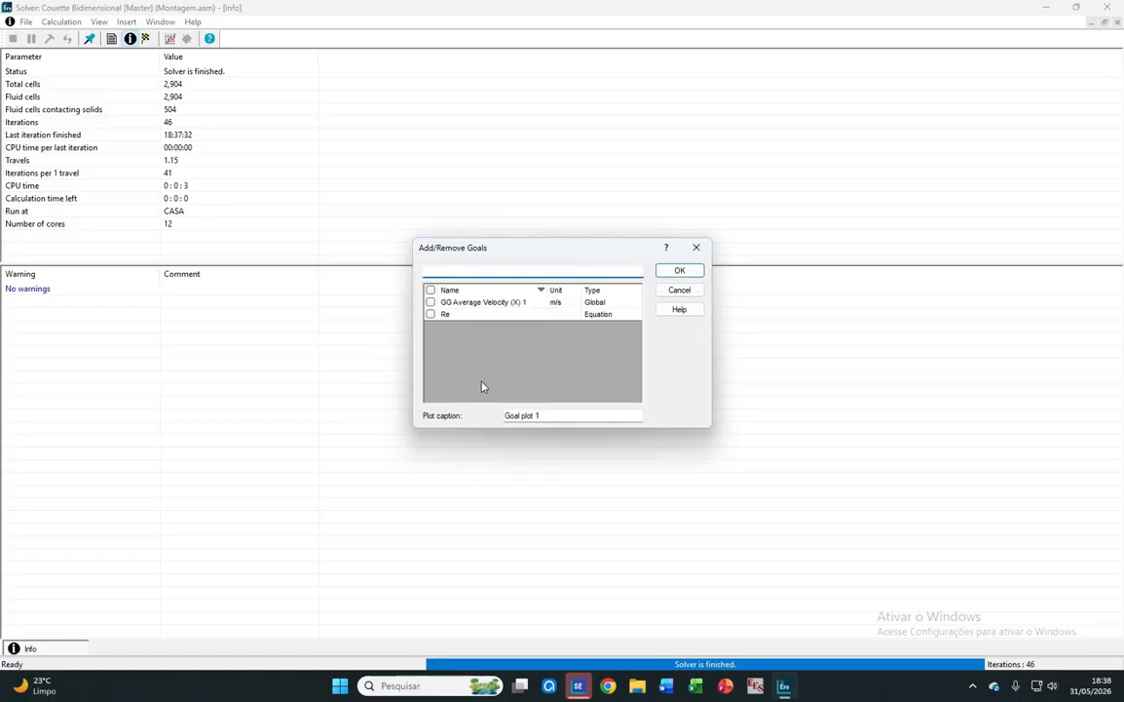
{"action": "left_click", "coordinate": [430, 302]}
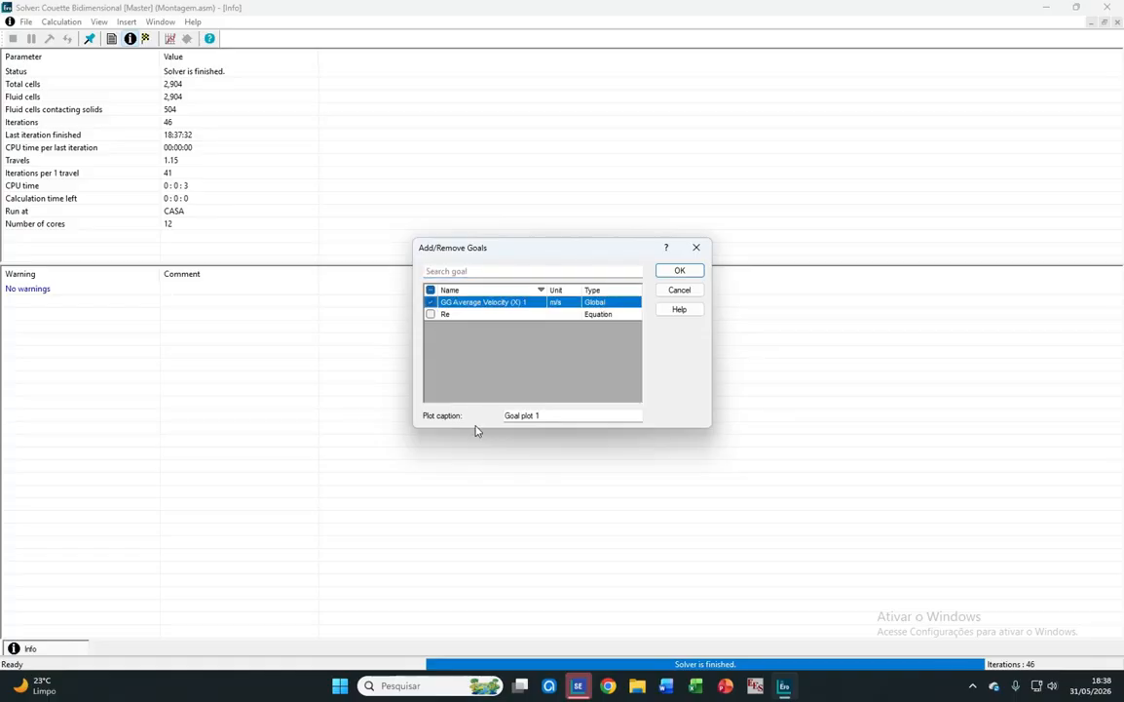
{"action": "left_click", "coordinate": [678, 271]}
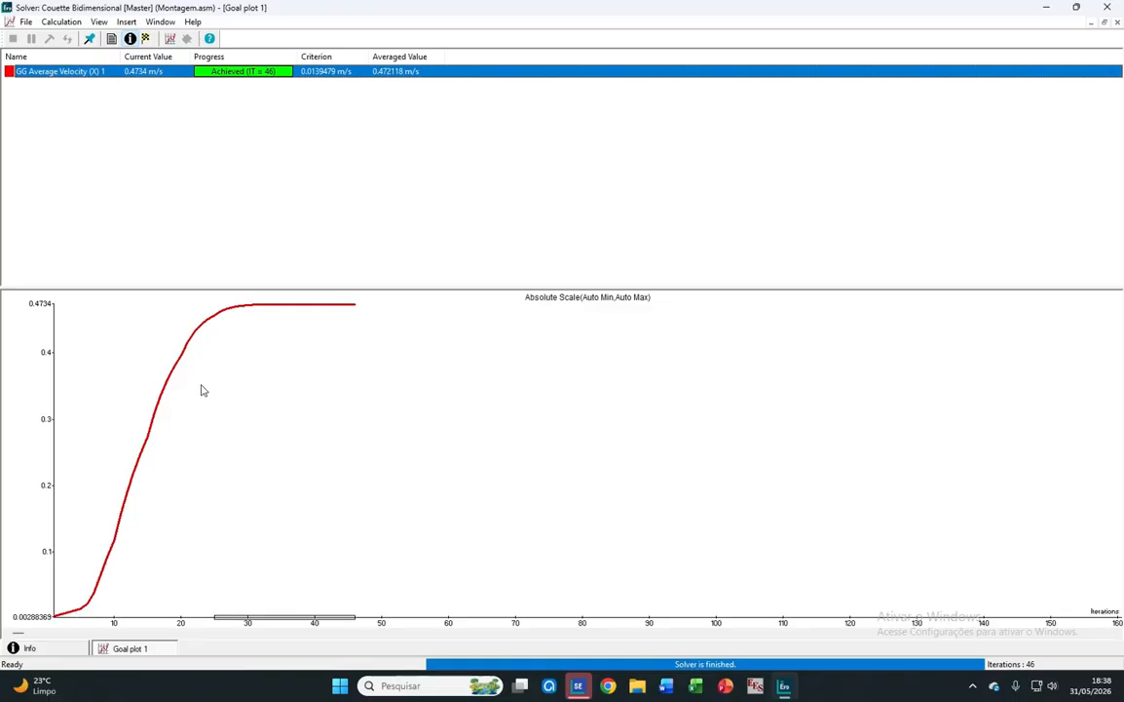
{"action": "left_click_drag", "start_coordinate": [313, 267], "coordinate": [374, 111]}
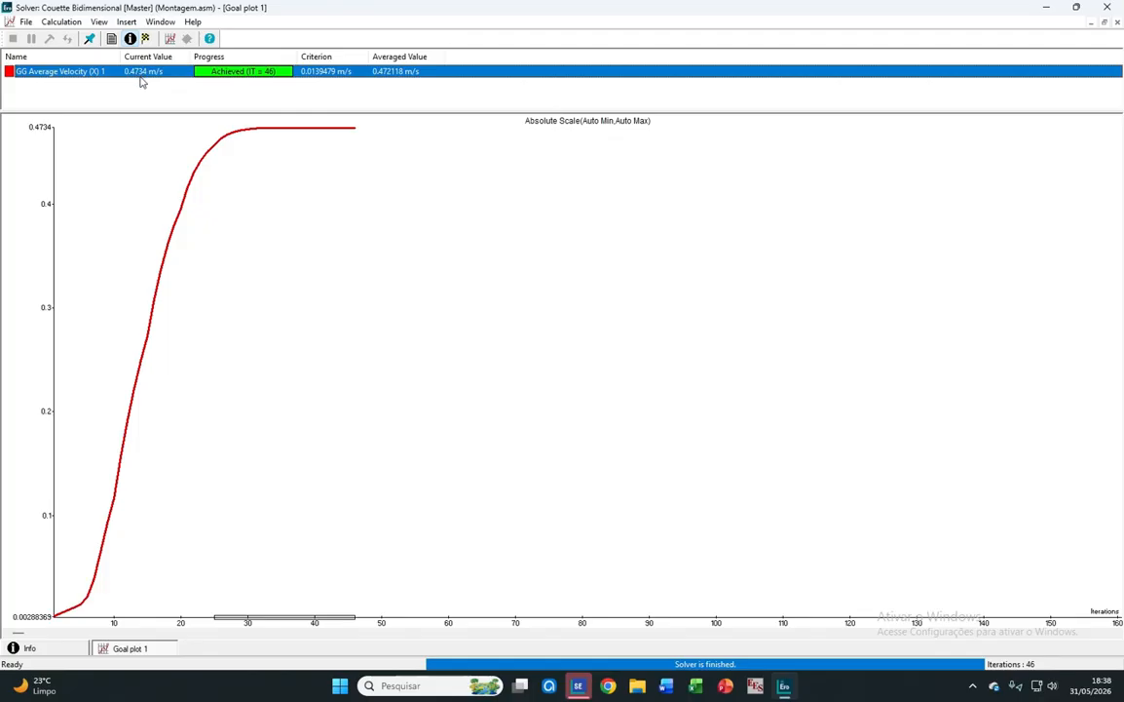
Switch back to Solid Edge and start a cut plot on the XZ plane.
{"action": "left_click", "coordinate": [578, 685]}
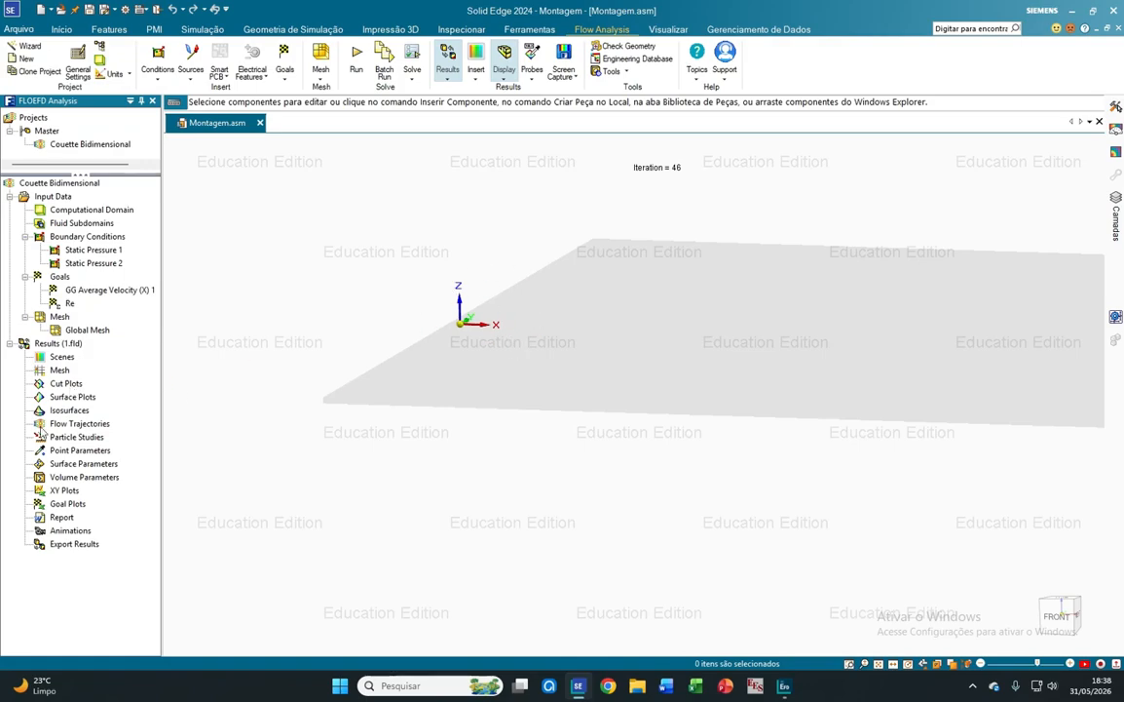
{"action": "right_click", "coordinate": [72, 385]}
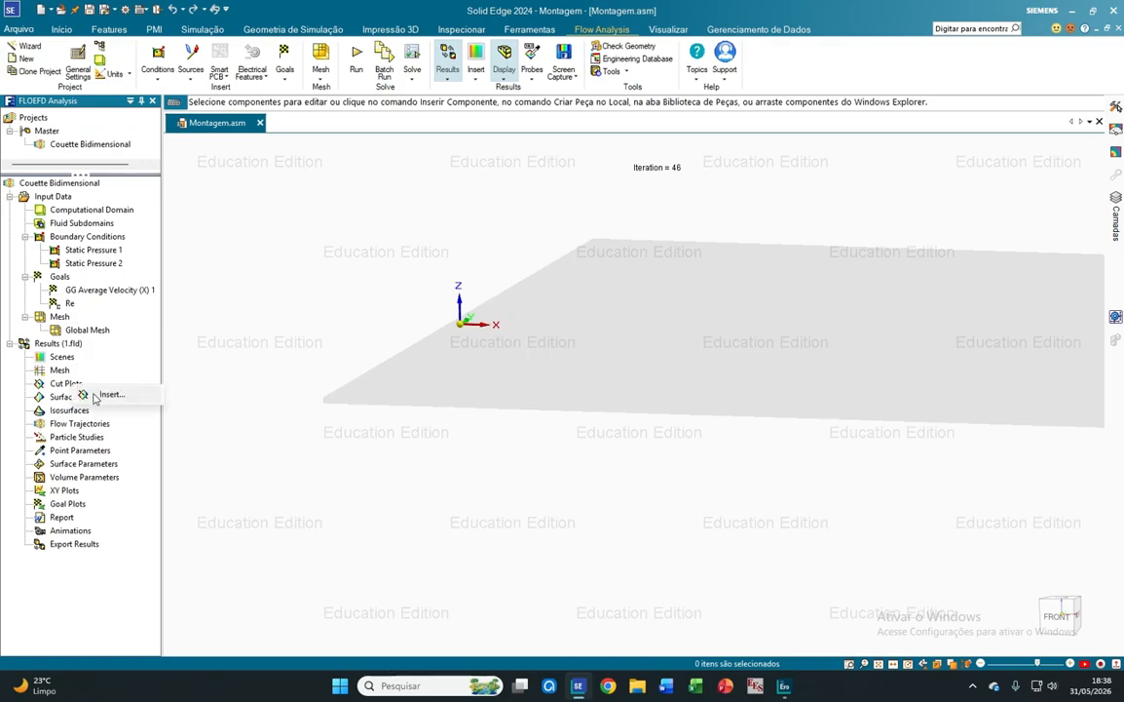
{"action": "left_click", "coordinate": [97, 395]}
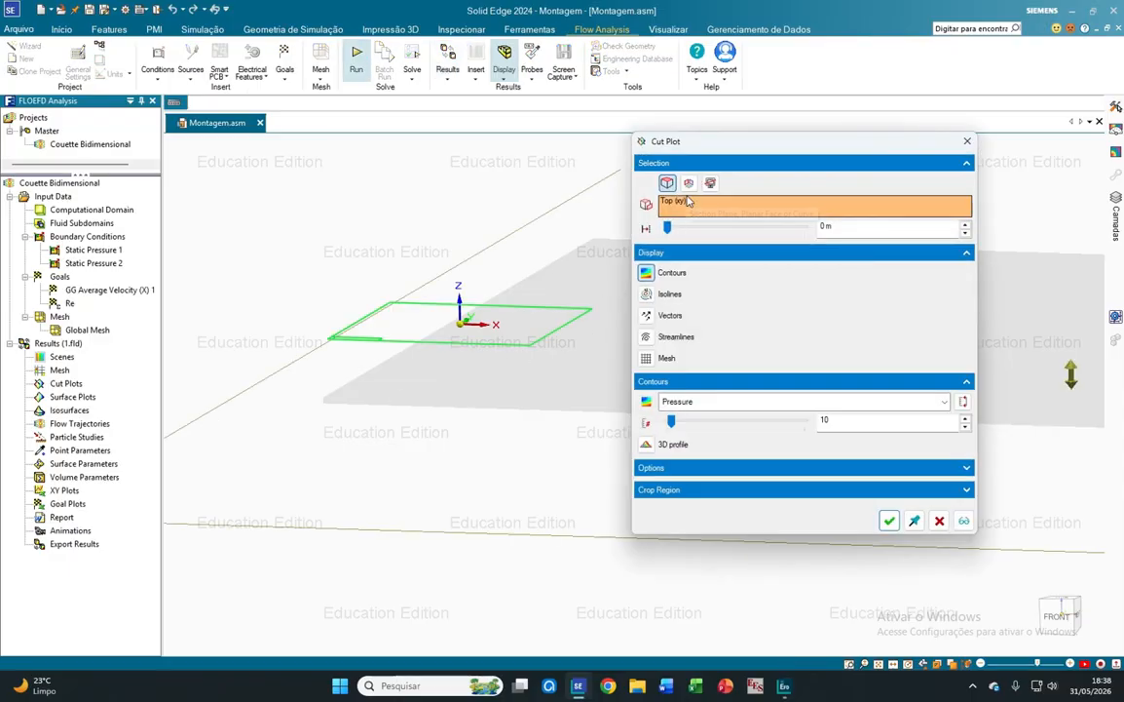
{"action": "left_click", "coordinate": [688, 182]}
{"action": "left_click", "coordinate": [682, 227]}
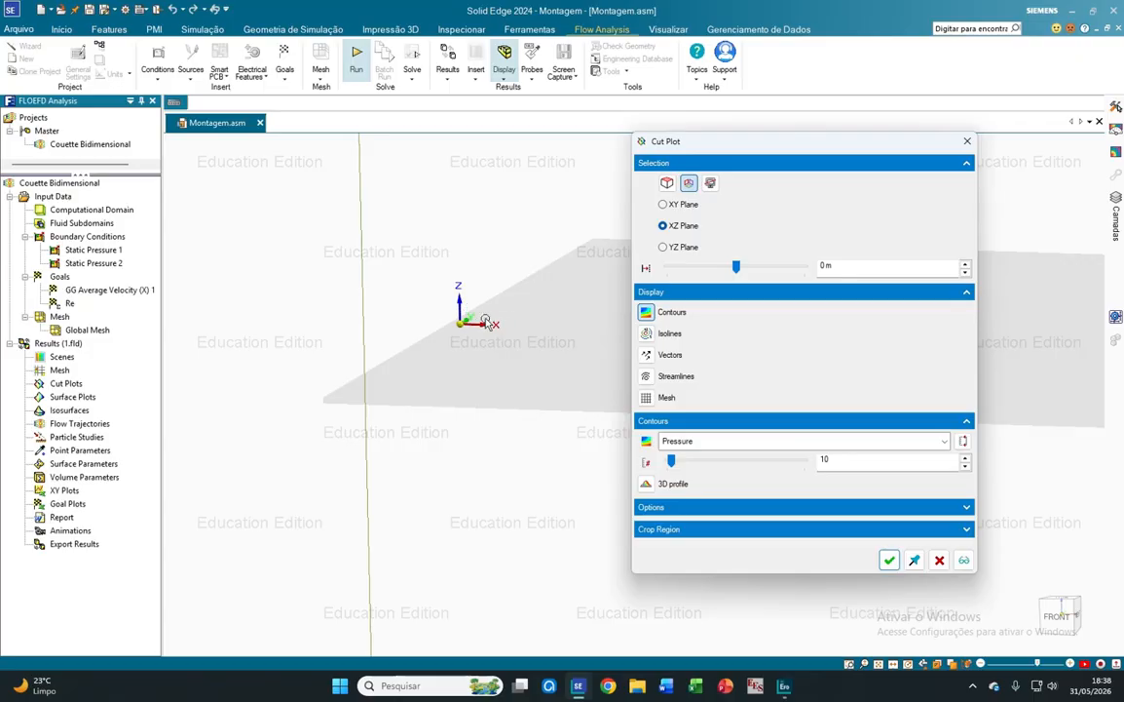
Set the cut plot contours to Velocity (X) with a plot transparency of 0.3, and create the plot.
{"action": "left_click", "coordinate": [942, 441]}
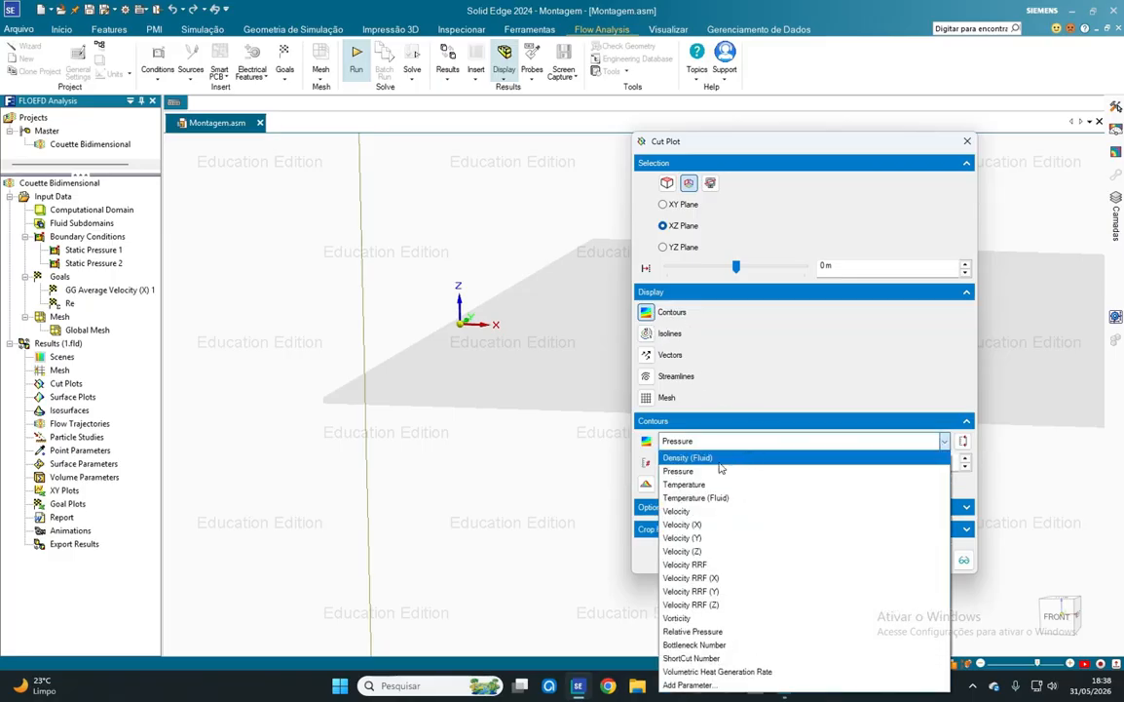
{"action": "left_click", "coordinate": [722, 525]}
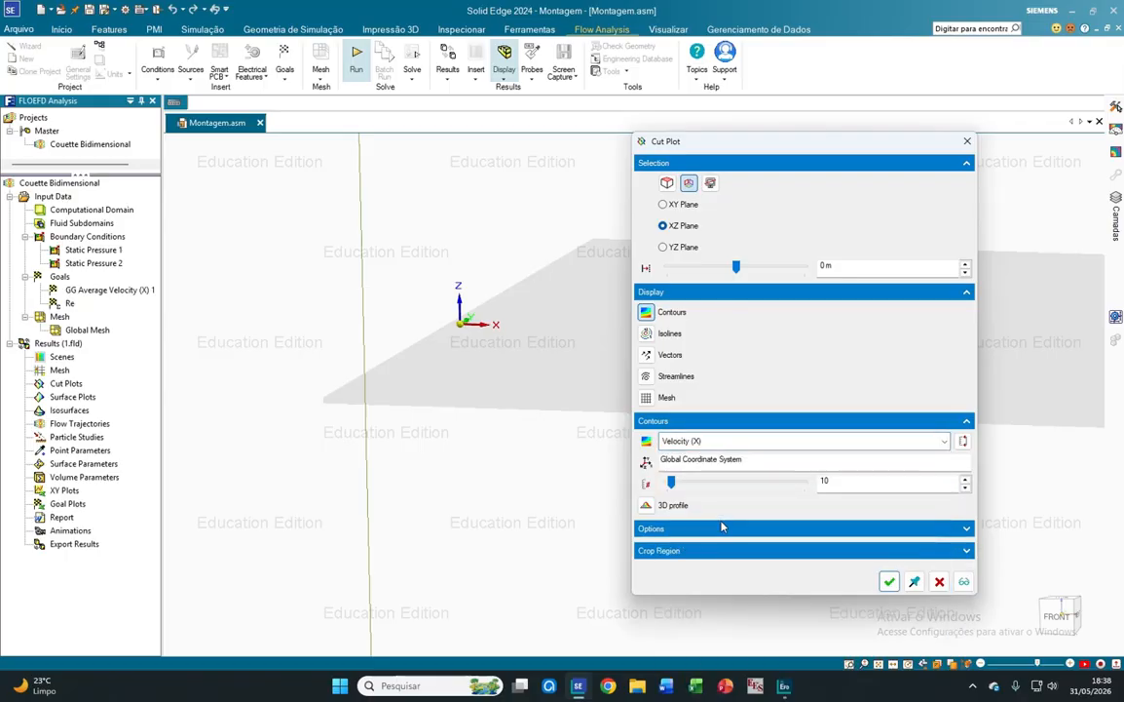
{"action": "left_click", "coordinate": [698, 532]}
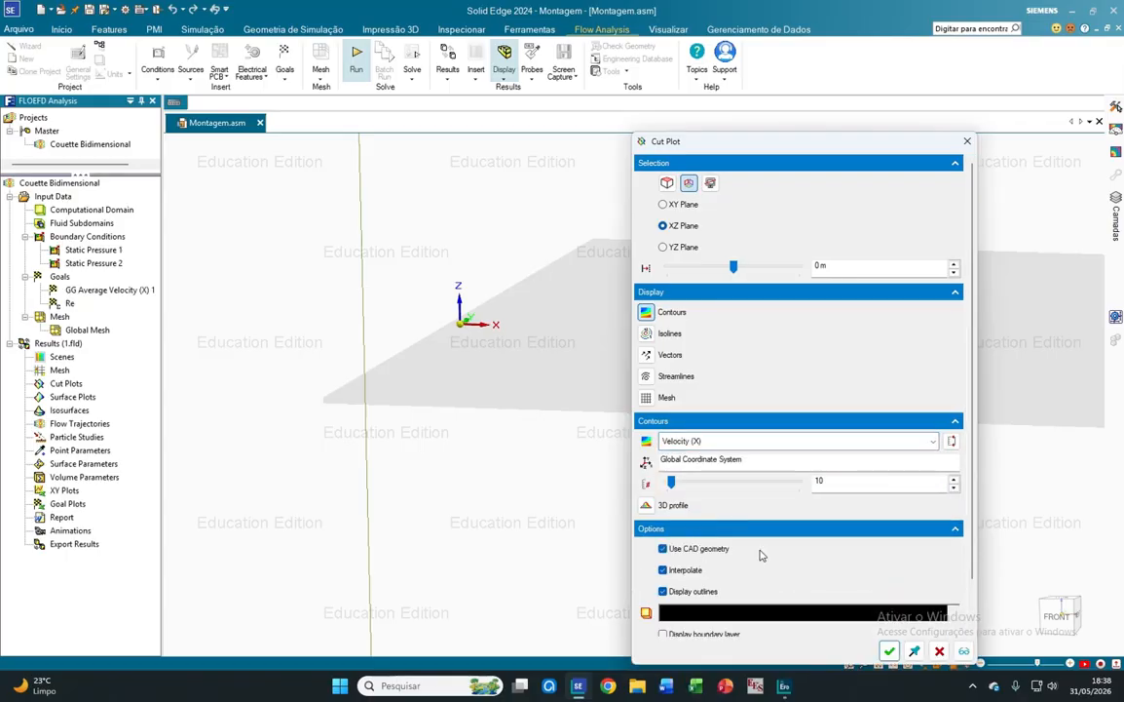
{"action": "scroll", "coordinate": [960, 508], "scroll_direction": "down", "scroll_amount": 2}
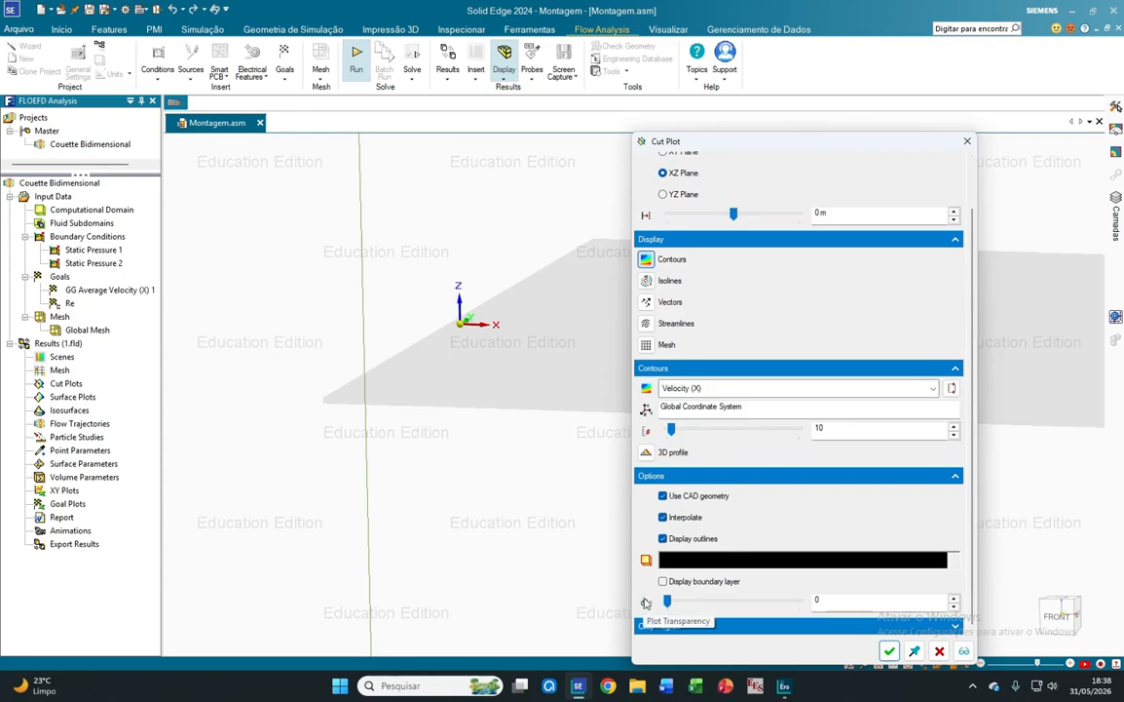
{"action": "left_click", "coordinate": [808, 601]}
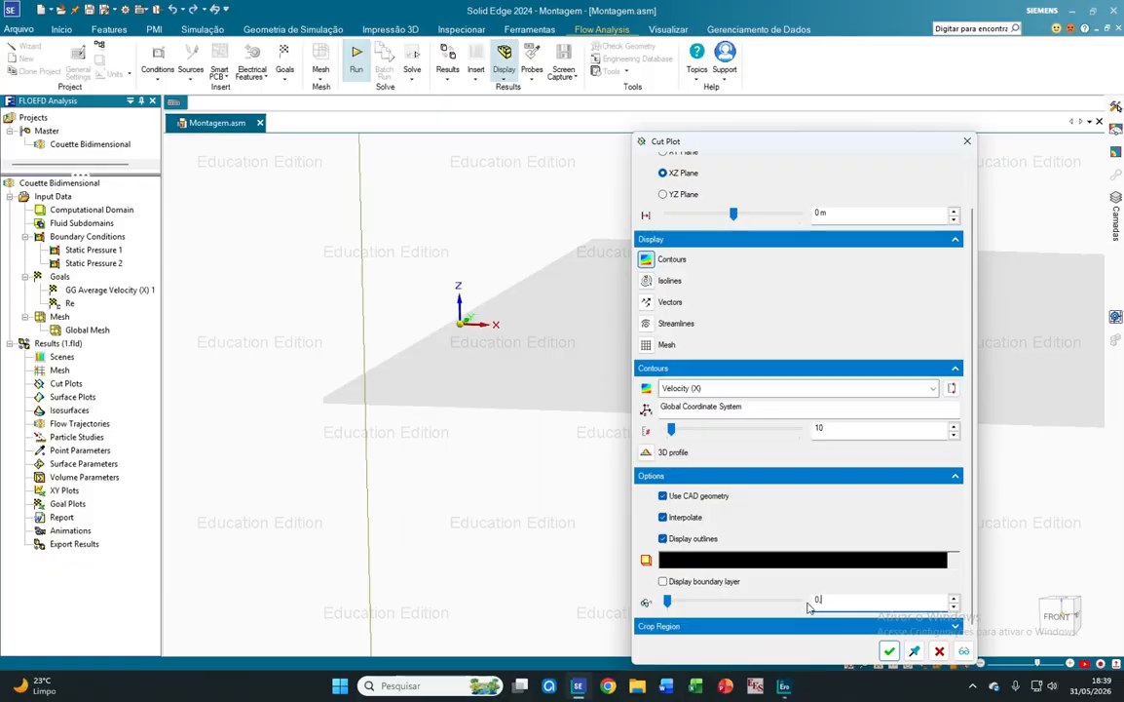
{"action": "type", "text": ".3"}
{"action": "left_click", "coordinate": [892, 653]}
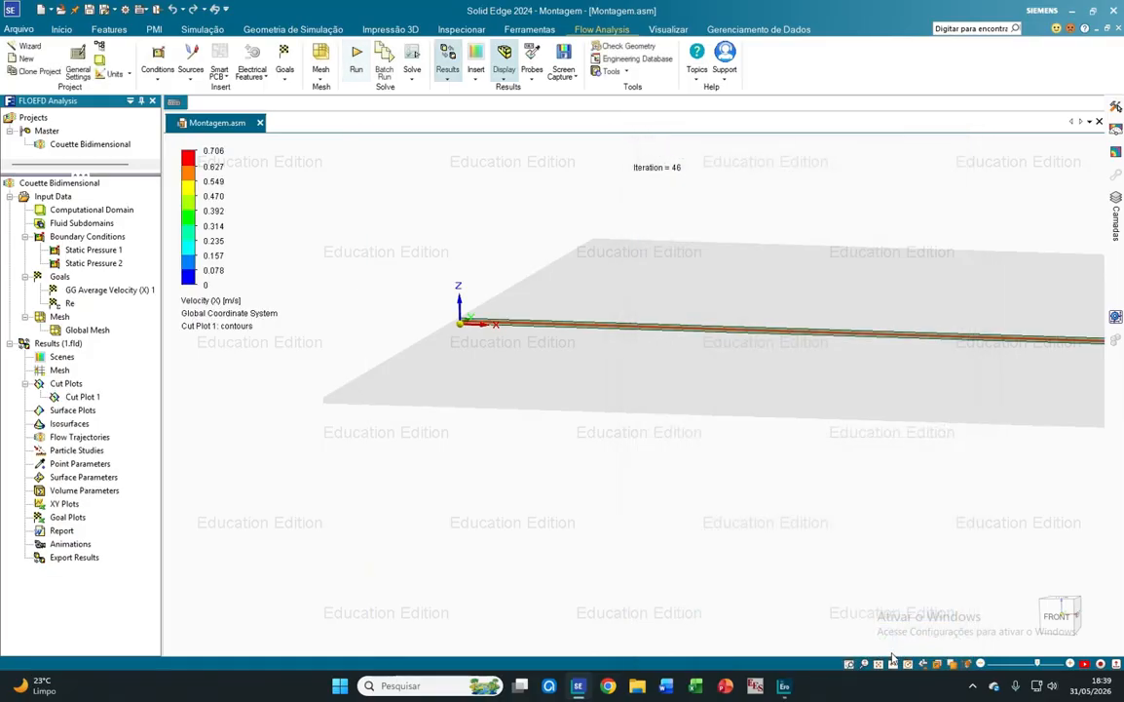
Examine the Velocity (X) contours from the front, close up at the channel's inlet end.
{"action": "left_click", "coordinate": [1058, 613]}
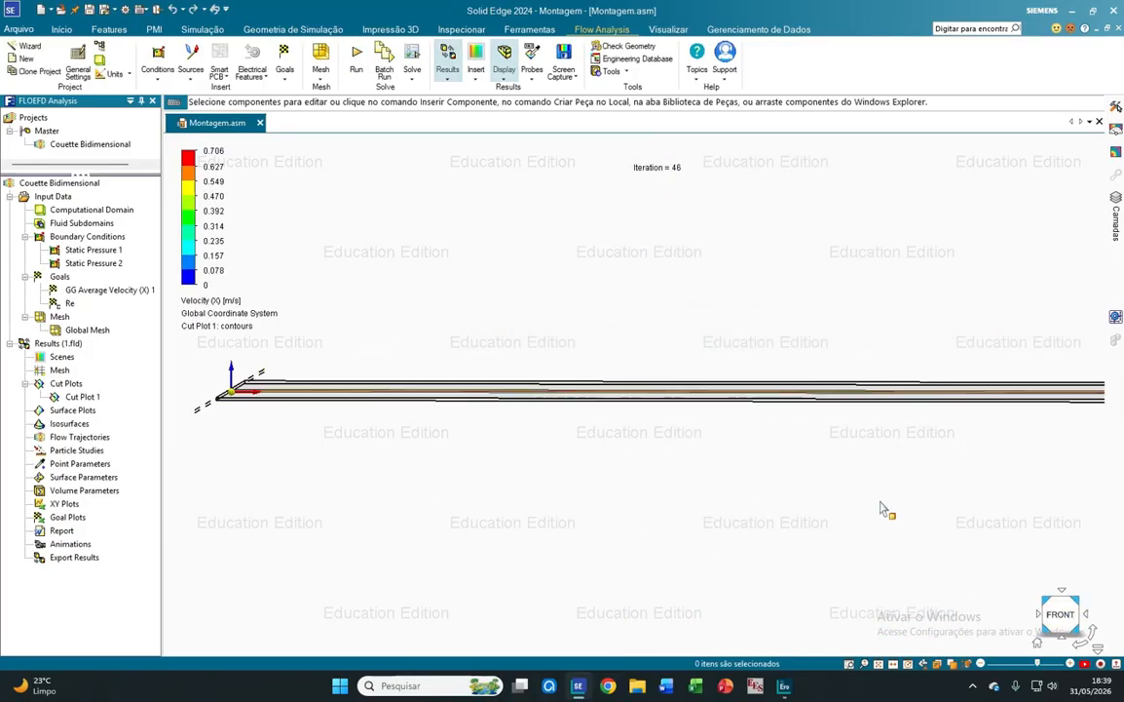
{"action": "scroll", "coordinate": [219, 398], "scroll_direction": "up", "scroll_amount": 8}
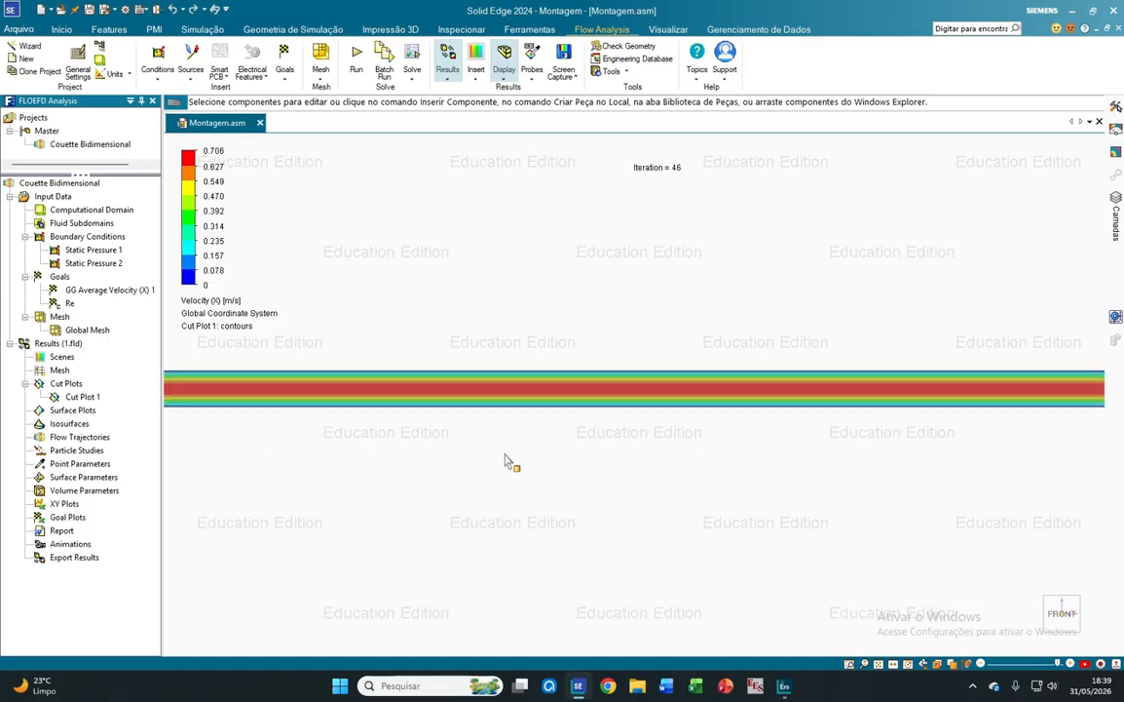
{"action": "scroll", "coordinate": [816, 459], "scroll_direction": "down", "scroll_amount": 4}
{"action": "scroll", "coordinate": [614, 446], "scroll_direction": "up", "scroll_amount": 2}
{"action": "scroll", "coordinate": [542, 429], "scroll_direction": "up", "scroll_amount": 4}
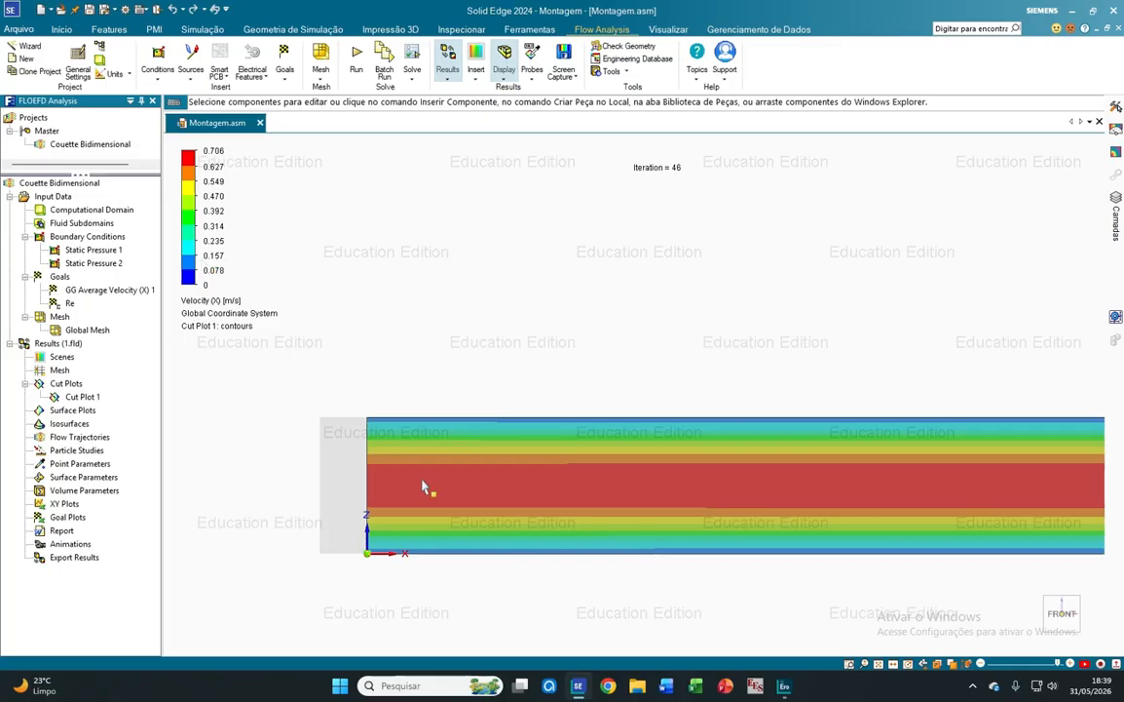
Hide Cut Plot 1 from the model view after examining its Velocity (X) contours along the channel.
{"action": "scroll", "coordinate": [411, 487], "scroll_direction": "down", "scroll_amount": 10}
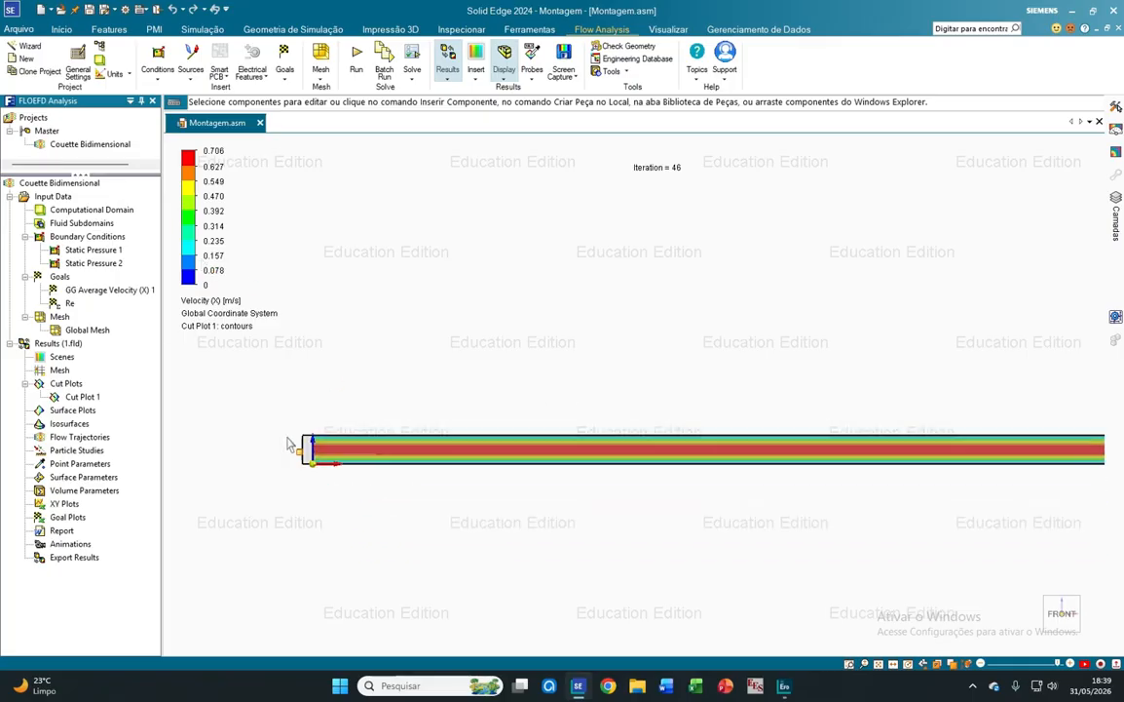
{"action": "scroll", "coordinate": [288, 444], "scroll_direction": "up", "scroll_amount": 6}
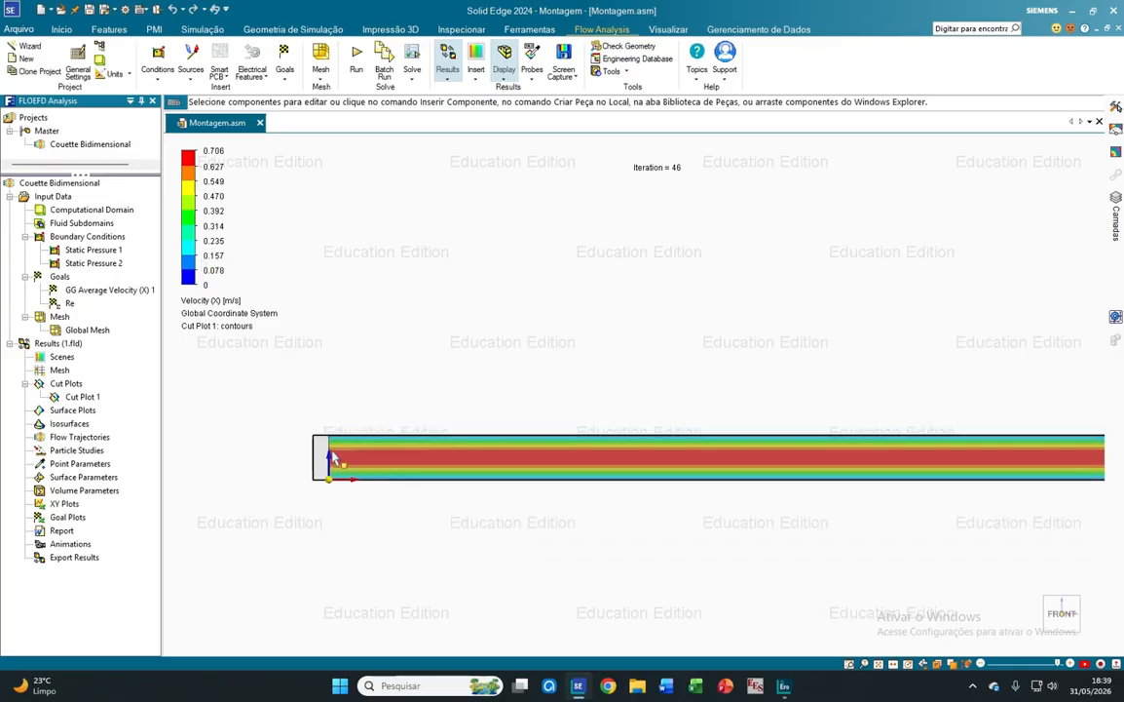
{"action": "scroll", "coordinate": [317, 458], "scroll_direction": "up", "scroll_amount": 4}
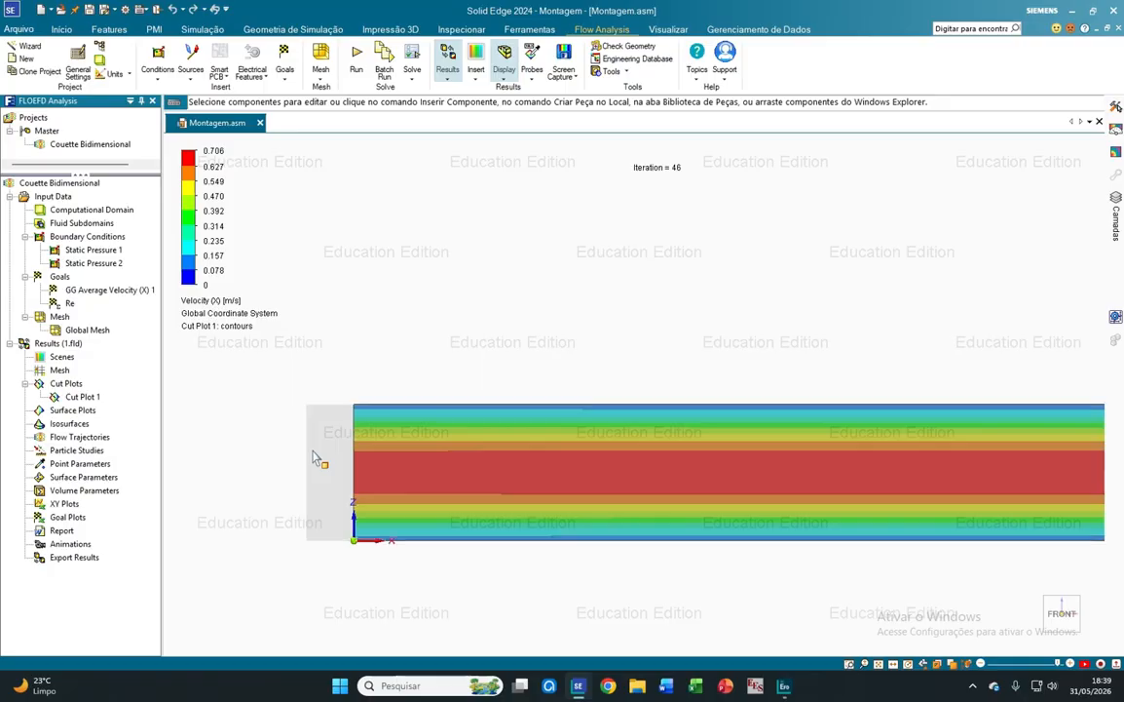
{"action": "scroll", "coordinate": [313, 458], "scroll_direction": "down", "scroll_amount": 12}
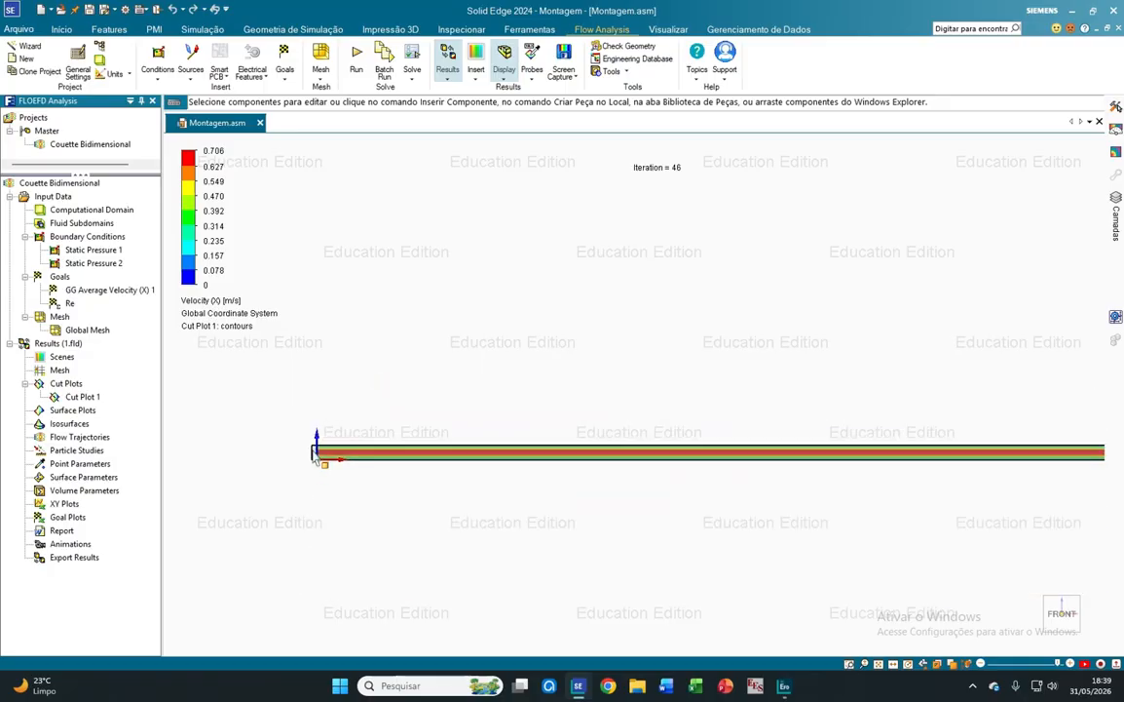
{"action": "middle_click_drag", "start_coordinate": [605, 470], "coordinate": [565, 446]}
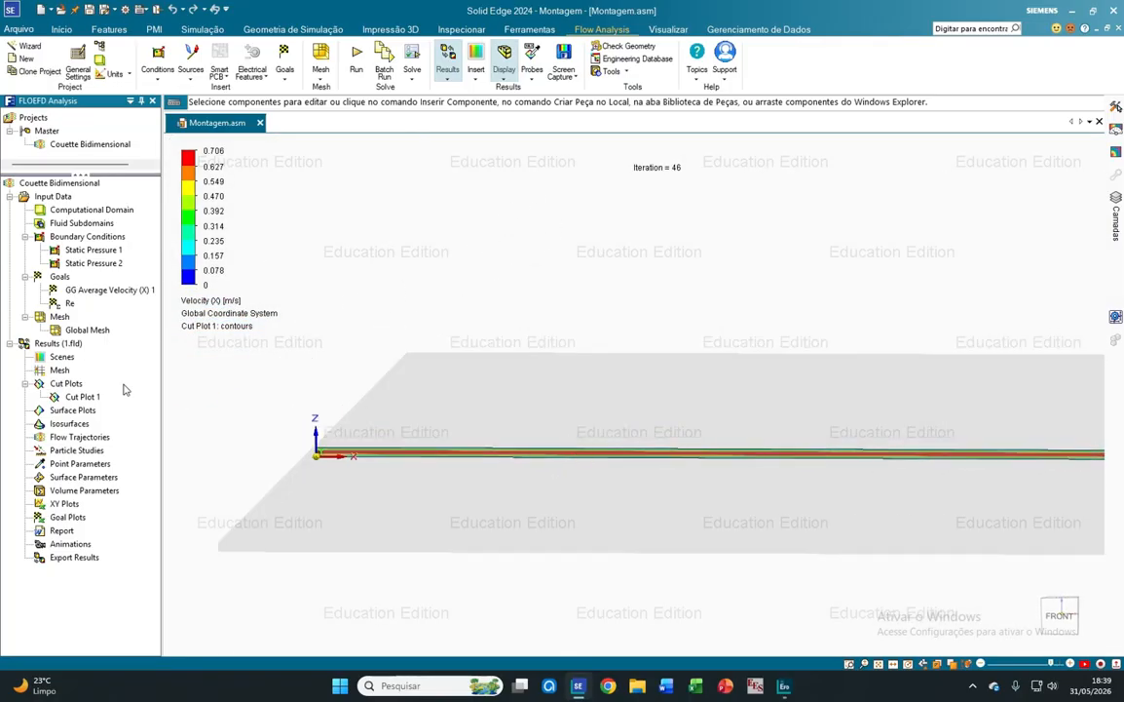
{"action": "right_click", "coordinate": [83, 397]}
{"action": "left_click", "coordinate": [126, 426]}
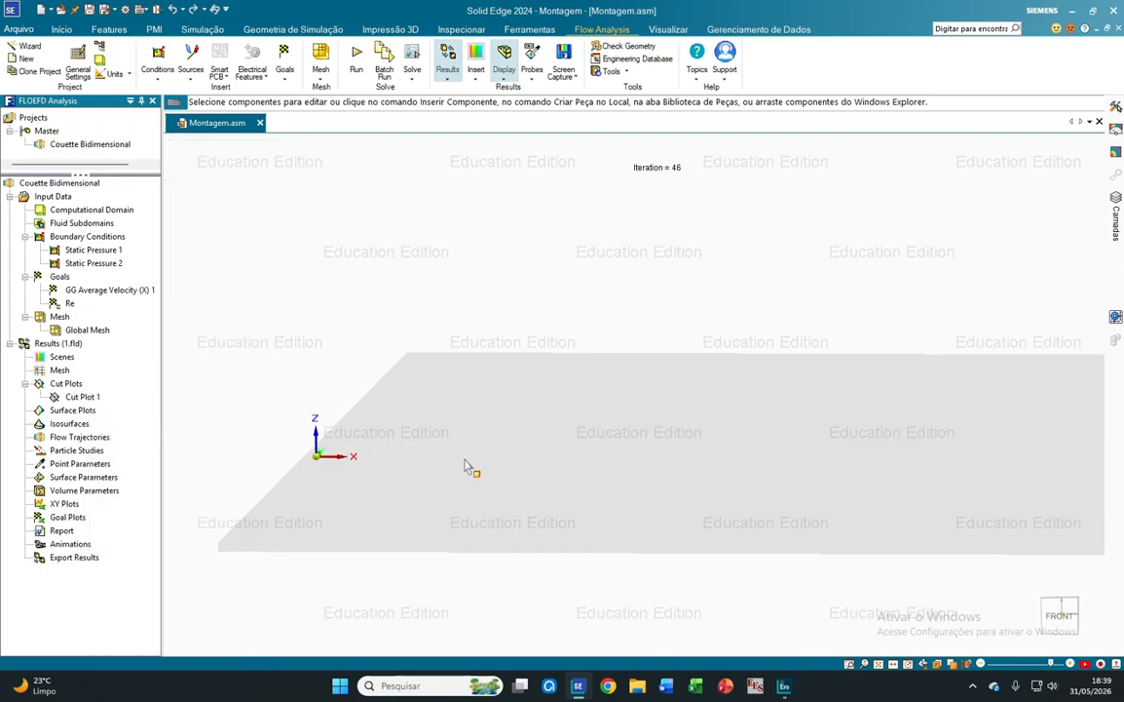
{"action": "right_click", "coordinate": [89, 439]}
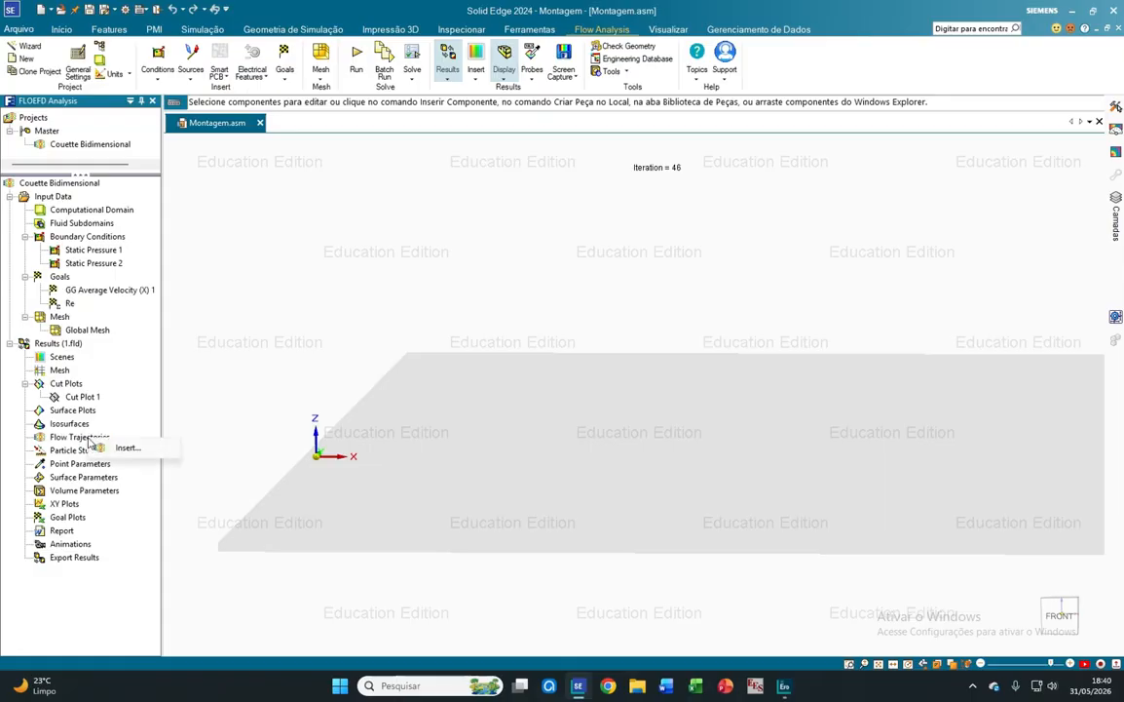
{"action": "left_click", "coordinate": [121, 451]}
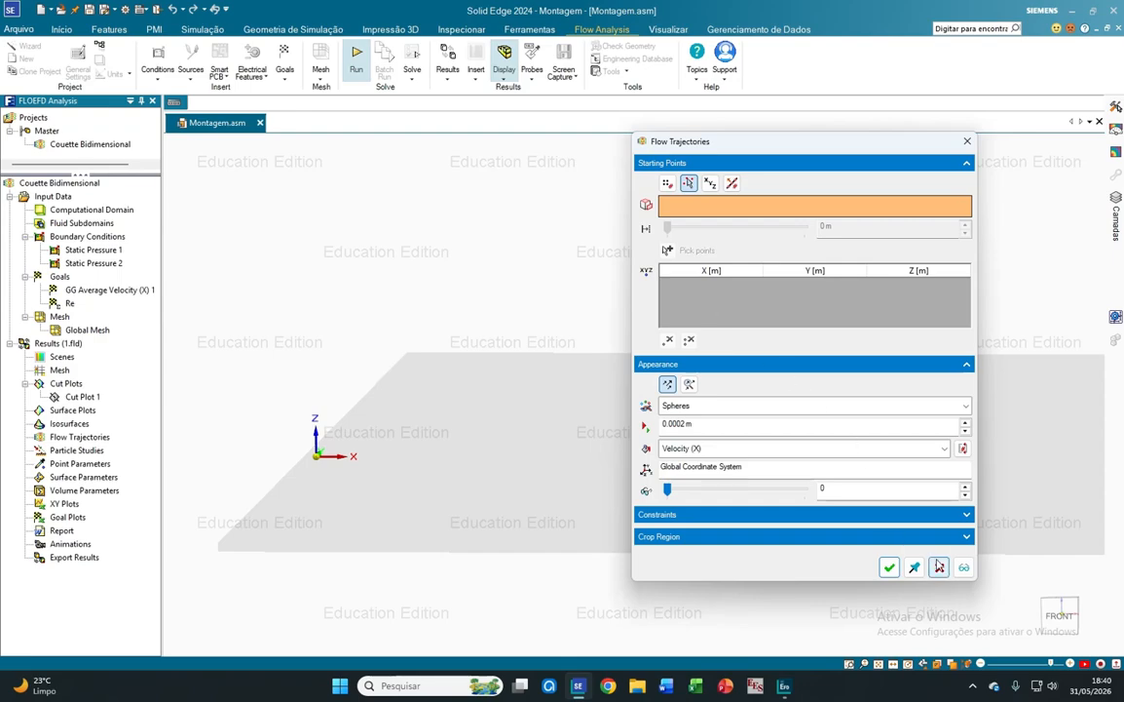
{"action": "left_click", "coordinate": [939, 567]}
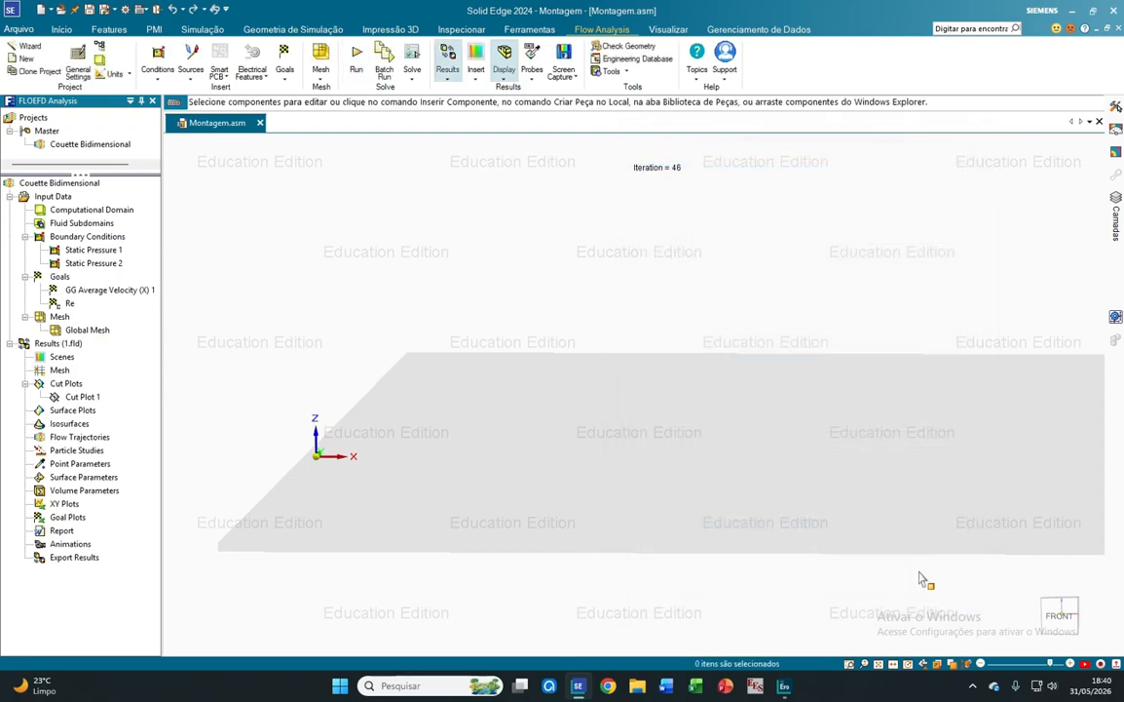
Display the hidden plate component and start new flow trajectories with the channel's inlet face, Plano (Recorte 1), as the starting reference.
{"action": "left_click", "coordinate": [967, 663]}
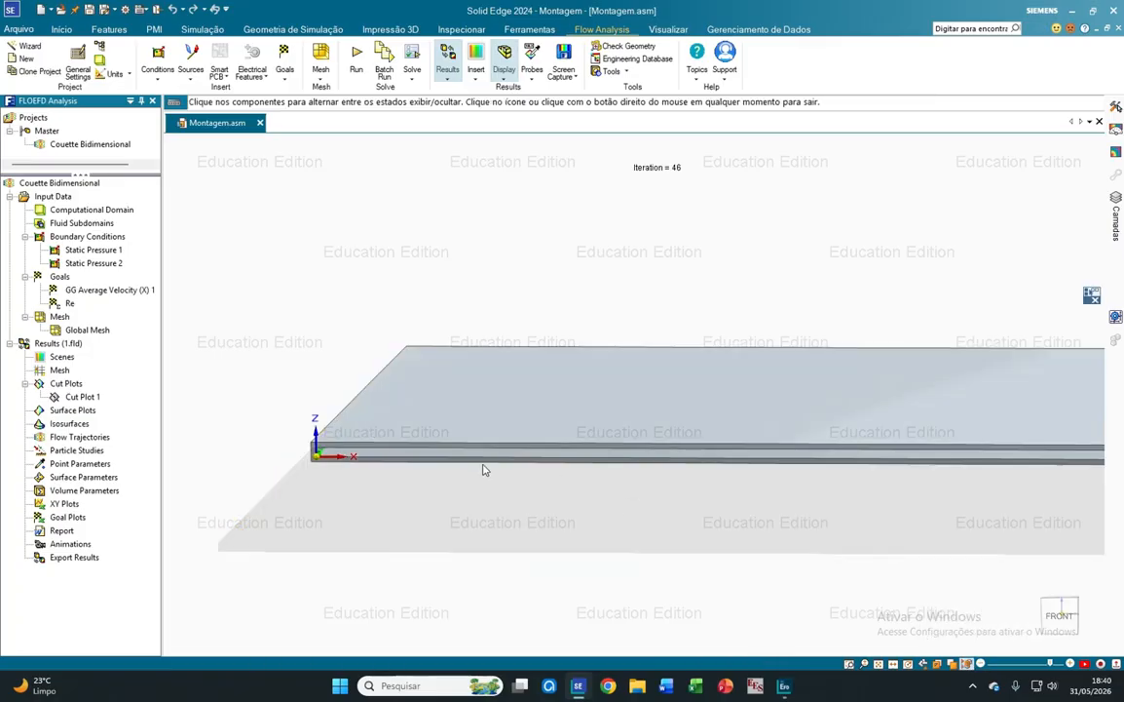
{"action": "right_click", "coordinate": [70, 443]}
{"action": "left_click", "coordinate": [99, 451]}
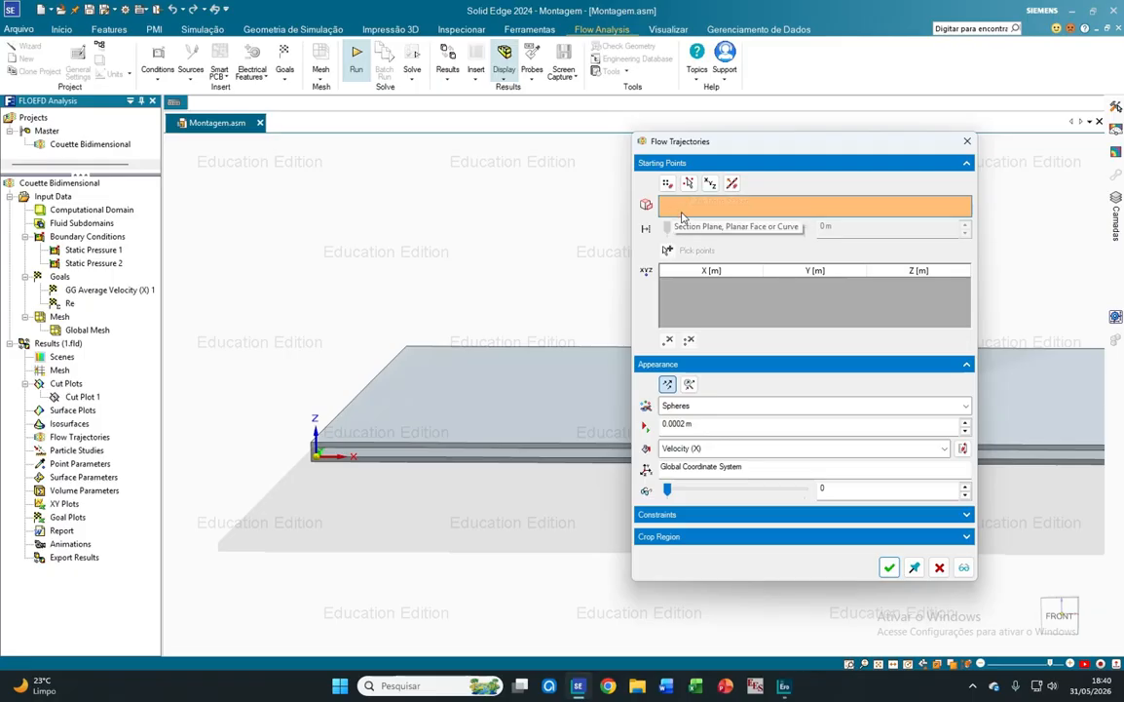
{"action": "scroll", "coordinate": [326, 474], "scroll_direction": "up", "scroll_amount": 5}
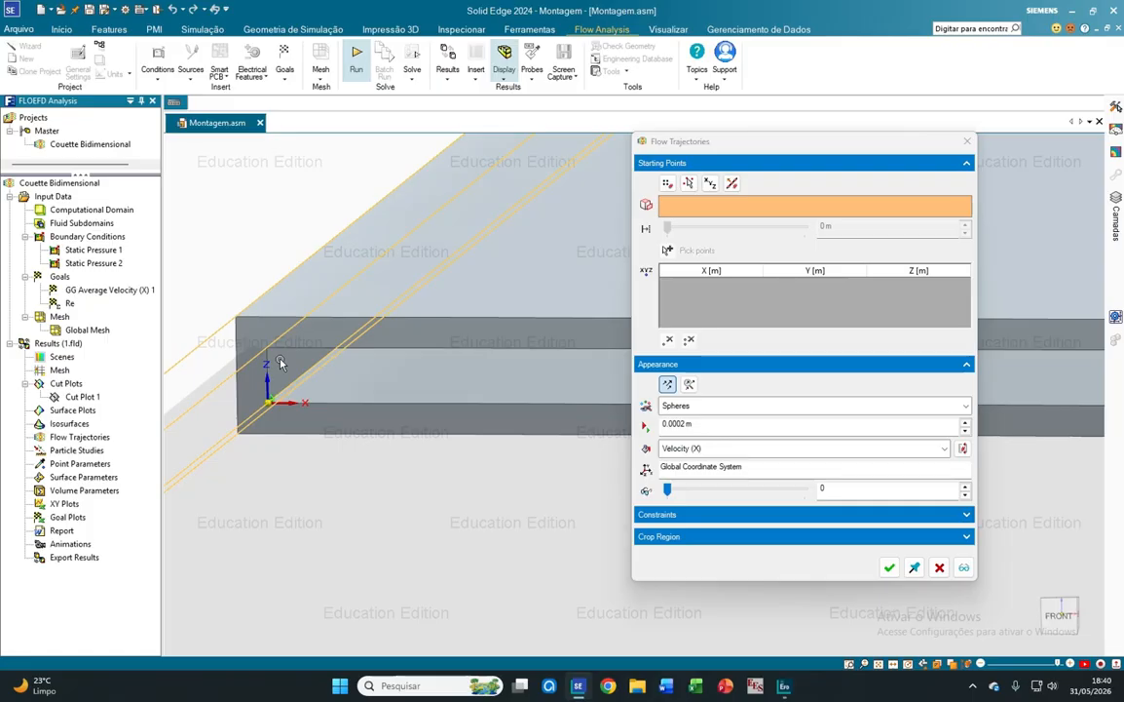
{"action": "right_click", "coordinate": [281, 364]}
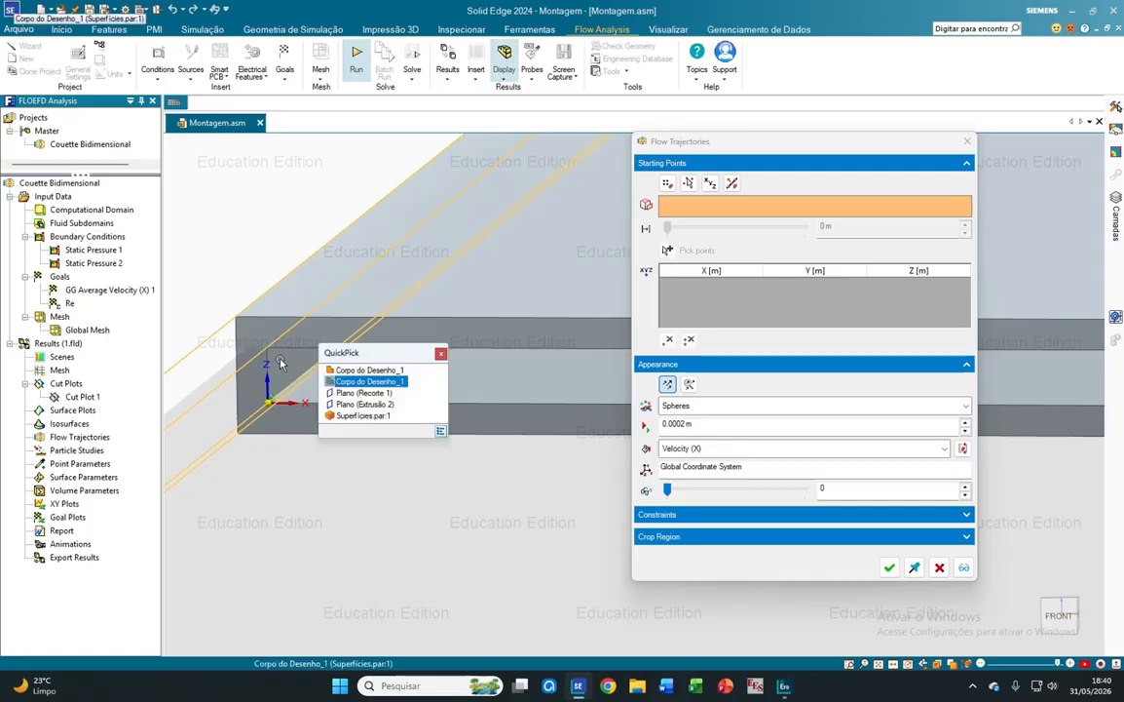
{"action": "left_click", "coordinate": [341, 393]}
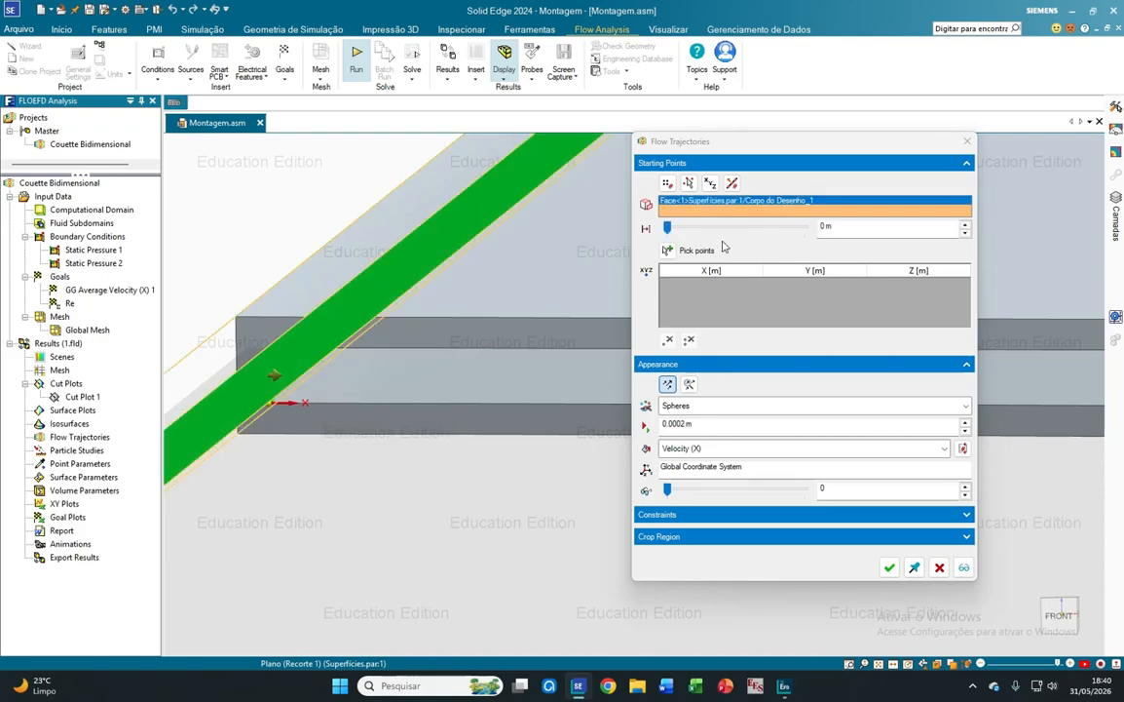
Pick a series of starting points across the height of the inlet face and create the flow trajectories.
{"action": "left_click", "coordinate": [689, 183]}
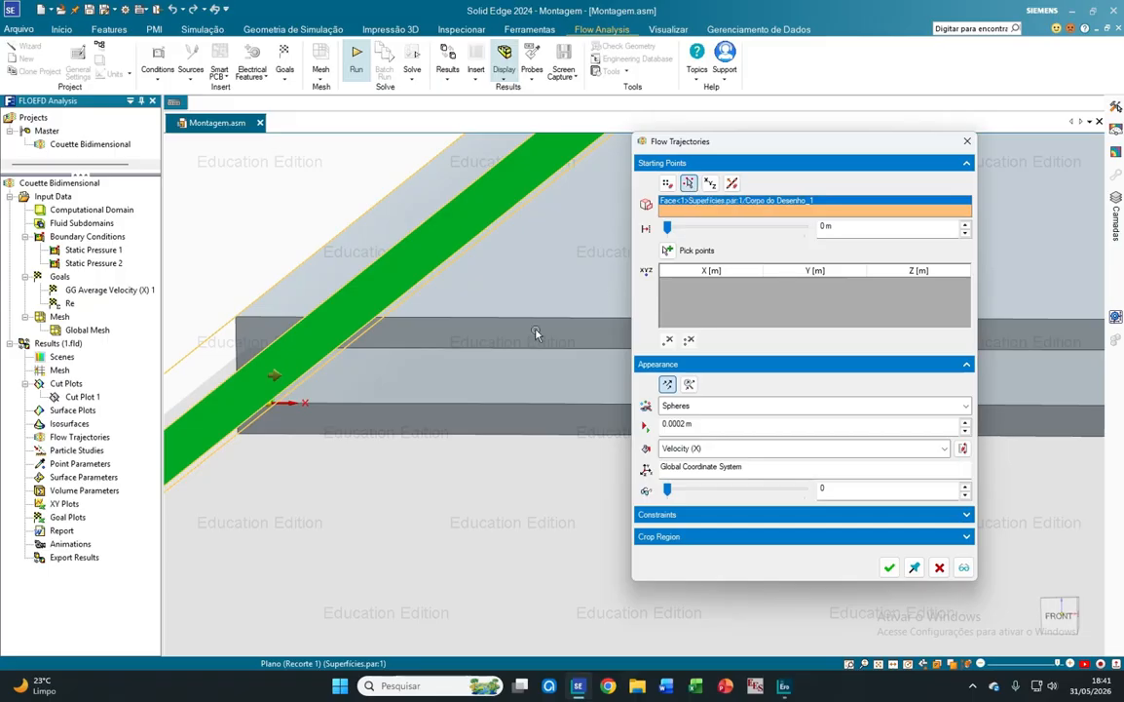
{"action": "left_click", "coordinate": [668, 251]}
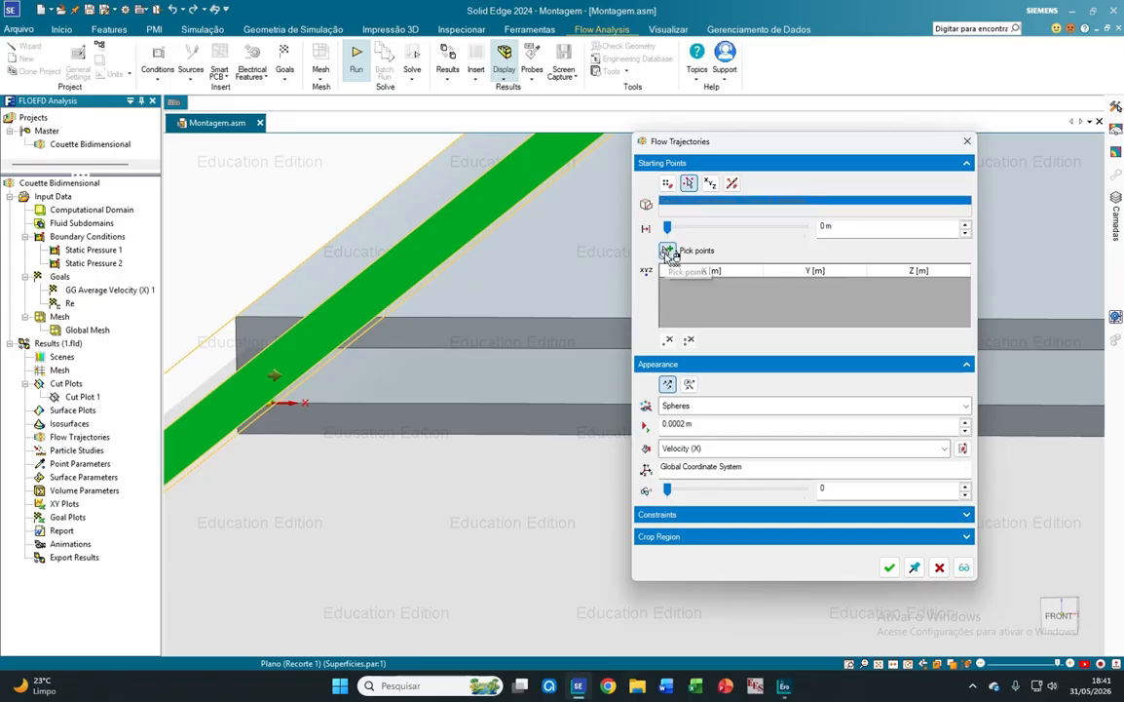
{"action": "scroll", "coordinate": [234, 389], "scroll_direction": "up", "scroll_amount": 5}
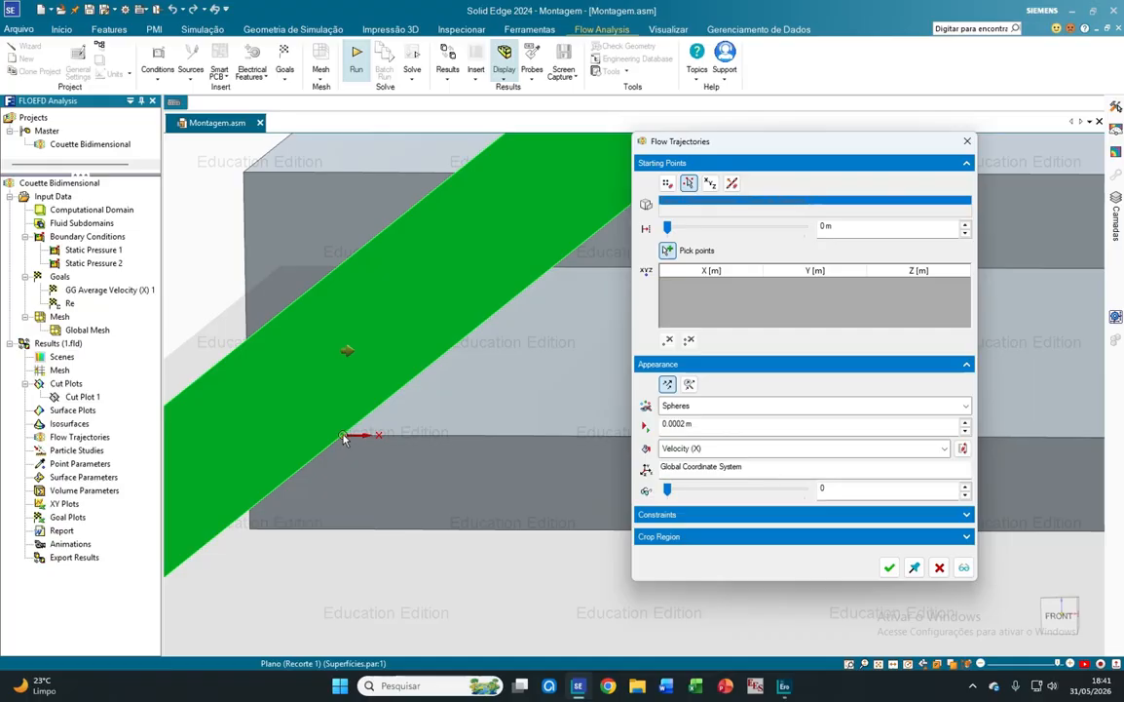
{"action": "left_click", "coordinate": [343, 439]}
{"action": "left_click", "coordinate": [343, 431]}
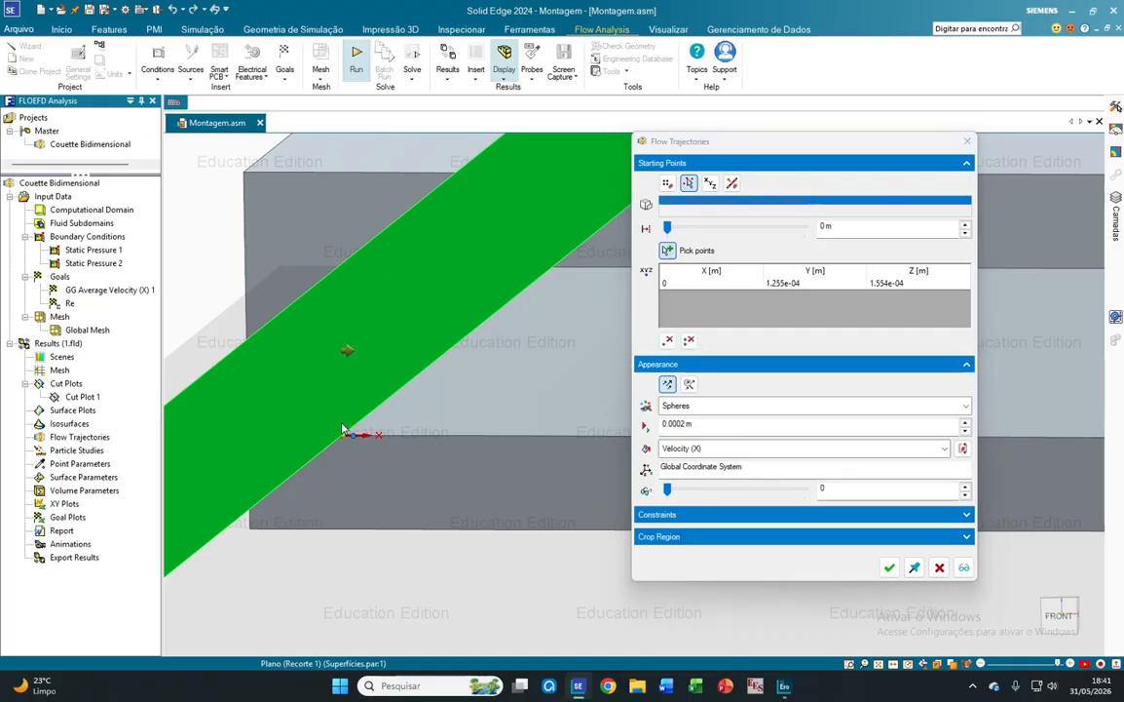
{"action": "left_click", "coordinate": [344, 424]}
{"action": "left_click", "coordinate": [342, 417]}
{"action": "left_click", "coordinate": [340, 410]}
{"action": "left_click", "coordinate": [340, 403]}
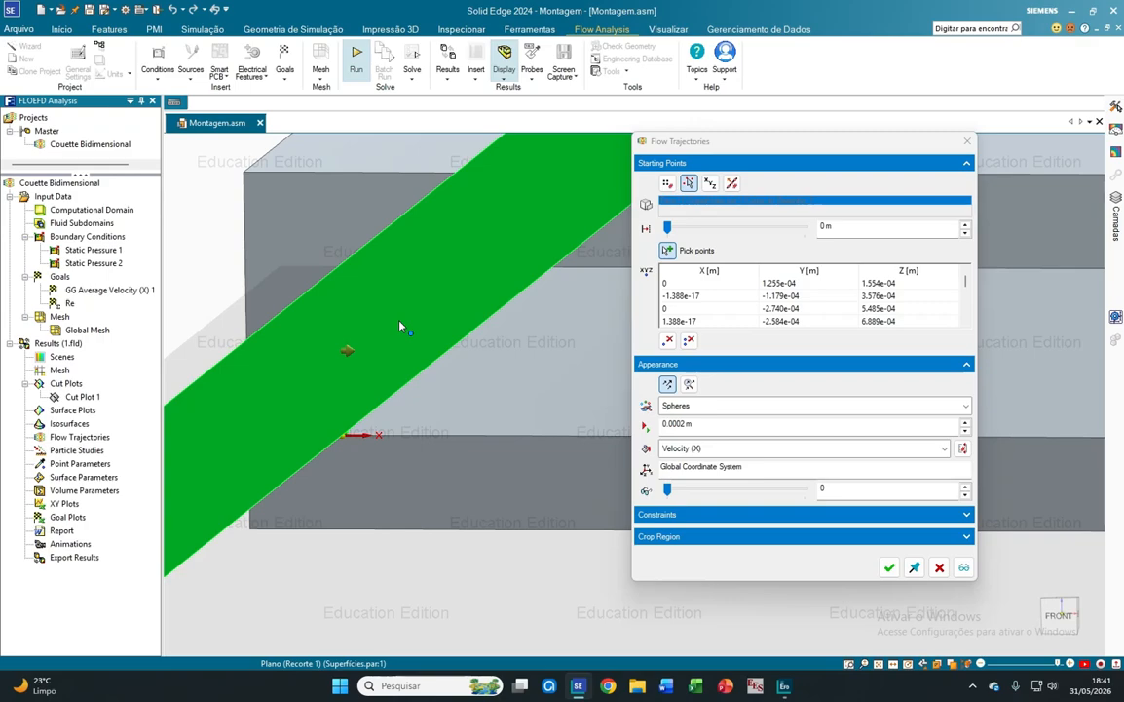
{"action": "left_click", "coordinate": [889, 567]}
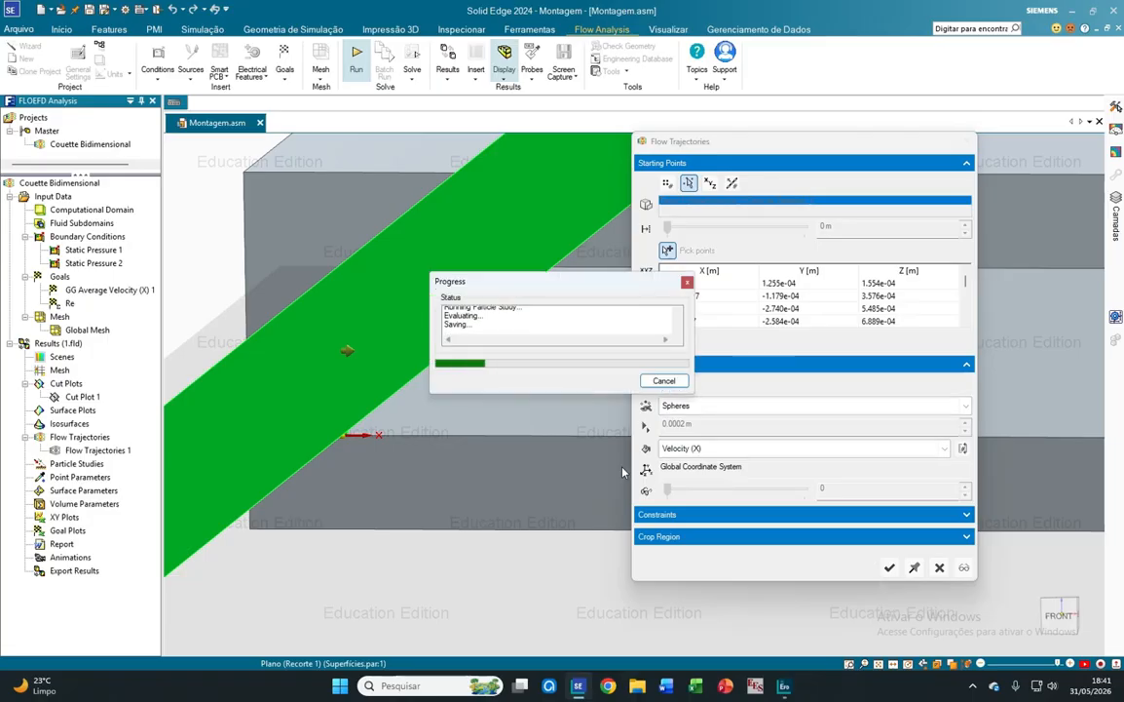
Change Flow Trajectories 1 to Arrows with a size of 0.002 m, coloured by Velocity (X), with a transparency of 0.3.
{"action": "left_click", "coordinate": [114, 452]}
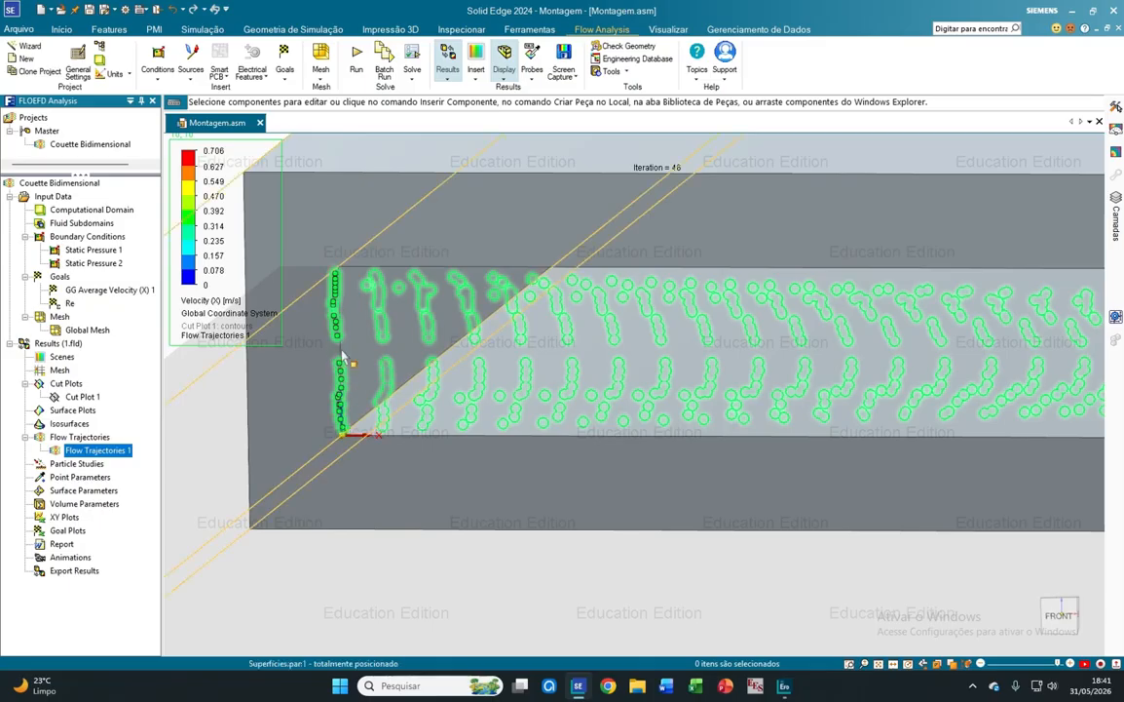
{"action": "right_click", "coordinate": [122, 454]}
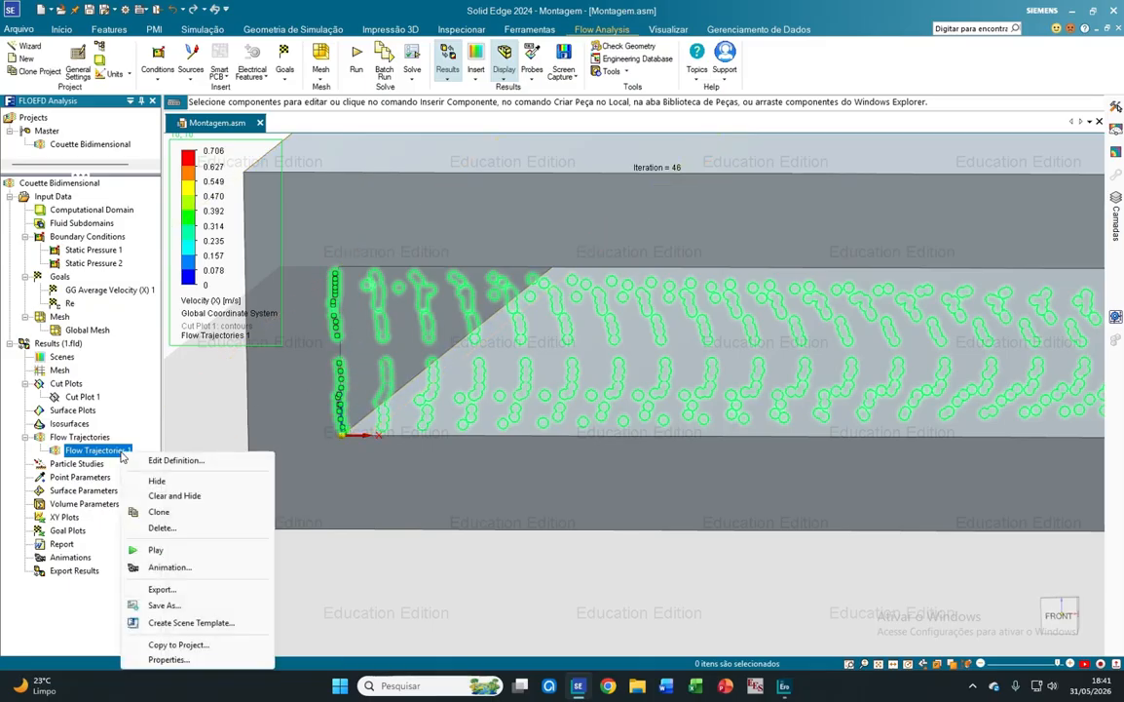
{"action": "left_click", "coordinate": [156, 458]}
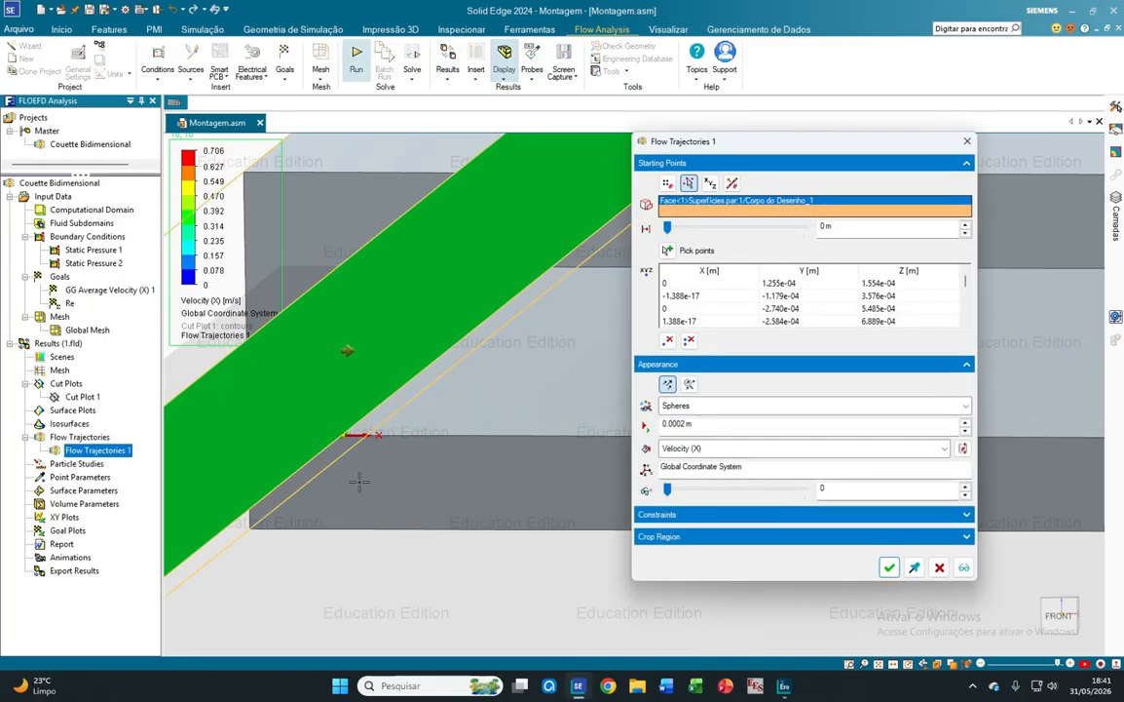
{"action": "left_click", "coordinate": [718, 407]}
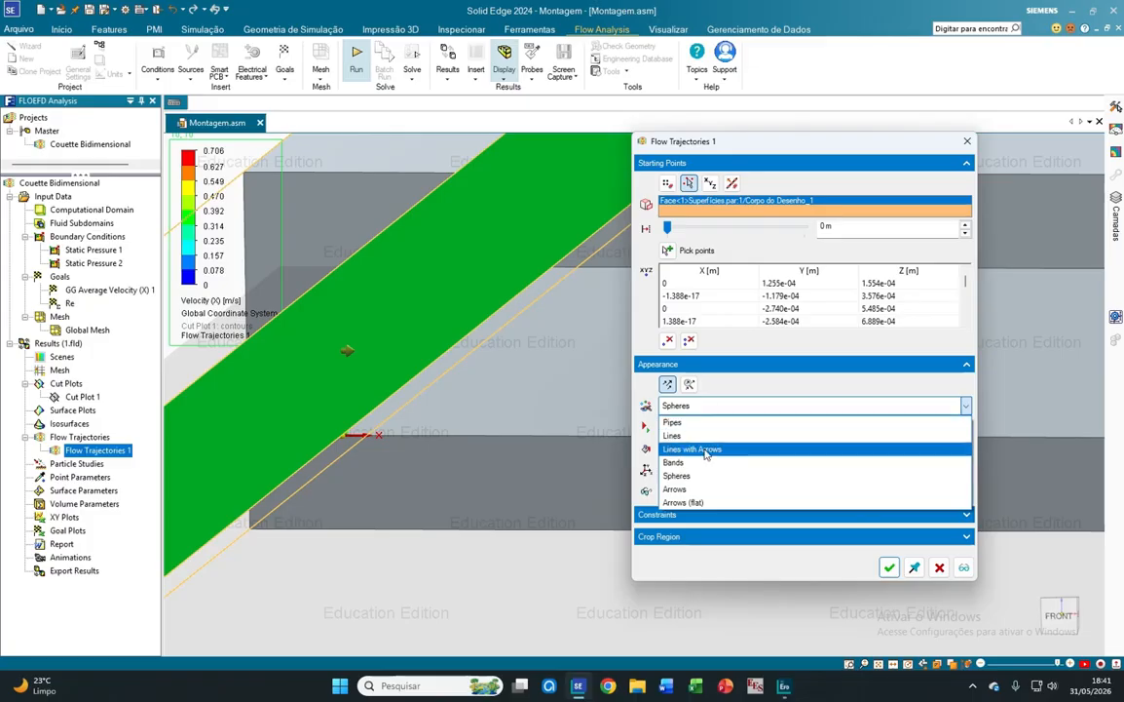
{"action": "left_click", "coordinate": [689, 489]}
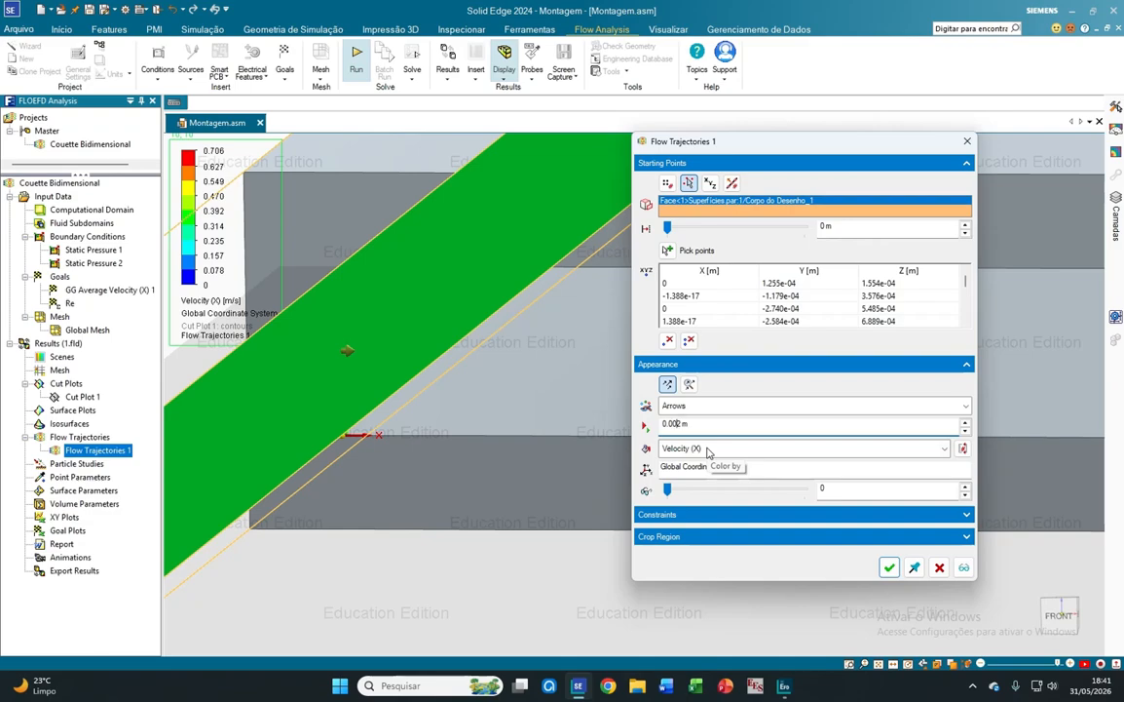
{"action": "left_click", "coordinate": [708, 448]}
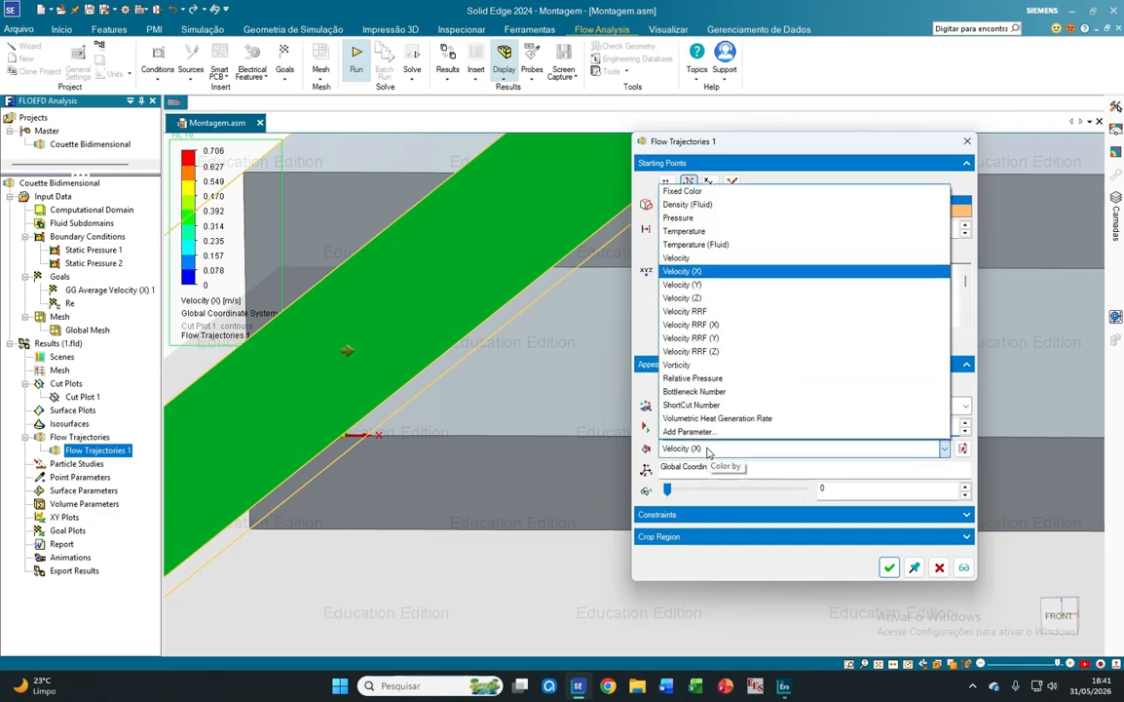
{"action": "left_click", "coordinate": [726, 269]}
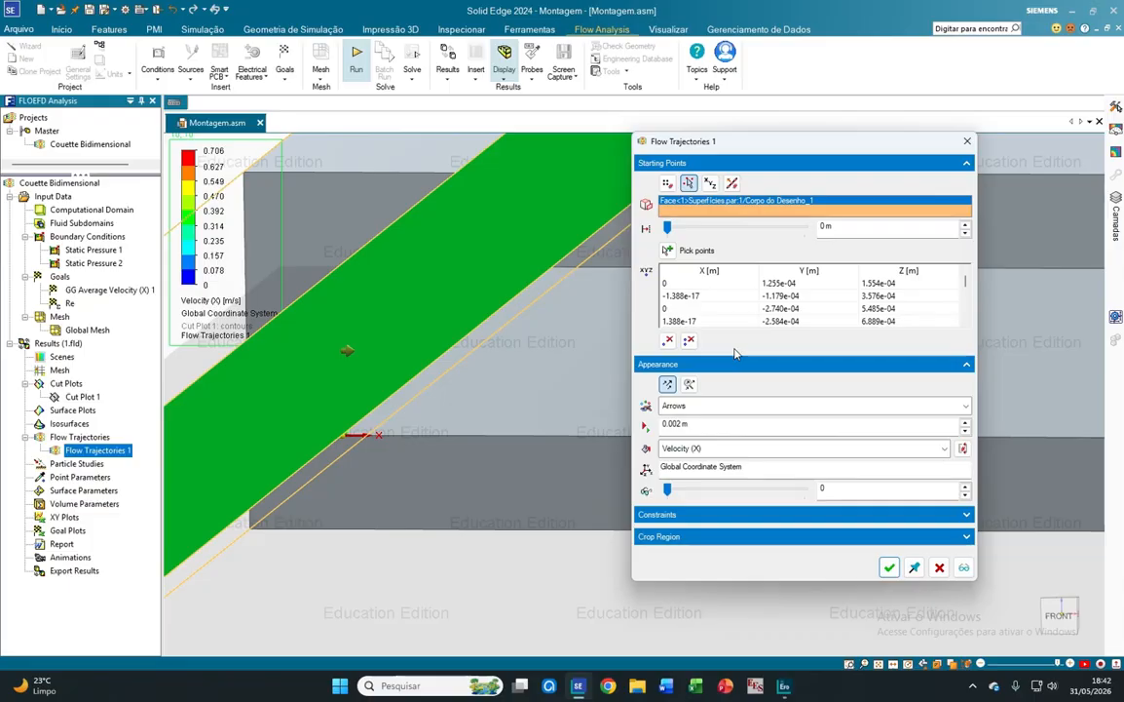
{"action": "double_click", "coordinate": [823, 490]}
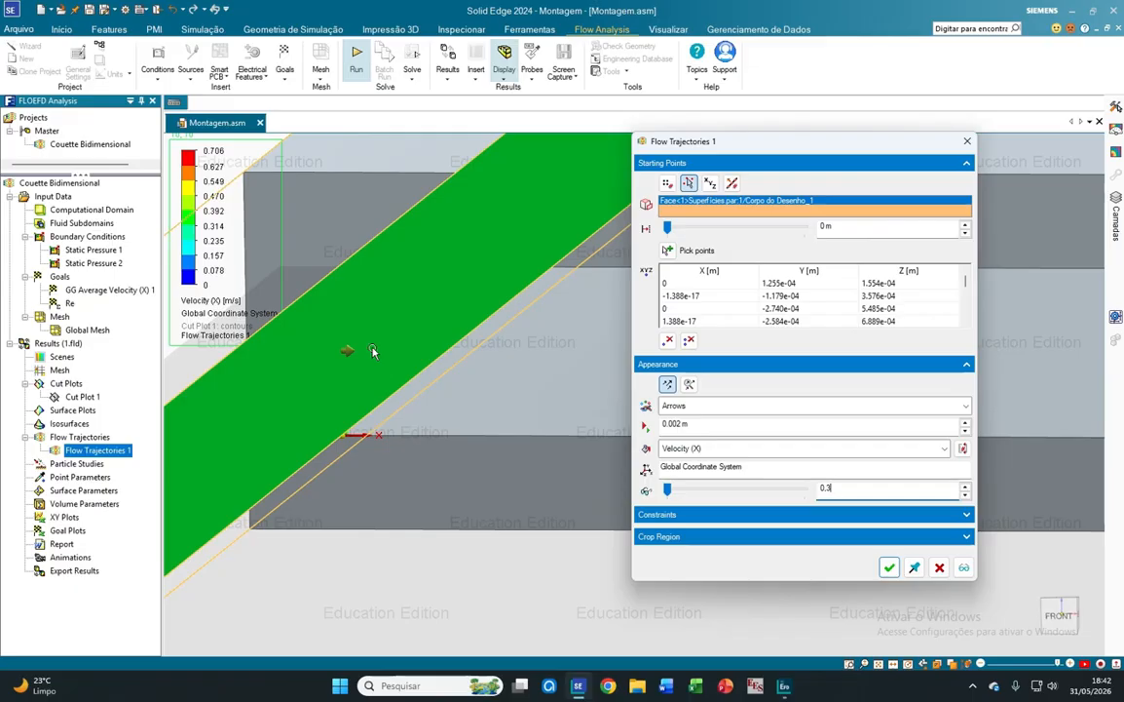
{"action": "left_click", "coordinate": [890, 567]}
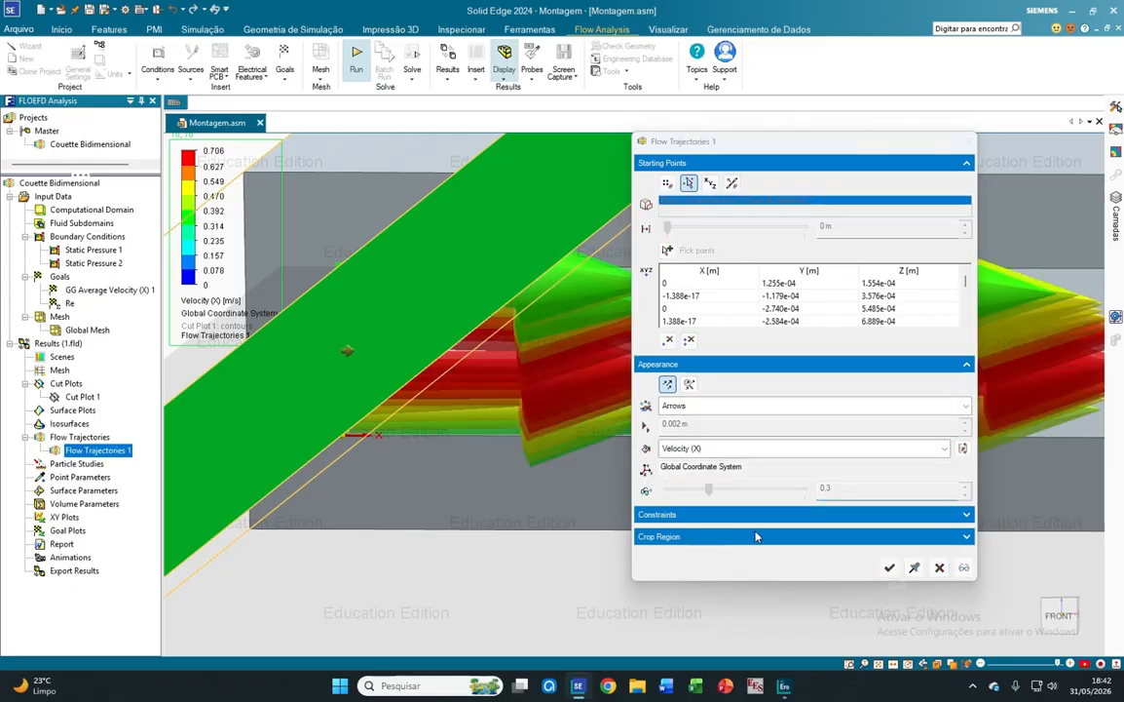
Play the Flow Trajectories 1 animation and examine the moving arrows from the front, close up at the inlet end.
{"action": "middle_click_drag", "start_coordinate": [636, 487], "coordinate": [641, 469]}
{"action": "scroll", "coordinate": [590, 468], "scroll_direction": "down", "scroll_amount": 8}
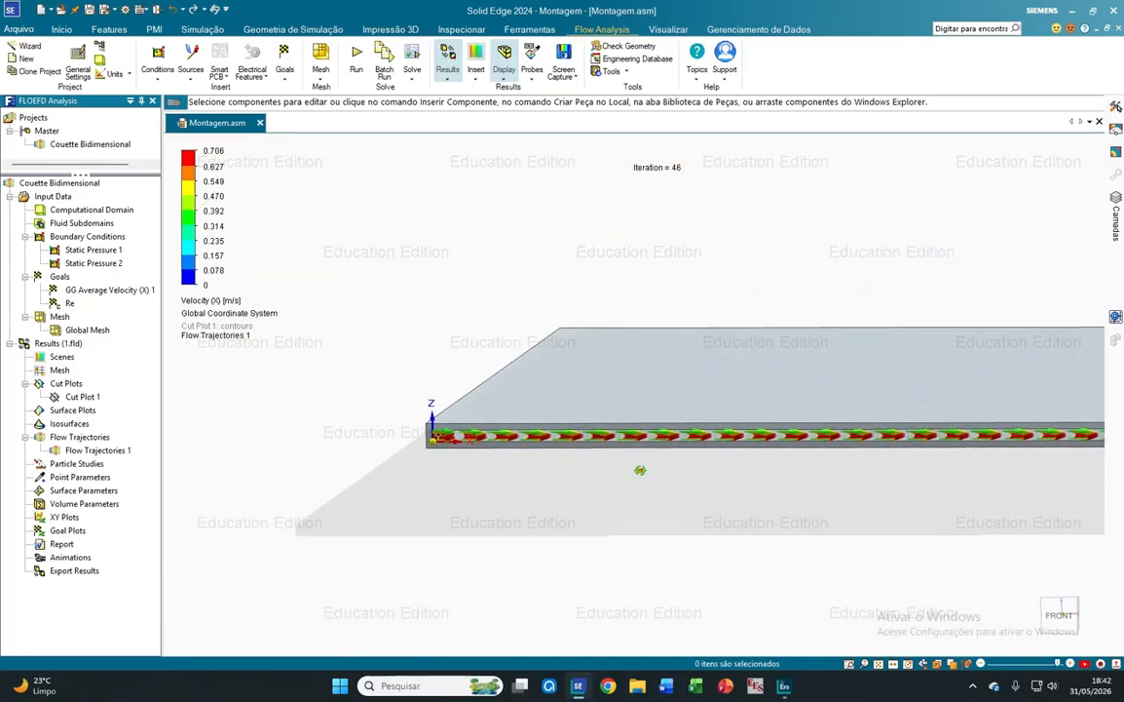
{"action": "right_click", "coordinate": [114, 451]}
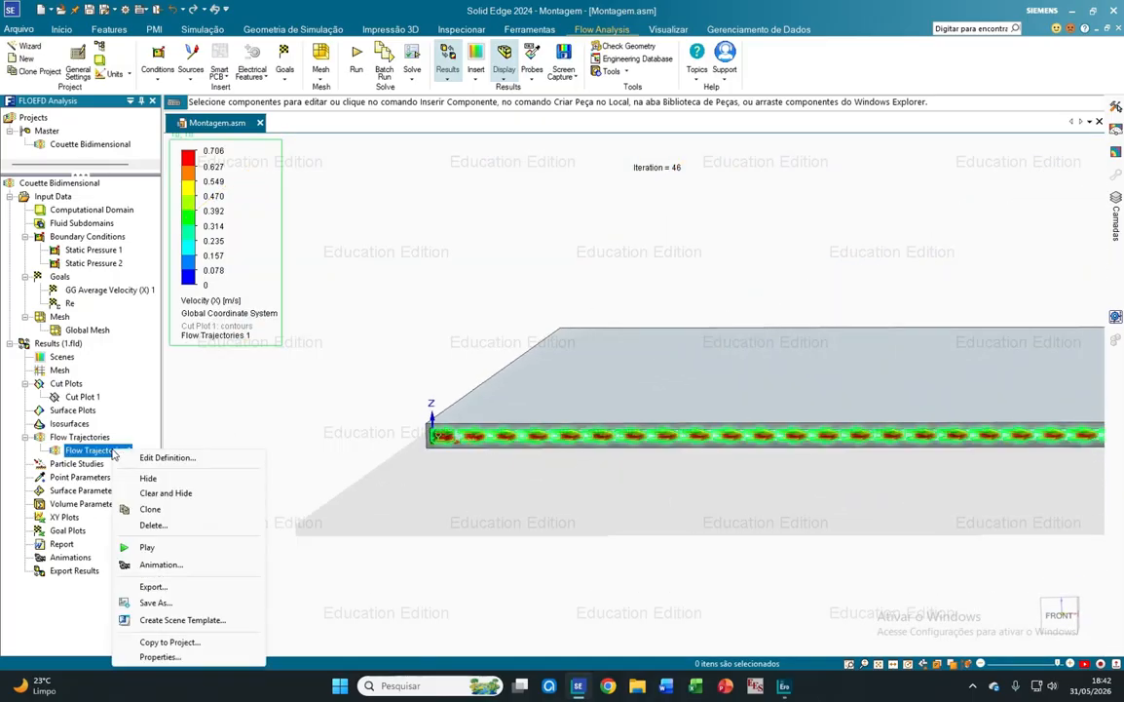
{"action": "left_click", "coordinate": [144, 547]}
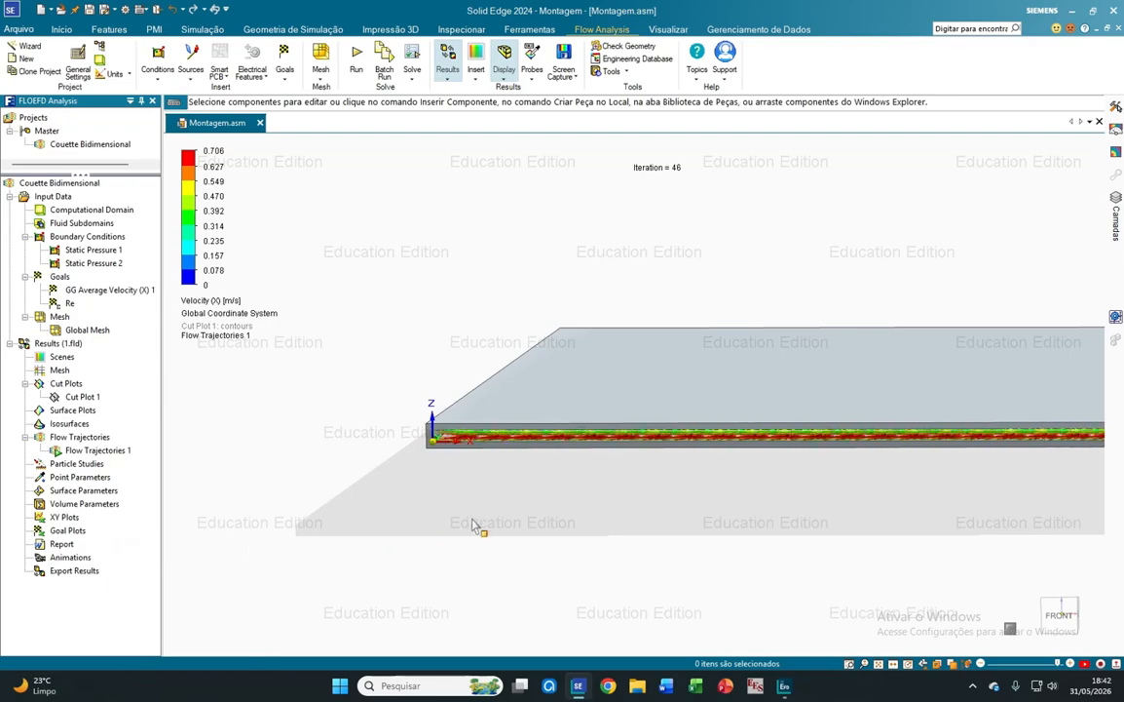
{"action": "left_click", "coordinate": [1060, 614]}
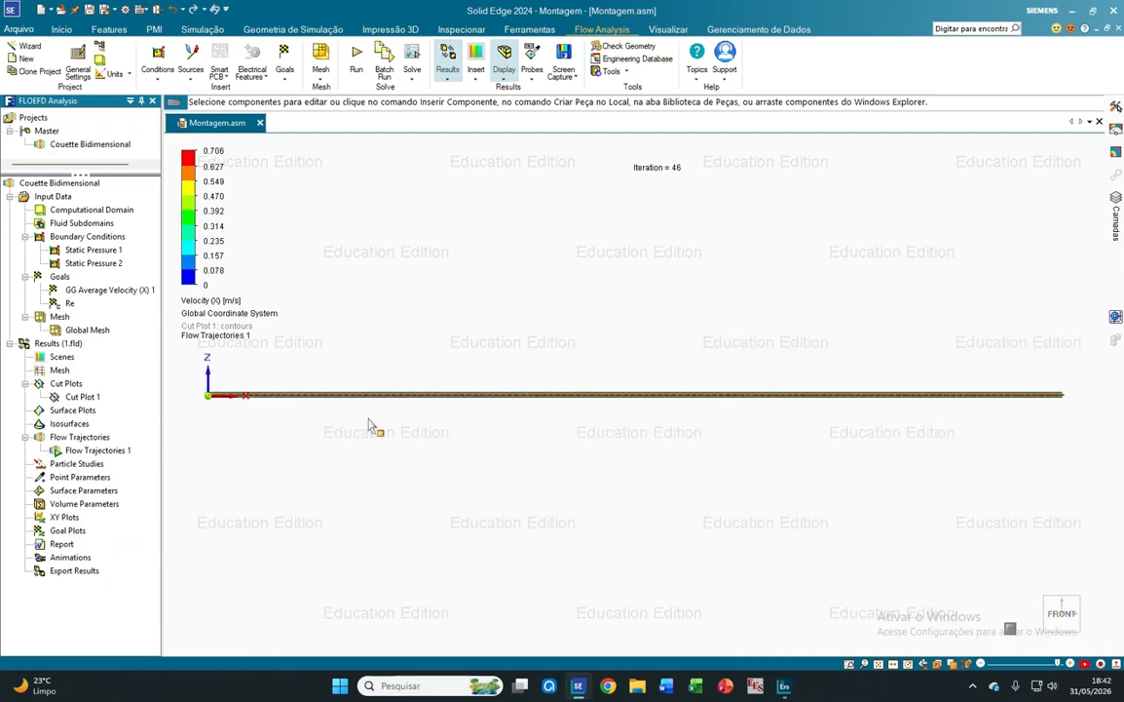
{"action": "scroll", "coordinate": [312, 409], "scroll_direction": "up", "scroll_amount": 5}
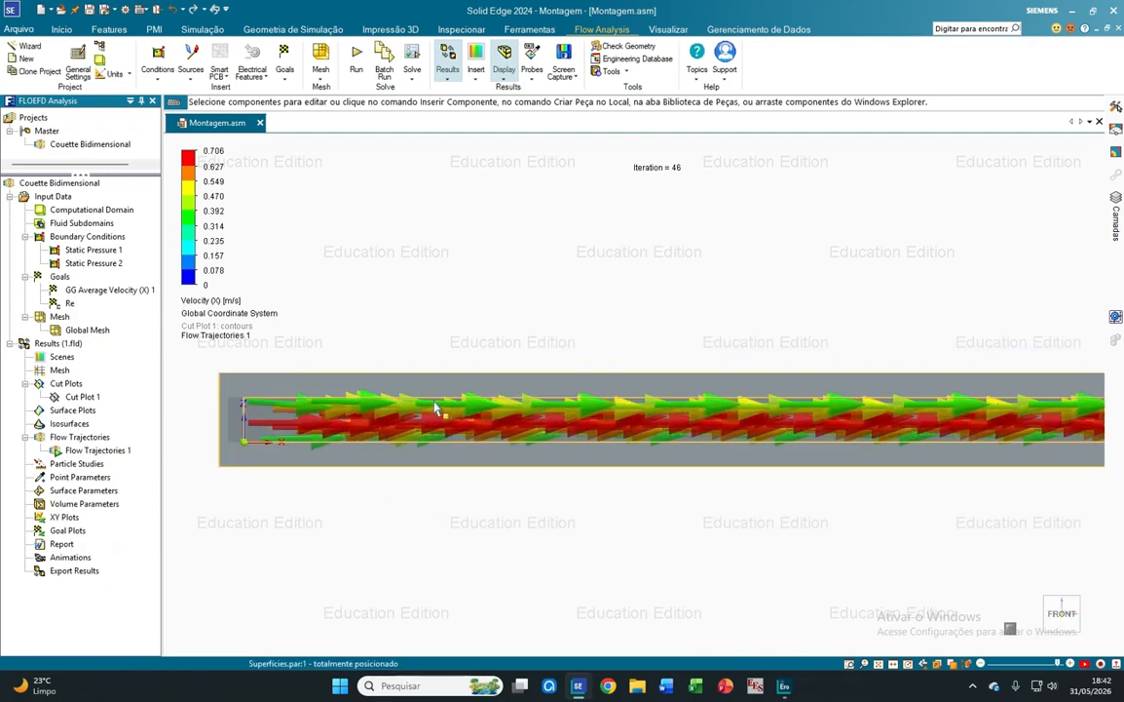
{"action": "scroll", "coordinate": [228, 399], "scroll_direction": "up", "scroll_amount": 4}
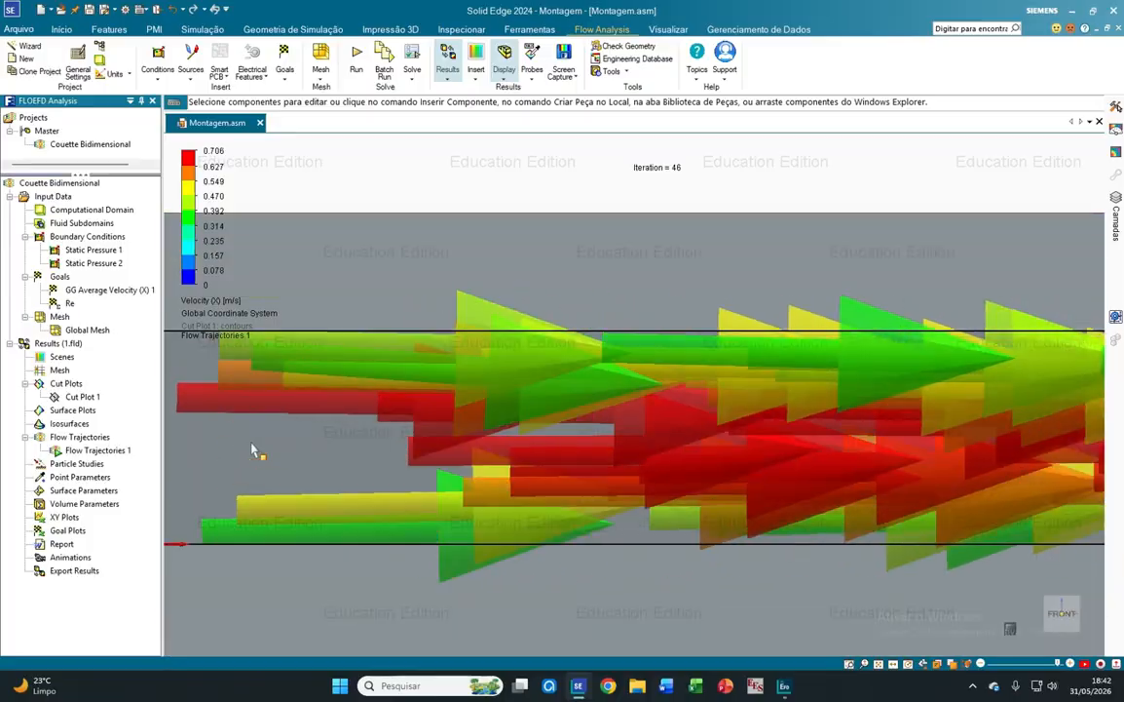
Set the arrow size of Flow Trajectories 1 to 0.0008 m.
{"action": "right_click", "coordinate": [92, 451]}
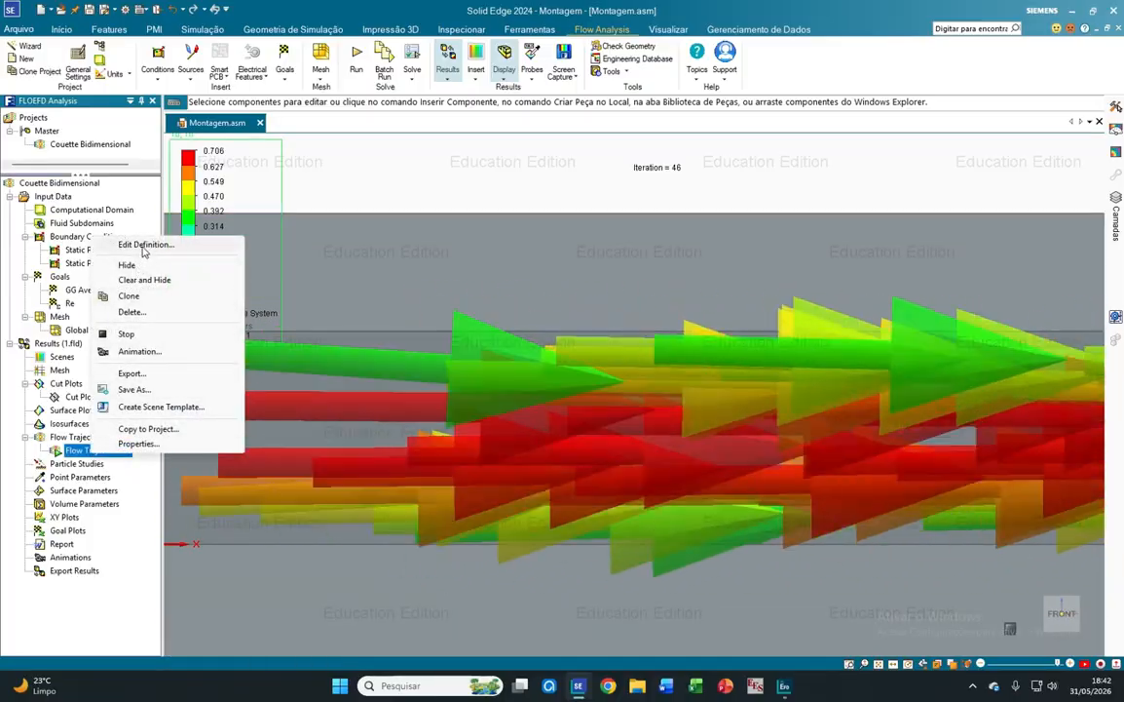
{"action": "left_click", "coordinate": [144, 245]}
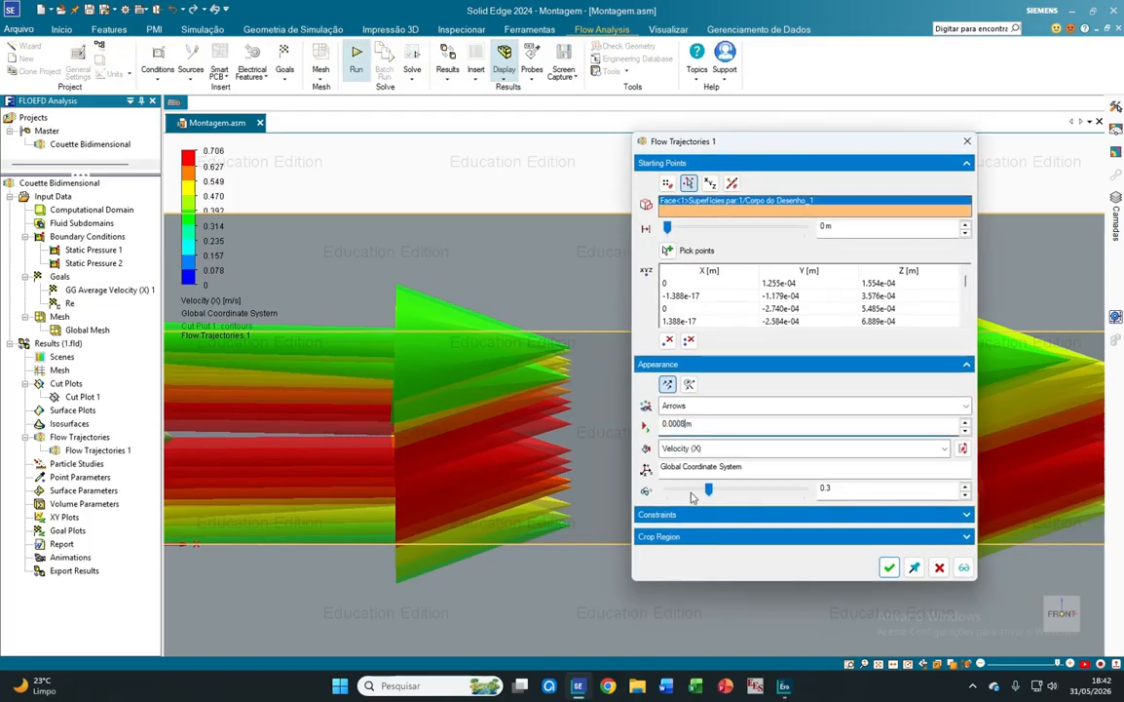
{"action": "left_click", "coordinate": [888, 568]}
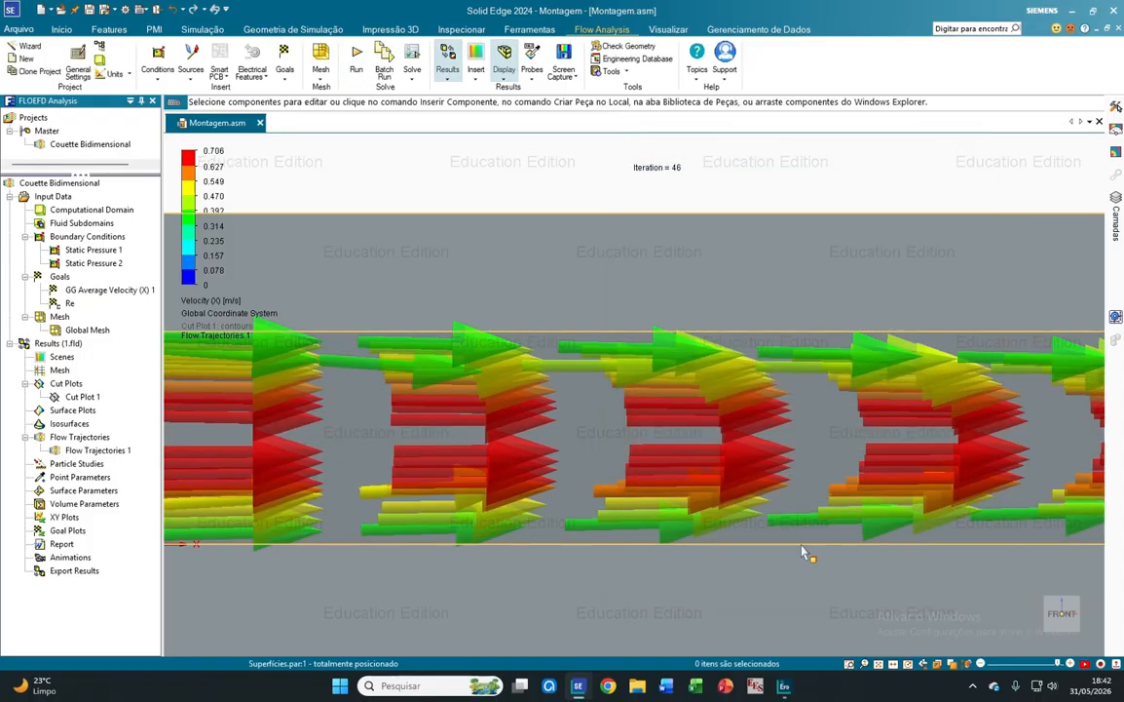
Reduce the arrow size of Flow Trajectories 1 further so that the arrows are small and separate across the channel.
{"action": "right_click", "coordinate": [95, 450]}
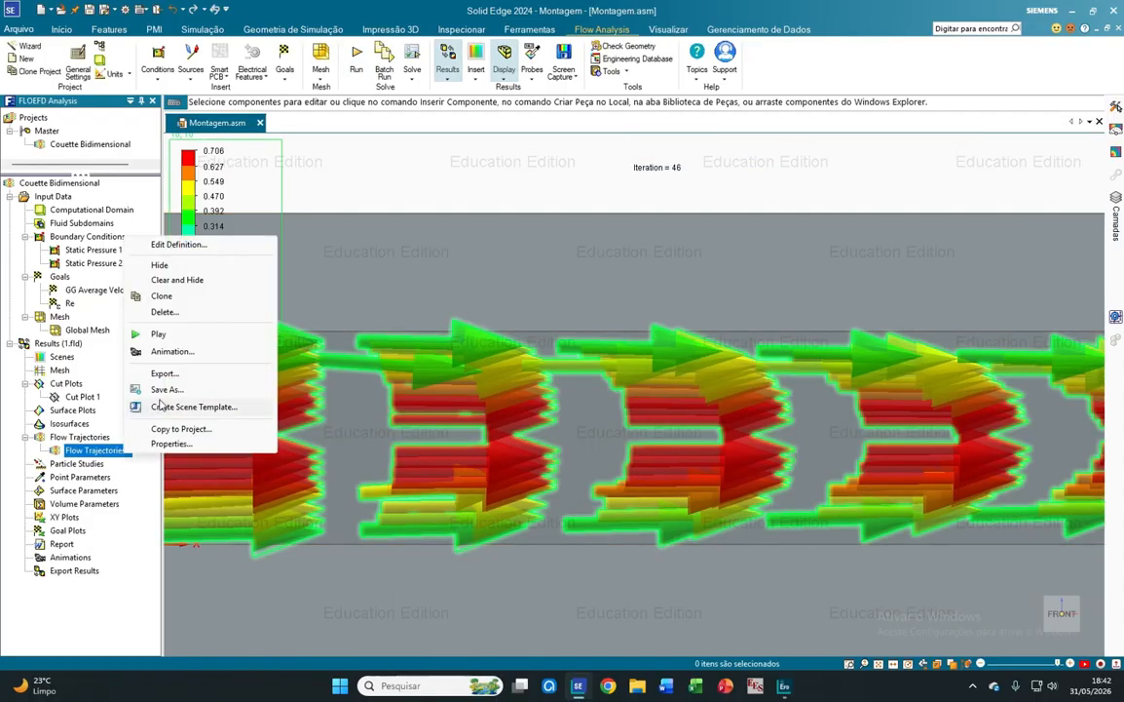
{"action": "left_click", "coordinate": [178, 244]}
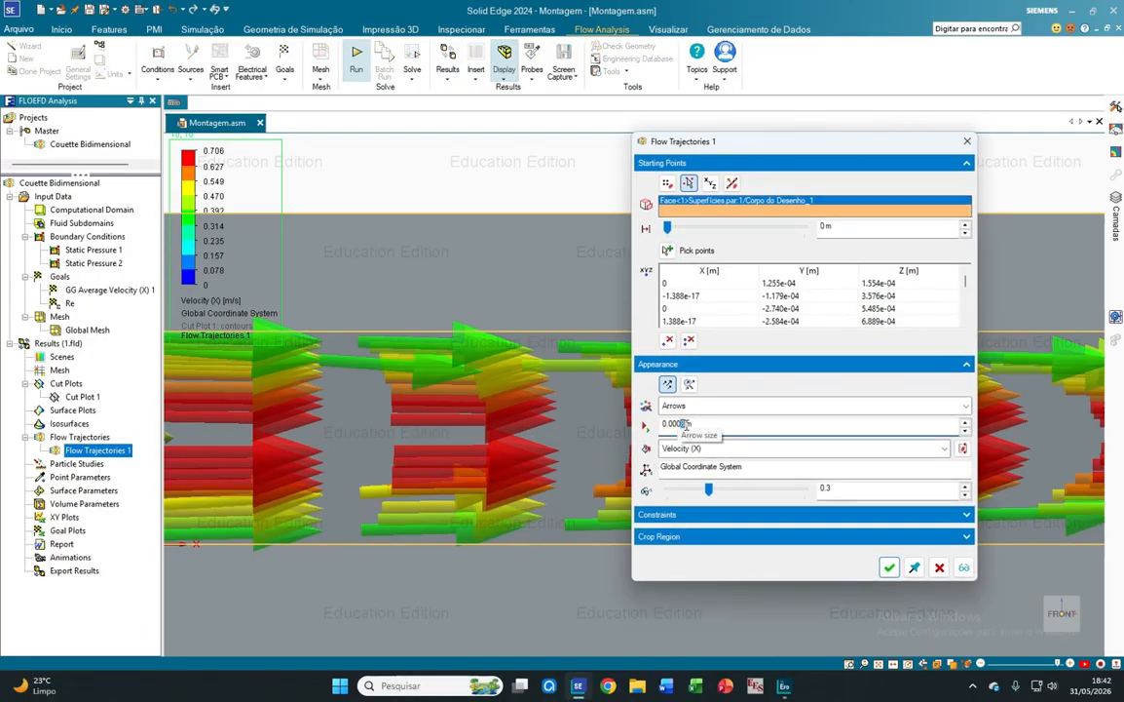
{"action": "left_click", "coordinate": [889, 567]}
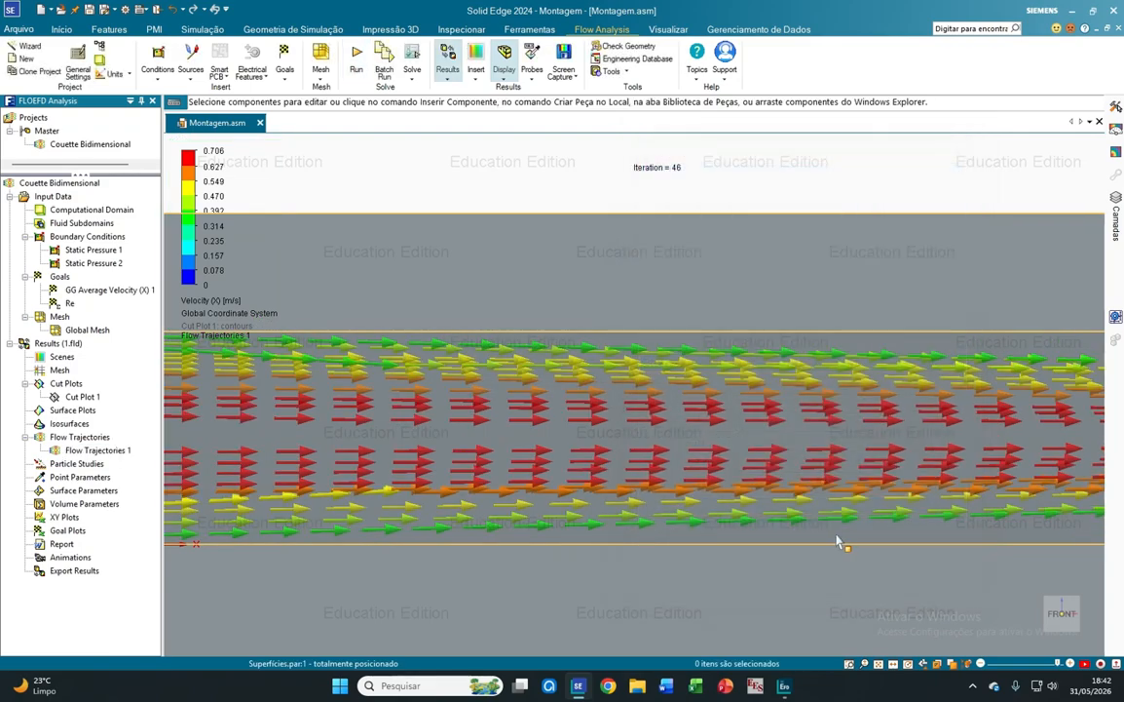
Play the animation of the resized Flow Trajectories 1 arrows and examine their motion from the inlet along the channel.
{"action": "right_click", "coordinate": [108, 451]}
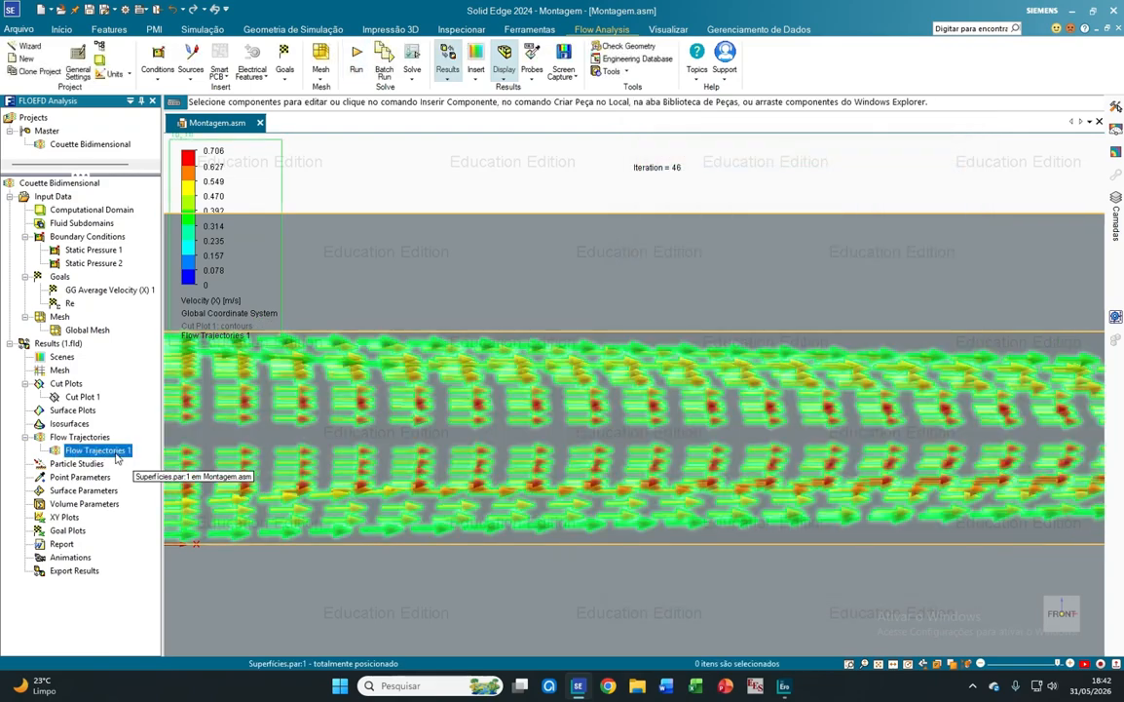
{"action": "left_click", "coordinate": [196, 330]}
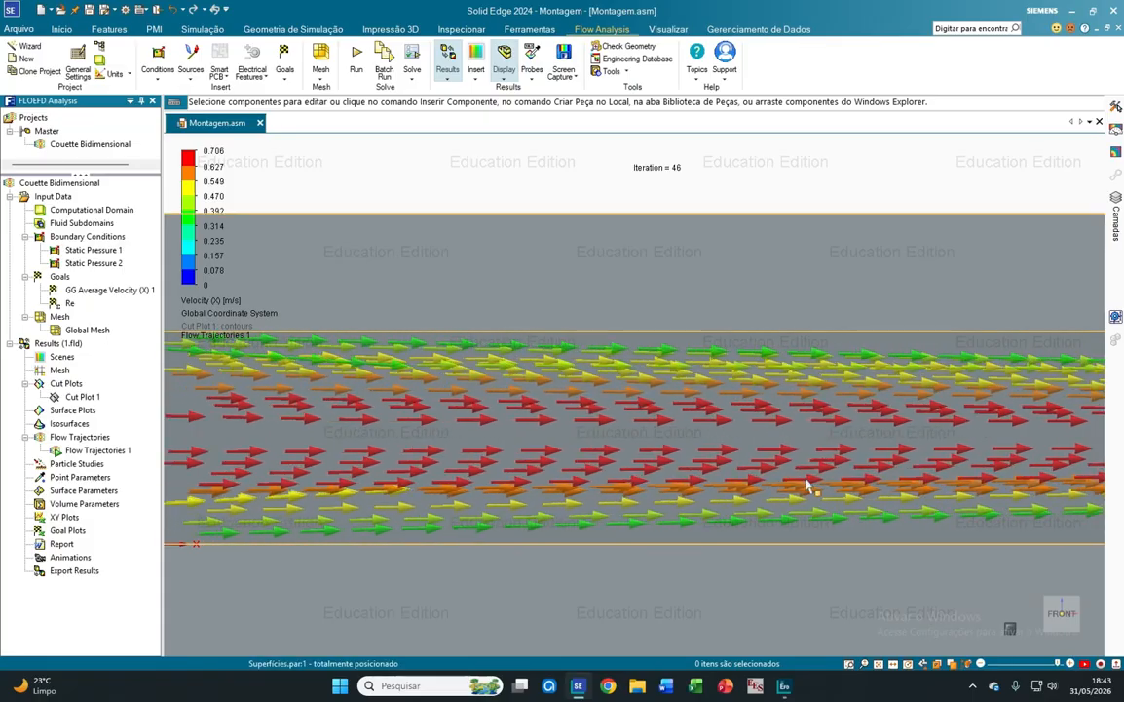
{"action": "scroll", "coordinate": [808, 485], "scroll_direction": "down", "scroll_amount": 1}
{"action": "scroll", "coordinate": [567, 496], "scroll_direction": "up", "scroll_amount": 2}
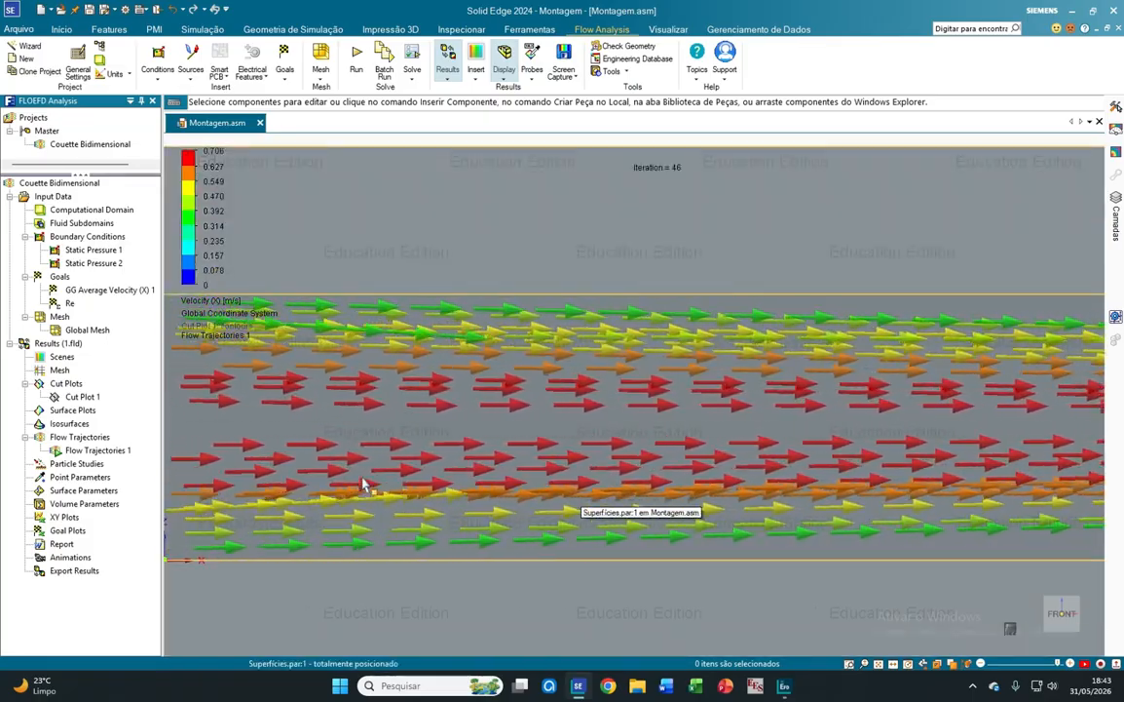
{"action": "scroll", "coordinate": [368, 484], "scroll_direction": "down", "scroll_amount": 1}
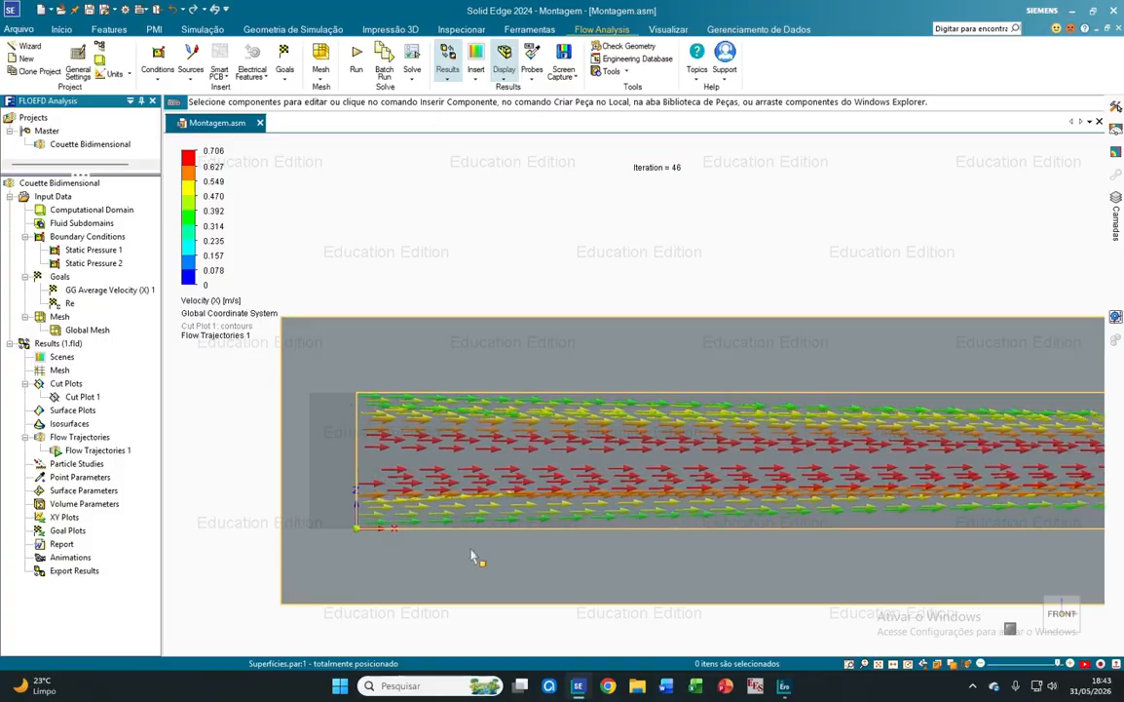
{"action": "scroll", "coordinate": [375, 468], "scroll_direction": "down", "scroll_amount": 1}
{"action": "scroll", "coordinate": [993, 452], "scroll_direction": "up", "scroll_amount": 1}
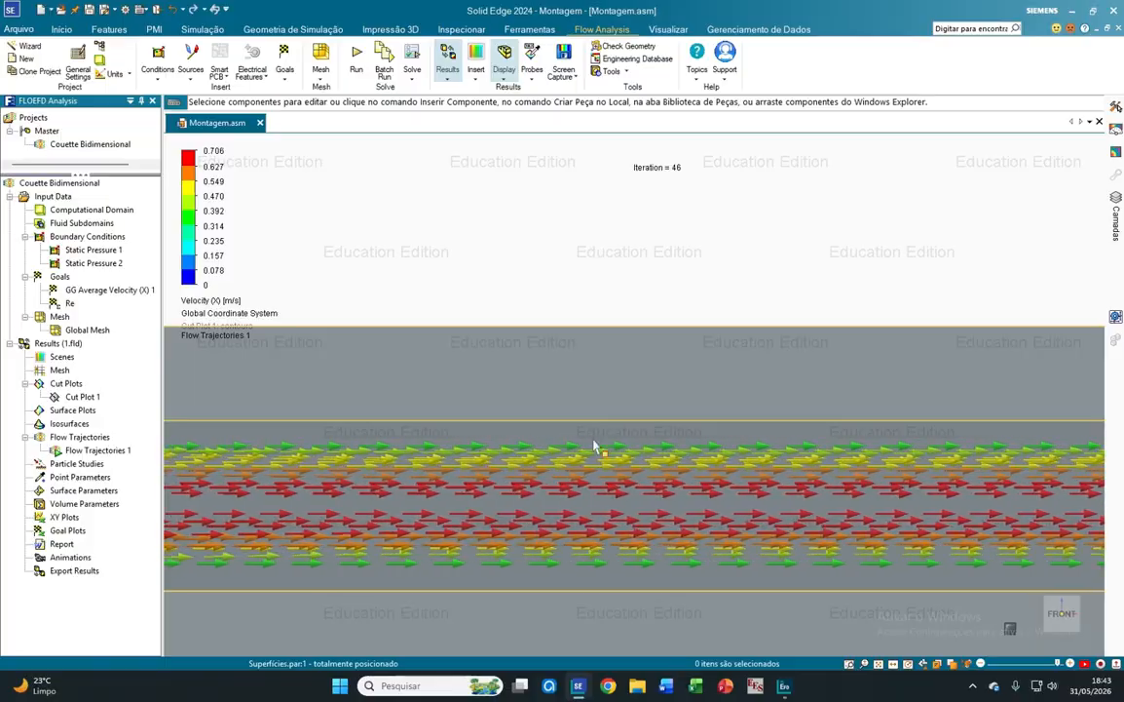
{"action": "scroll", "coordinate": [682, 431], "scroll_direction": "down", "scroll_amount": 1}
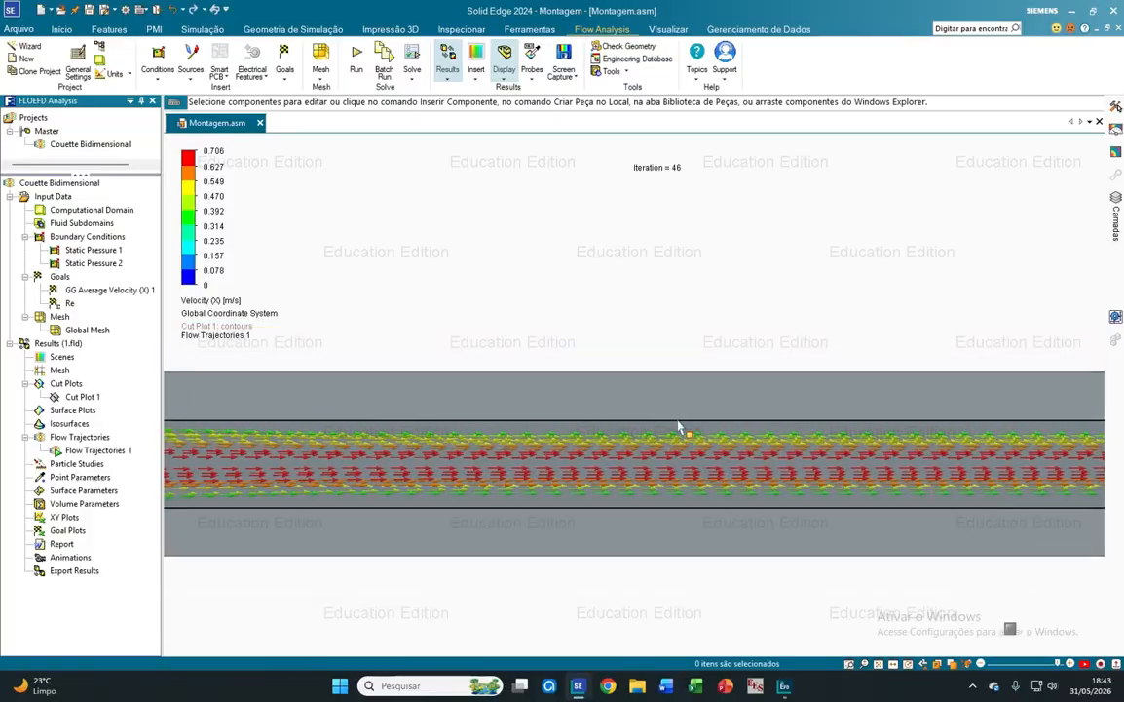
{"action": "scroll", "coordinate": [640, 425], "scroll_direction": "down", "scroll_amount": 2}
{"action": "scroll", "coordinate": [562, 455], "scroll_direction": "up", "scroll_amount": 2}
{"action": "scroll", "coordinate": [563, 464], "scroll_direction": "up", "scroll_amount": 3}
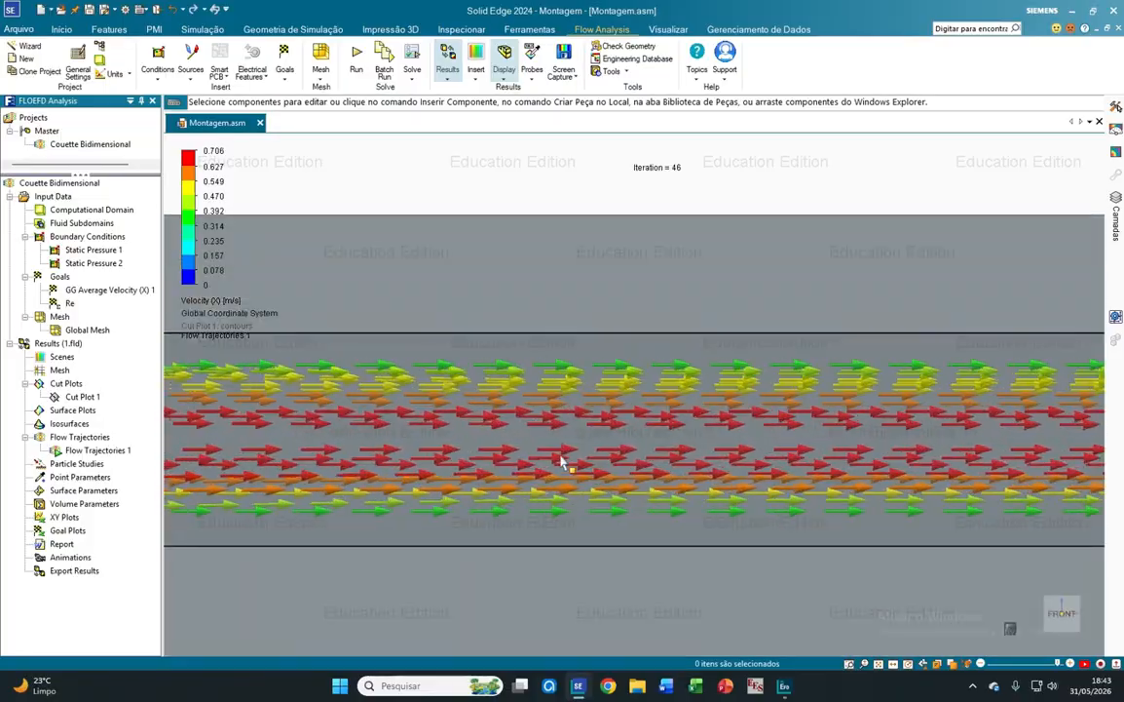
{"action": "scroll", "coordinate": [565, 460], "scroll_direction": "down", "scroll_amount": 2}
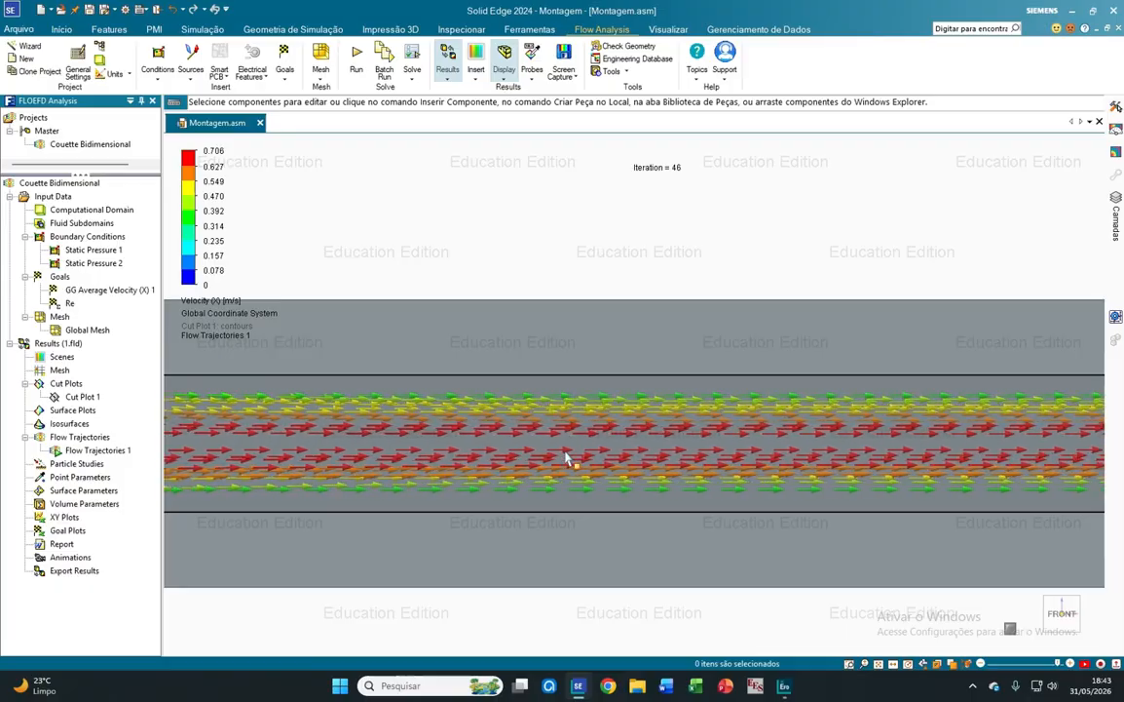
{"action": "scroll", "coordinate": [572, 458], "scroll_direction": "down", "scroll_amount": 1}
{"action": "scroll", "coordinate": [721, 472], "scroll_direction": "down", "scroll_amount": 2}
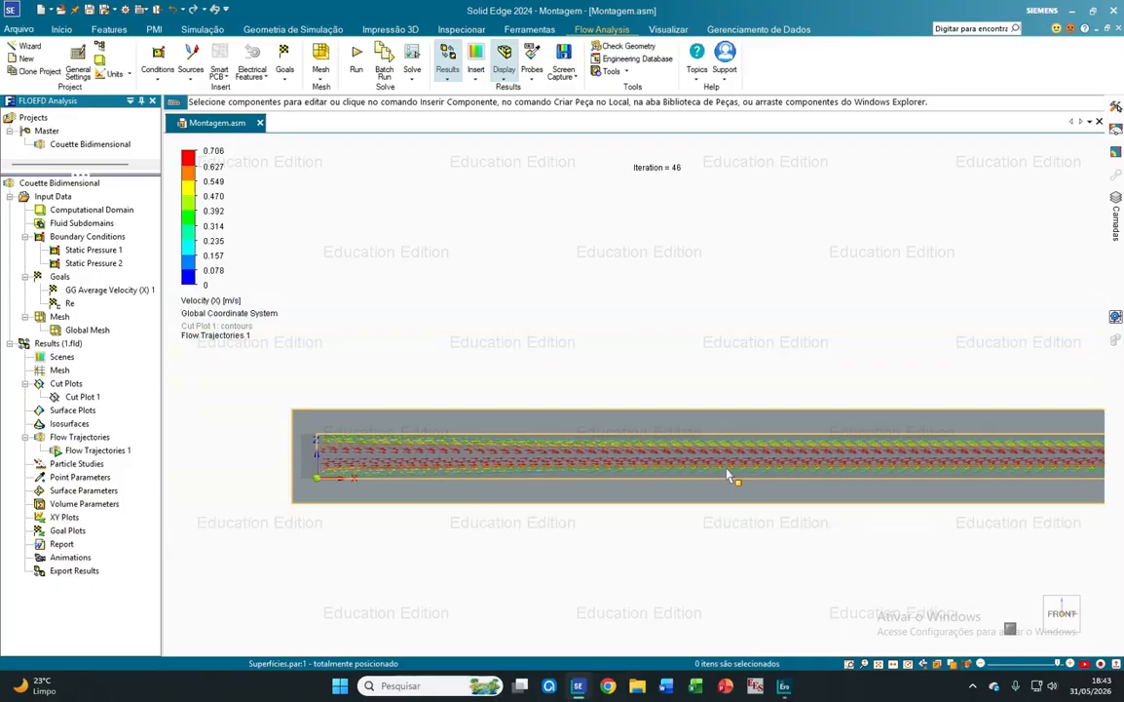
Start point parameters for Velocity (X) using coordinates and add a point at X 0.625 m, Y 0 m, Z 0 m.
{"action": "right_click", "coordinate": [85, 479]}
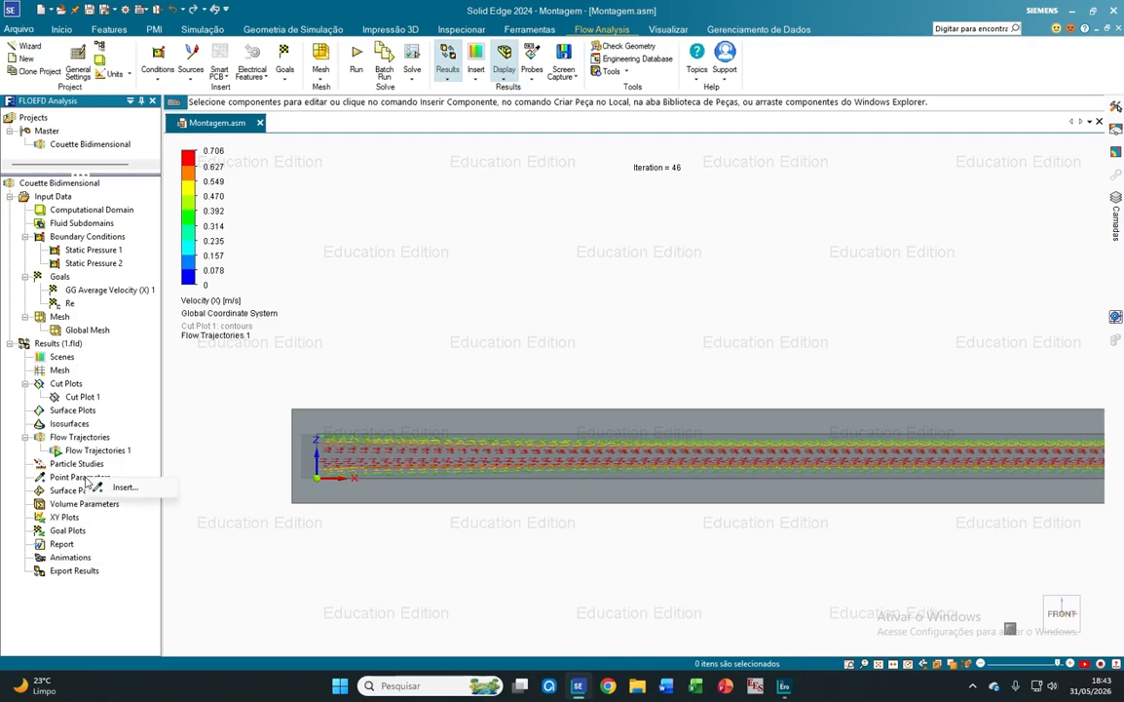
{"action": "left_click", "coordinate": [121, 489]}
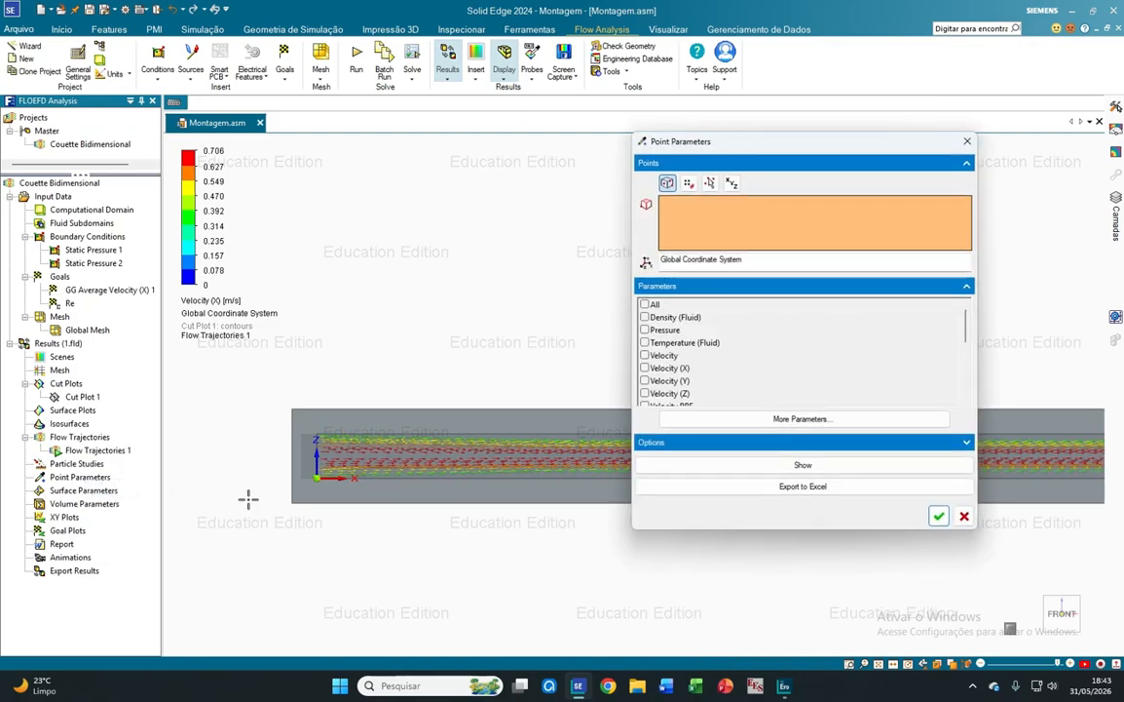
{"action": "left_click", "coordinate": [645, 368]}
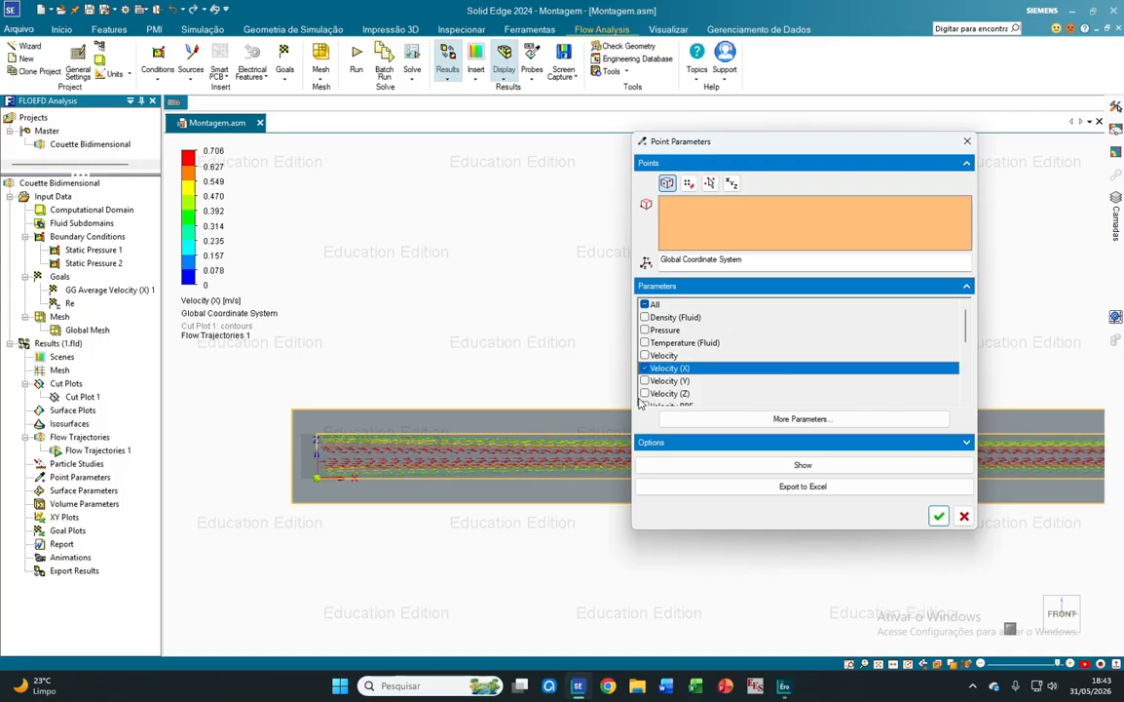
{"action": "left_click", "coordinate": [733, 186]}
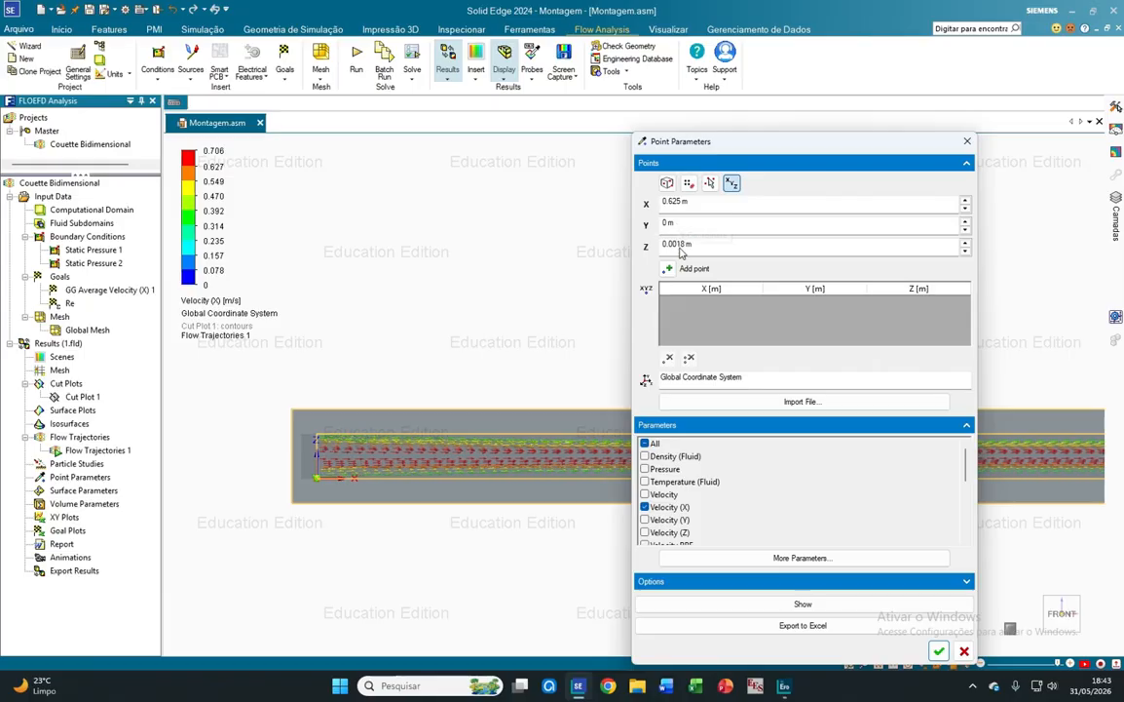
{"action": "left_click", "coordinate": [679, 244]}
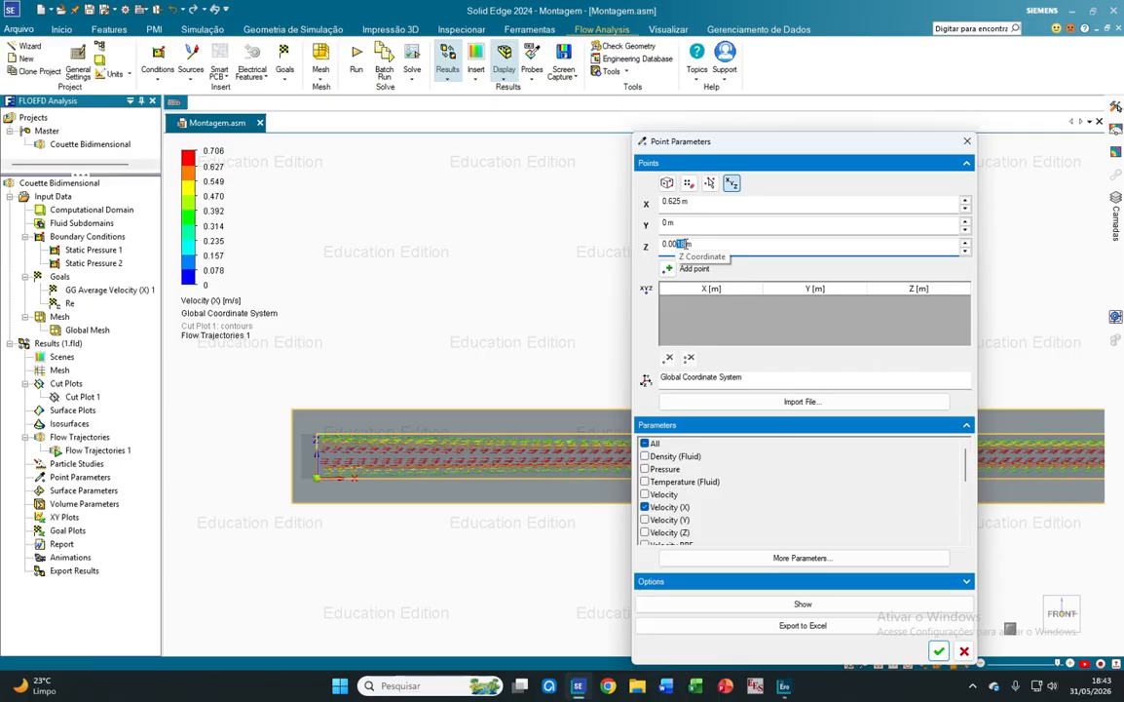
{"action": "left_click", "coordinate": [668, 270]}
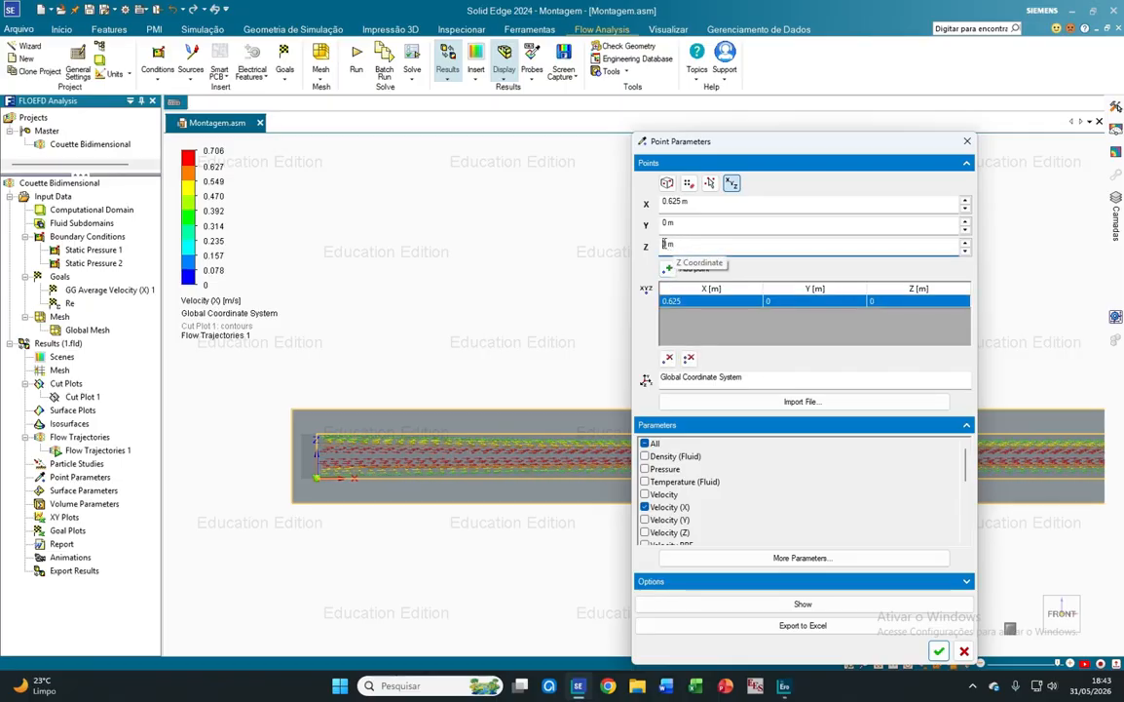
Add evaluation points at X 0.625 m, Y 0 m with Z values of 0.0003, 0.0006, 0.0009, 0.0012 and 0.0015 m.
{"action": "type", "text": ".0003"}
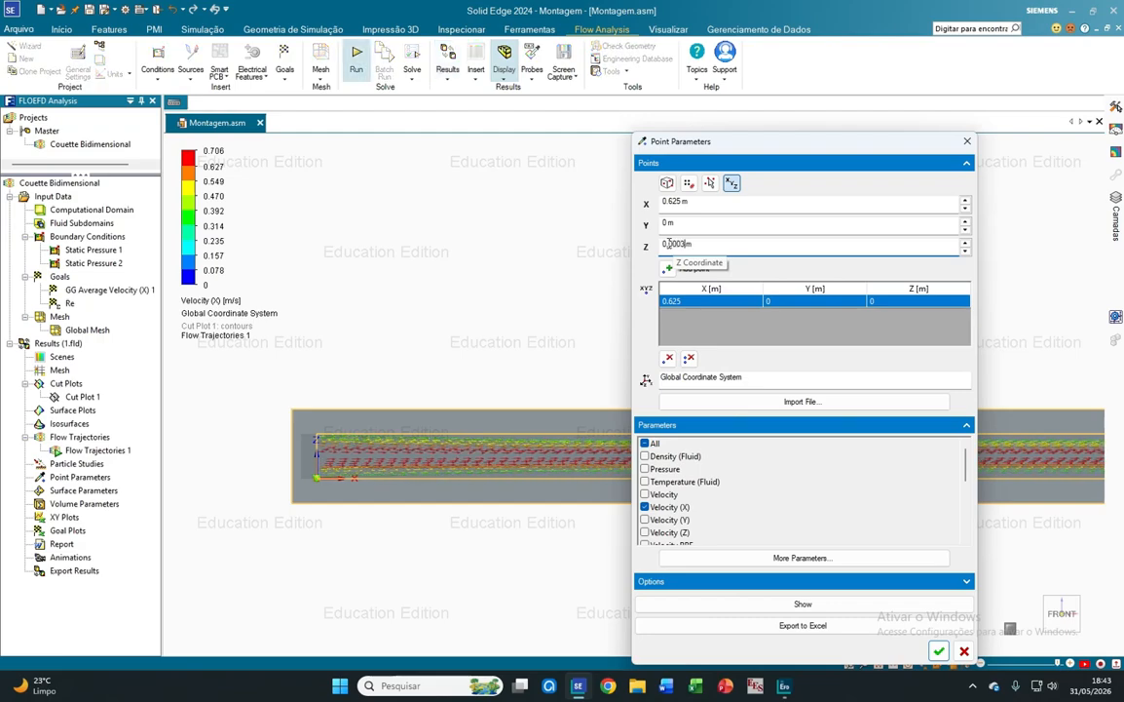
{"action": "left_click", "coordinate": [668, 269]}
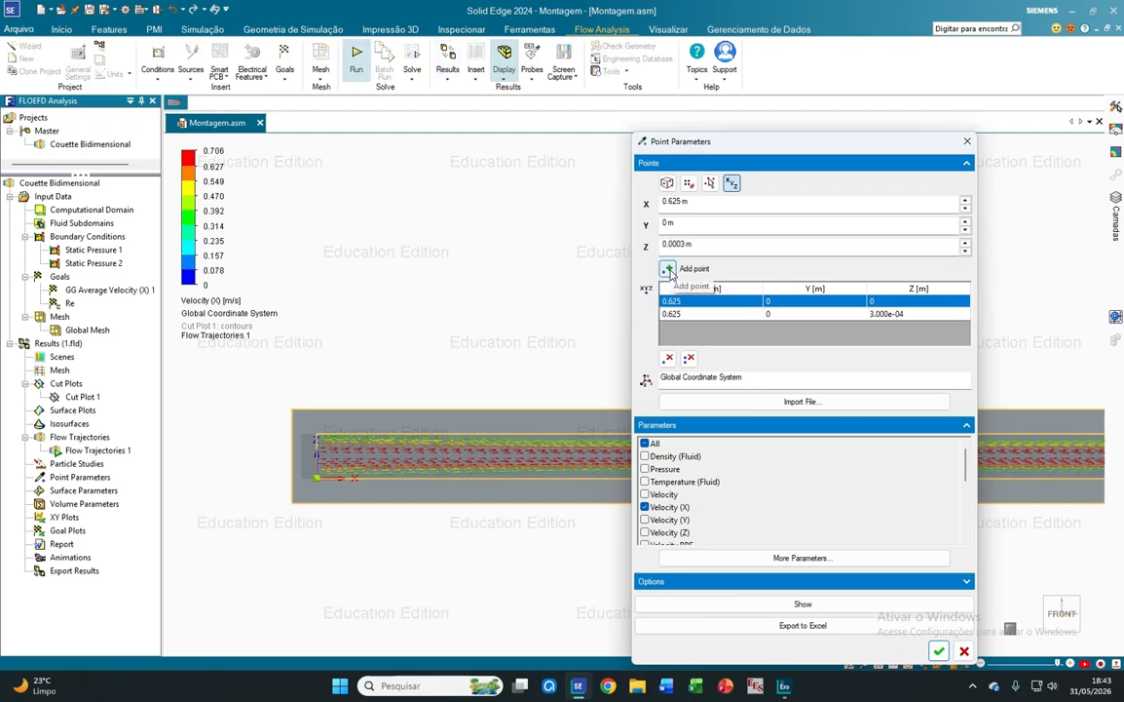
{"action": "left_click", "coordinate": [682, 244]}
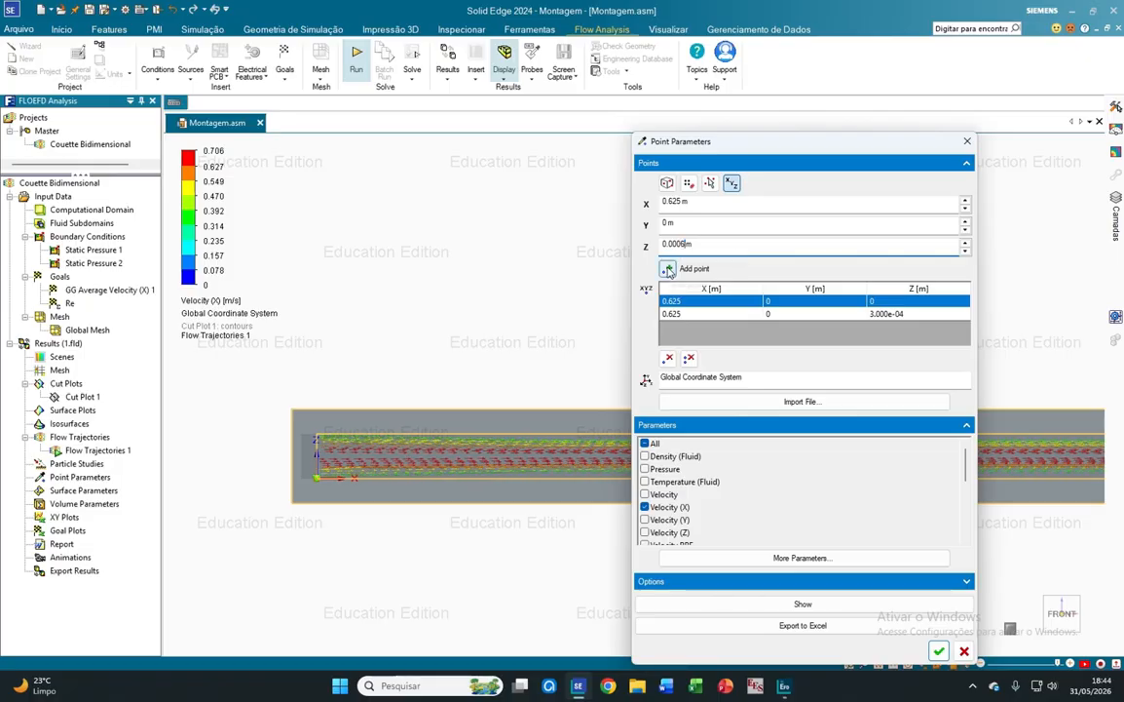
{"action": "key", "text": "Return"}
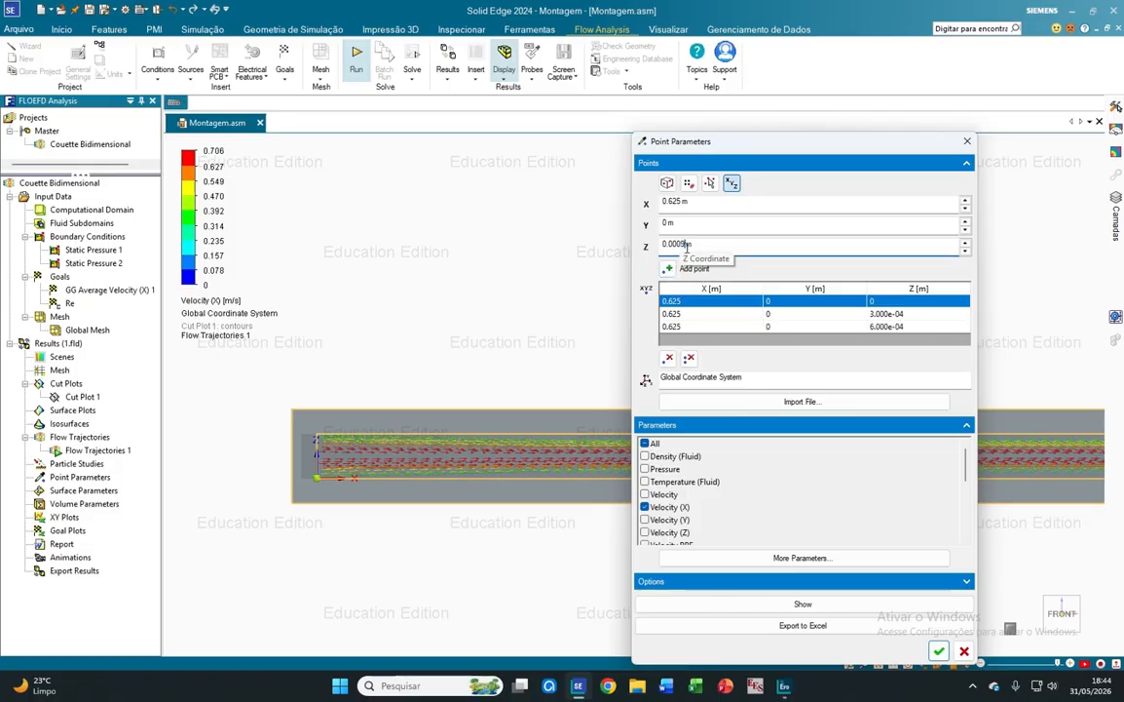
{"action": "left_click", "coordinate": [679, 267]}
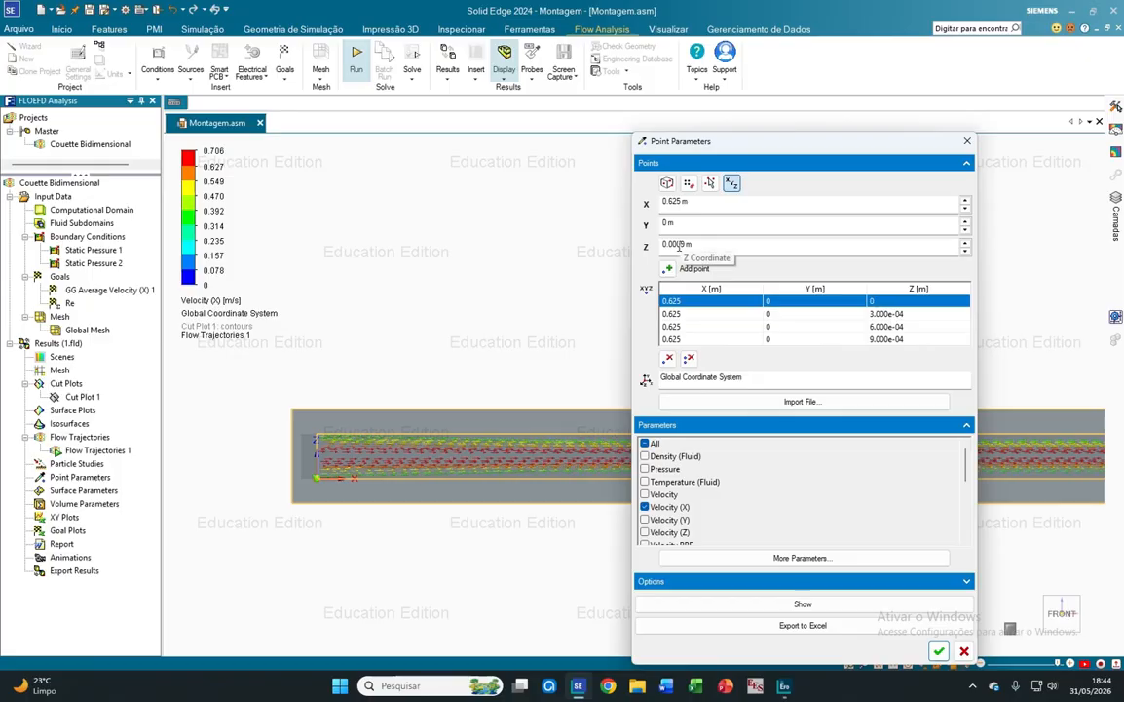
{"action": "left_click", "coordinate": [679, 245]}
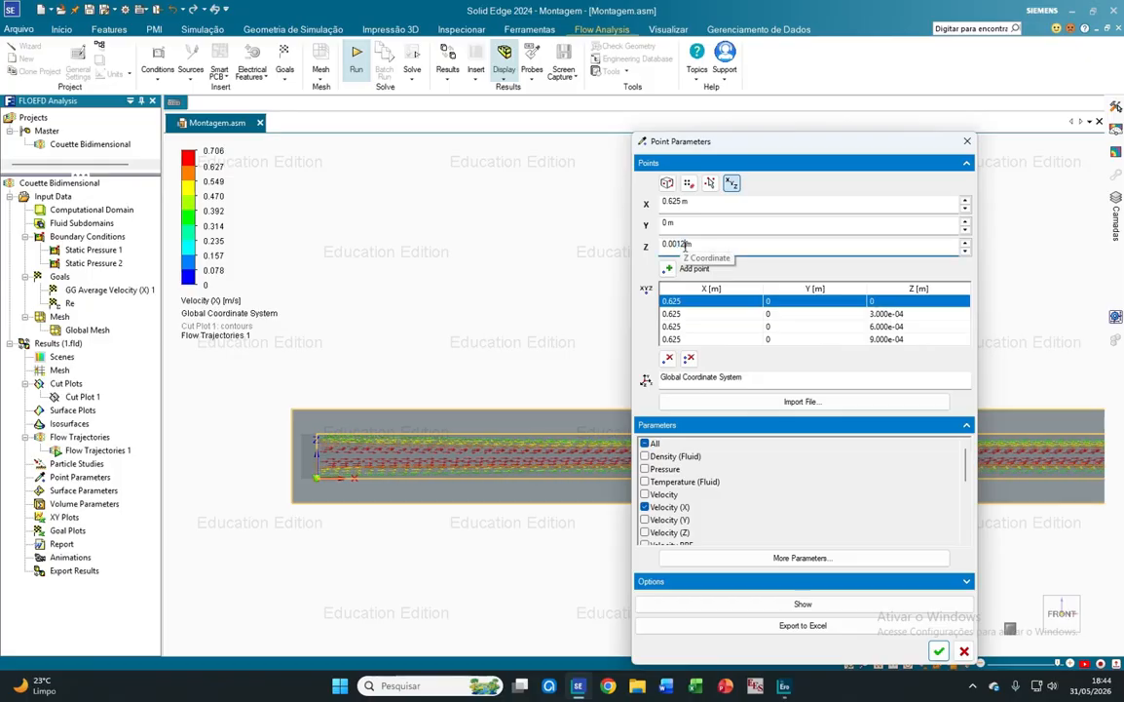
{"action": "key", "text": "Return"}
{"action": "key", "text": "BackSpace"}
{"action": "type", "text": "5"}
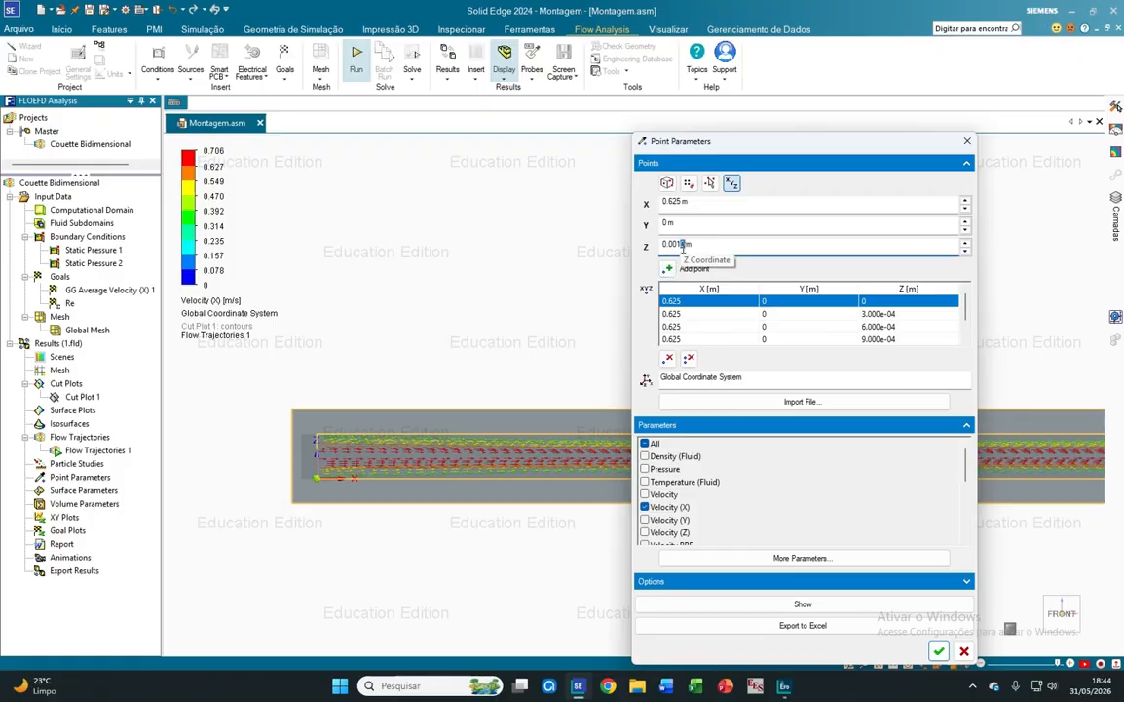
Add the remaining points at X 0.625 m, Y 0 m with Z from 0.0018 to 0.0036 m in 0.0003 m increments.
{"action": "left_click", "coordinate": [669, 272]}
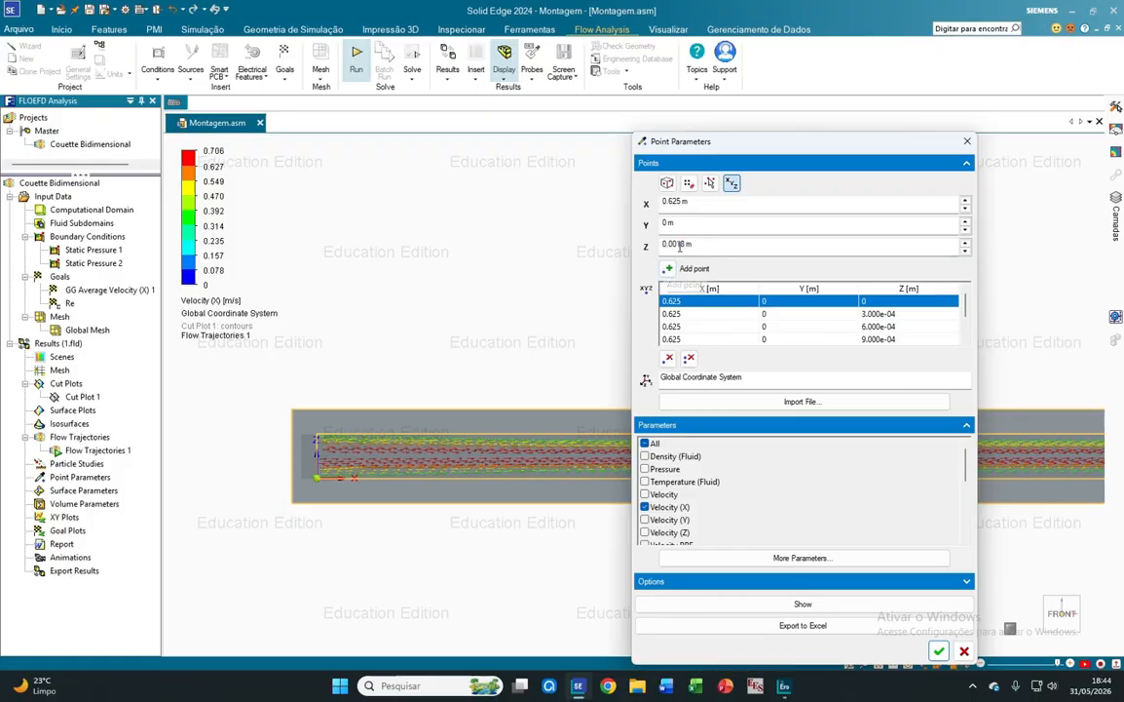
{"action": "left_click", "coordinate": [679, 245]}
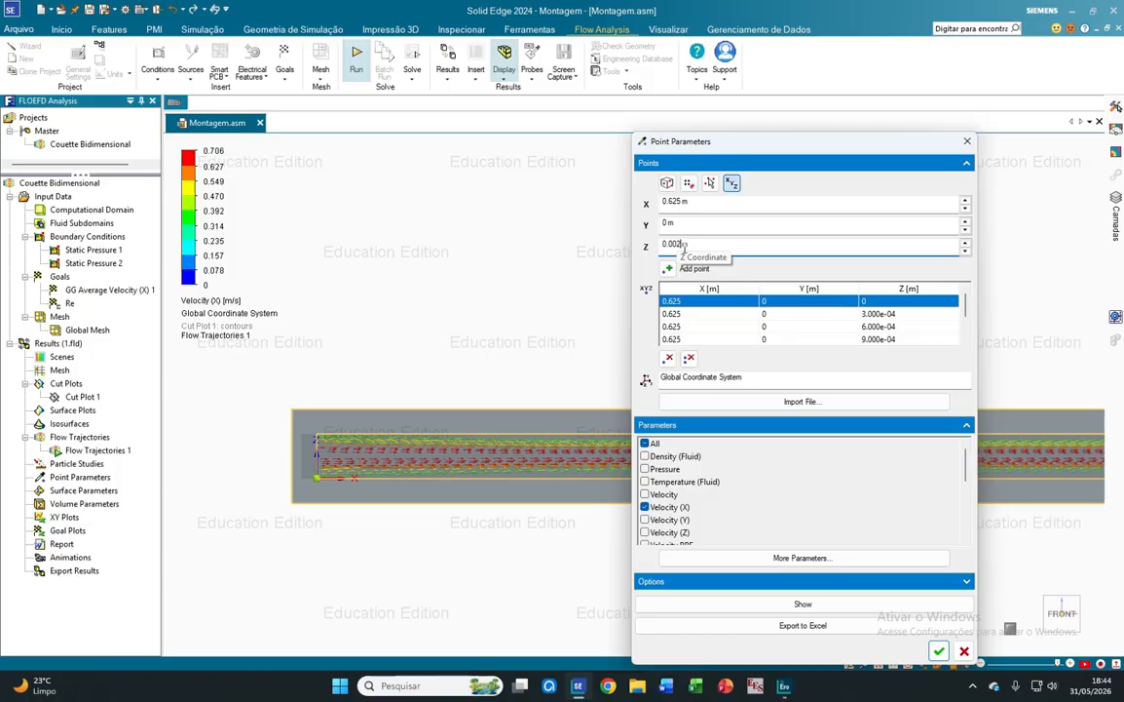
{"action": "left_click", "coordinate": [671, 270]}
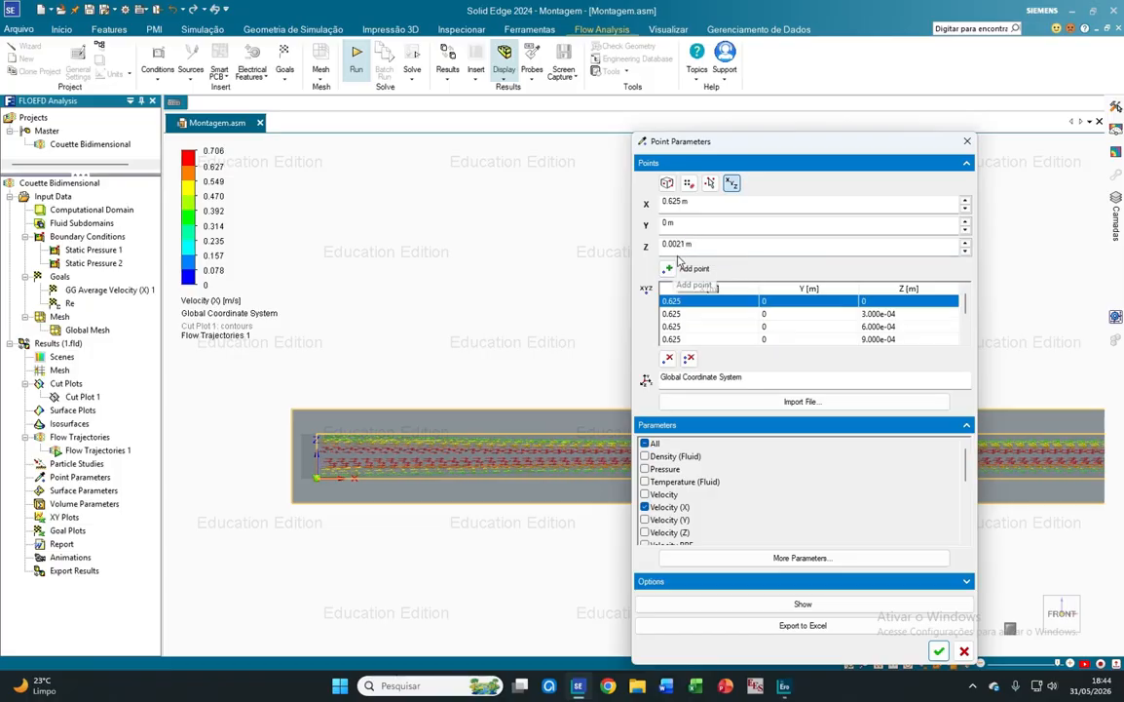
{"action": "left_click", "coordinate": [682, 244]}
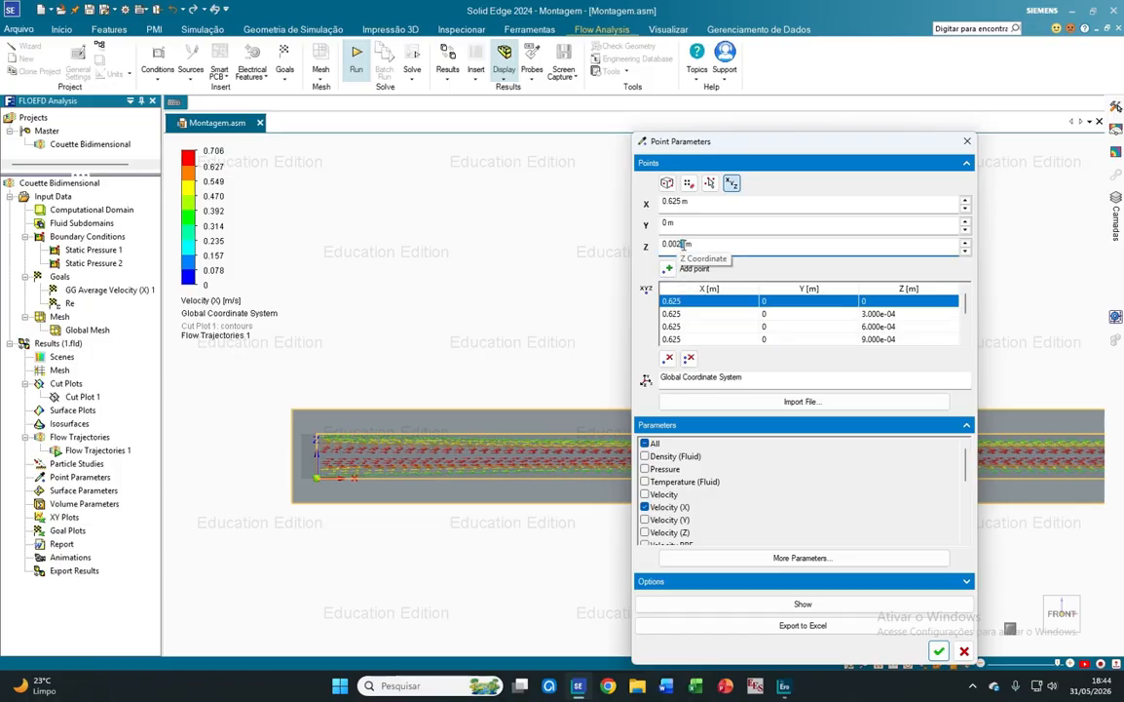
{"action": "left_click", "coordinate": [668, 270]}
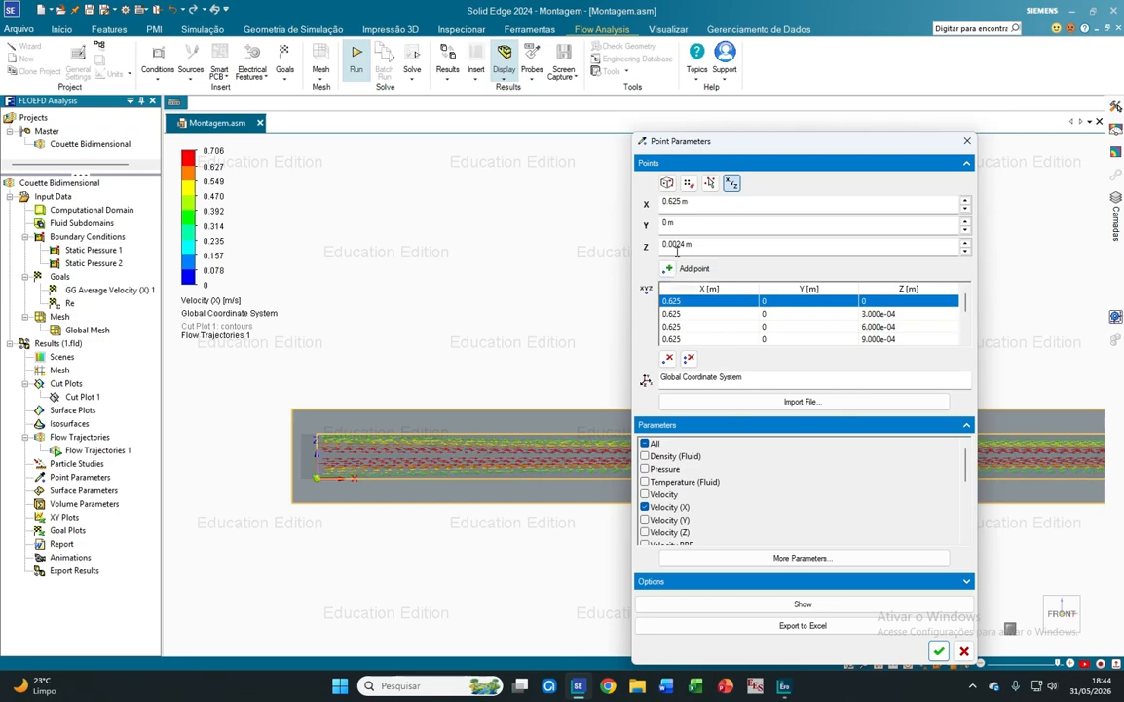
{"action": "left_click", "coordinate": [683, 245]}
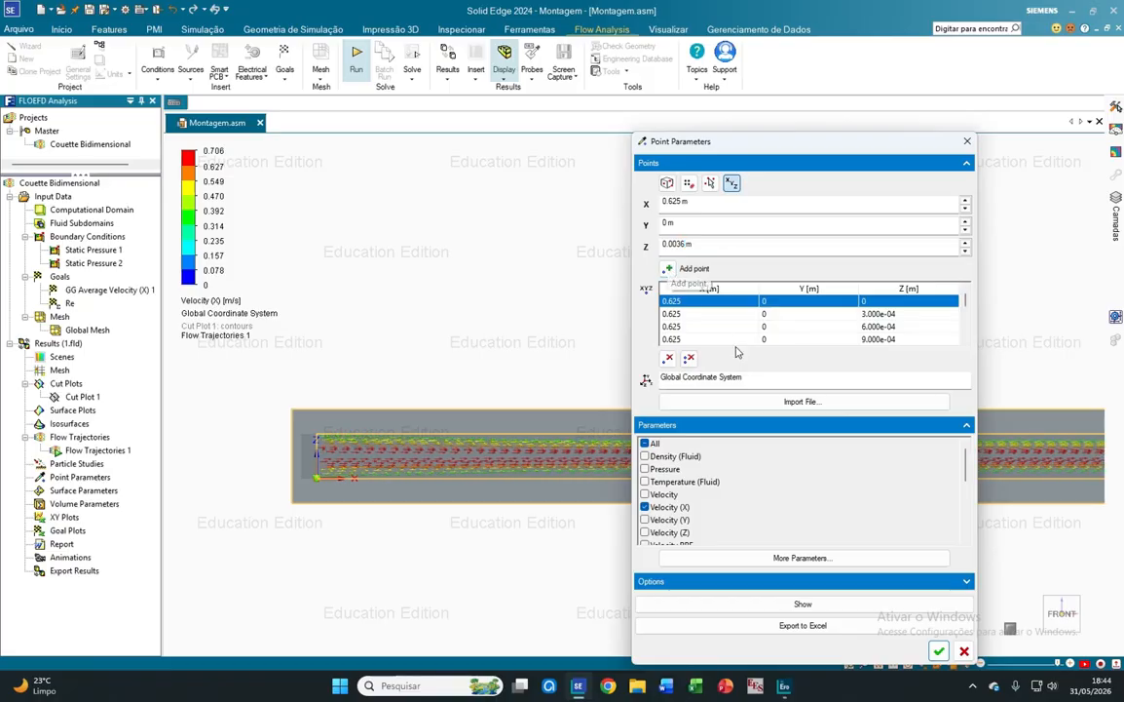
{"action": "left_click", "coordinate": [669, 269]}
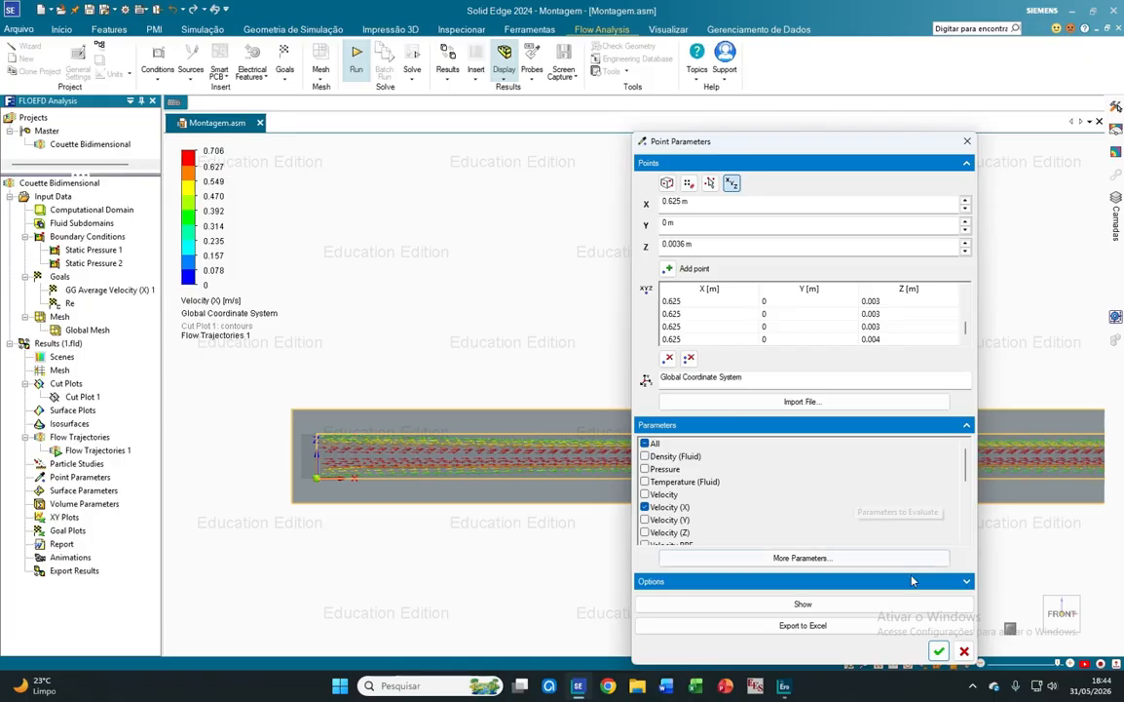
Evaluate Velocity (X) at the defined points, review the results table, and accept the point parameters.
{"action": "left_click", "coordinate": [851, 605]}
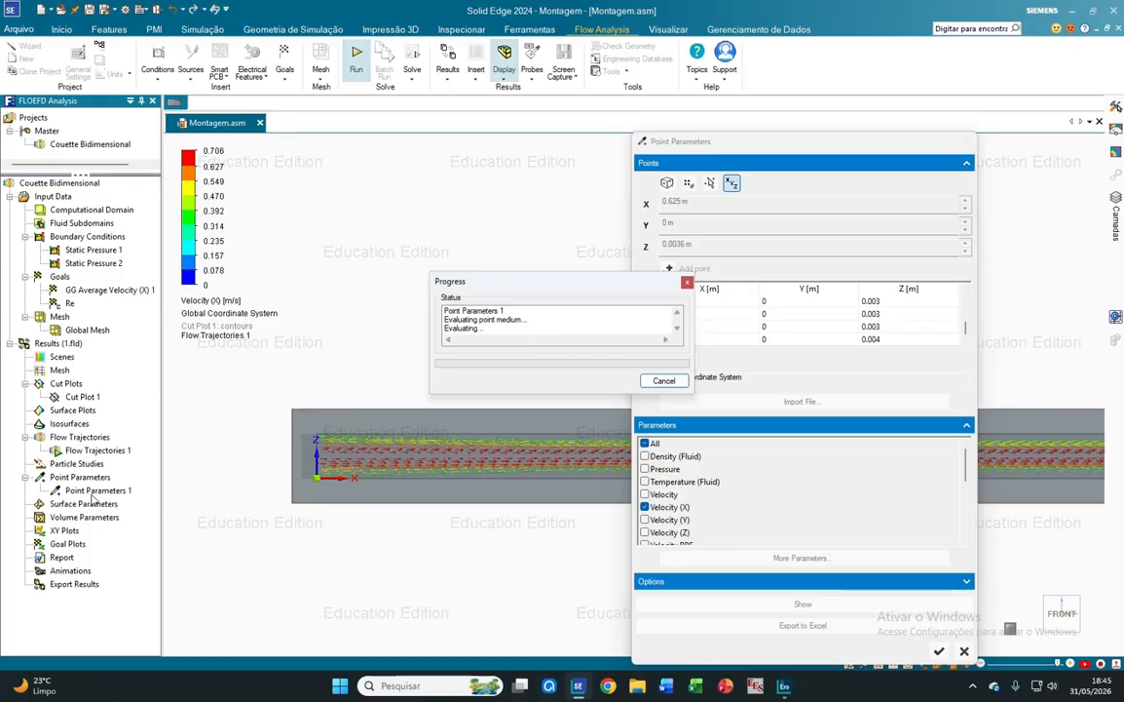
{"action": "left_click", "coordinate": [80, 450]}
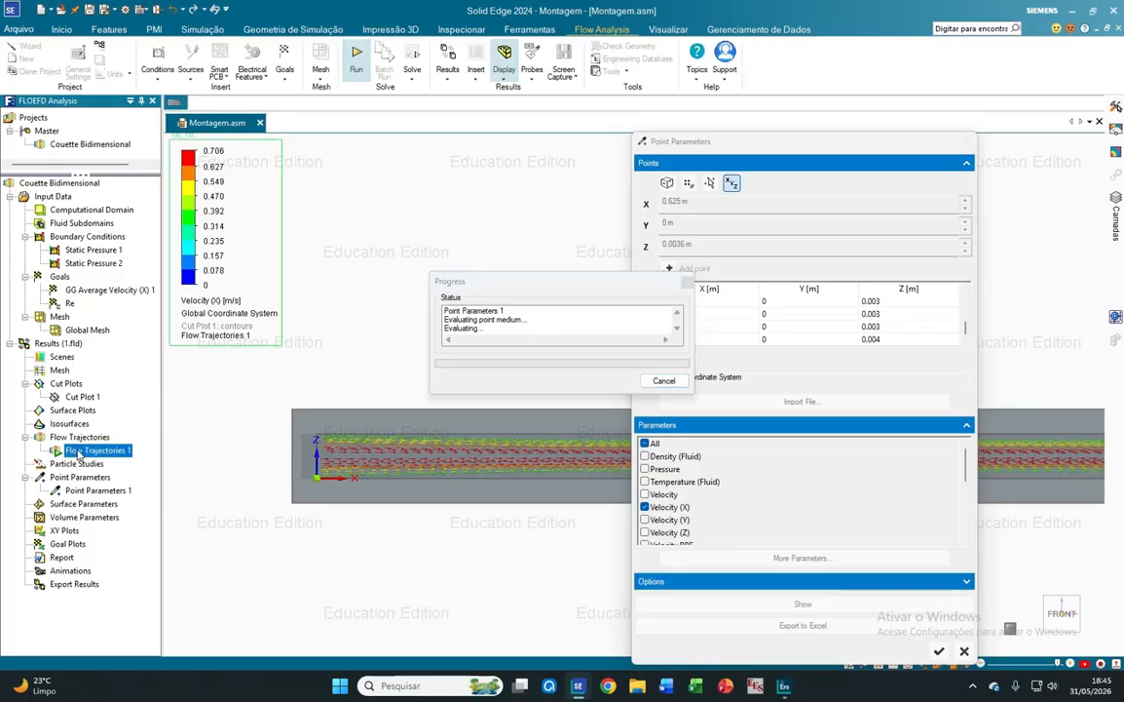
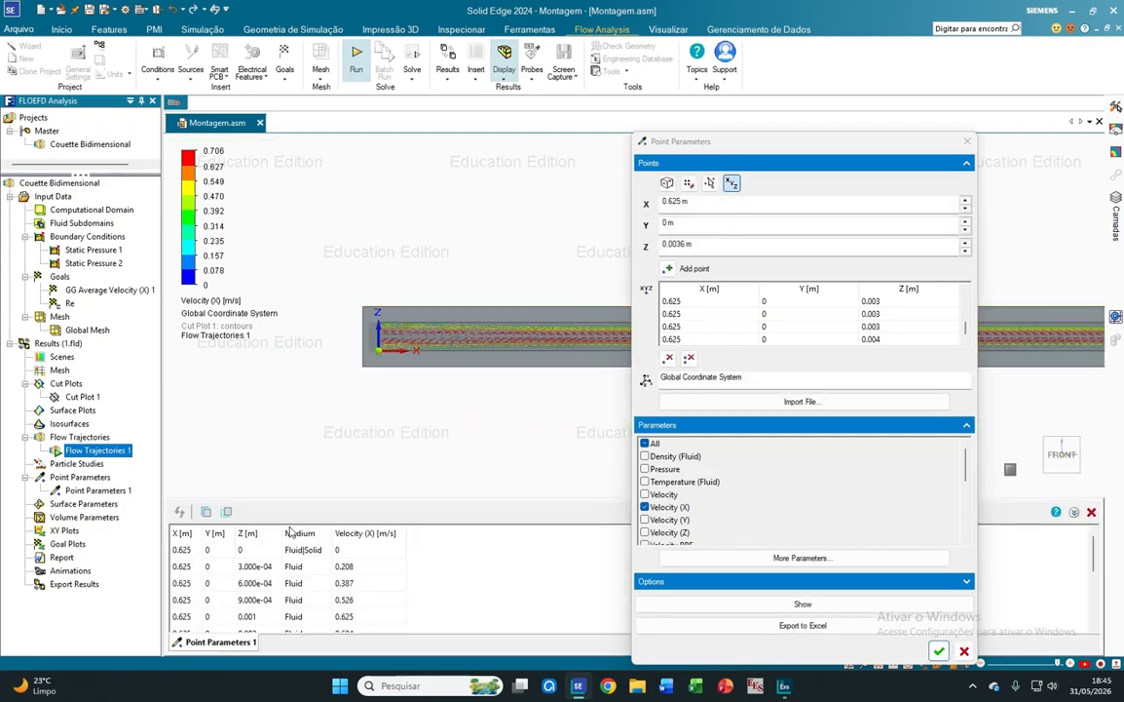
{"action": "scroll", "coordinate": [273, 589], "scroll_direction": "down", "scroll_amount": 3}
{"action": "scroll", "coordinate": [527, 606], "scroll_direction": "up", "scroll_amount": 5}
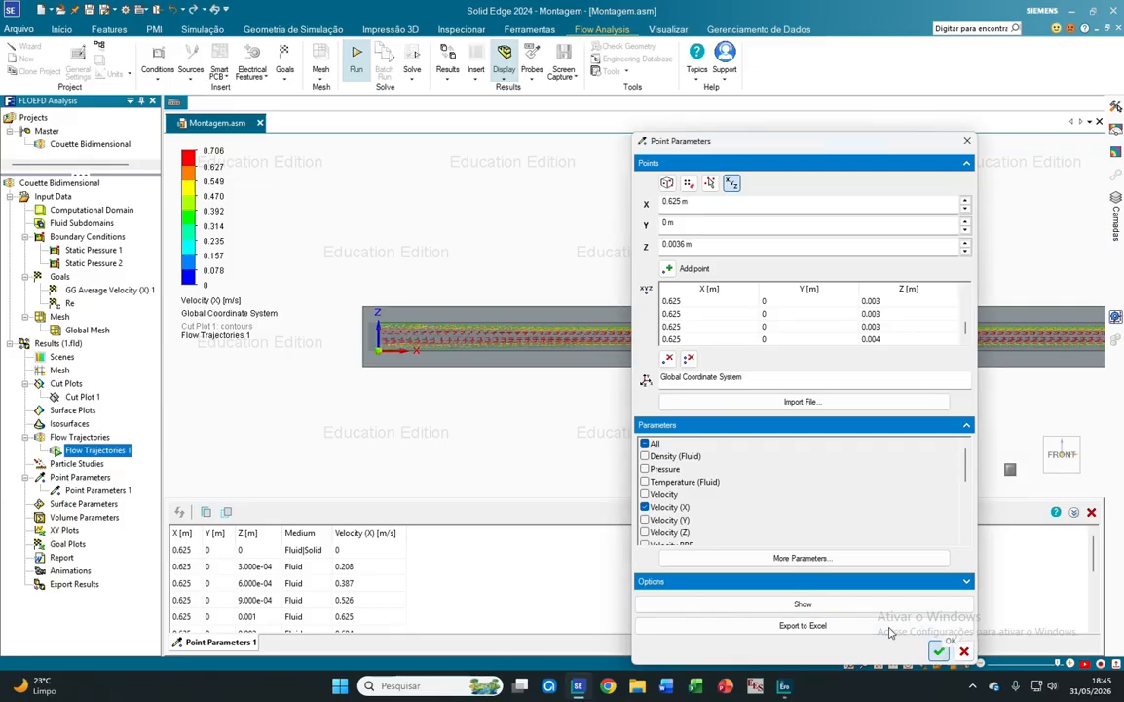
{"action": "left_click", "coordinate": [941, 652]}
Hide Flow Trajectories 1 and export the Point Parameters 1 results to Excel.
{"action": "right_click", "coordinate": [80, 454]}
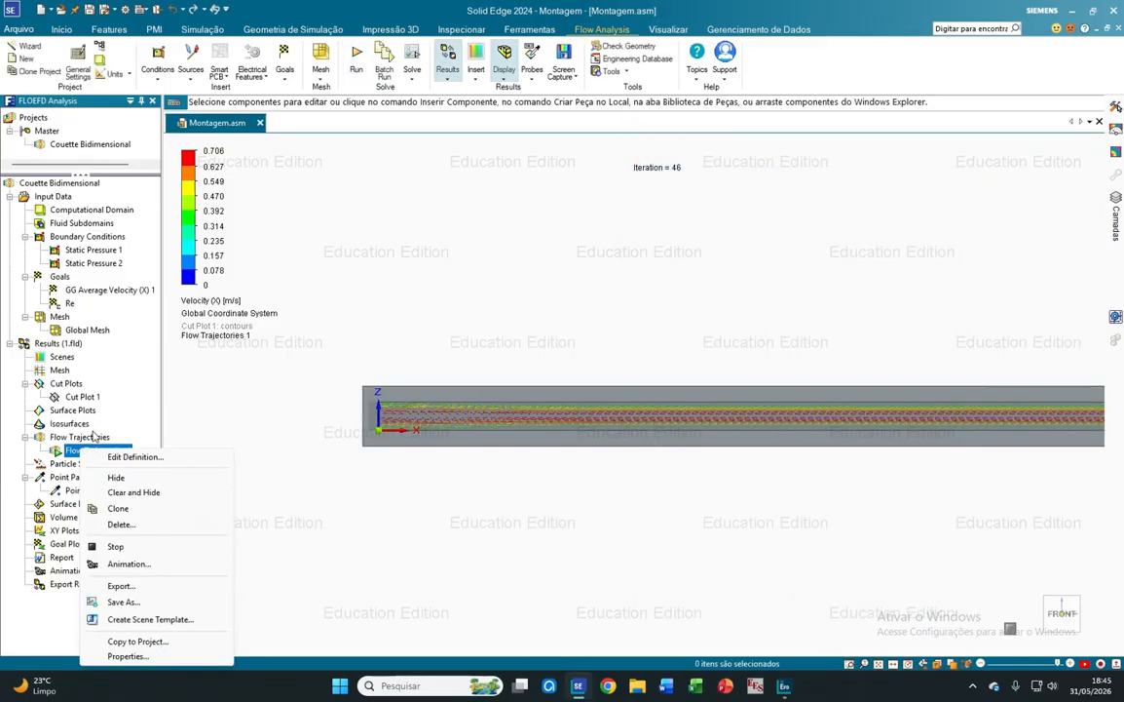
{"action": "left_click", "coordinate": [118, 477]}
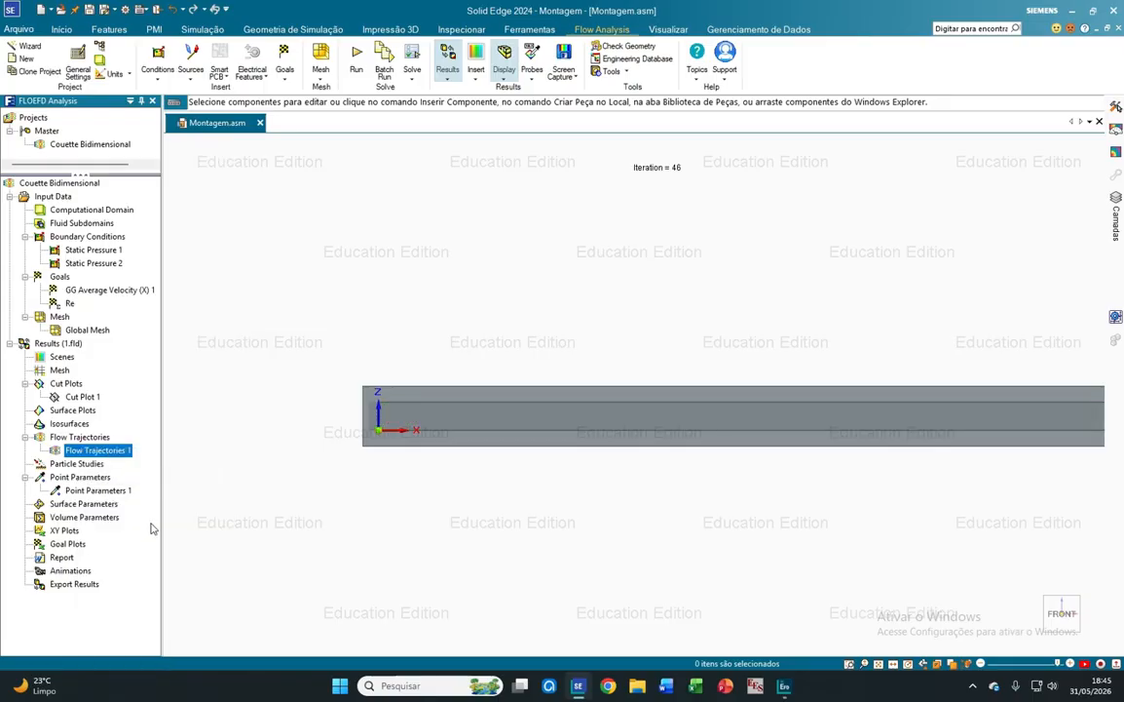
{"action": "right_click", "coordinate": [102, 491]}
{"action": "left_click", "coordinate": [160, 503]}
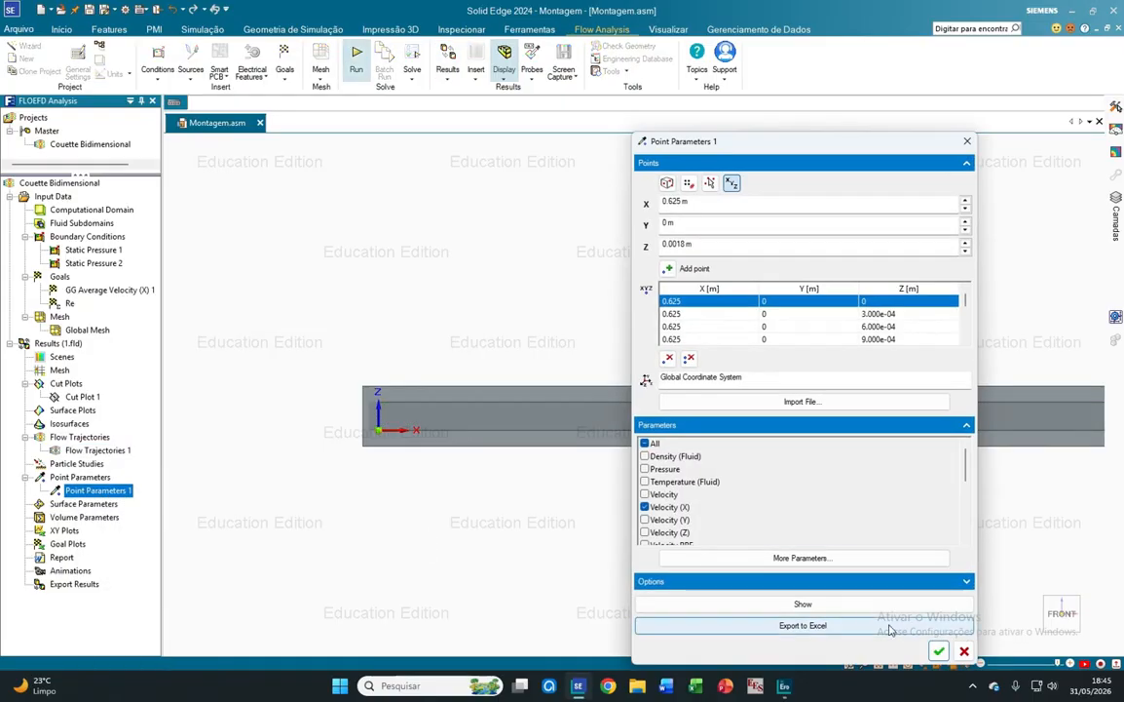
{"action": "left_click", "coordinate": [843, 625]}
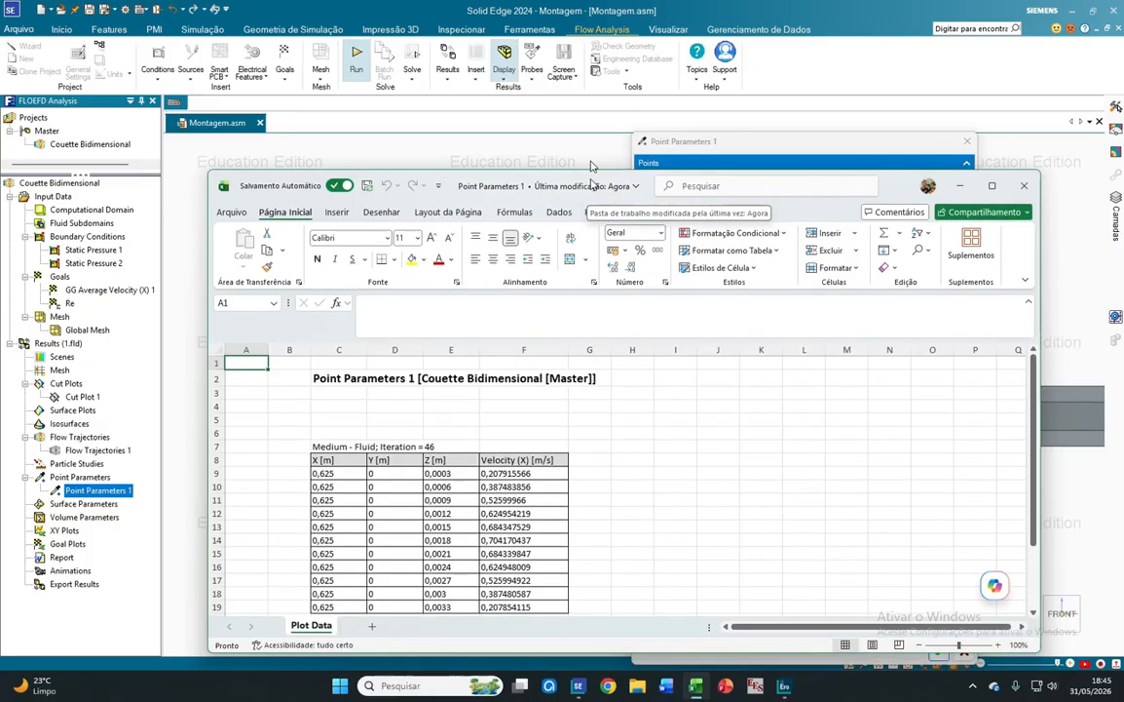
{"action": "left_click_drag", "start_coordinate": [591, 180], "coordinate": [587, 50]}
{"action": "scroll", "coordinate": [454, 356], "scroll_direction": "down", "scroll_amount": 2}
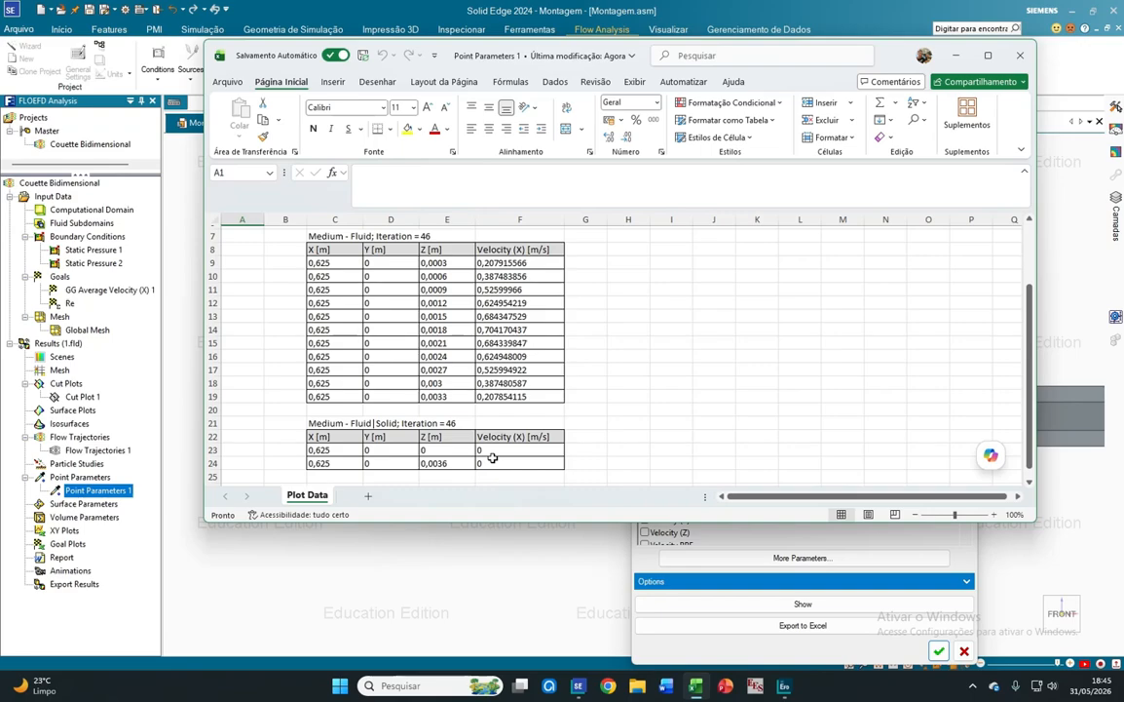
Insert a row above the first fluid data row and move the Z 0 and Z 0.0036 wall points into rows 9 and 21.
{"action": "left_click", "coordinate": [212, 263]}
{"action": "right_click", "coordinate": [213, 263]}
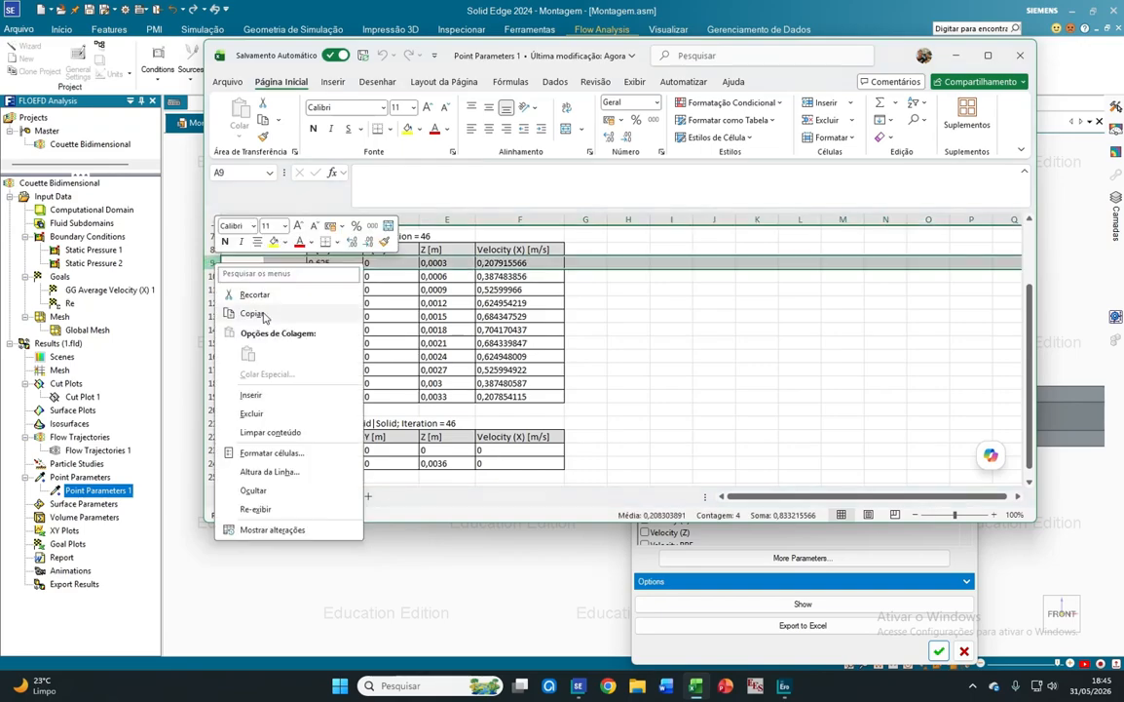
{"action": "left_click", "coordinate": [252, 393]}
{"action": "left_click_drag", "start_coordinate": [332, 463], "coordinate": [495, 264]}
{"action": "left_click_drag", "start_coordinate": [314, 476], "coordinate": [499, 423]}
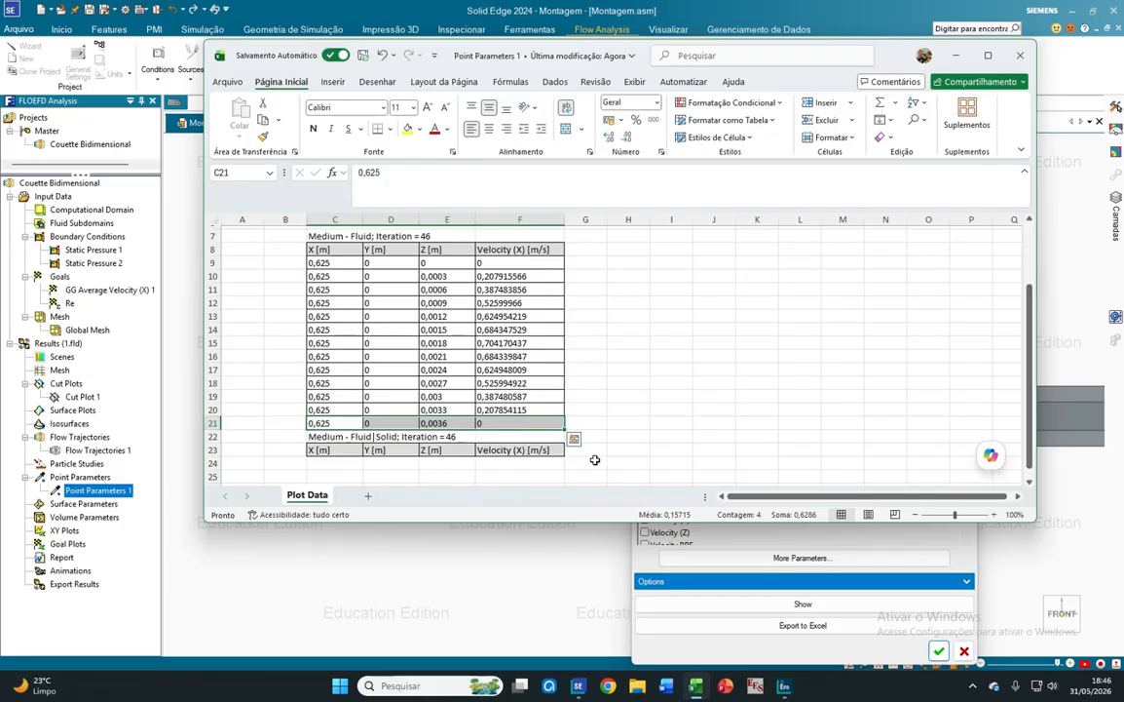
Insert a markers-only scatter chart and place it beside the data table.
{"action": "left_click", "coordinate": [340, 84]}
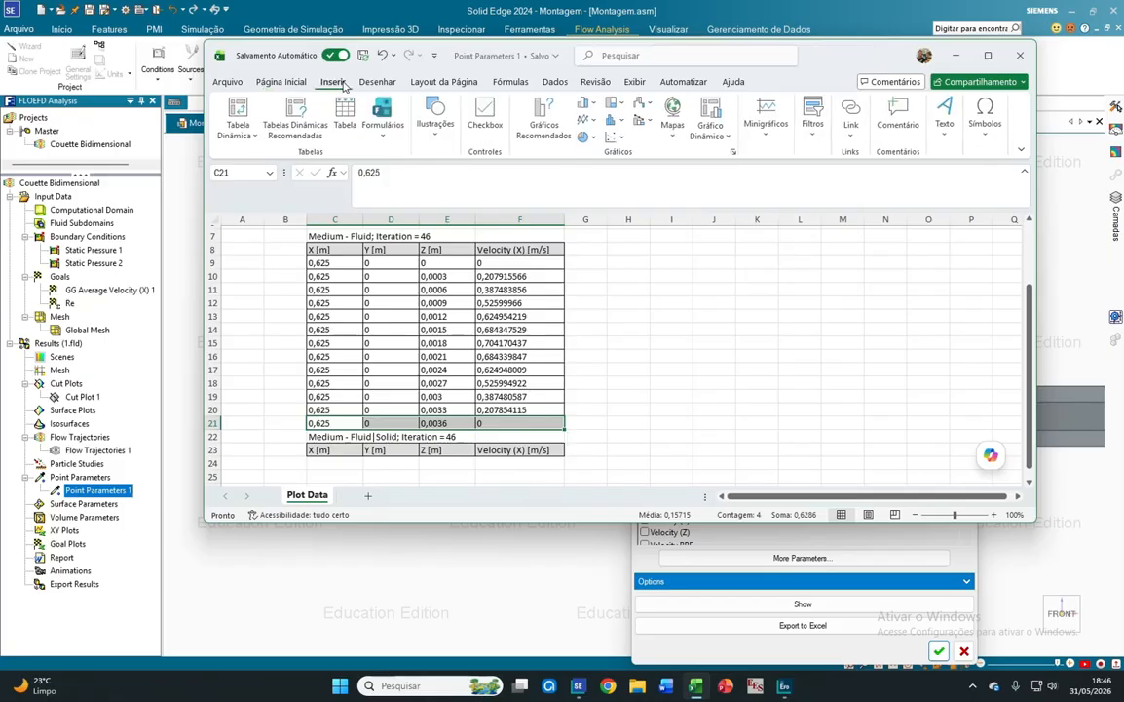
{"action": "left_click", "coordinate": [613, 137]}
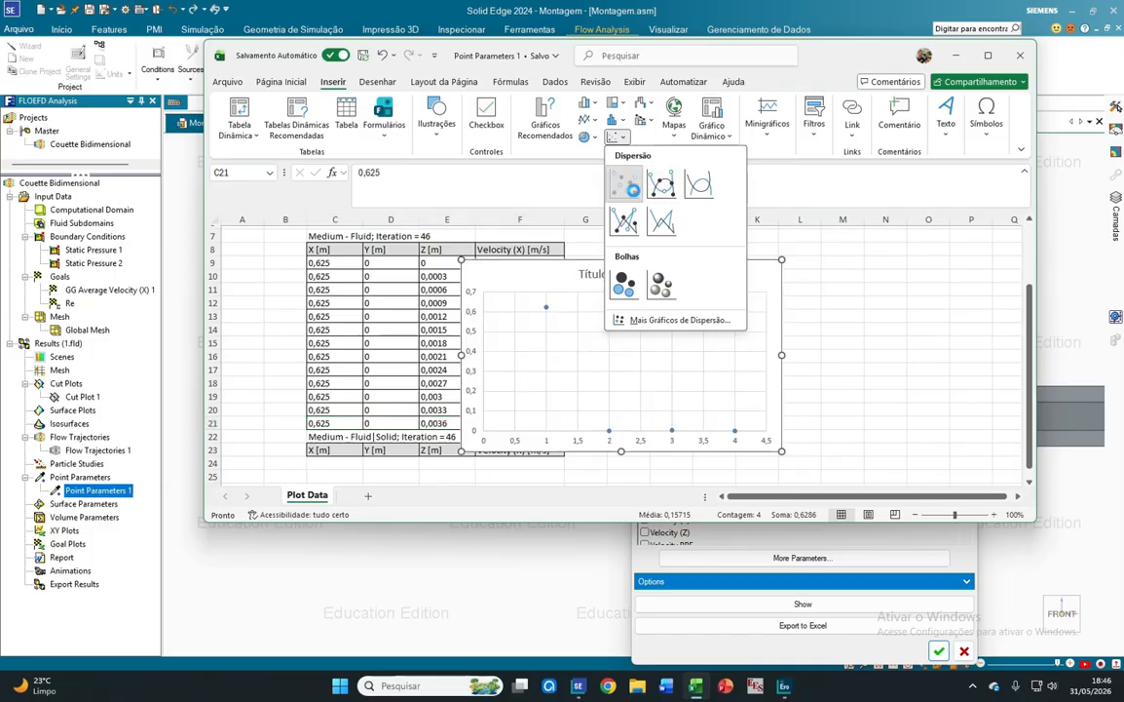
{"action": "left_click", "coordinate": [624, 183]}
{"action": "left_click_drag", "start_coordinate": [667, 268], "coordinate": [815, 244]}
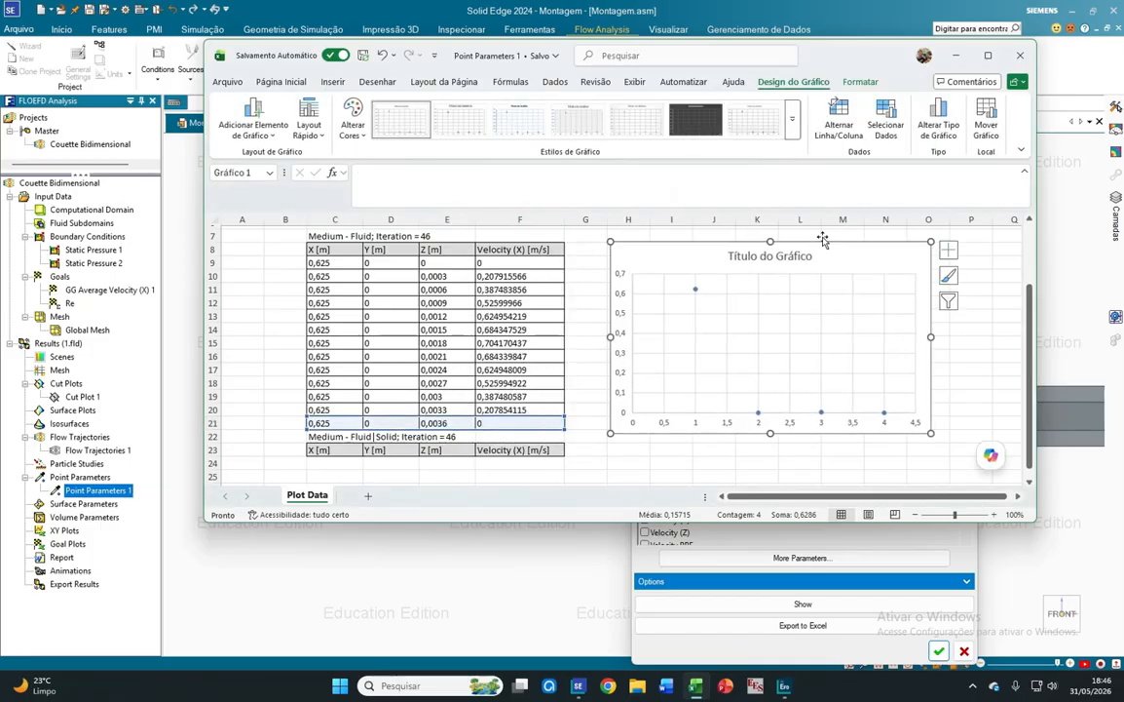
Set the chart series' X values to the Velocity (X) cells F9:F21 and its Y values to the Z cells E9:E21.
{"action": "left_click", "coordinate": [885, 119]}
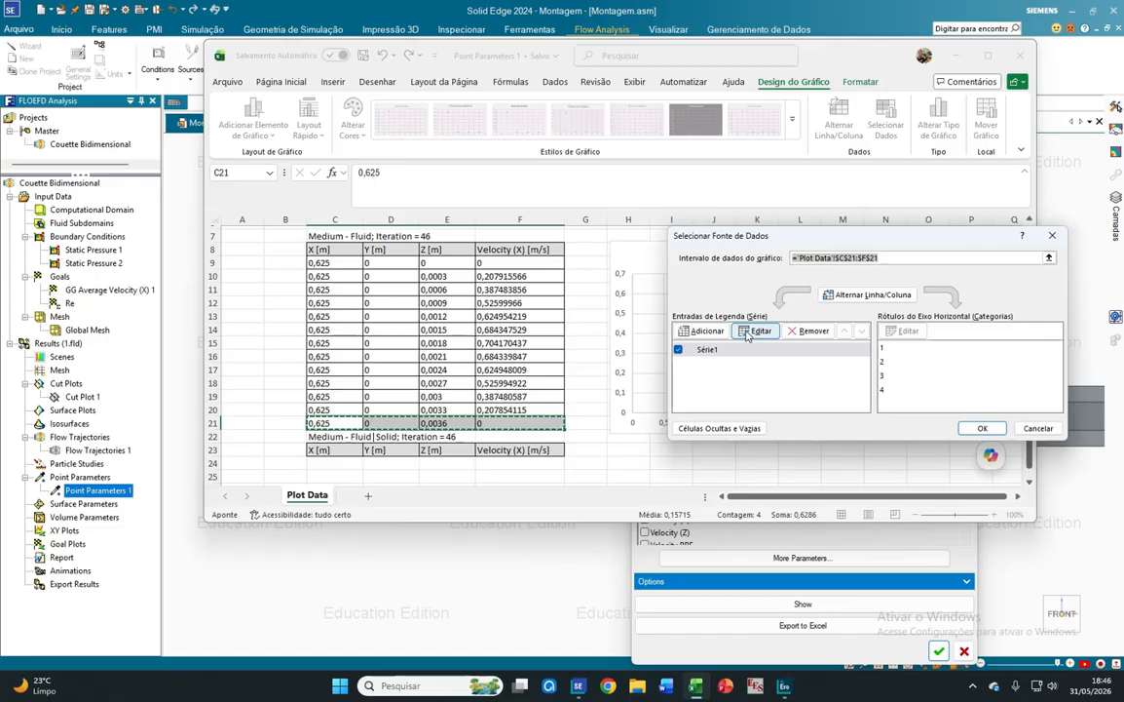
{"action": "left_click", "coordinate": [756, 331]}
{"action": "left_click", "coordinate": [884, 338]}
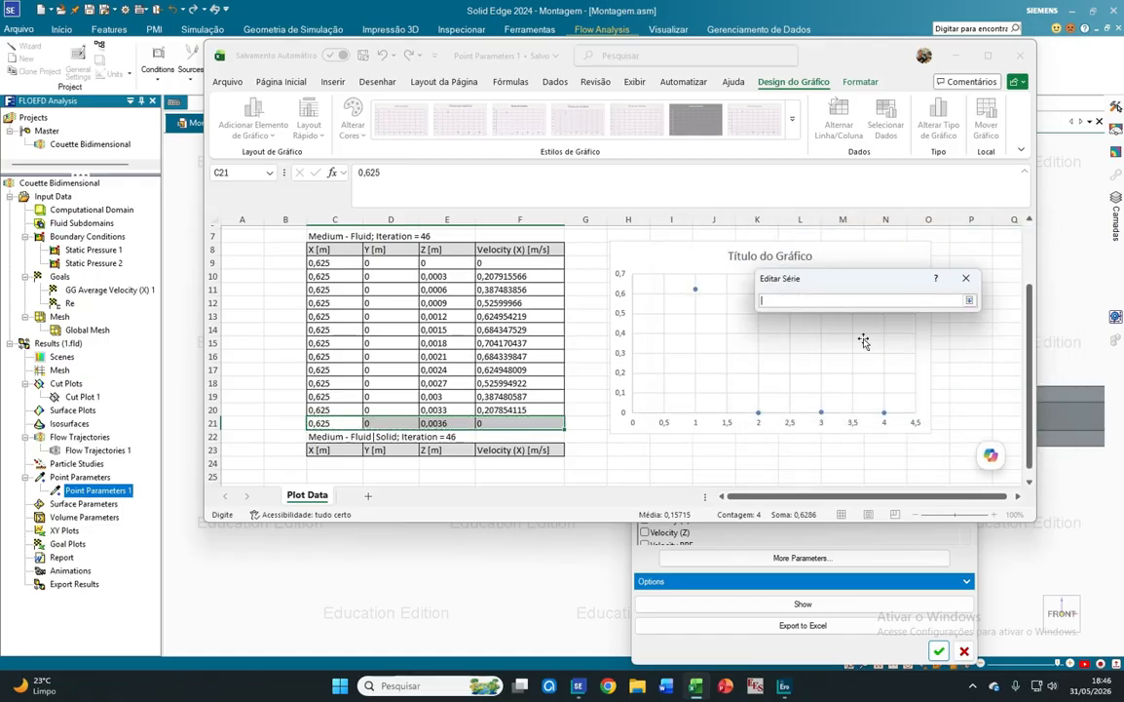
{"action": "left_click_drag", "start_coordinate": [500, 259], "coordinate": [540, 409]}
{"action": "left_click", "coordinate": [969, 300]}
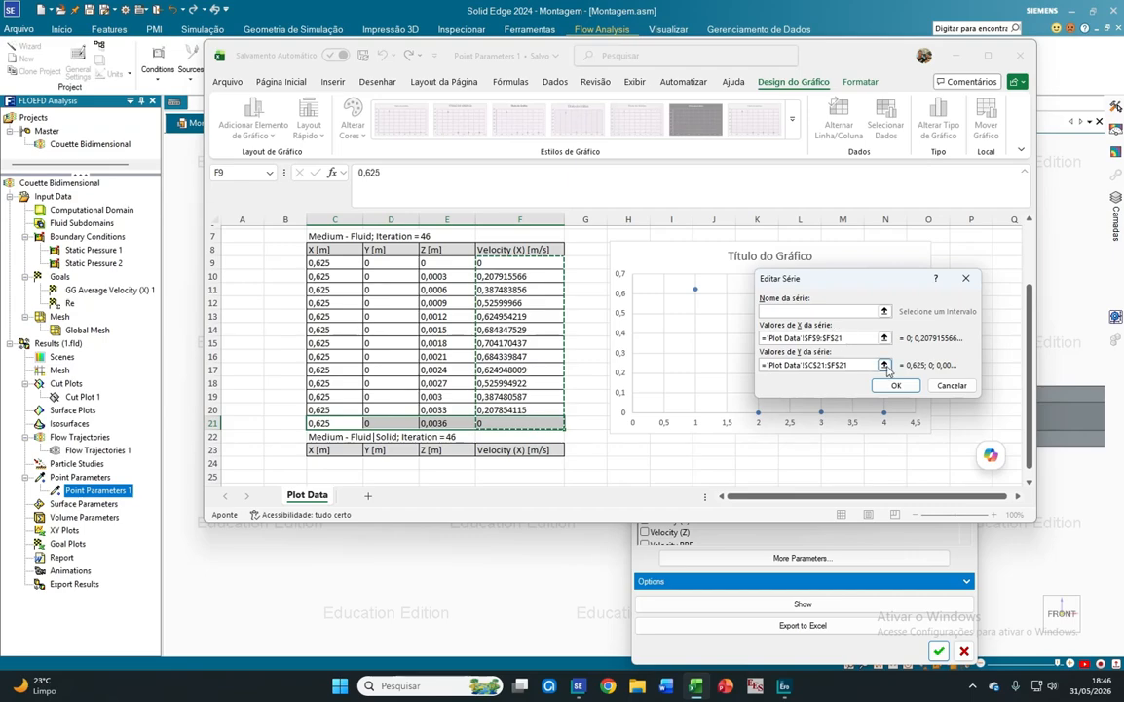
{"action": "left_click", "coordinate": [885, 338]}
{"action": "left_click_drag", "start_coordinate": [433, 263], "coordinate": [445, 423]}
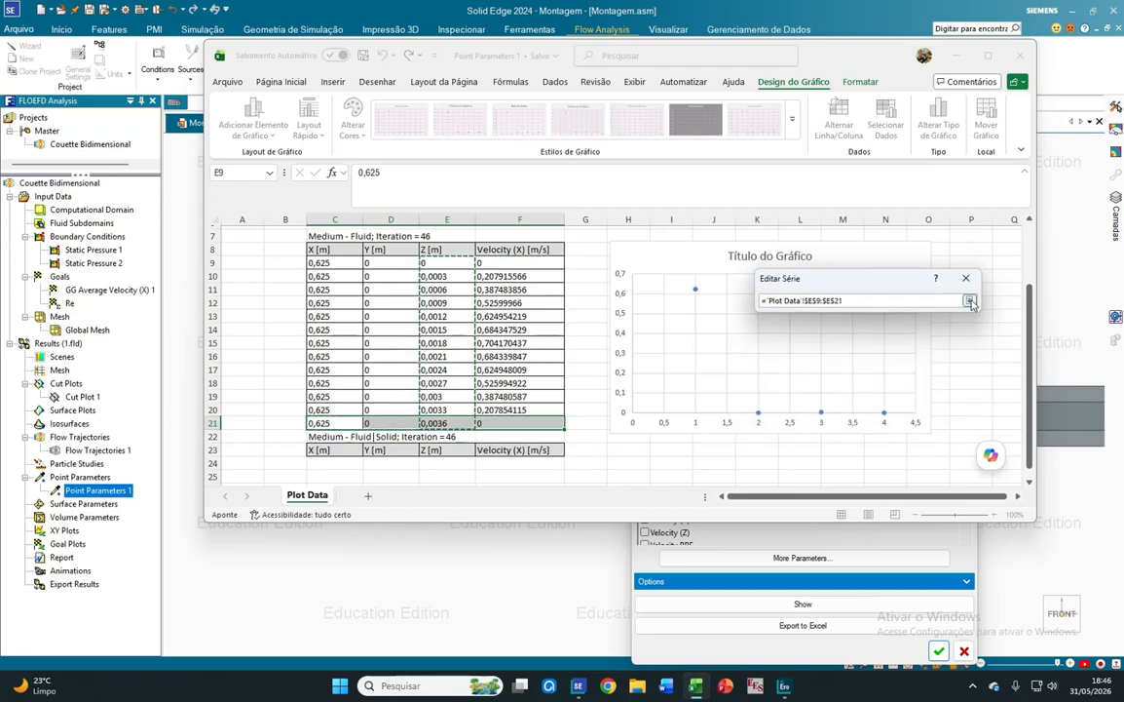
{"action": "left_click", "coordinate": [969, 300]}
Name the chart series Teste1 and apply the data source changes.
{"action": "left_click", "coordinate": [818, 312]}
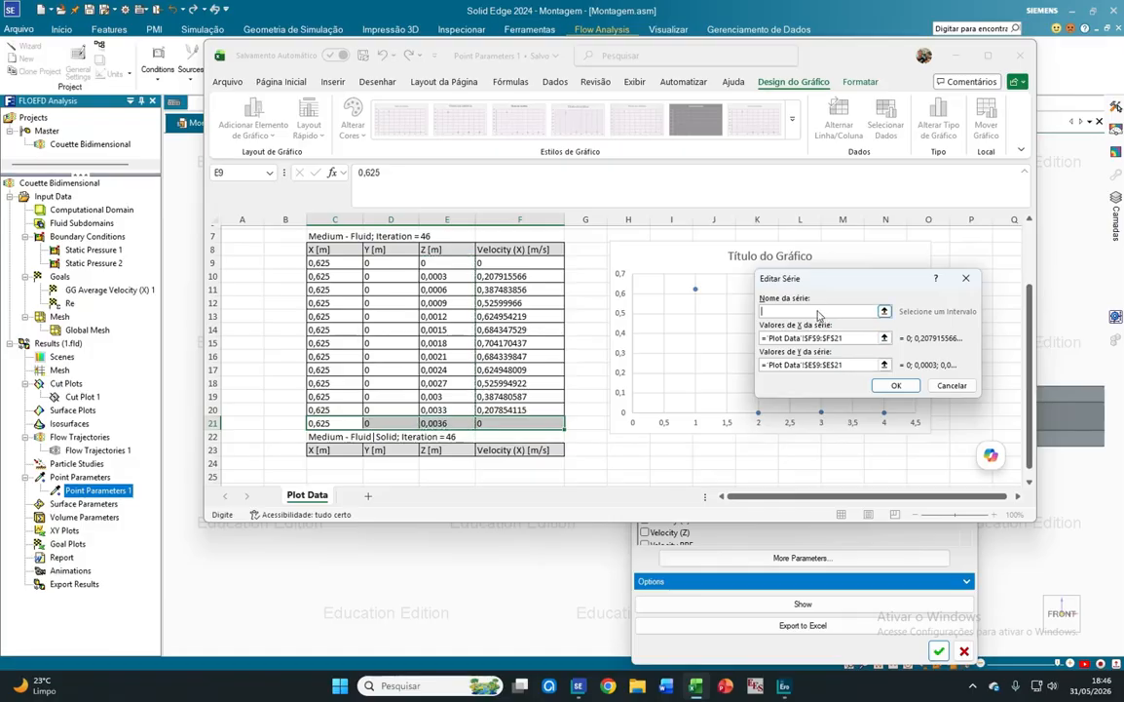
{"action": "type", "text": "Teste1"}
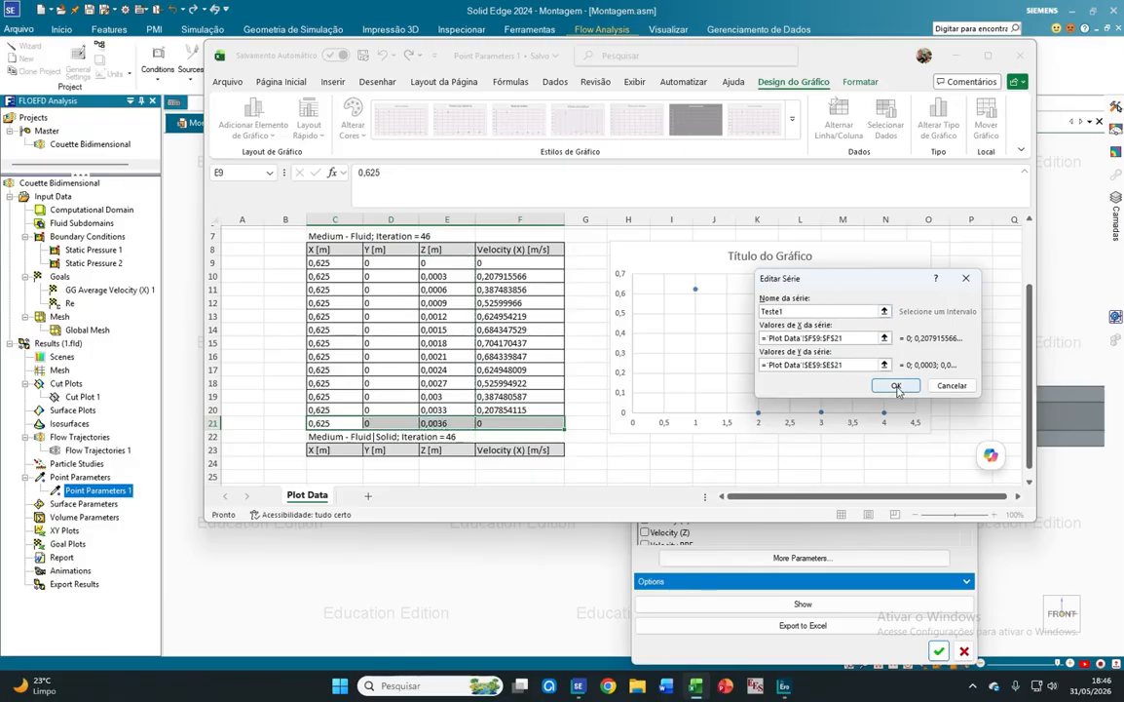
{"action": "left_click", "coordinate": [895, 385]}
{"action": "left_click", "coordinate": [978, 428]}
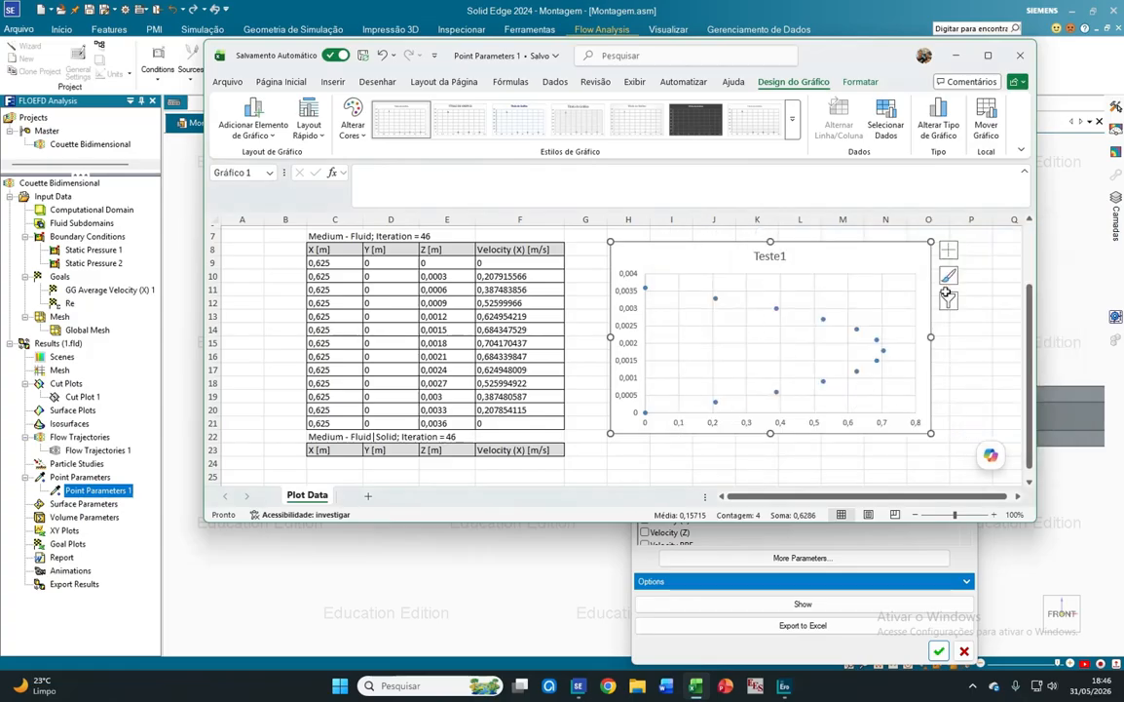
Change the Teste1 chart type to scatter with smooth lines and markers.
{"action": "left_click", "coordinate": [939, 122]}
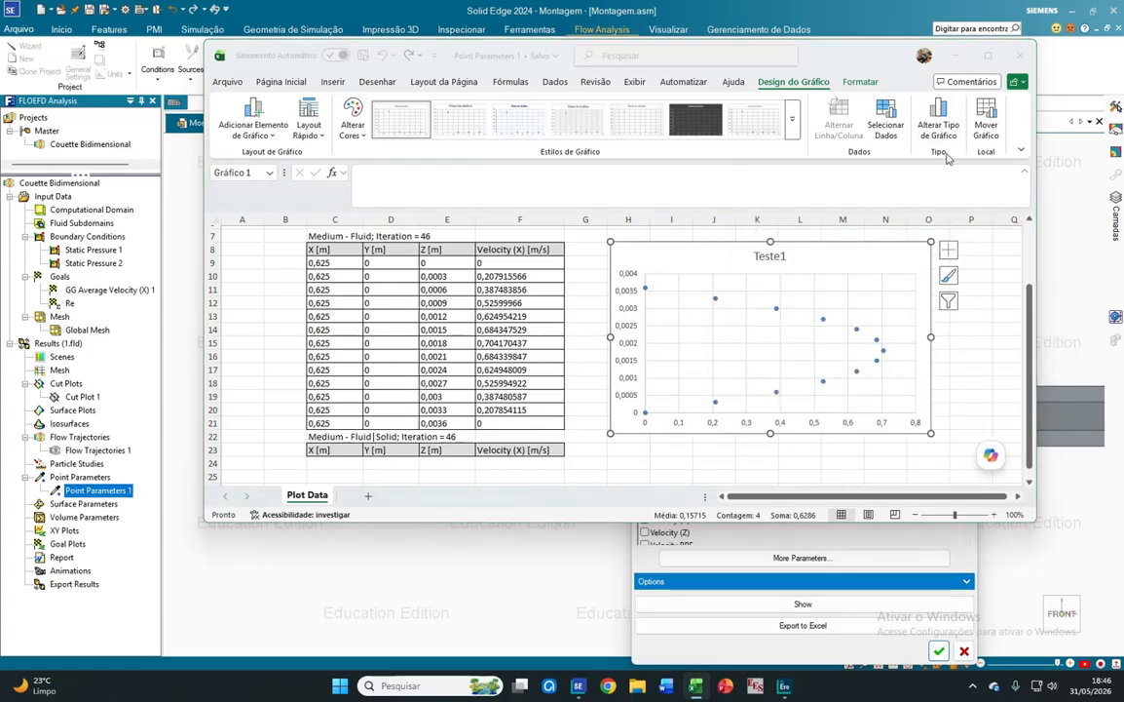
{"action": "left_click", "coordinate": [589, 153]}
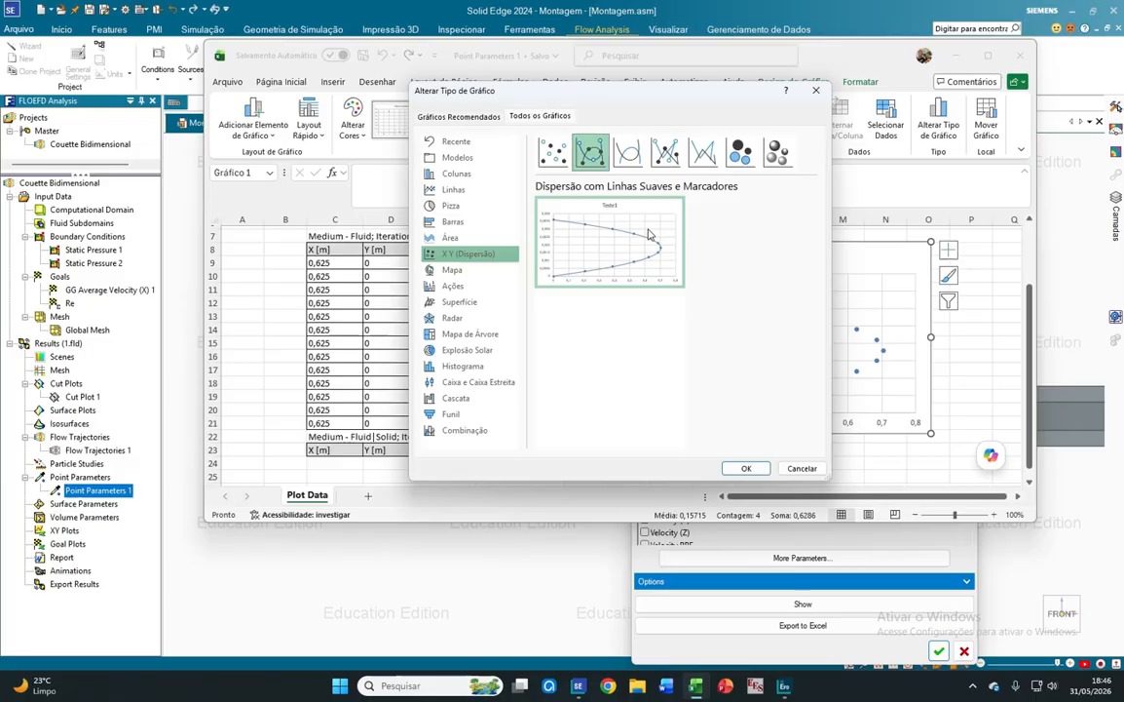
{"action": "left_click", "coordinate": [747, 468]}
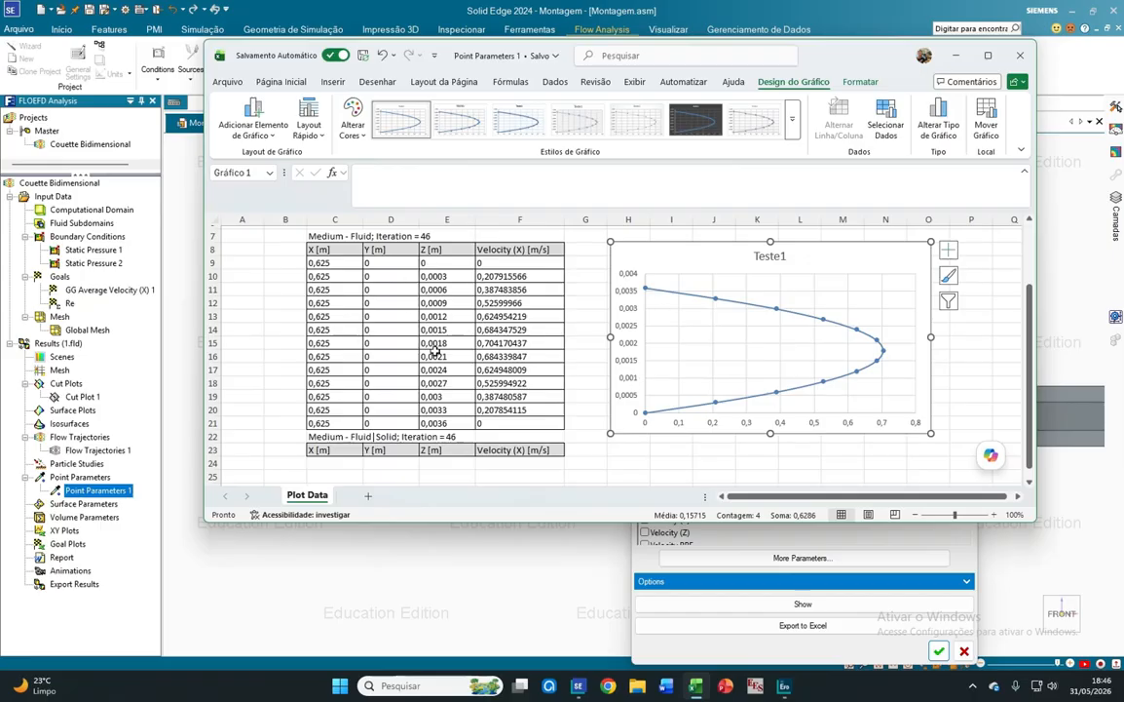
Return to Solid Edge and create a goal plot of GG Average Velocity (X) 1 and Re, exporting it to Excel.
{"action": "left_click", "coordinate": [947, 605]}
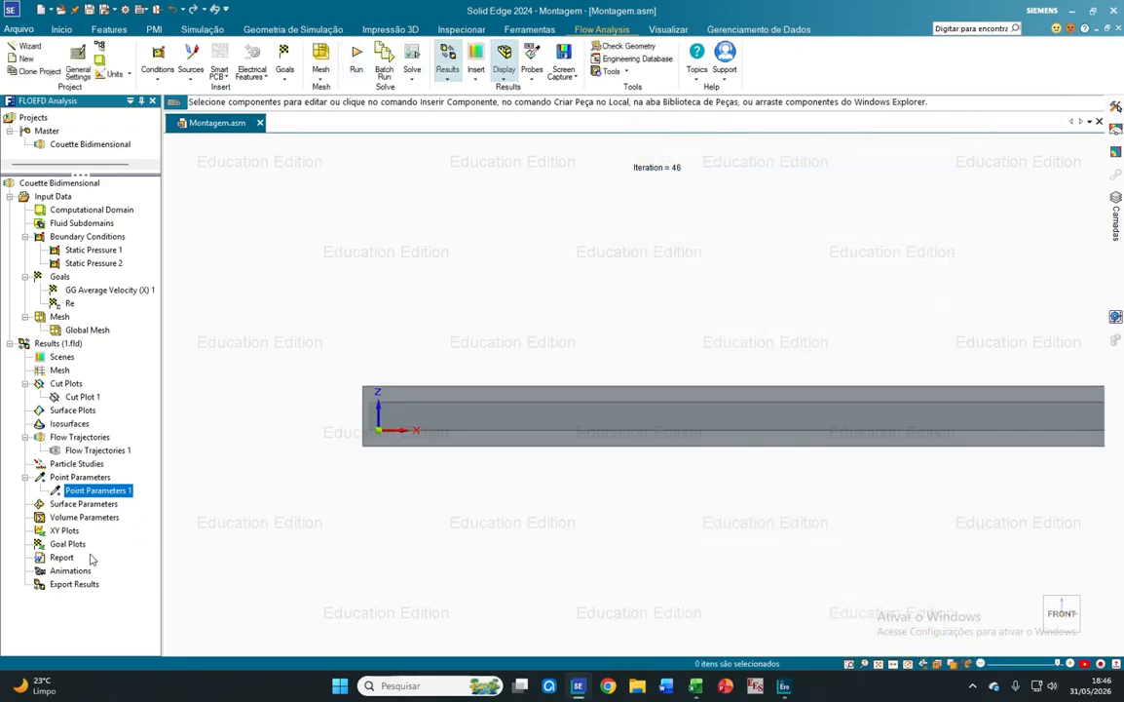
{"action": "left_click", "coordinate": [78, 545]}
{"action": "right_click", "coordinate": [78, 546]}
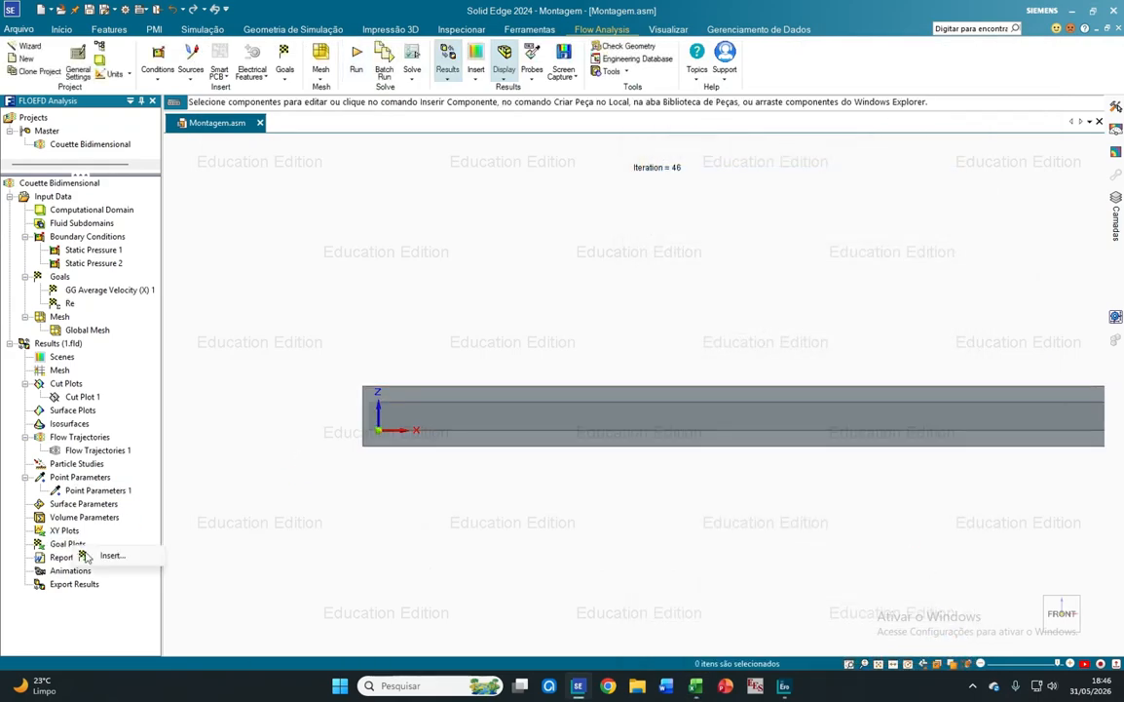
{"action": "left_click", "coordinate": [110, 555]}
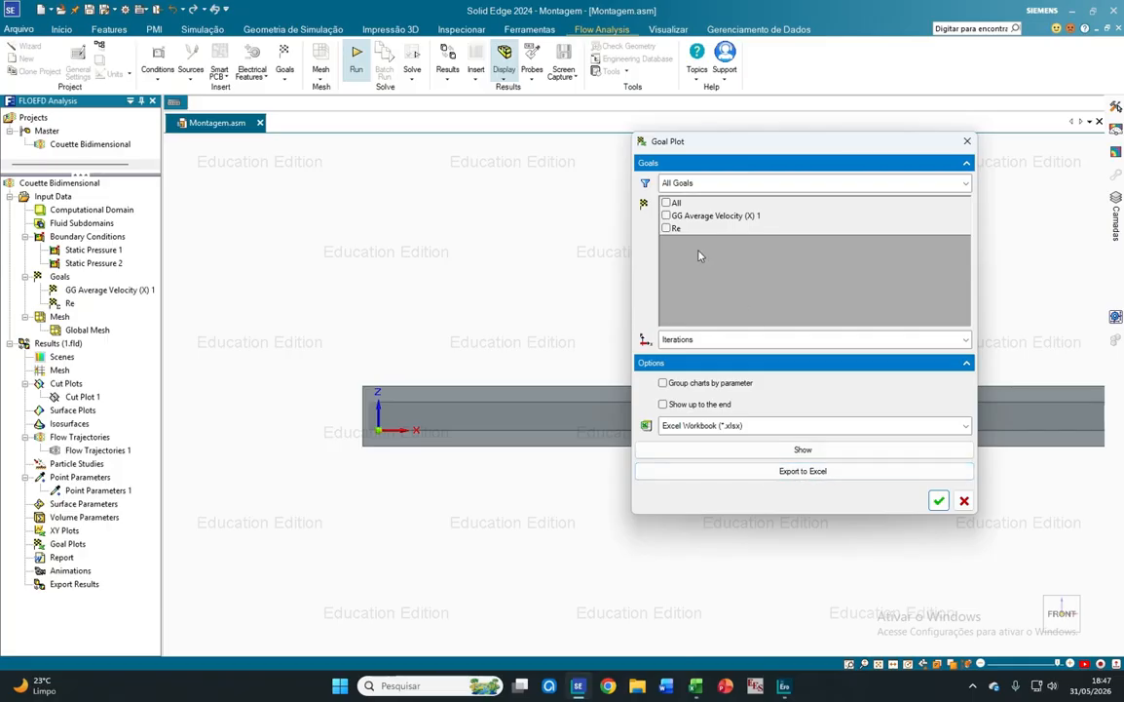
{"action": "left_click", "coordinate": [666, 215]}
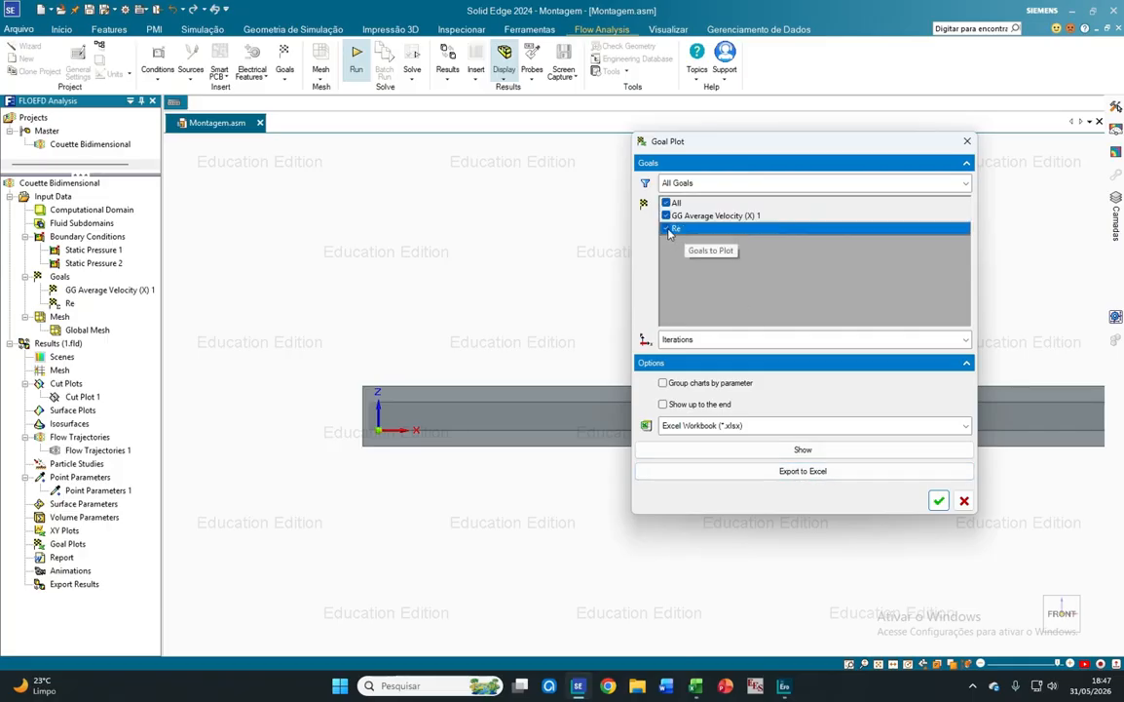
{"action": "left_click", "coordinate": [666, 228]}
{"action": "left_click", "coordinate": [837, 470]}
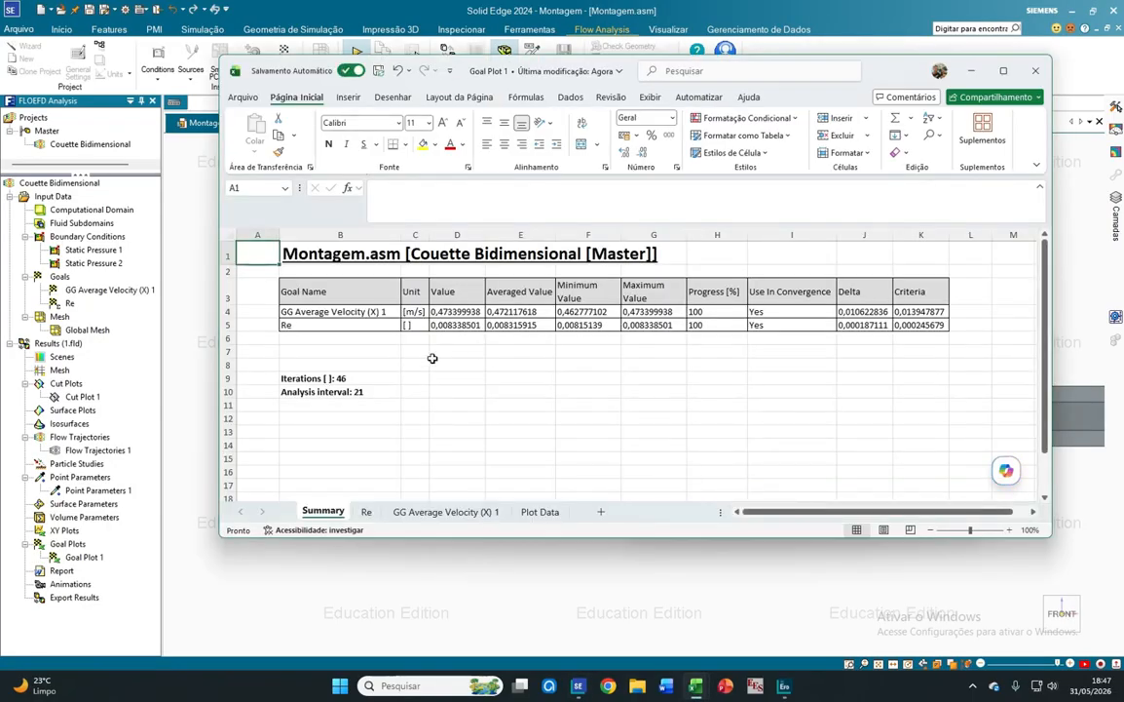
Examine the Re value in the summary and the Re and GG Average Velocity (X) 1 convergence charts, closing the goal workbook.
{"action": "left_click", "coordinate": [438, 328]}
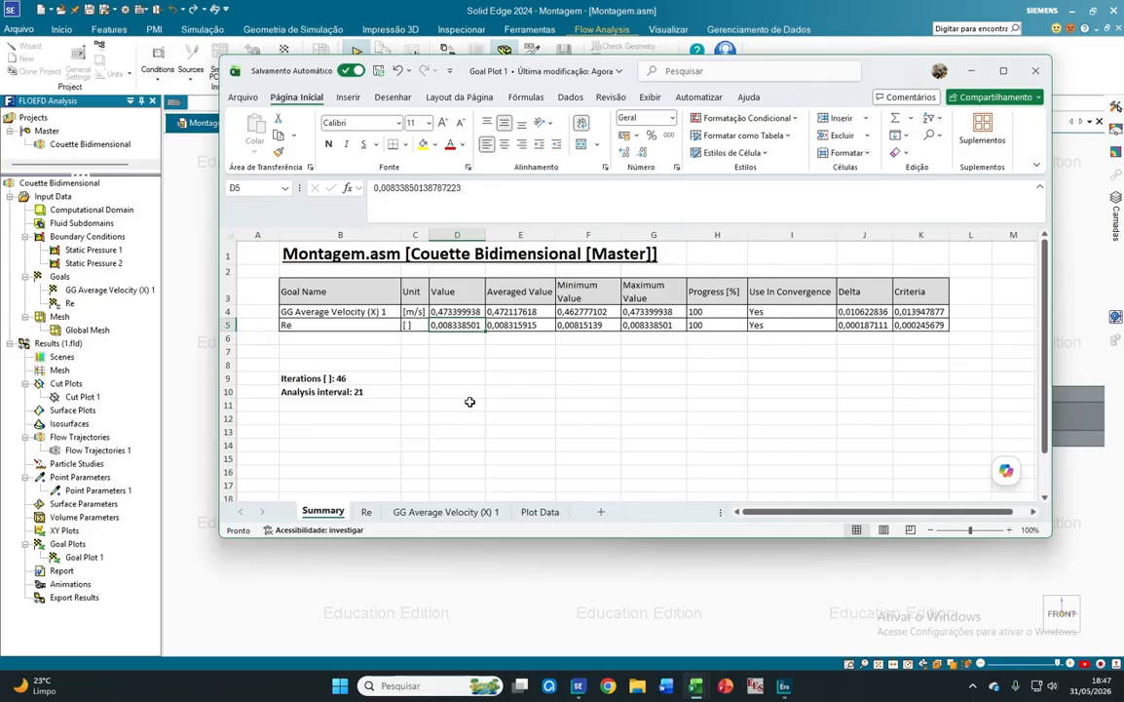
{"action": "left_click", "coordinate": [370, 511]}
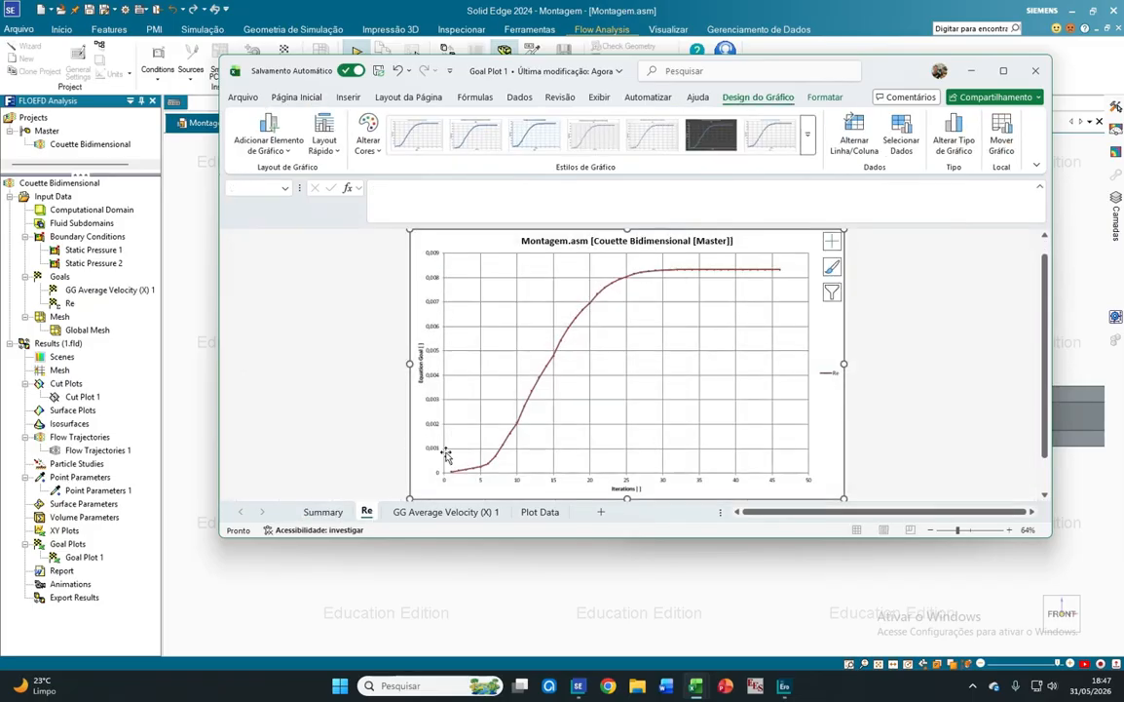
{"action": "left_click", "coordinate": [445, 510]}
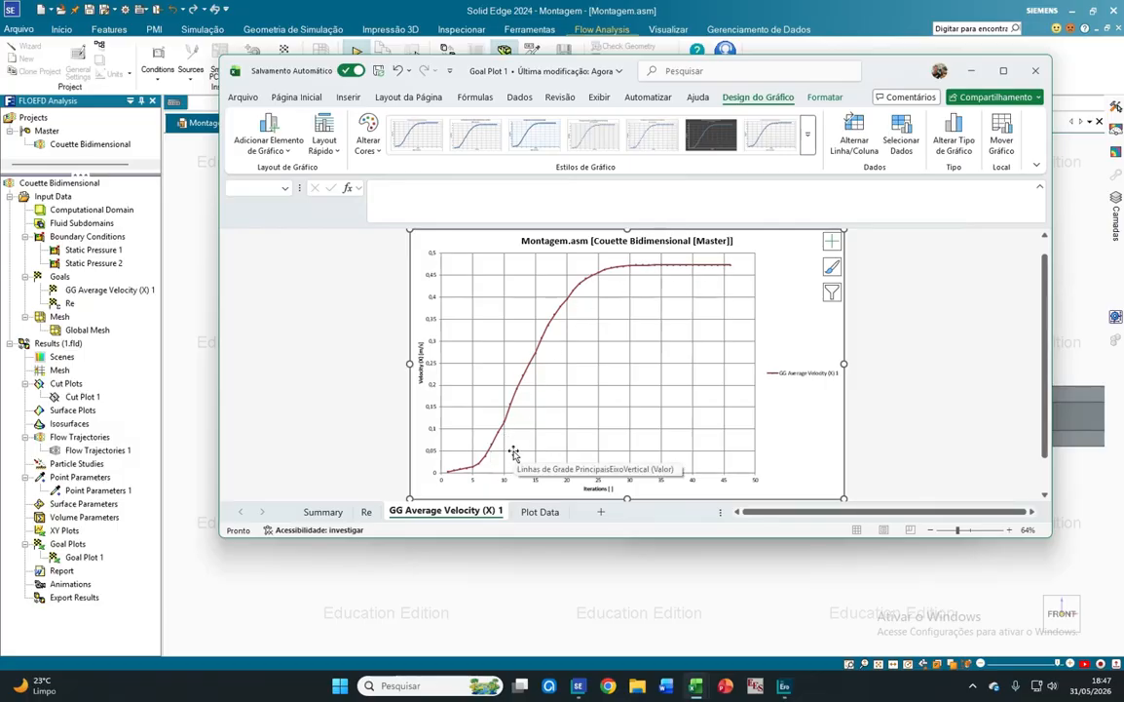
{"action": "left_click", "coordinate": [326, 514]}
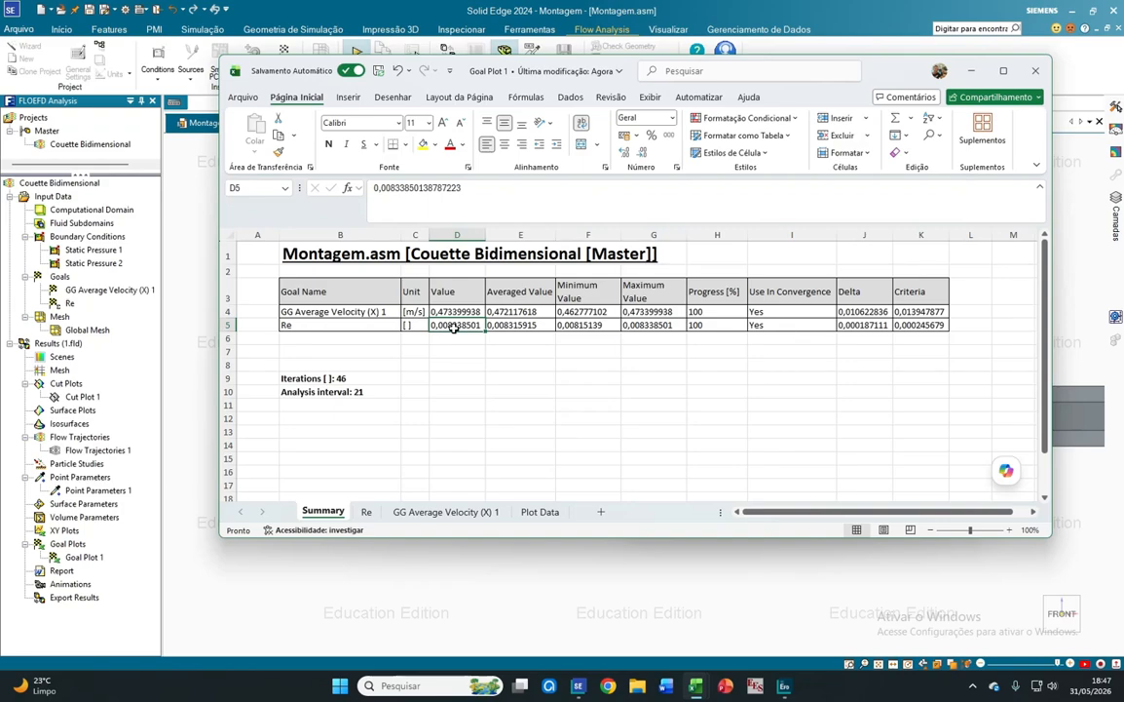
{"action": "left_click", "coordinate": [1035, 75]}
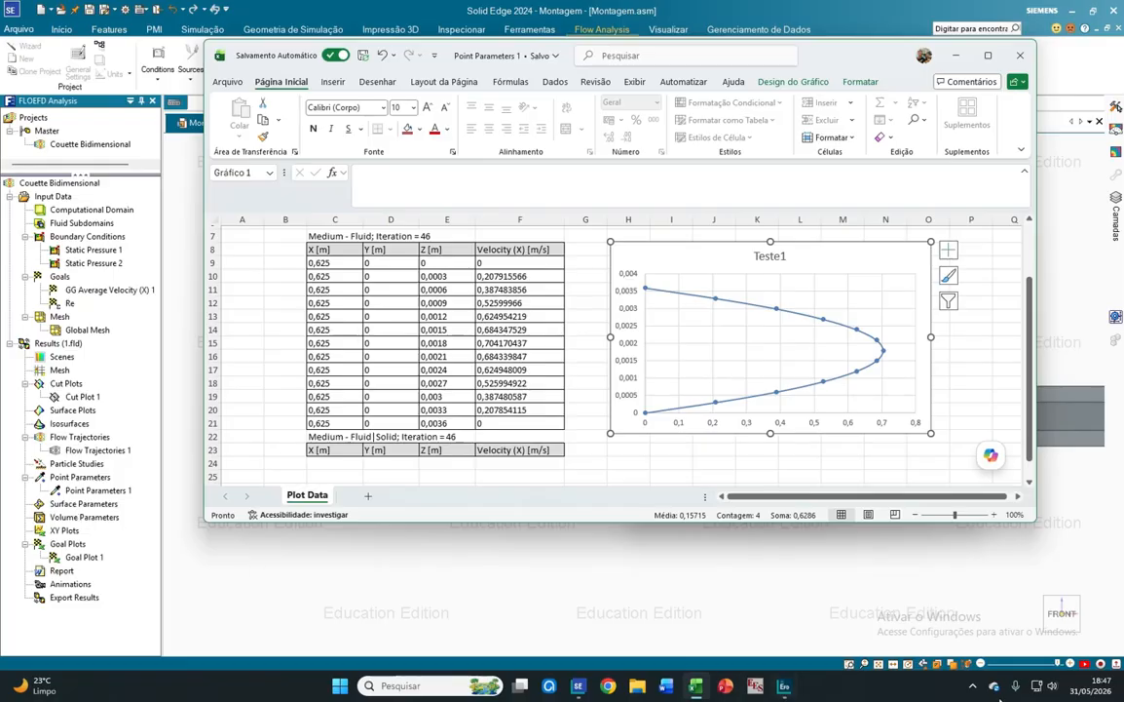
{"action": "left_click", "coordinate": [972, 684]}
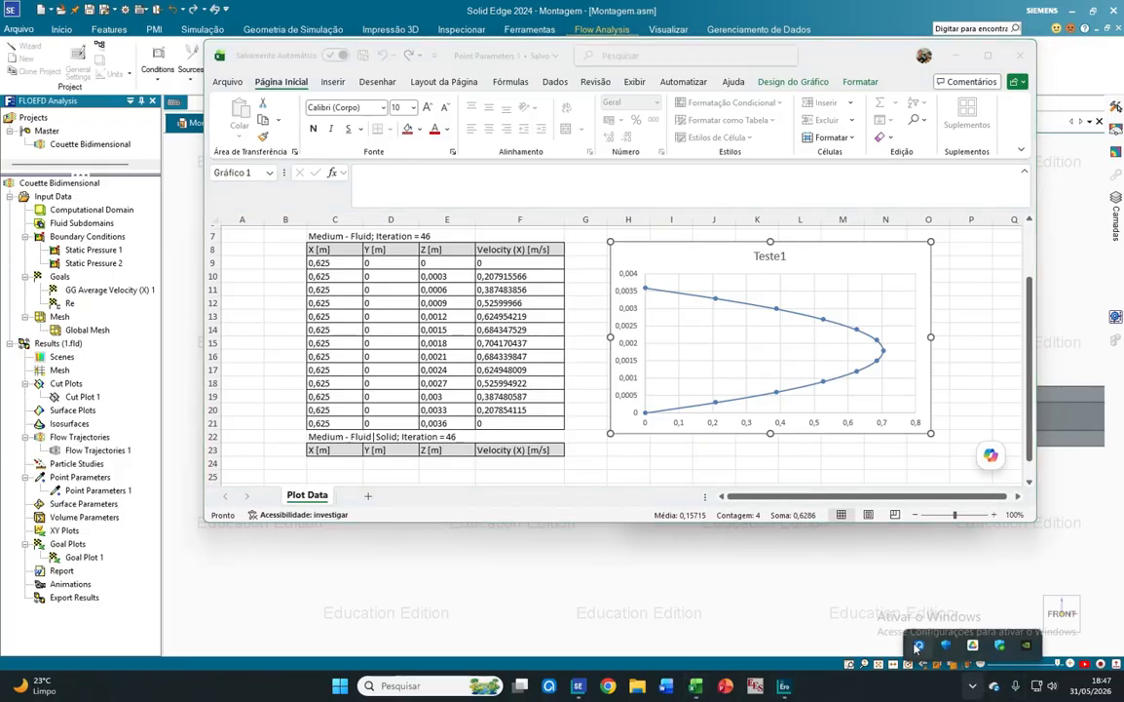